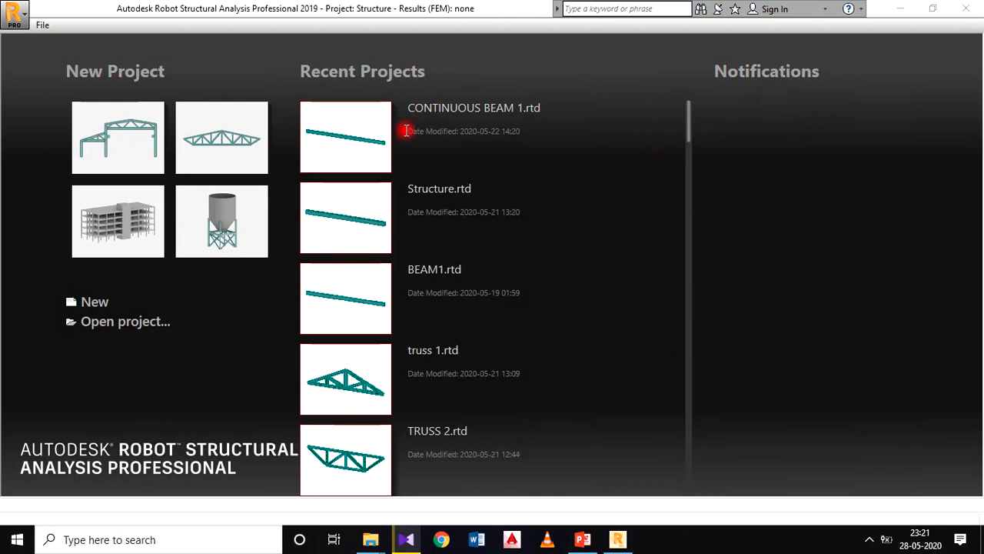
# Step: Create a new Frame 2D Design project and dismiss the tip balloon
pyautogui.click(91, 303)
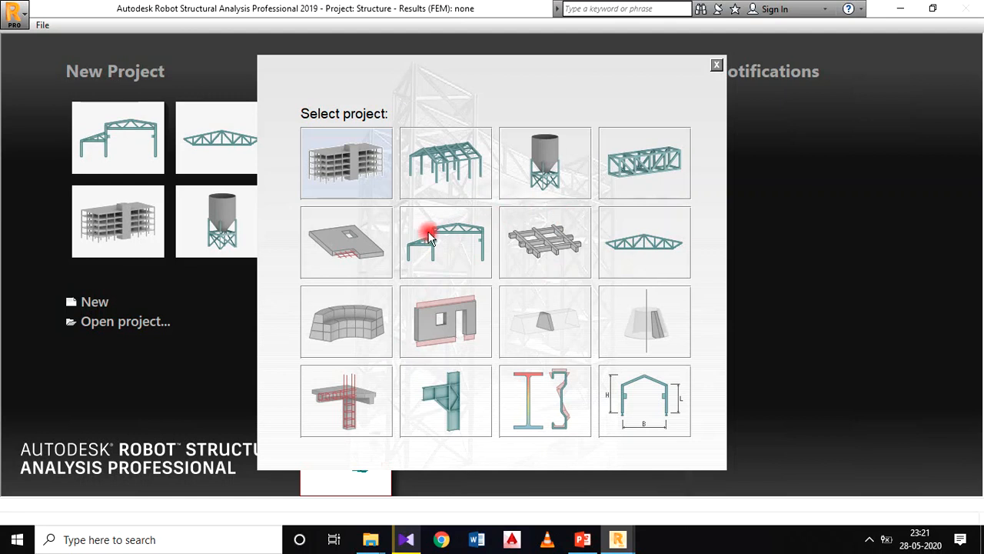
pyautogui.click(452, 262)
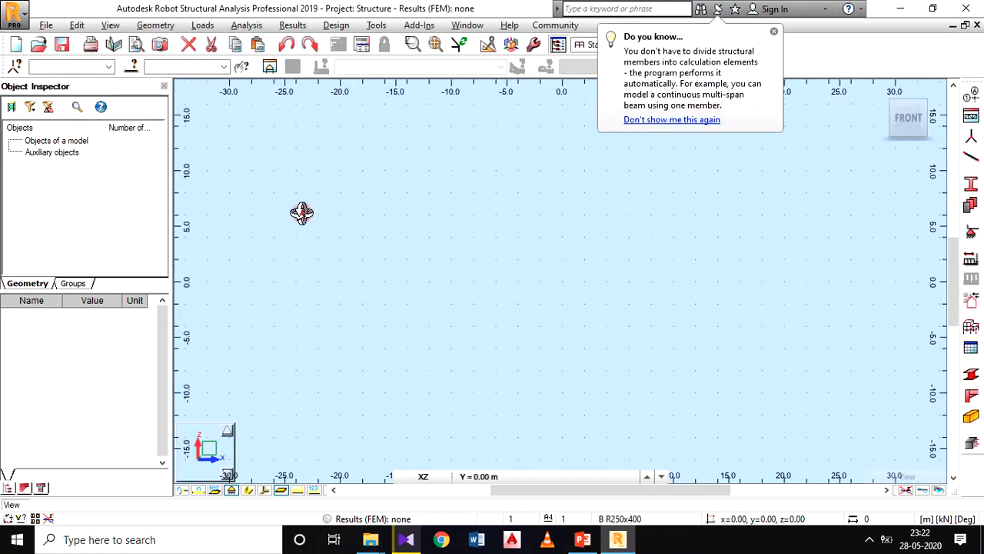
pyautogui.click(775, 31)
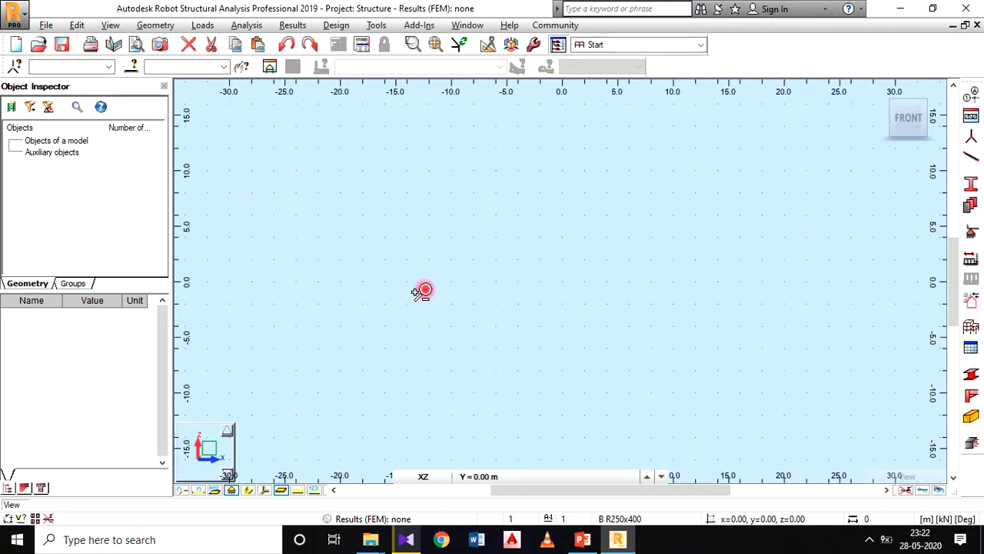
# Step: Review the dimension and force units in the job preferences and accept them
pyautogui.click(376, 26)
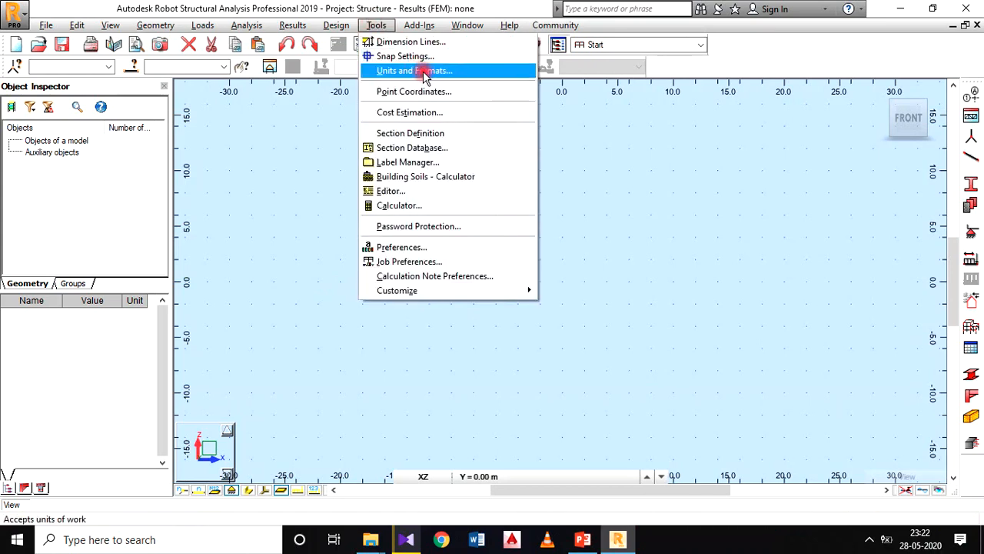
pyautogui.click(437, 71)
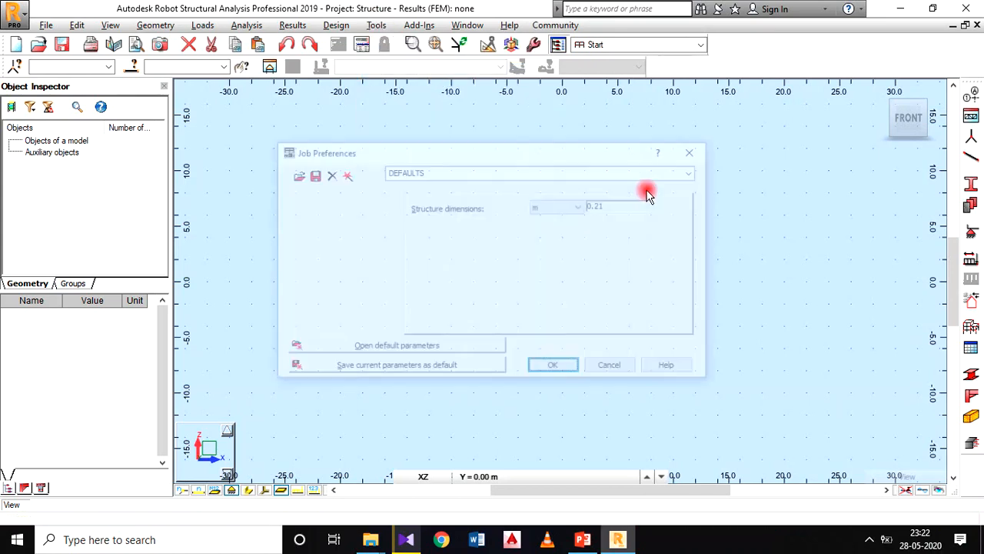
pyautogui.moveTo(482, 151); pyautogui.dragTo(472, 124)
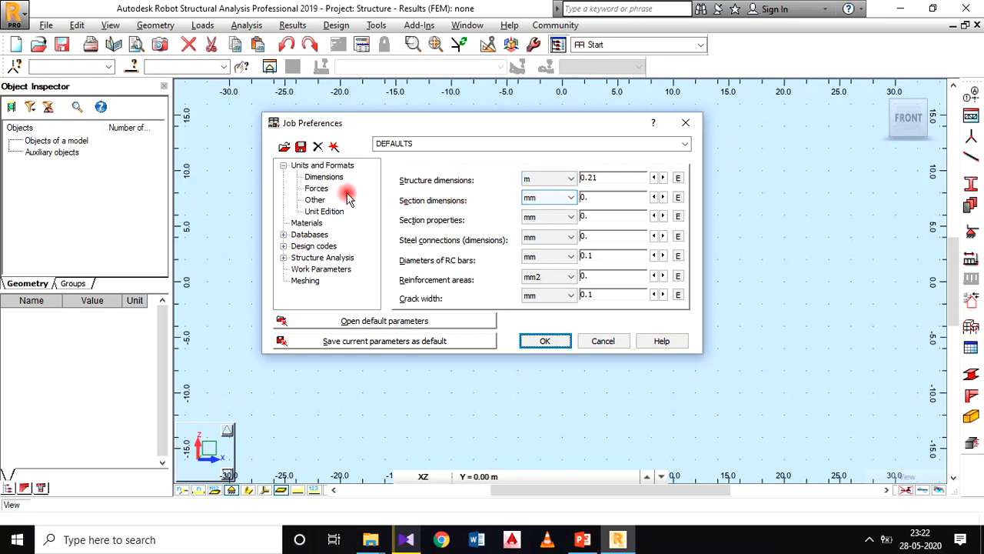
pyautogui.click(317, 189)
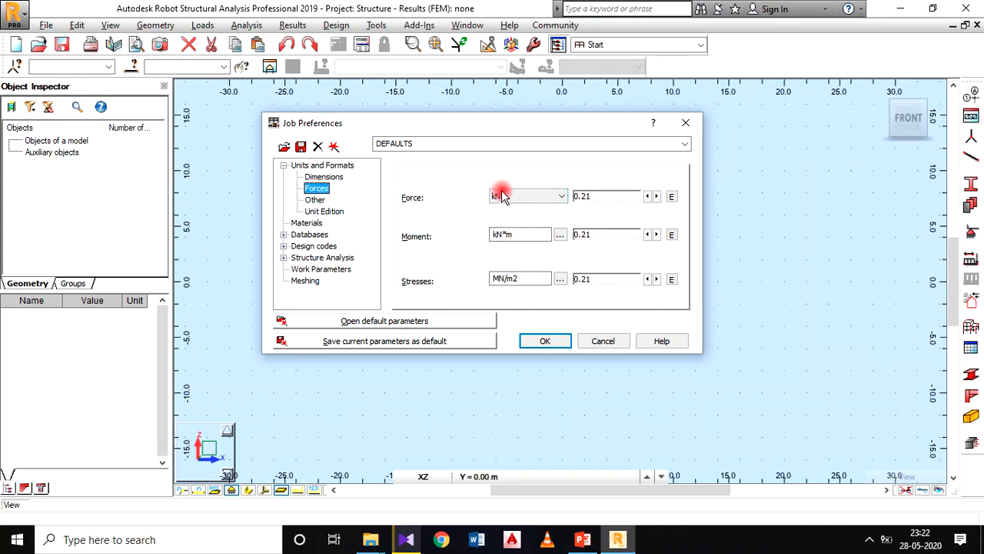
pyautogui.click(544, 341)
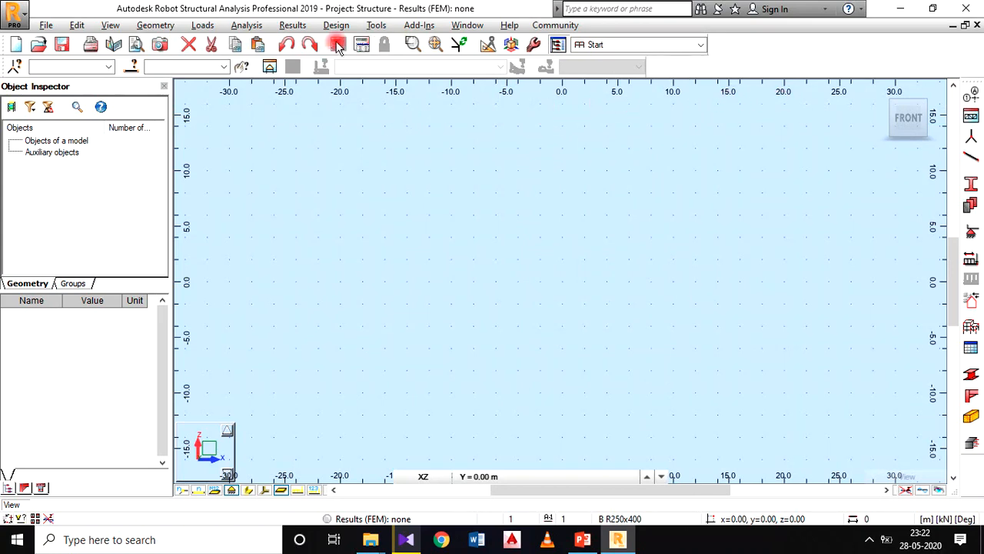
# Step: Define the view grid step as 1 m for both Dx and Dy
pyautogui.click(156, 27)
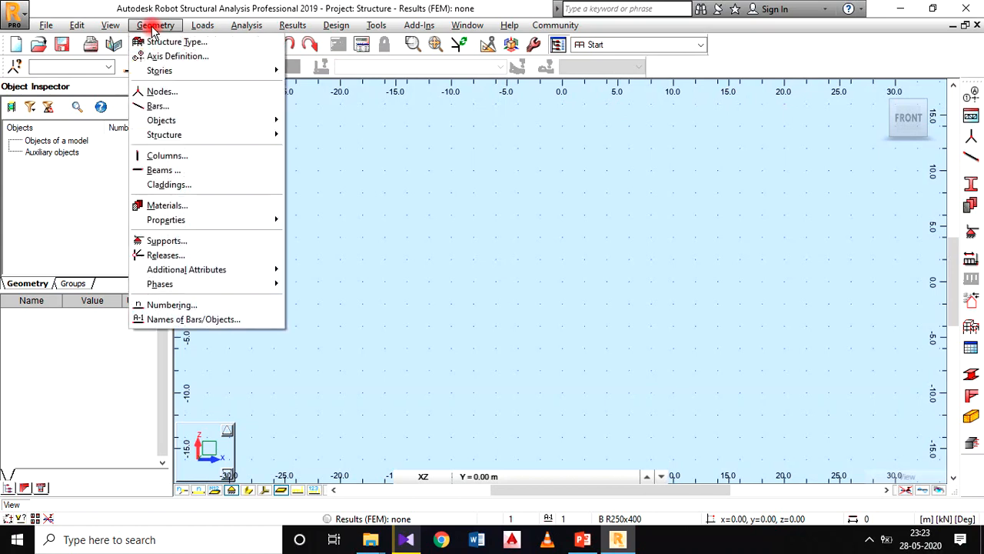
pyautogui.click(110, 27)
pyautogui.click(112, 28)
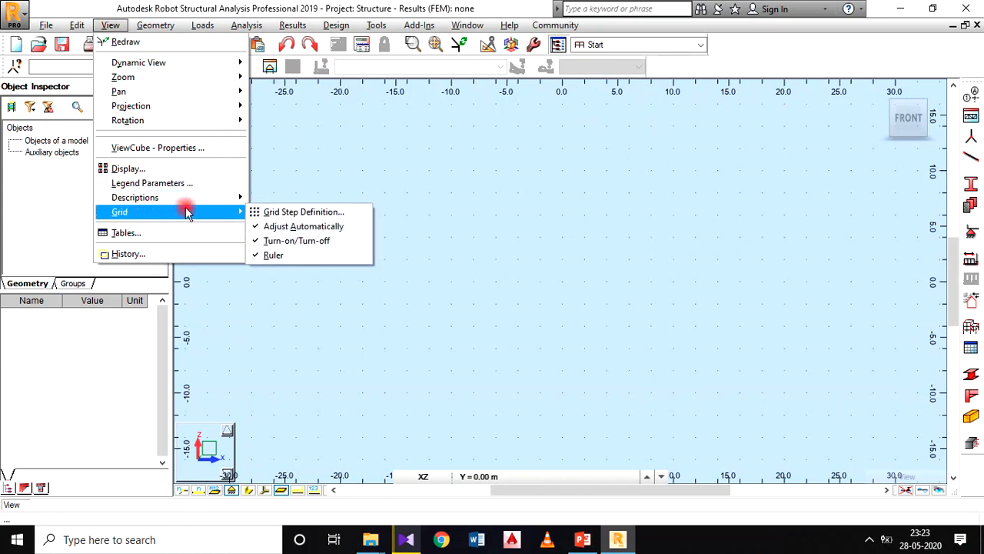
pyautogui.click(296, 215)
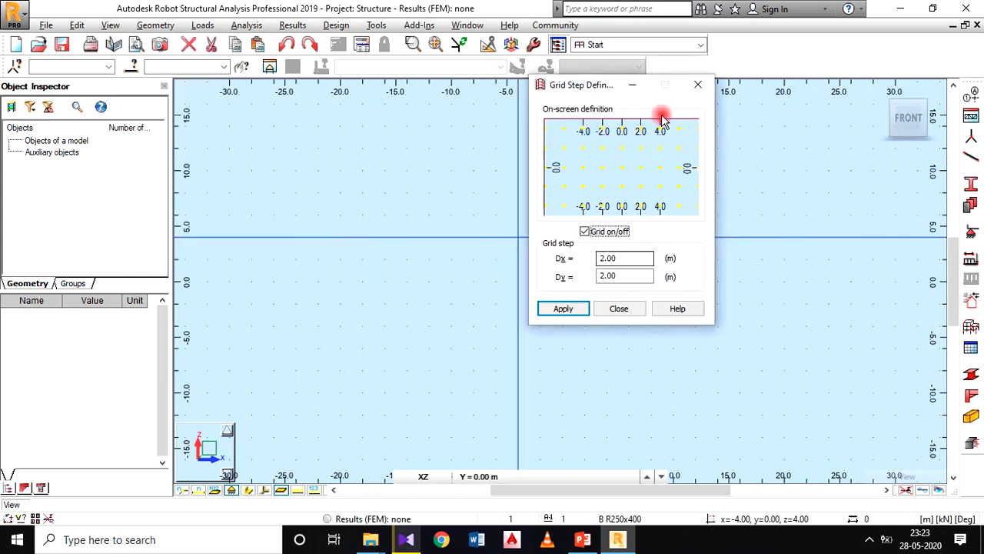
pyautogui.moveTo(599, 89); pyautogui.dragTo(422, 93)
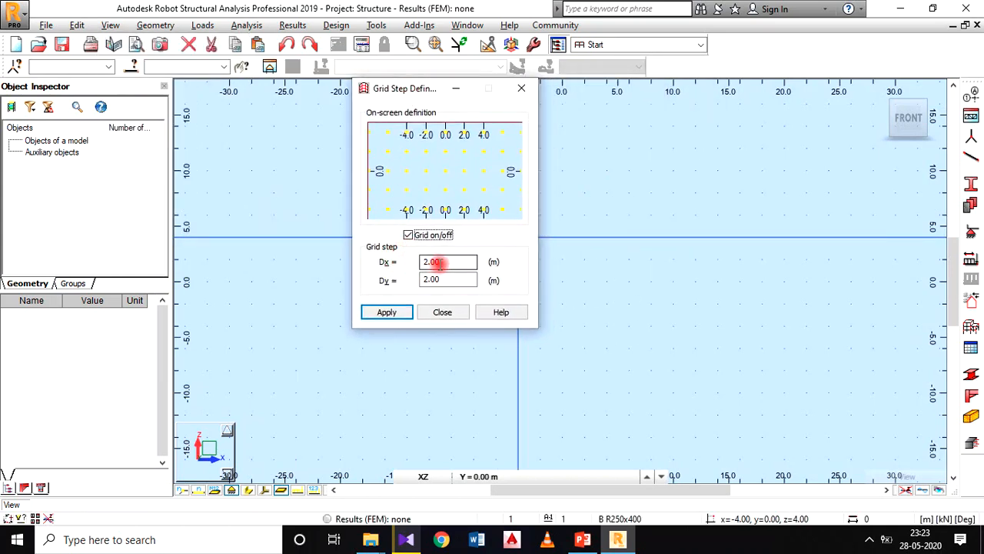
pyautogui.moveTo(434, 261); pyautogui.dragTo(394, 262)
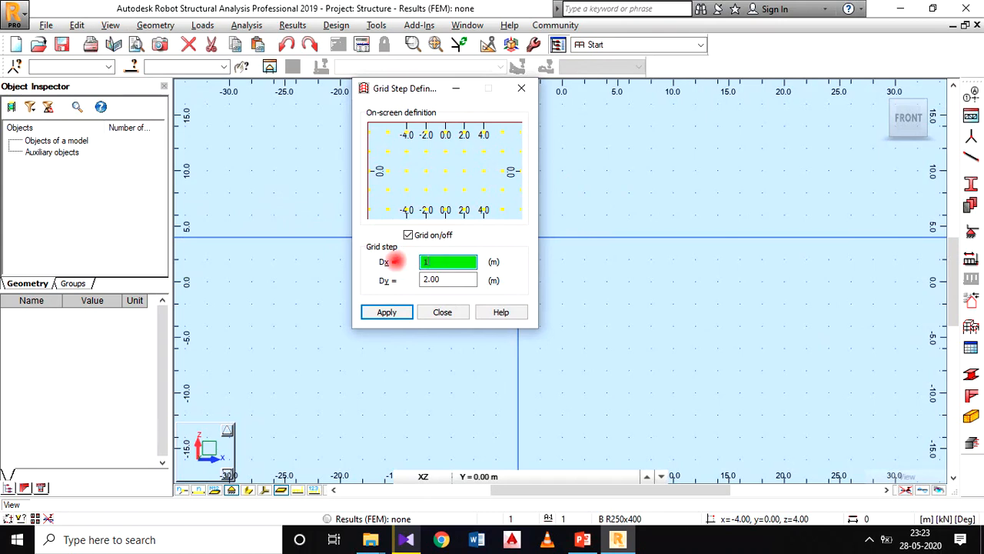
pyautogui.write('1')
pyautogui.moveTo(439, 279); pyautogui.dragTo(375, 278)
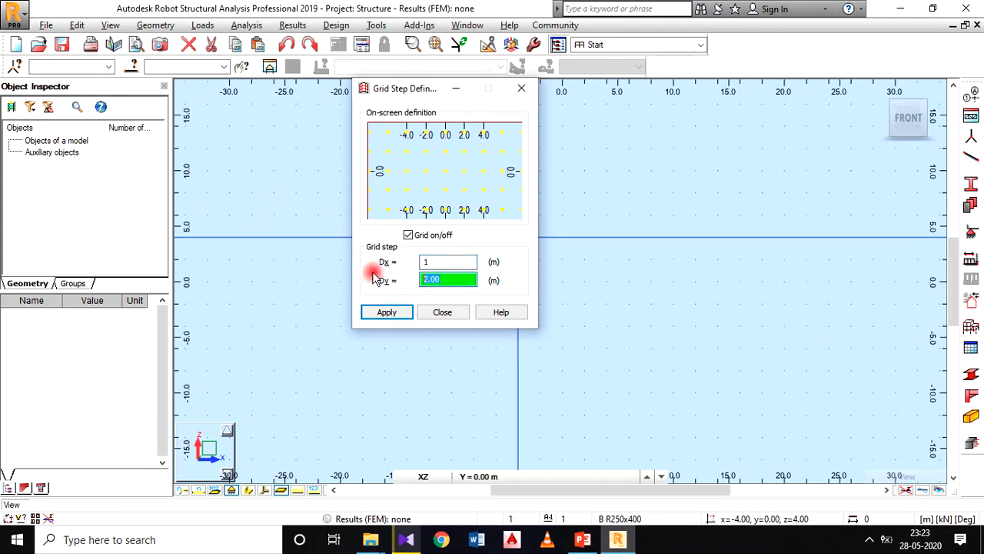
pyautogui.write('1')
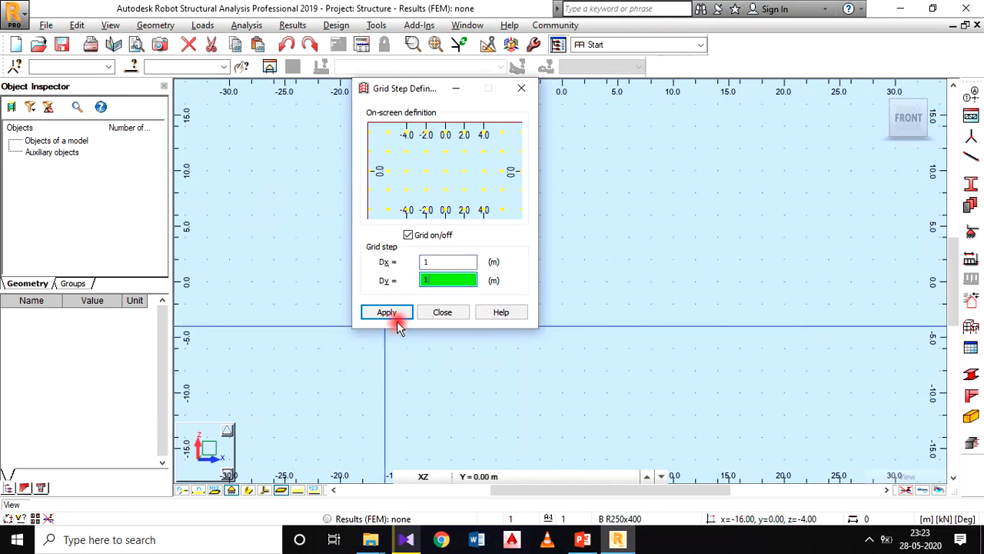
pyautogui.click(388, 312)
pyautogui.click(452, 315)
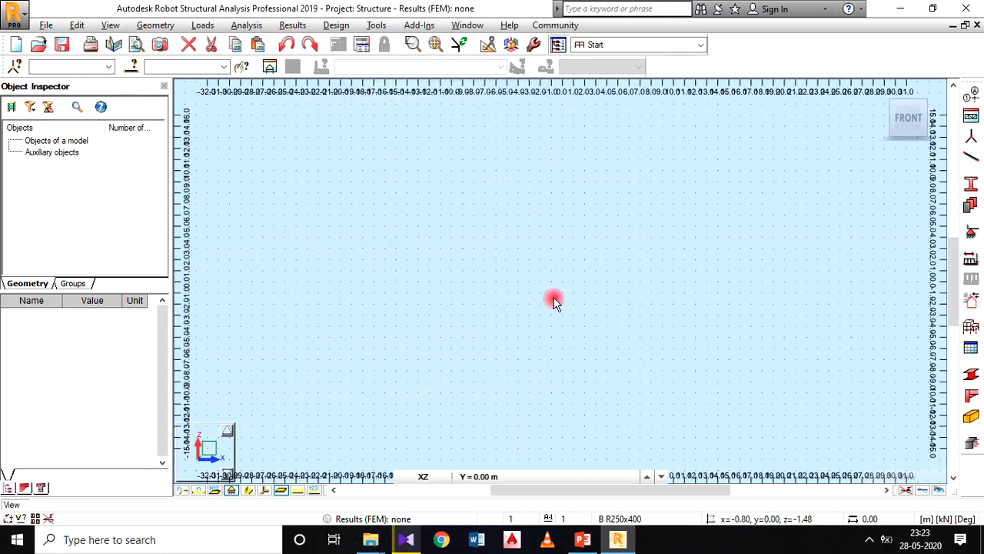
# Step: Turn off the grid display in the model view
pyautogui.scroll(3, 534, 238)
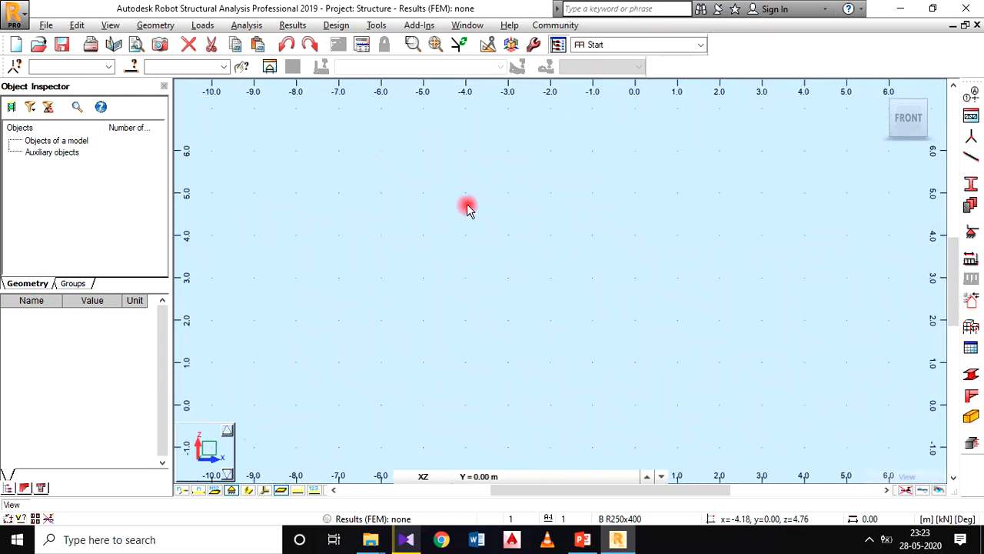
pyautogui.moveTo(514, 223); pyautogui.dragTo(399, 234, button='middle')
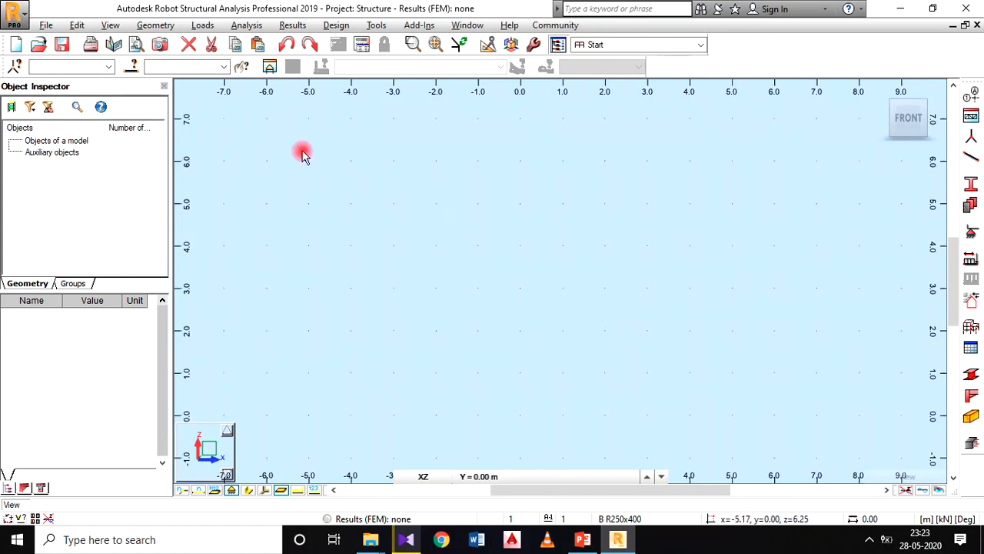
pyautogui.click(110, 25)
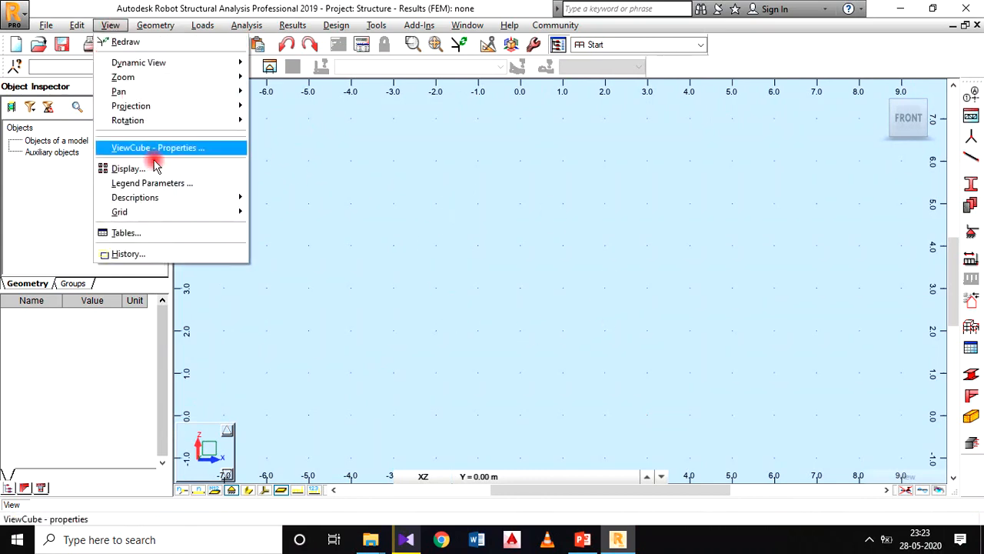
pyautogui.moveTo(161, 212)
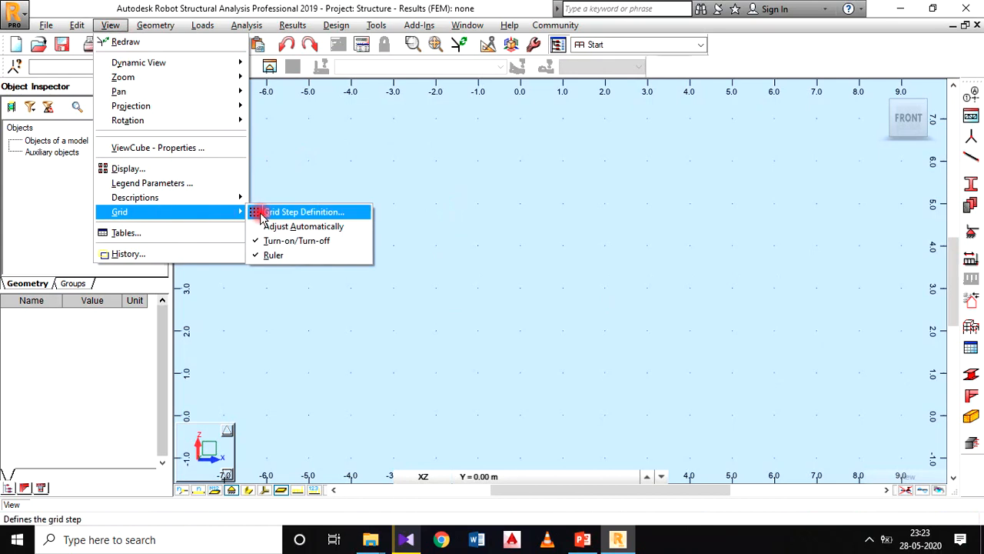
pyautogui.click(289, 245)
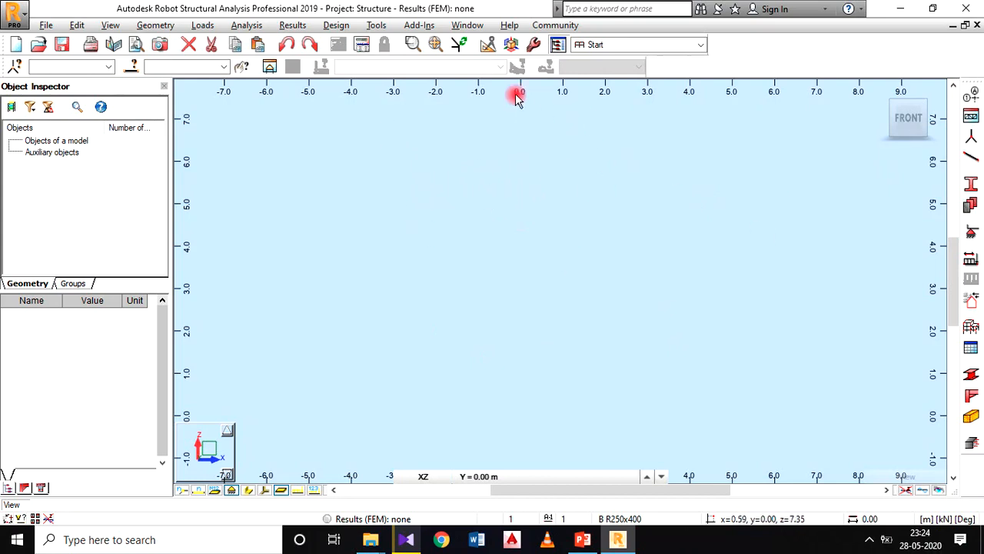
# Step: Open the structural axis definition, consult the beam sketch in PowerPoint, and add an X axis at position 0.00 m
pyautogui.click(146, 26)
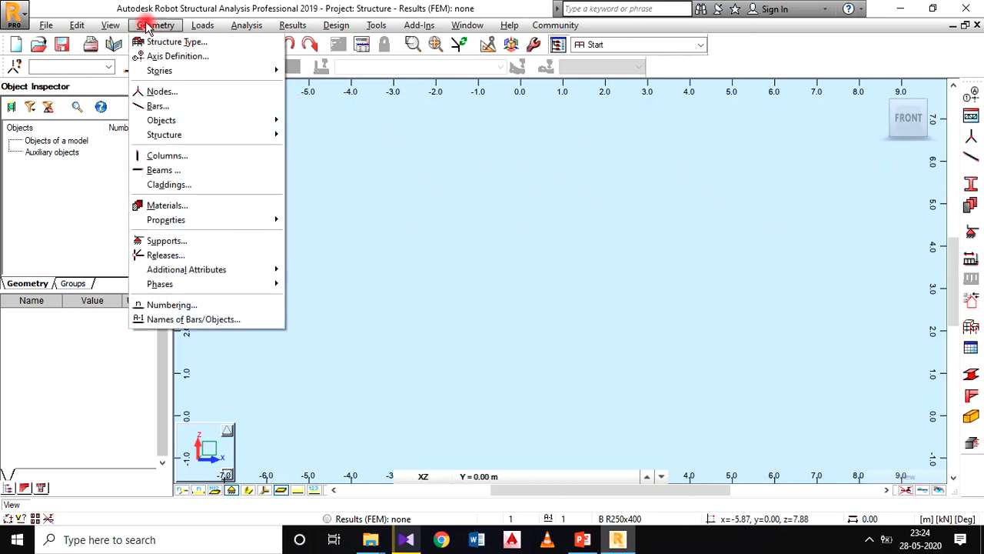
pyautogui.click(174, 58)
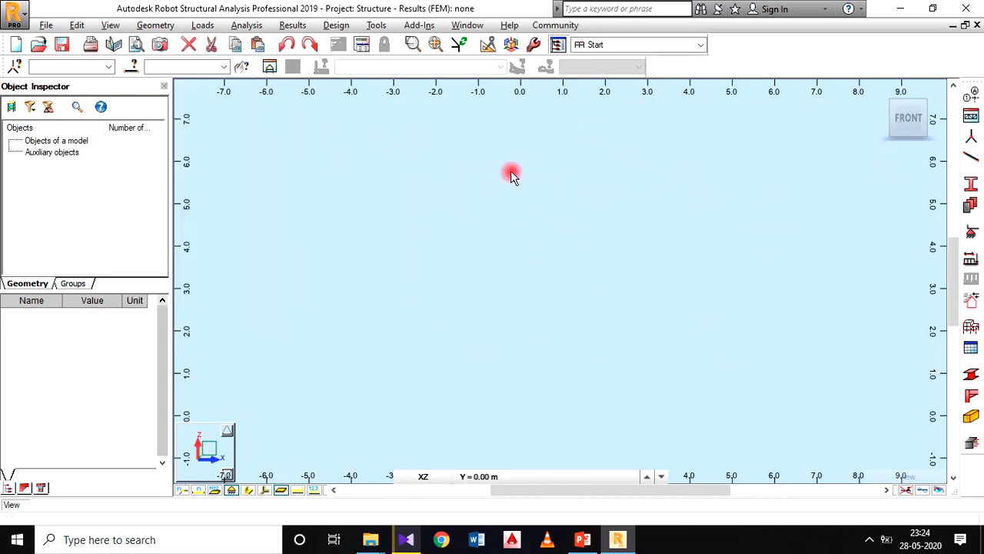
pyautogui.moveTo(565, 91); pyautogui.dragTo(399, 84)
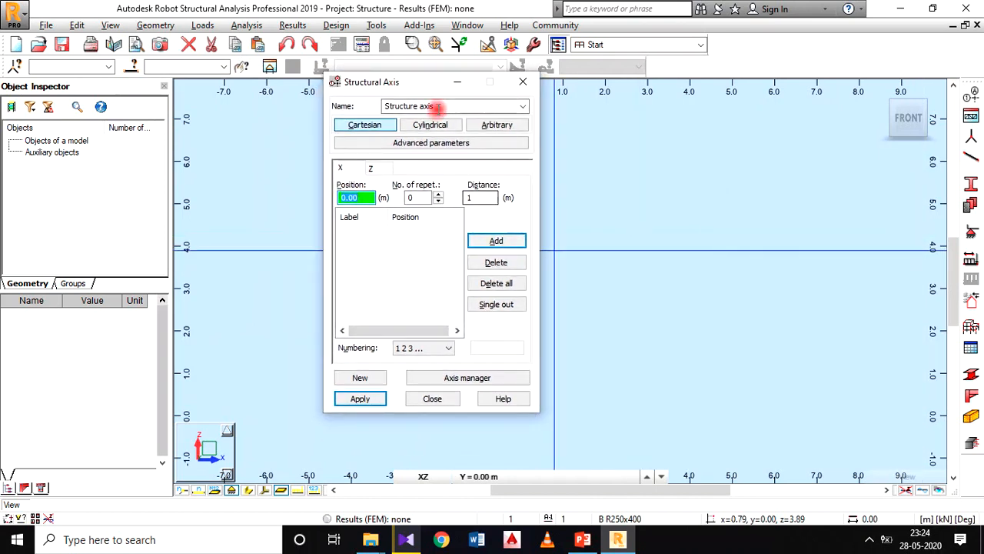
pyautogui.click(586, 540)
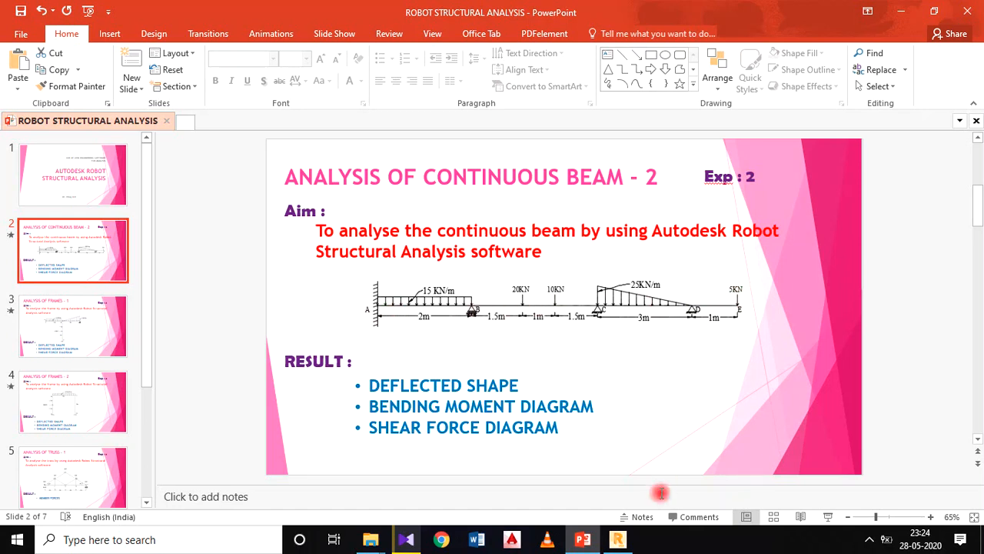
pyautogui.click(617, 538)
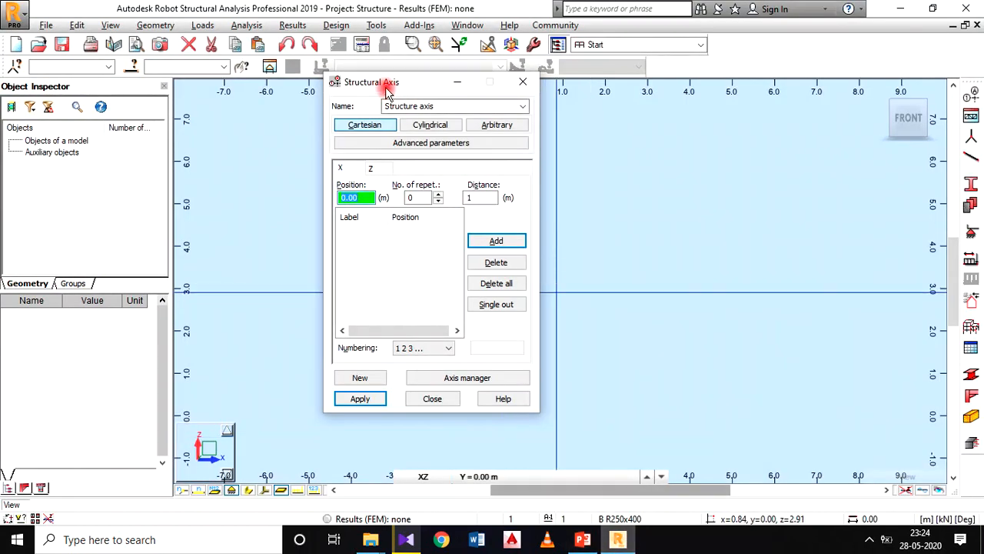
pyautogui.moveTo(388, 87); pyautogui.dragTo(453, 63)
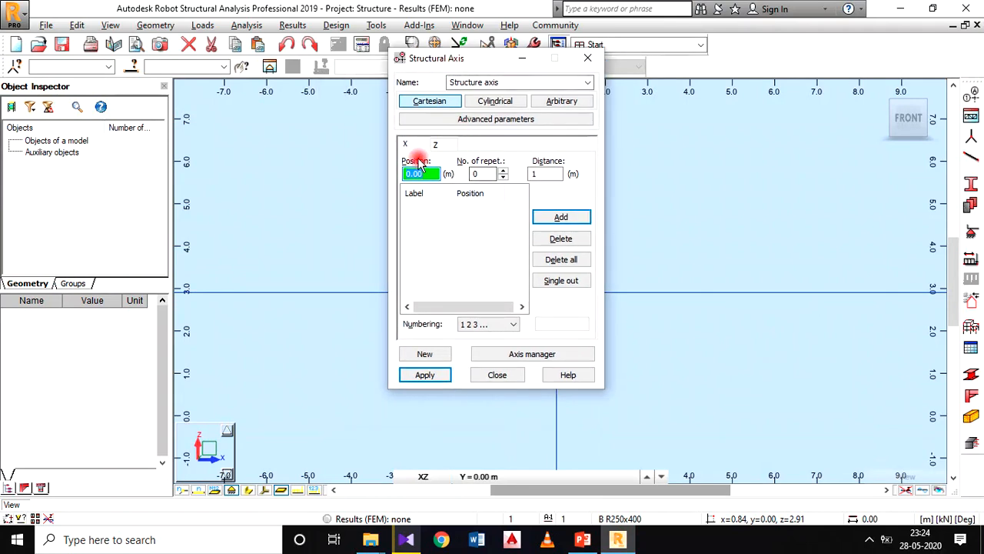
pyautogui.click(567, 218)
pyautogui.click(417, 204)
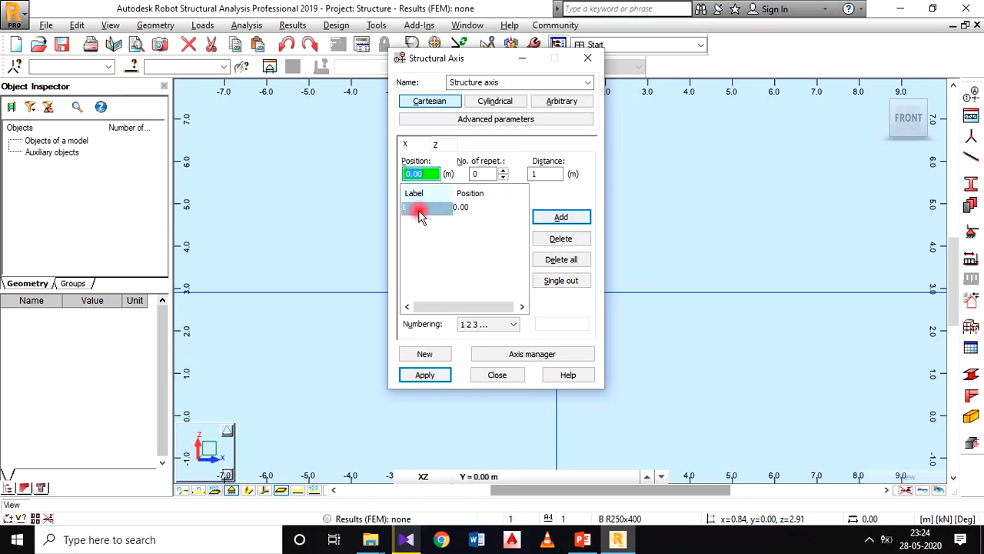
# Step: Check the first span in the PowerPoint beam sketch and add an X axis at position 2 m
pyautogui.click(598, 541)
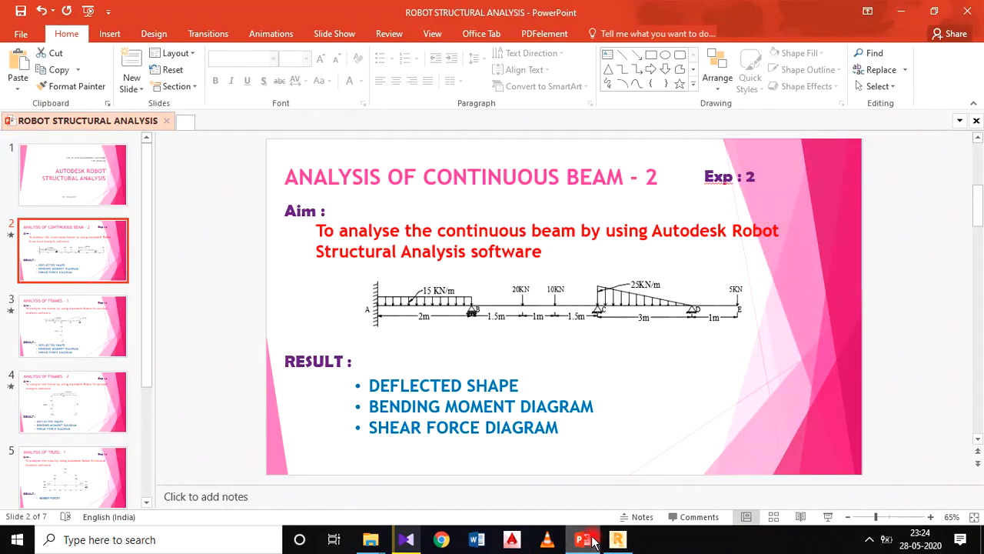
pyautogui.click(617, 540)
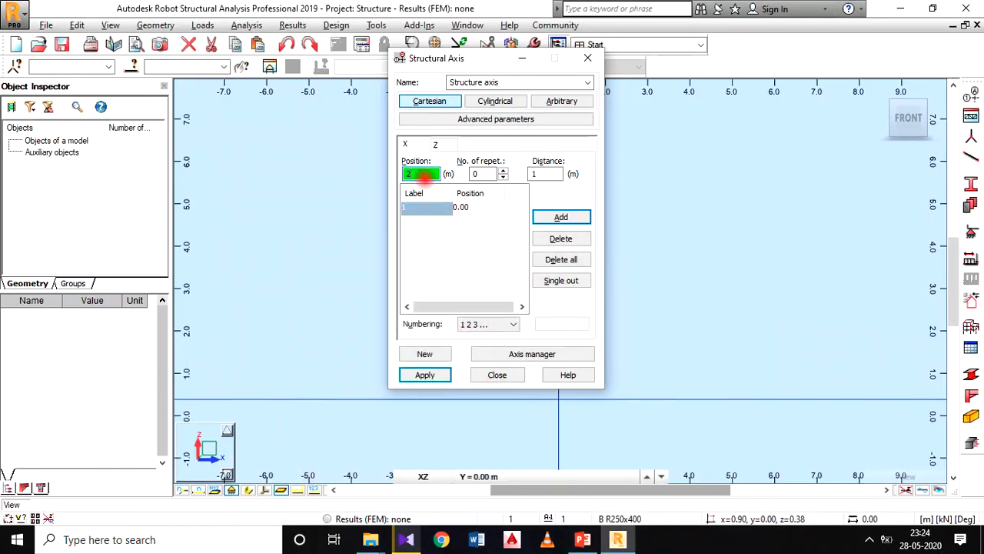
pyautogui.press('Return')
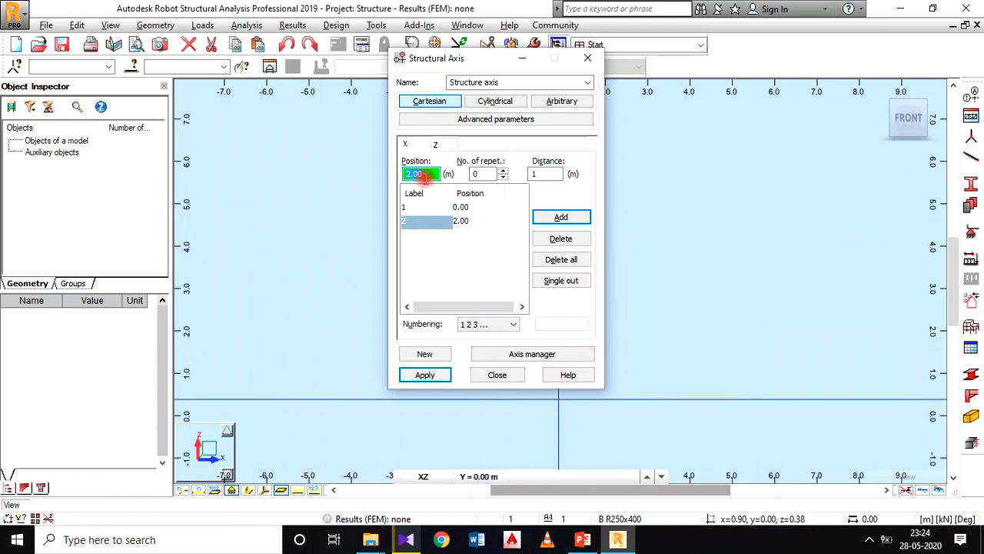
# Step: Check the 20 kN load's distance from support B in the PowerPoint beam sketch and try to add an X axis at 3.5 m
pyautogui.click(582, 540)
pyautogui.click(582, 535)
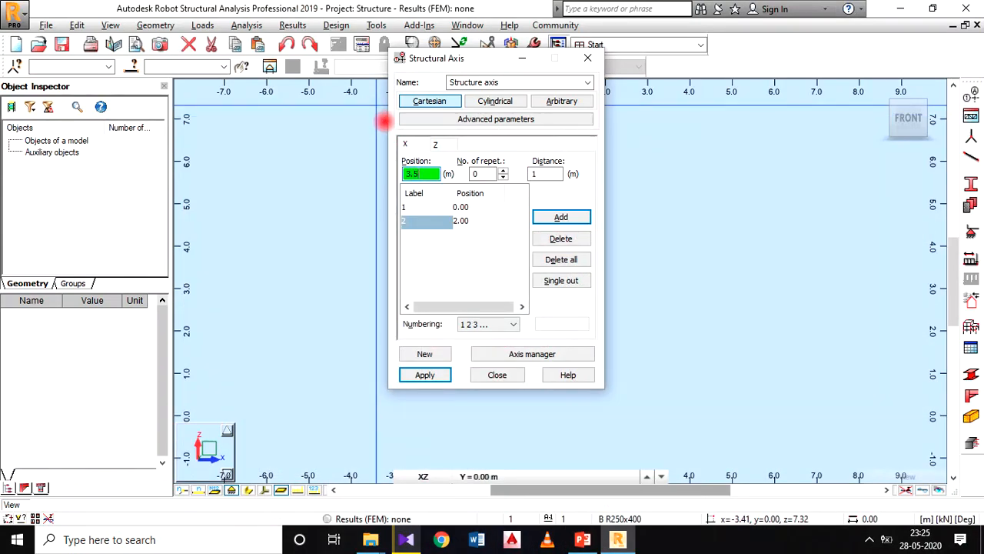
pyautogui.click(567, 221)
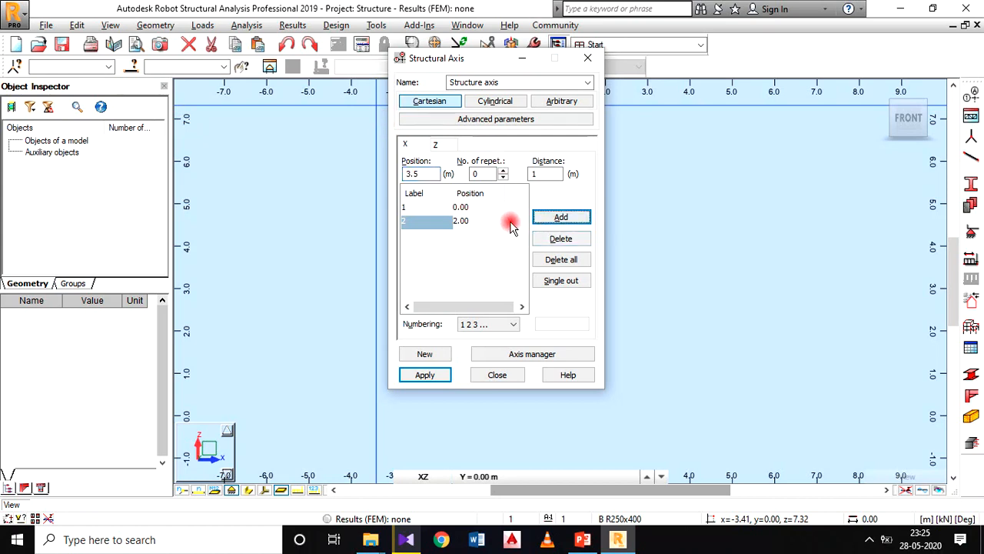
# Step: Check the spacing between the point loads in the PowerPoint beam sketch and add an X axis at position 4.5 m
pyautogui.click(605, 541)
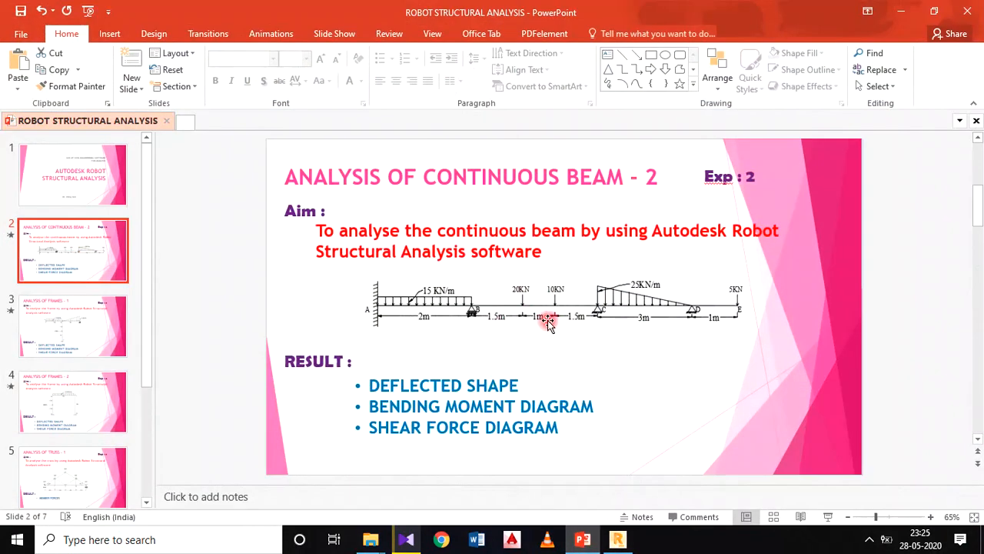
pyautogui.click(591, 532)
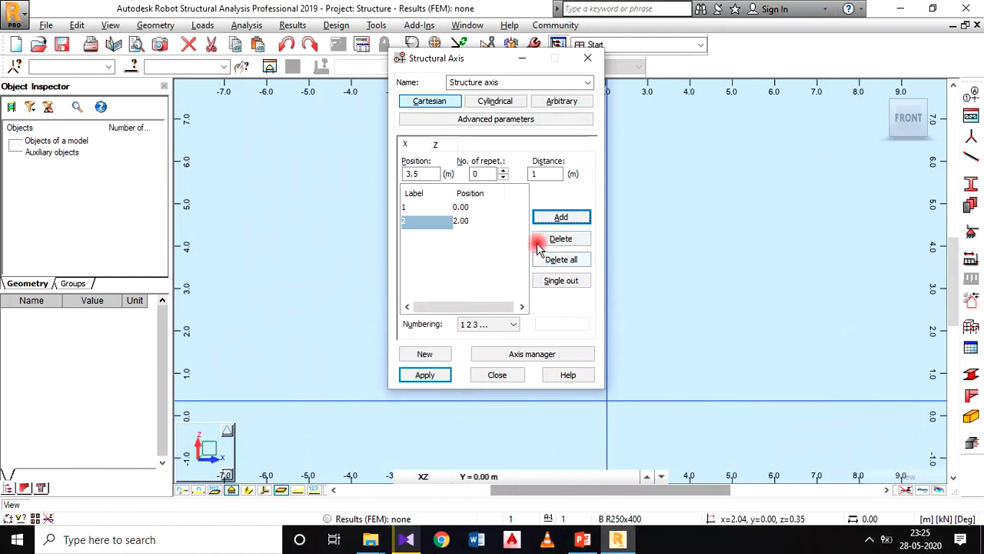
pyautogui.moveTo(424, 174); pyautogui.dragTo(375, 177)
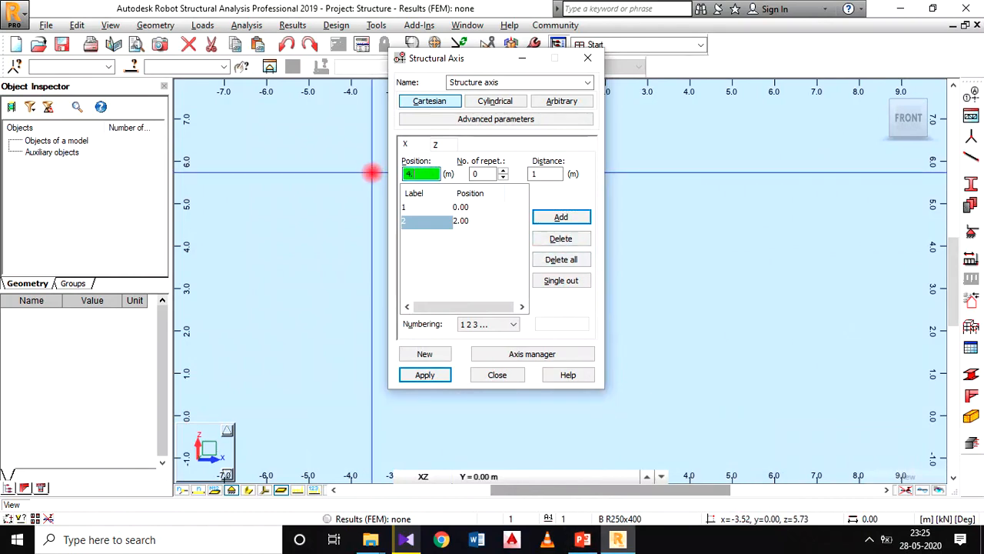
pyautogui.click(548, 218)
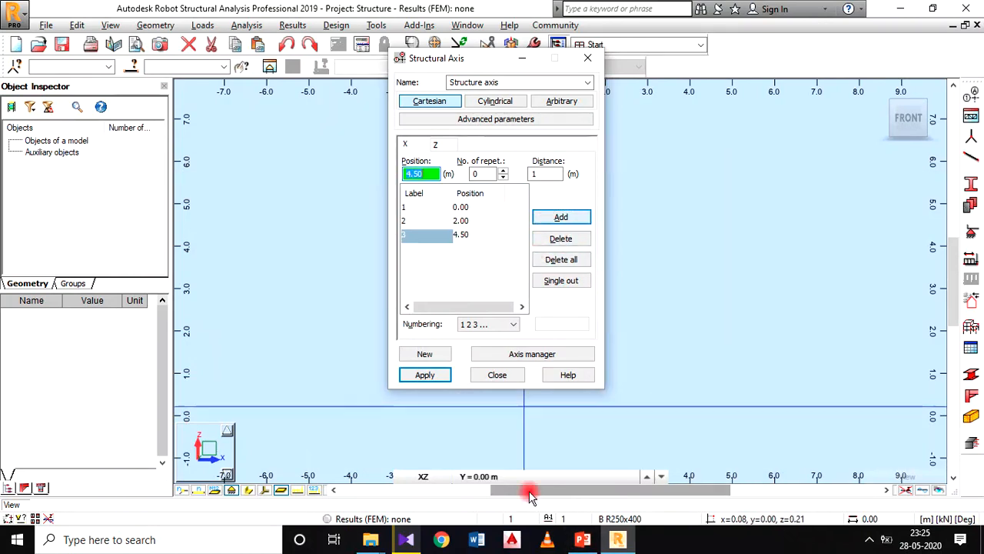
# Step: Consult the middle span in the PowerPoint beam sketch again and add an X axis at position 5.5 m
pyautogui.click(582, 539)
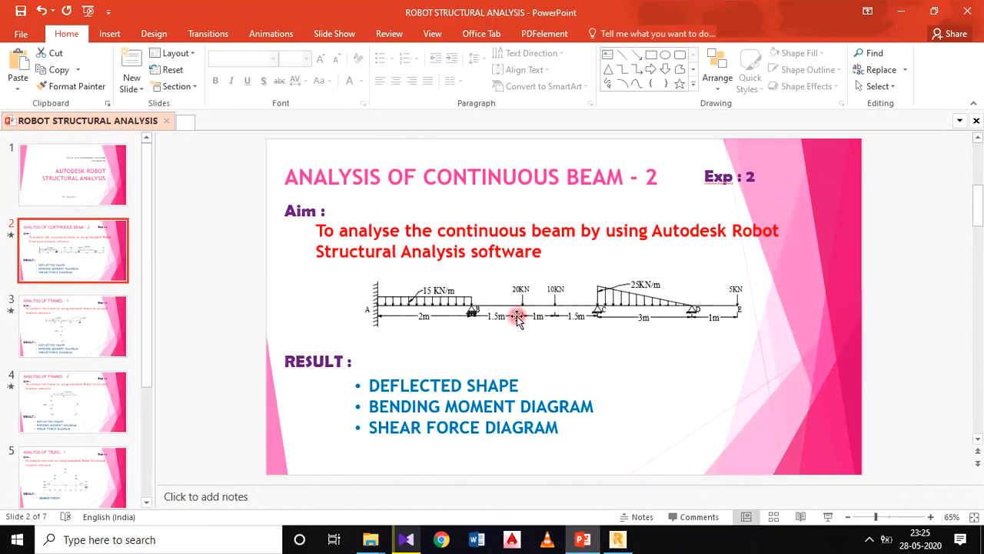
pyautogui.click(615, 542)
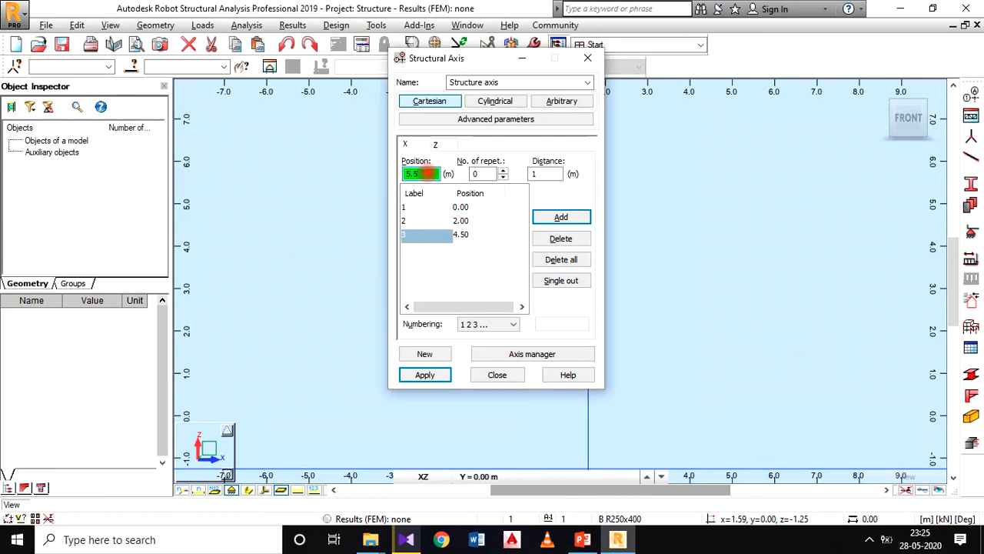
pyautogui.click(427, 173)
pyautogui.write('5.5')
pyautogui.click(546, 218)
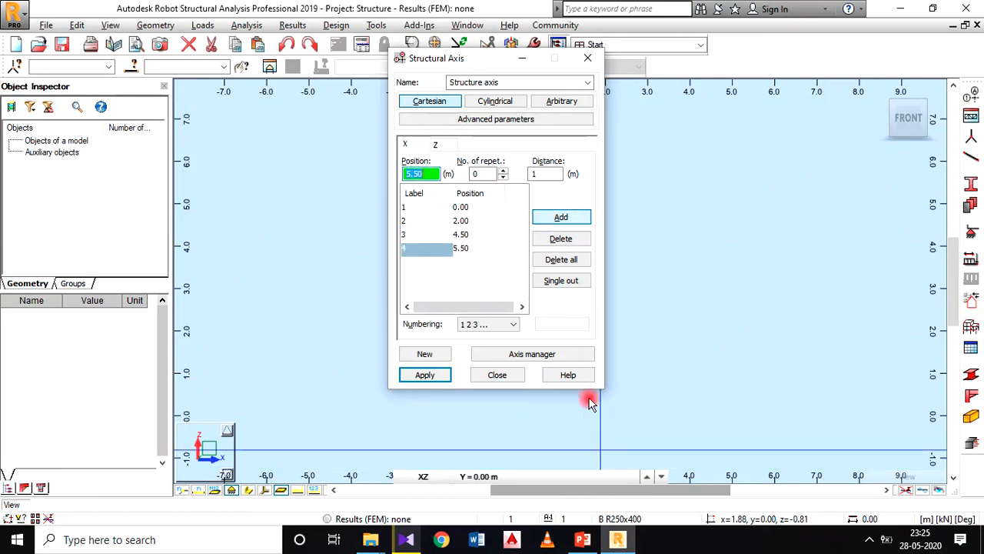
# Step: Recheck the middle span dimensions in the PowerPoint beam sketch and delete the X axis at 5.50 m
pyautogui.click(584, 540)
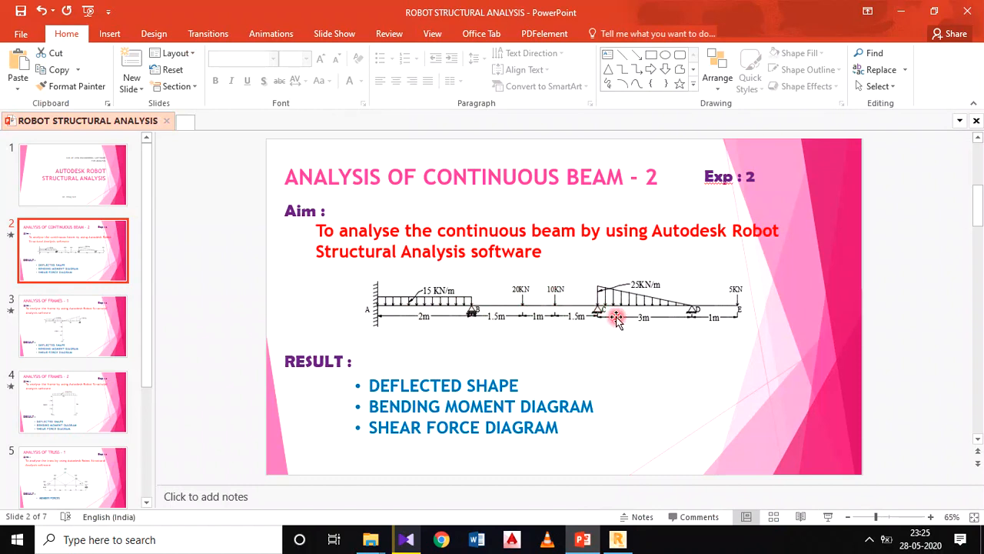
pyautogui.click(615, 542)
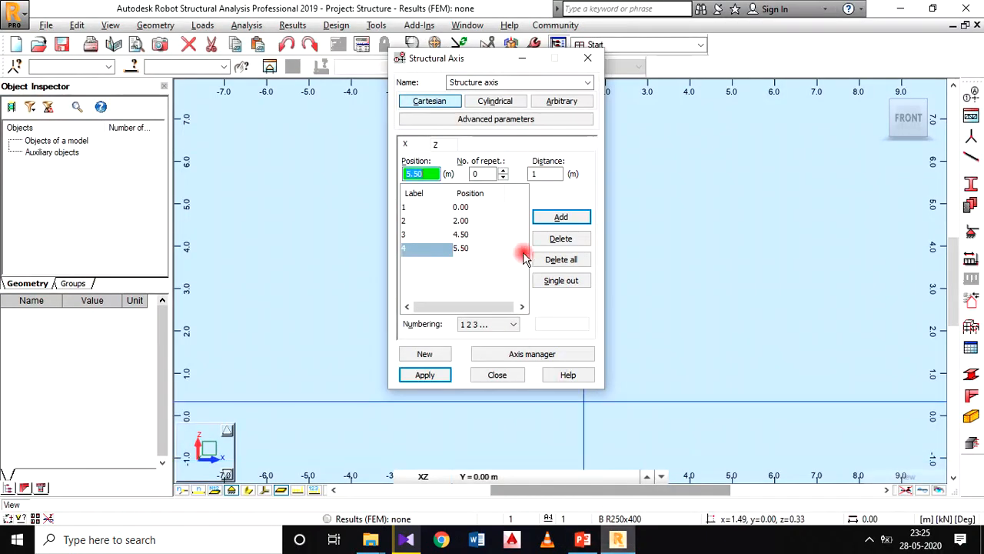
pyautogui.click(569, 243)
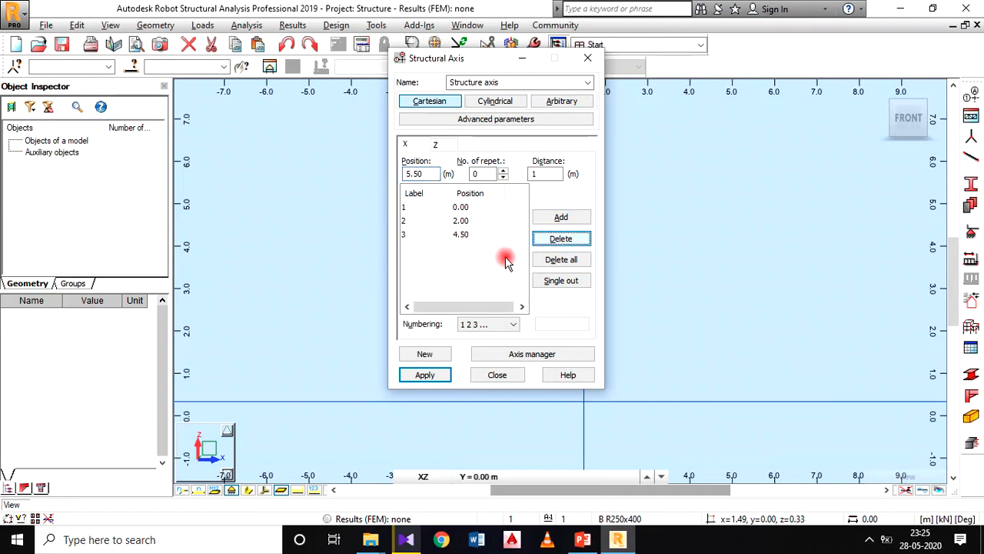
# Step: Verify the point load and support C positions in the PowerPoint beam sketch, and add X axes at 3.5 m and 6 m
pyautogui.click(433, 175)
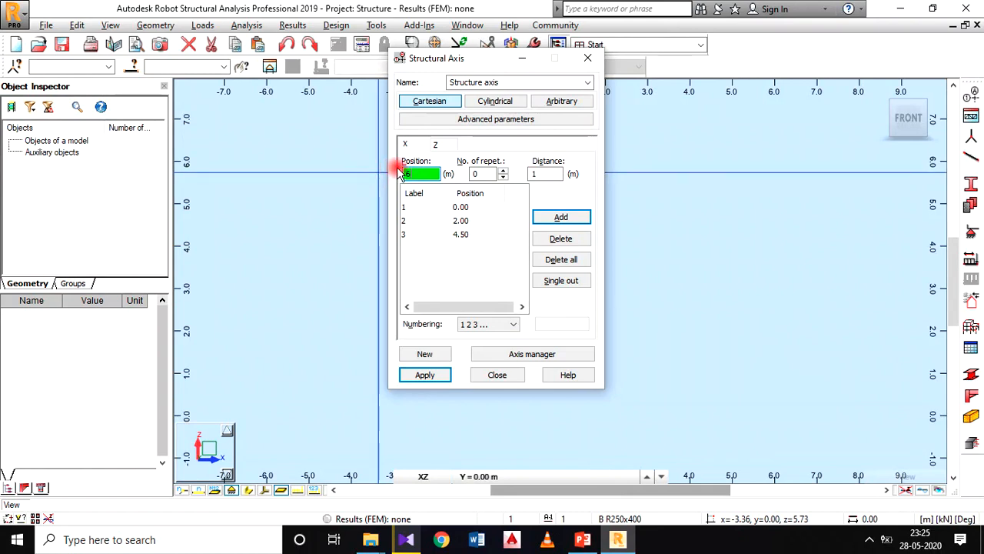
pyautogui.click(594, 543)
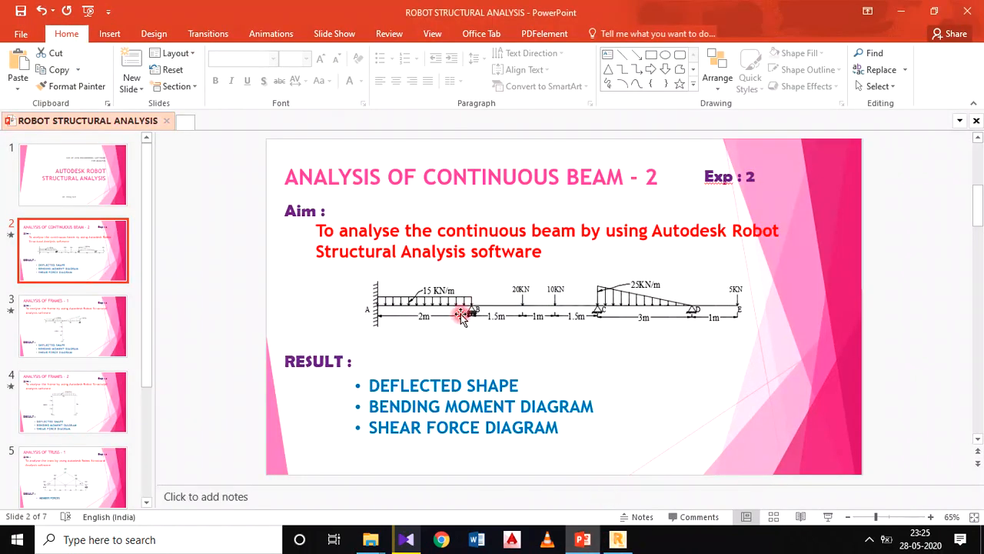
pyautogui.click(621, 540)
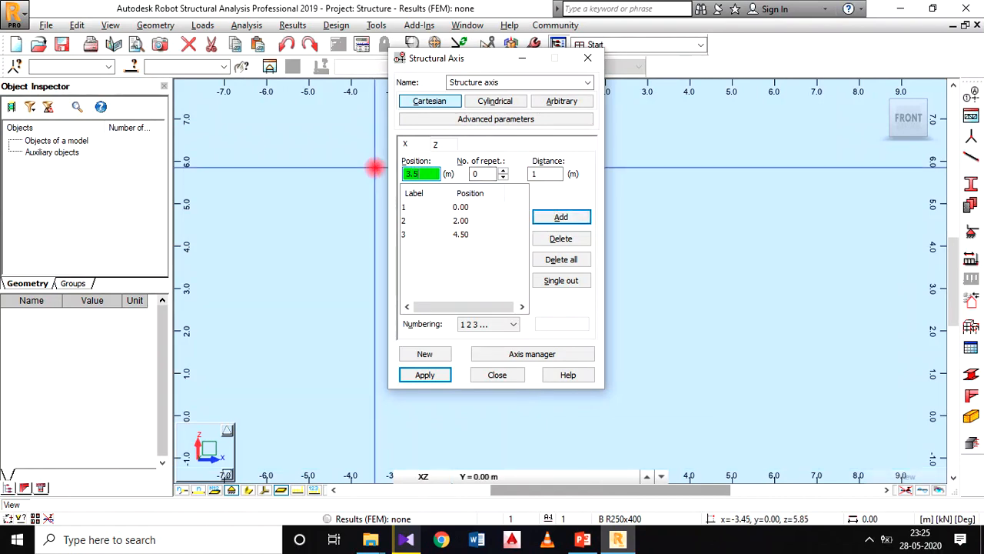
pyautogui.click(374, 167)
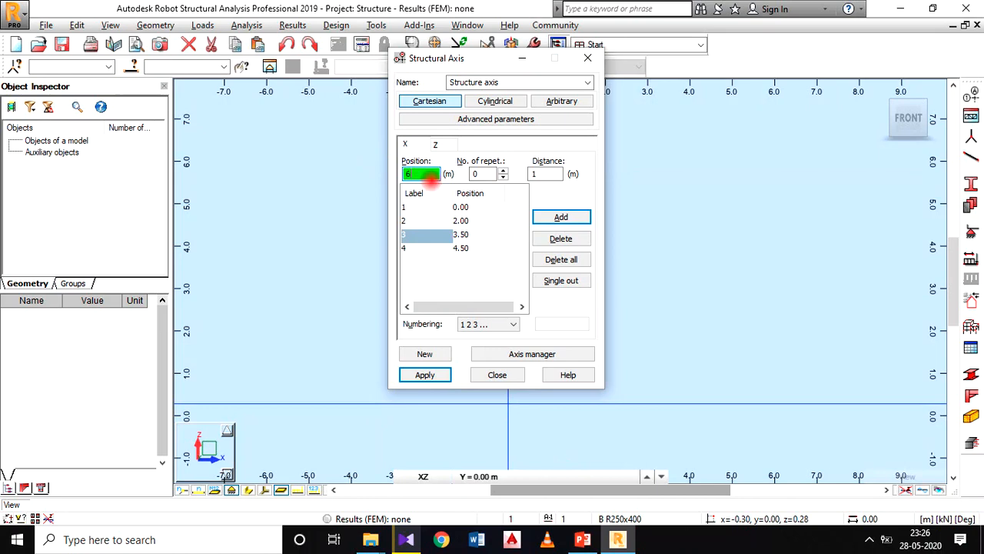
pyautogui.click(570, 218)
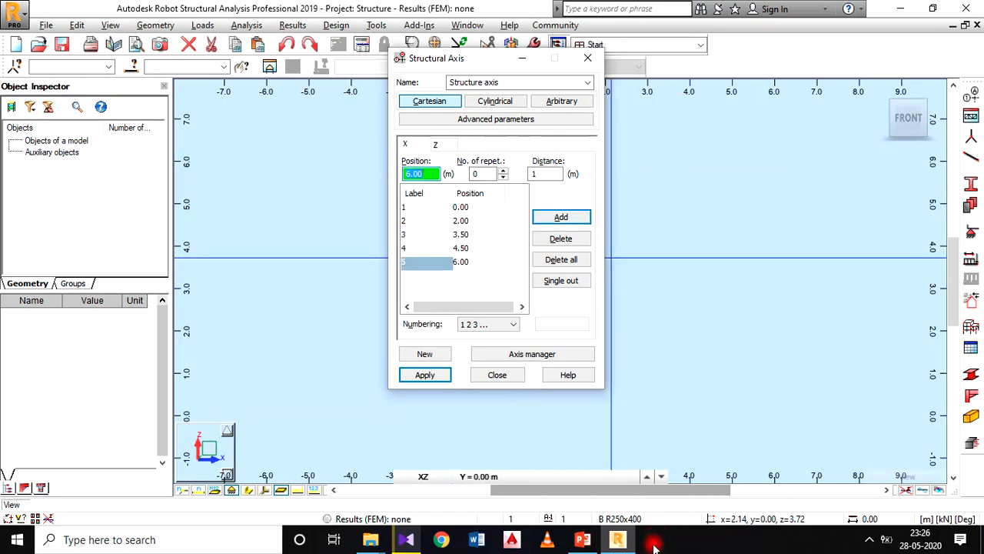
# Step: Switch to the PowerPoint beam sketch to check the span beyond support C
pyautogui.click(617, 541)
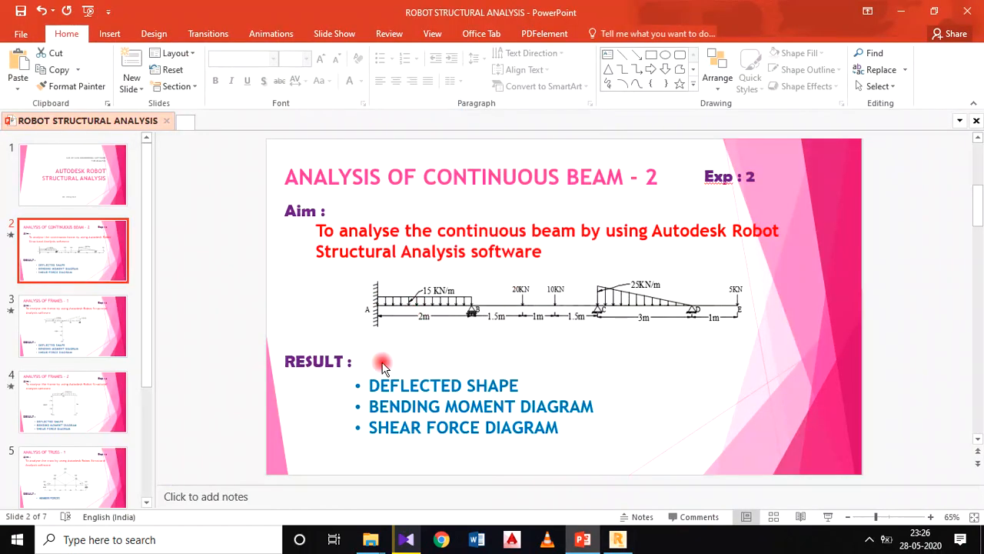
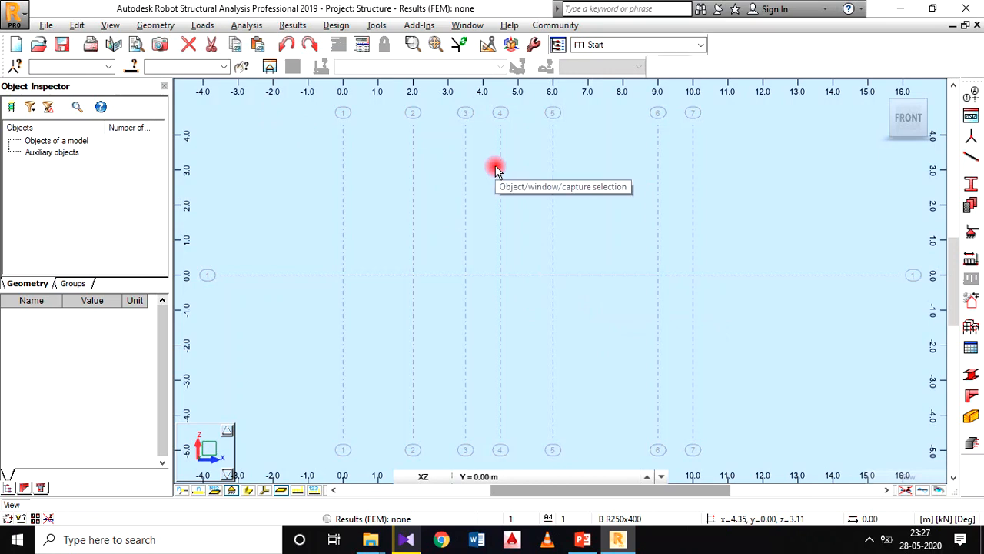
# Step: Set up new bars as type RC Beam with section B R200x450
pyautogui.click(157, 25)
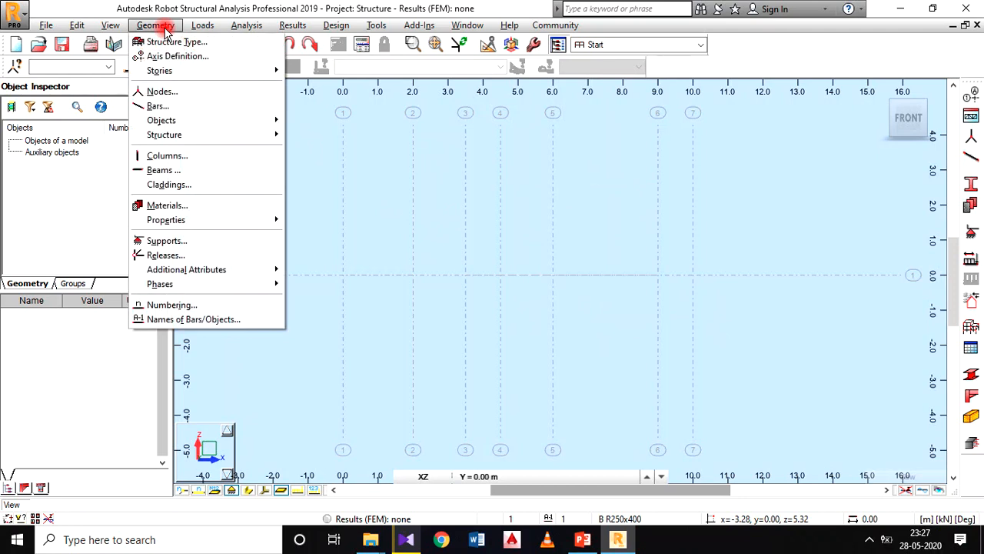
pyautogui.click(188, 107)
pyautogui.moveTo(584, 86); pyautogui.dragTo(354, 83)
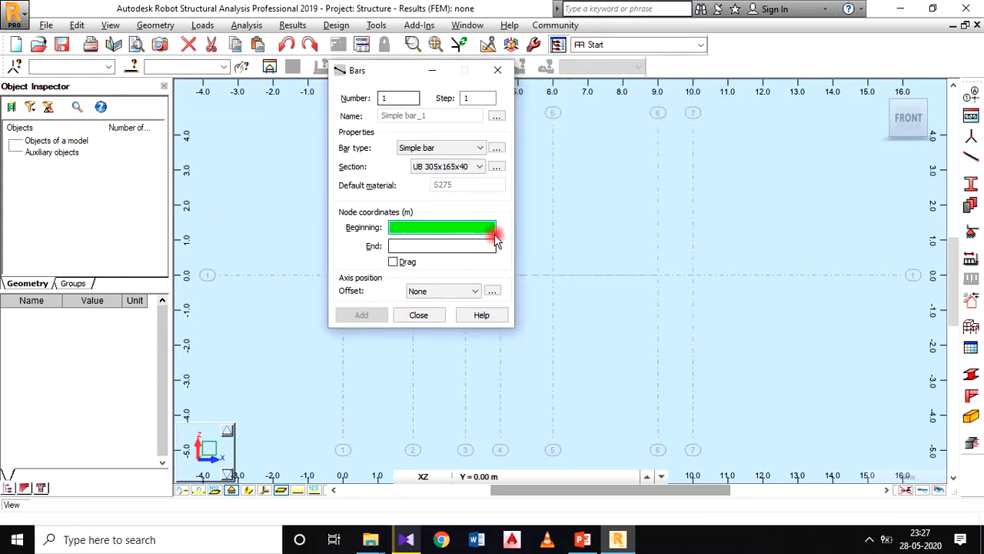
pyautogui.click(442, 169)
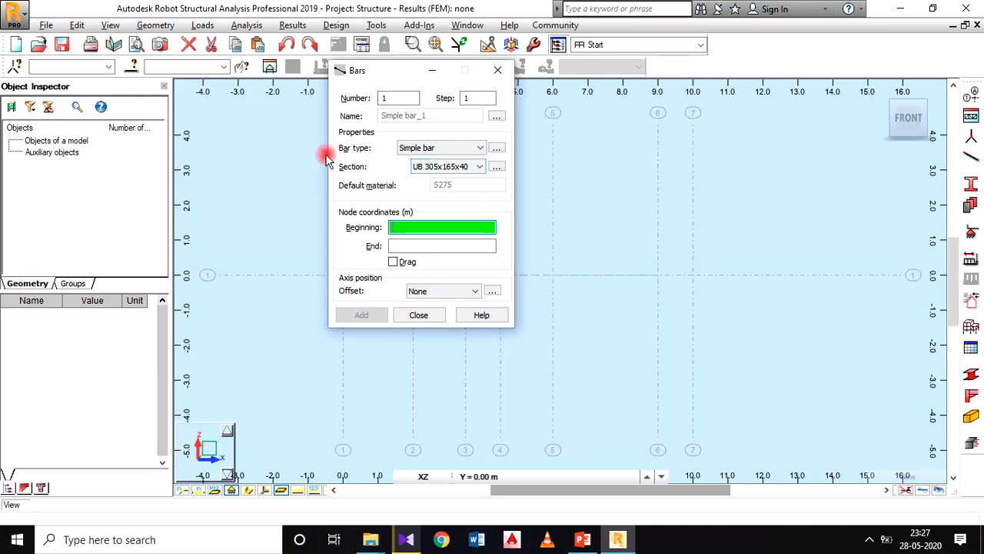
pyautogui.click(455, 148)
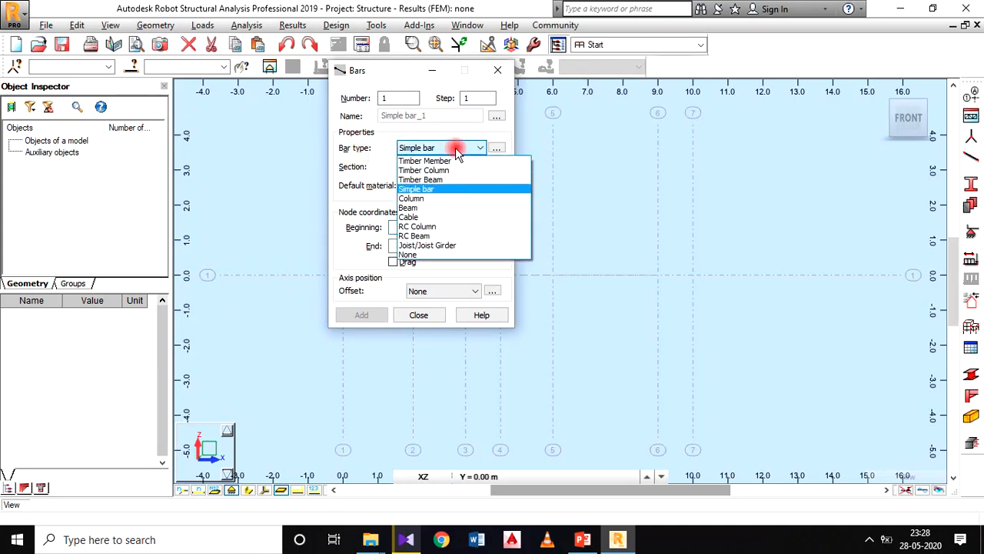
pyautogui.click(440, 235)
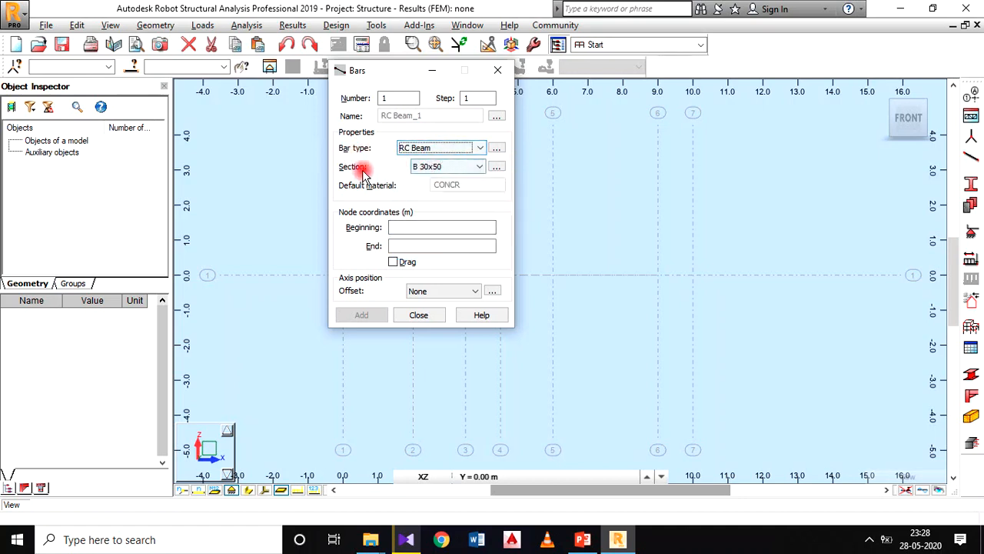
pyautogui.click(452, 167)
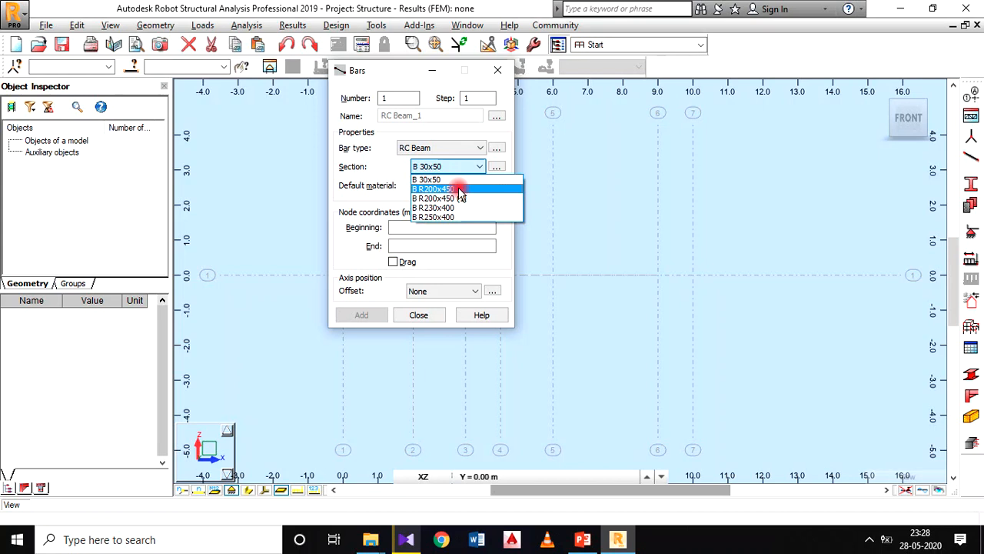
pyautogui.click(460, 192)
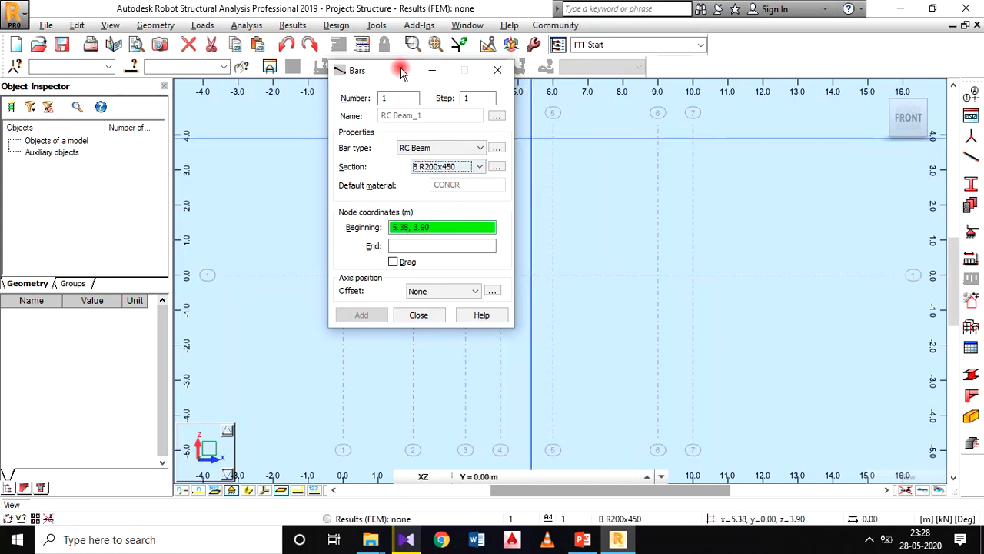
pyautogui.moveTo(402, 72); pyautogui.dragTo(341, 65)
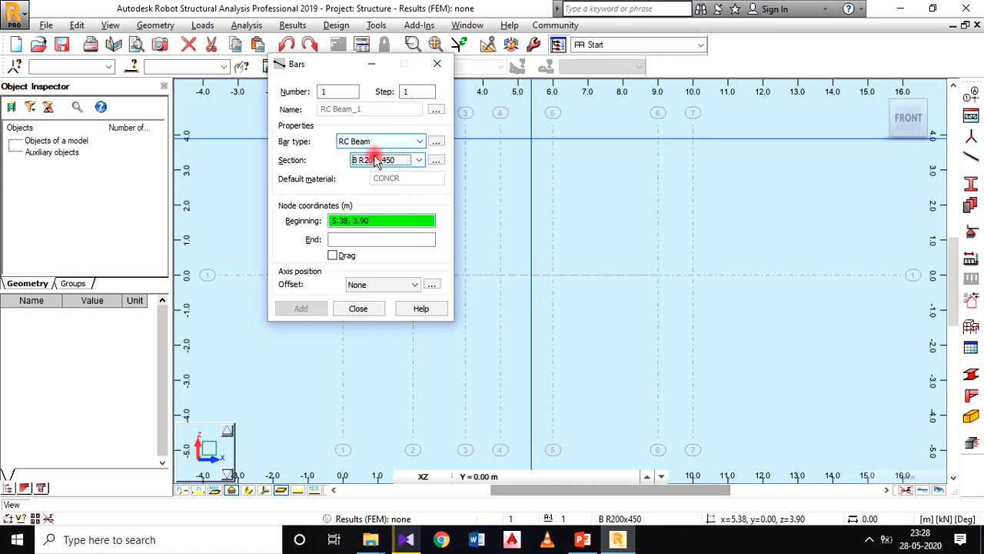
pyautogui.moveTo(288, 65); pyautogui.dragTo(111, 47)
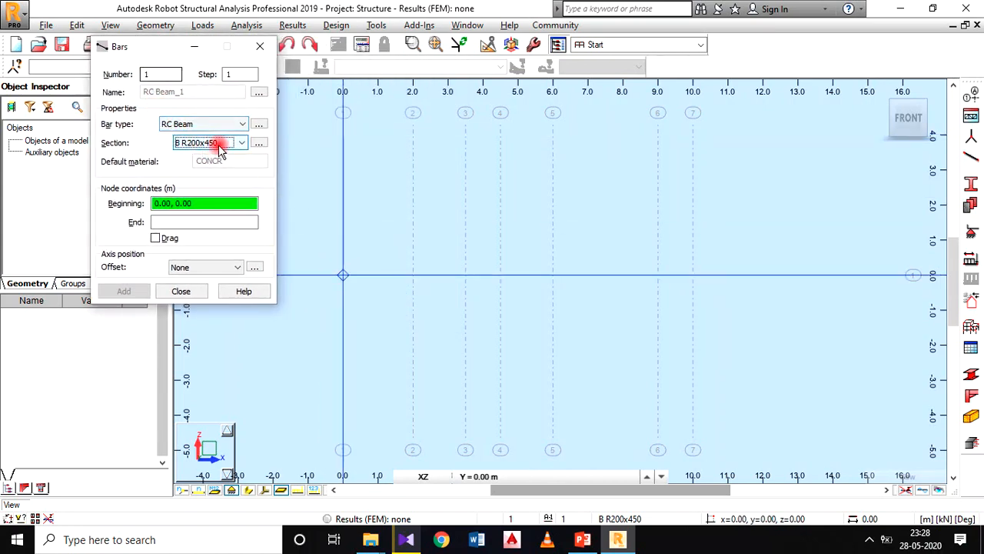
# Step: Draw four consecutive beam bars along Z = 0, from X = 0 to 2, 2 to 6, 6 to 9 and 9 to 10 m
pyautogui.click(343, 275)
pyautogui.click(413, 276)
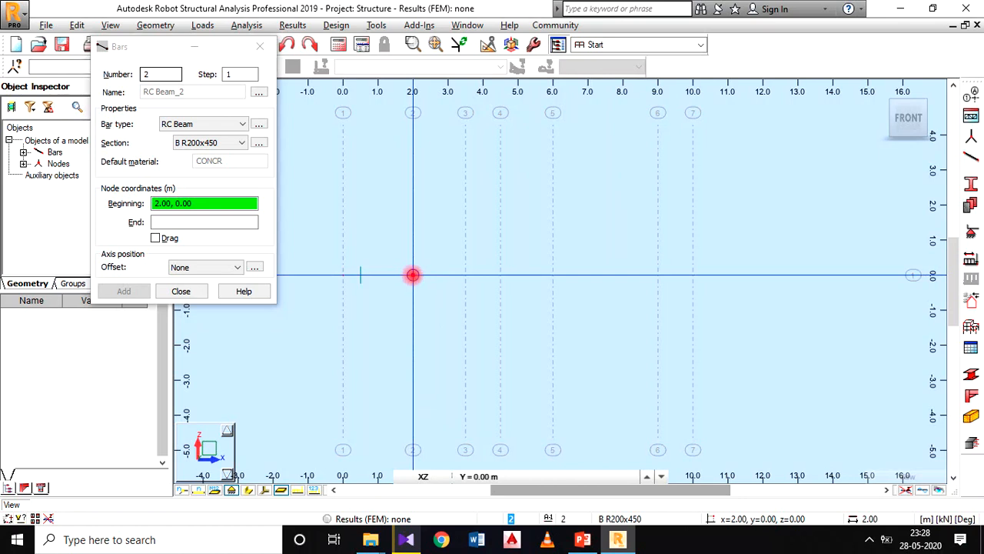
pyautogui.click(413, 275)
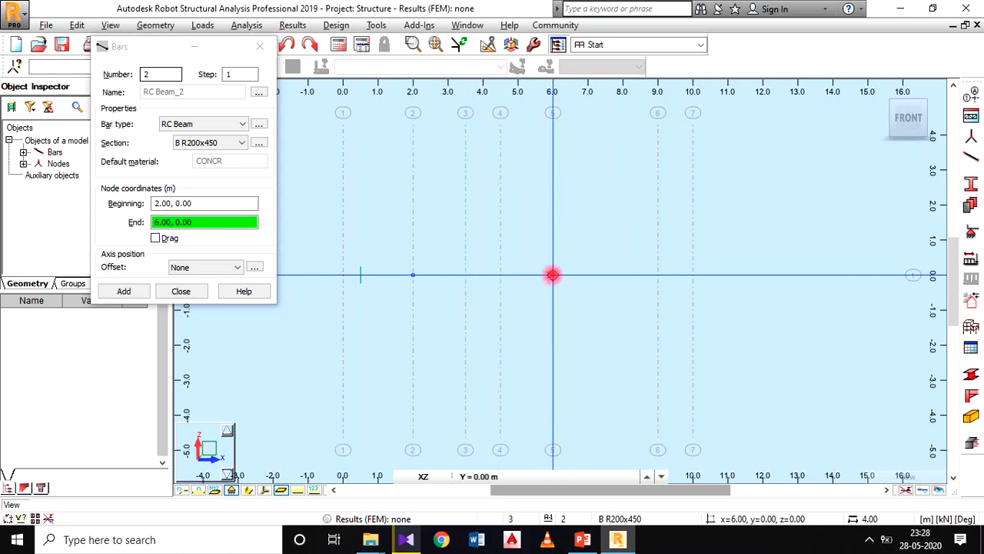
pyautogui.click(552, 274)
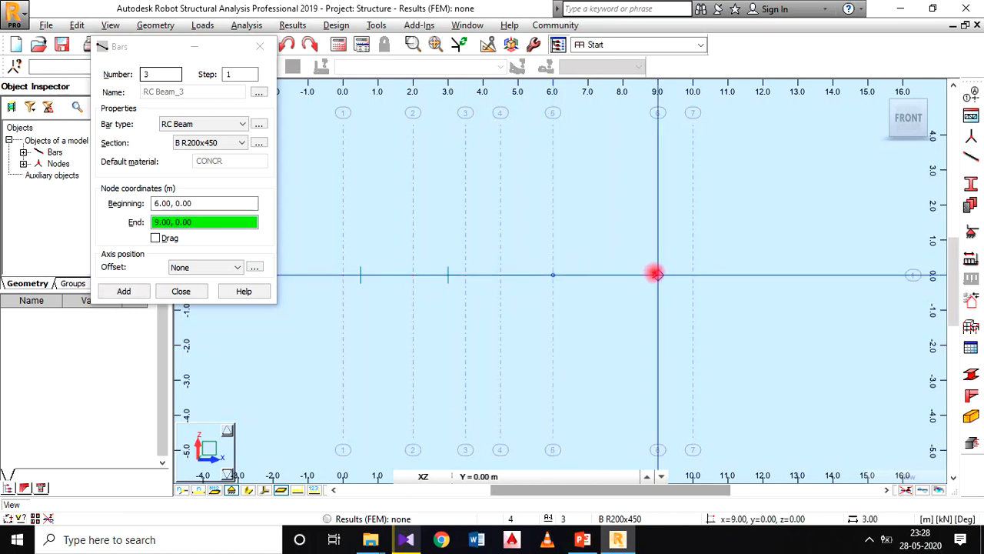
pyautogui.click(655, 275)
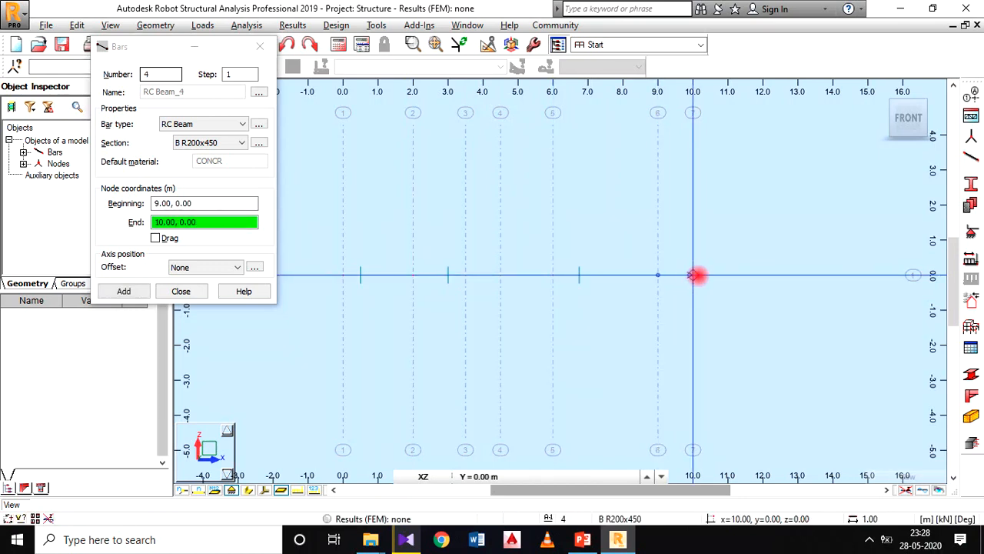
pyautogui.click(692, 275)
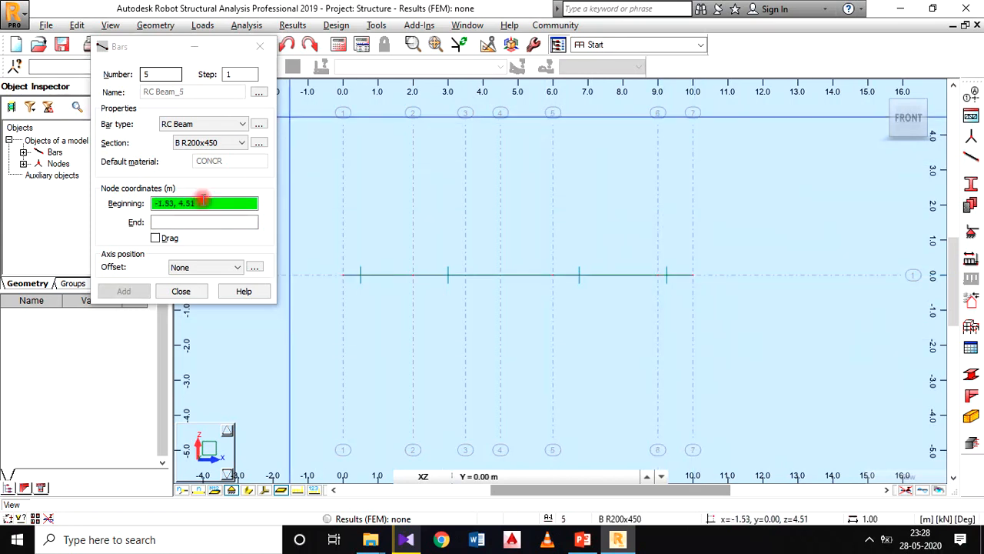
pyautogui.click(191, 297)
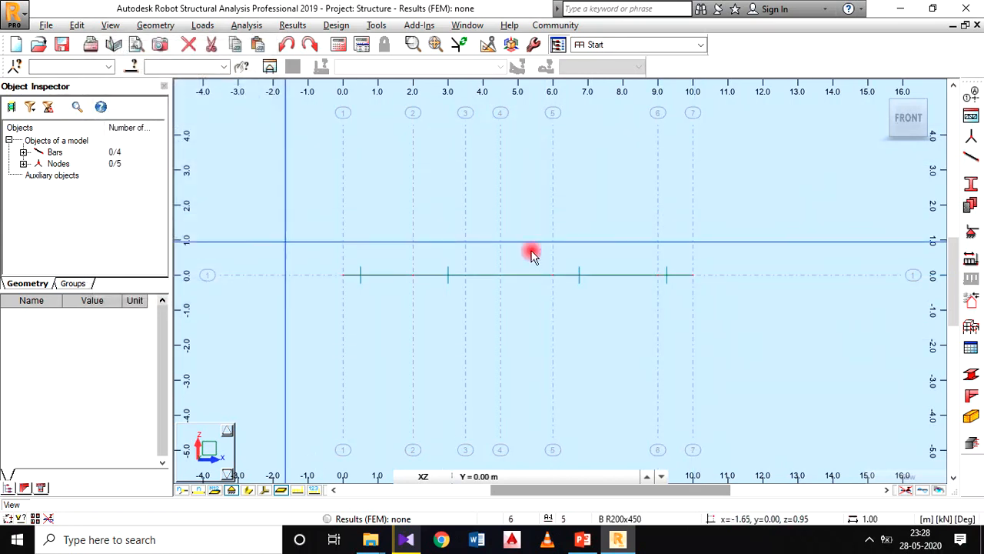
# Step: Delete all support definitions that are not used in the project from the supports list
pyautogui.moveTo(498, 300)
pyautogui.mouseDown(button='middle')
pyautogui.moveTo(514, 256)
pyautogui.moveTo(509, 299)
pyautogui.mouseUp(button='middle')
pyautogui.scroll(-1, 512, 255)
pyautogui.scroll(1, 410, 228)
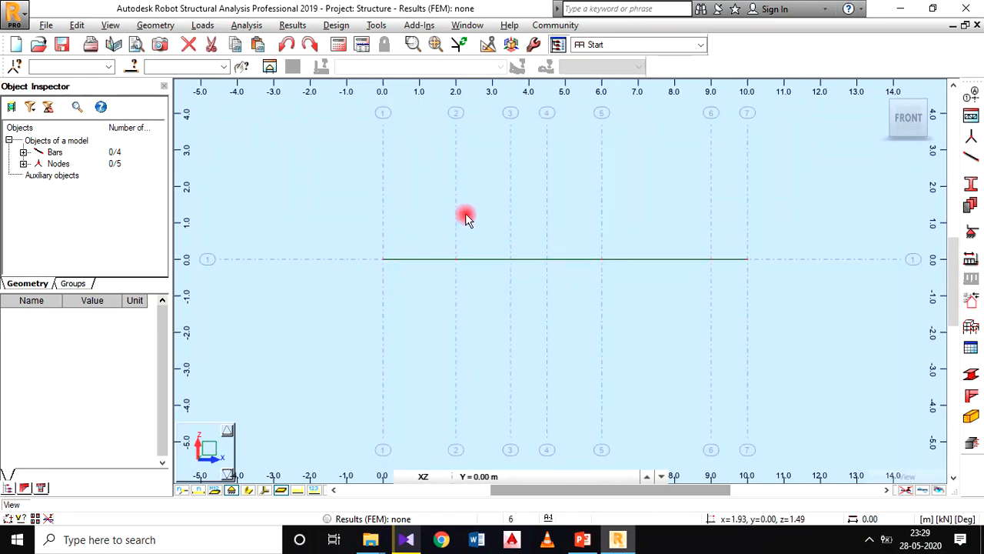
pyautogui.click(166, 26)
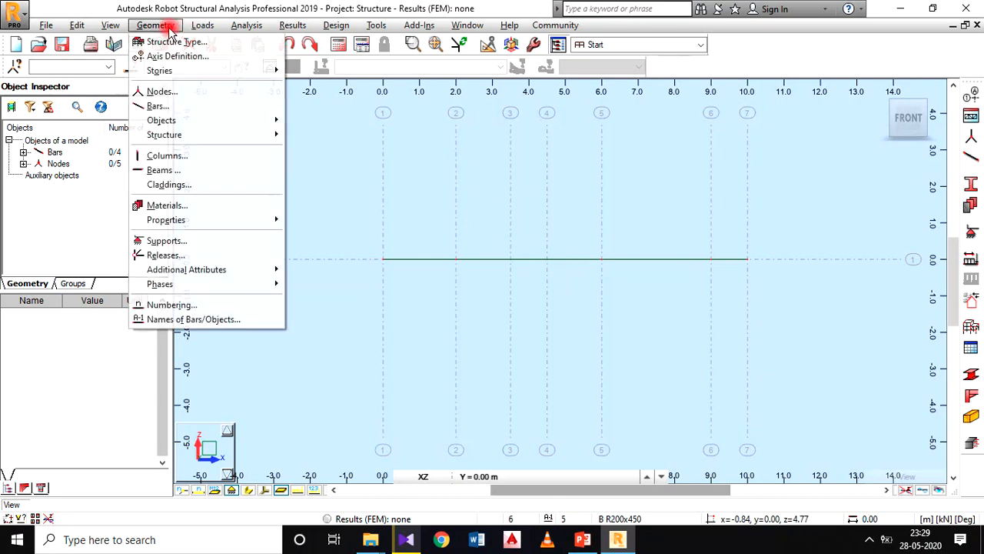
pyautogui.click(185, 242)
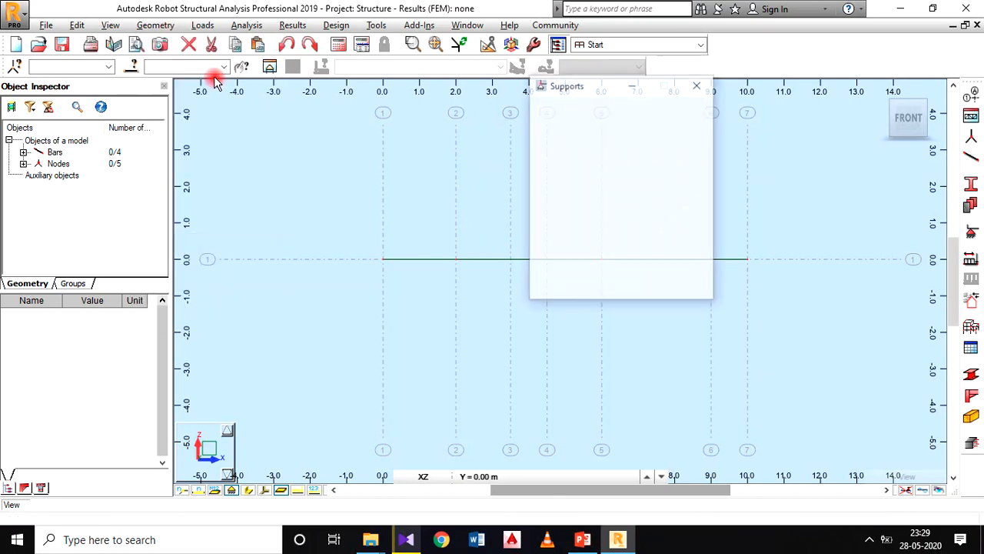
pyautogui.moveTo(580, 77); pyautogui.dragTo(249, 50)
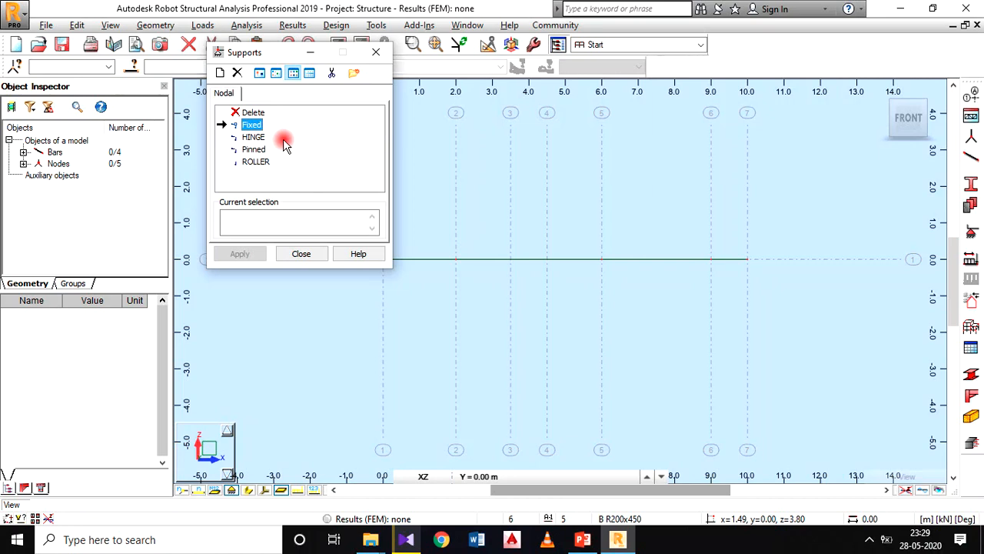
pyautogui.click(333, 73)
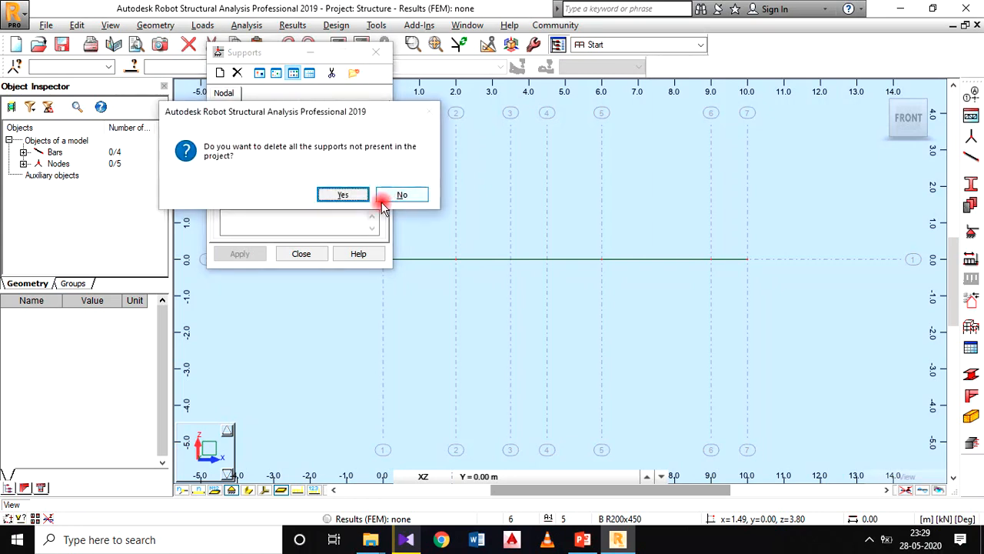
pyautogui.click(358, 195)
pyautogui.moveTo(287, 60); pyautogui.dragTo(328, 100)
pyautogui.click(300, 153)
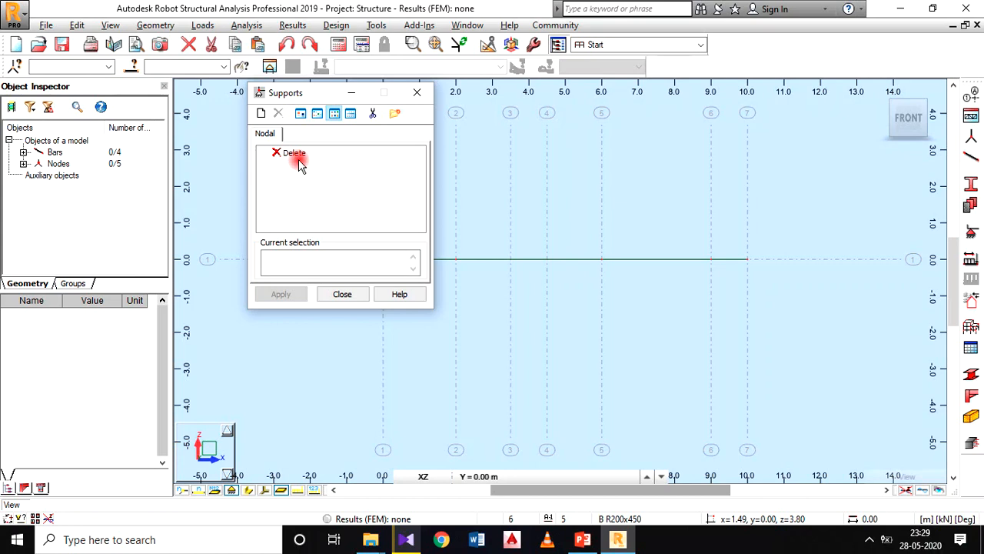
pyautogui.click(375, 114)
pyautogui.moveTo(321, 90); pyautogui.dragTo(328, 82)
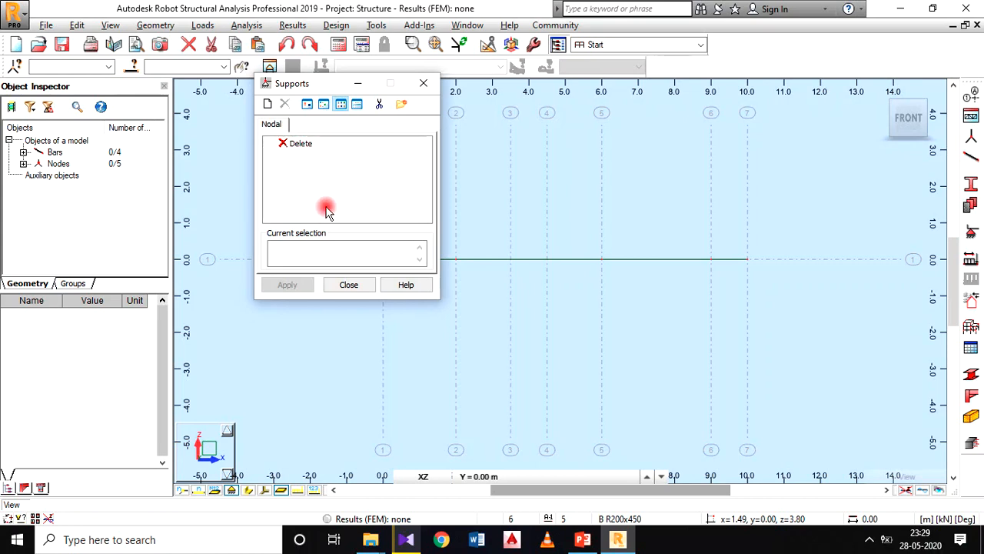
# Step: Define a new rigid support labelled FIXED with UX, UZ and RY fixed, and add it to the supports list
pyautogui.click(267, 105)
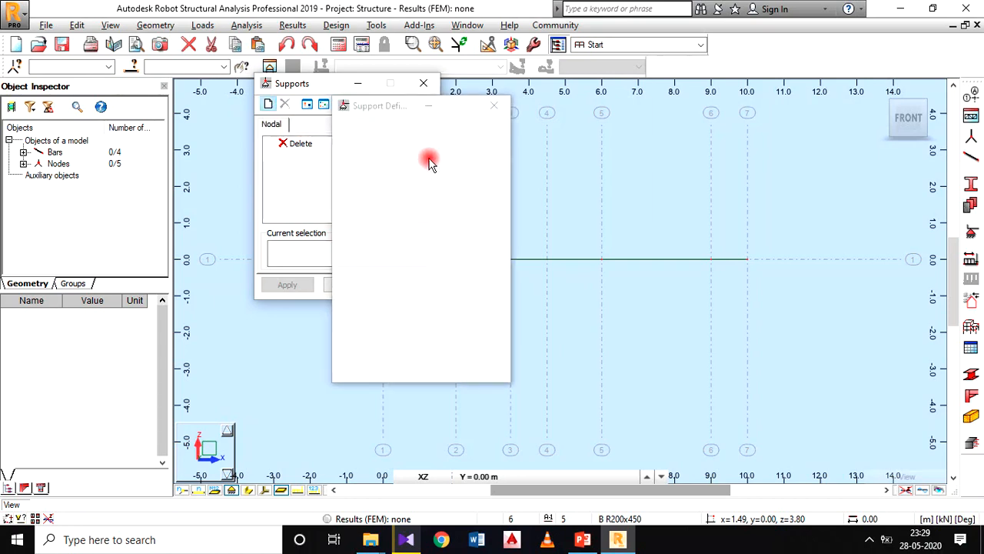
pyautogui.moveTo(383, 104); pyautogui.dragTo(389, 78)
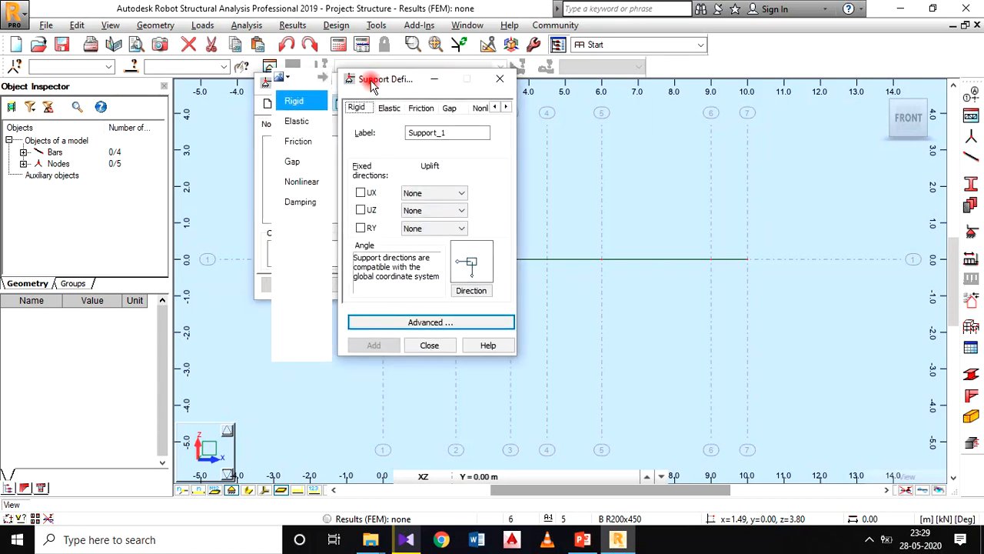
pyautogui.click(360, 193)
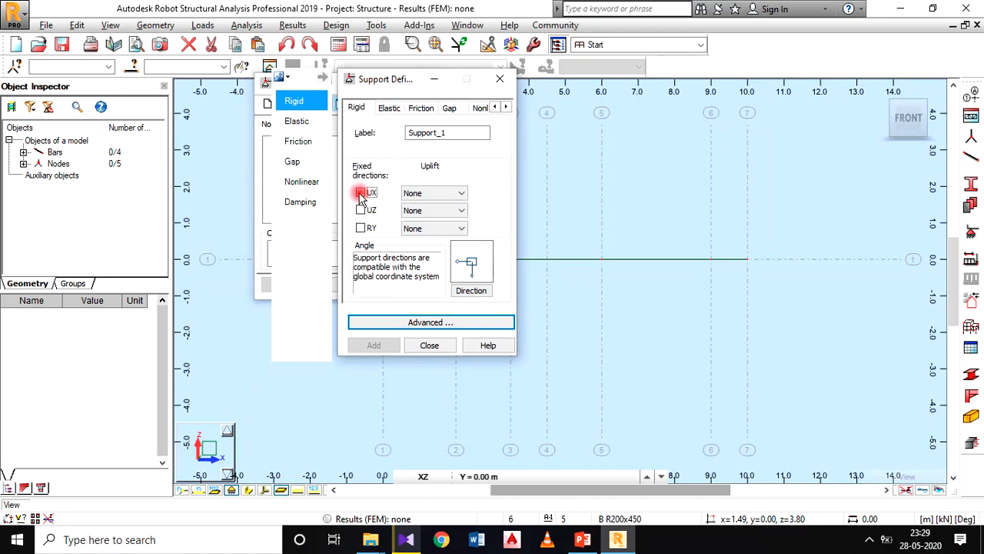
pyautogui.click(360, 210)
pyautogui.click(361, 227)
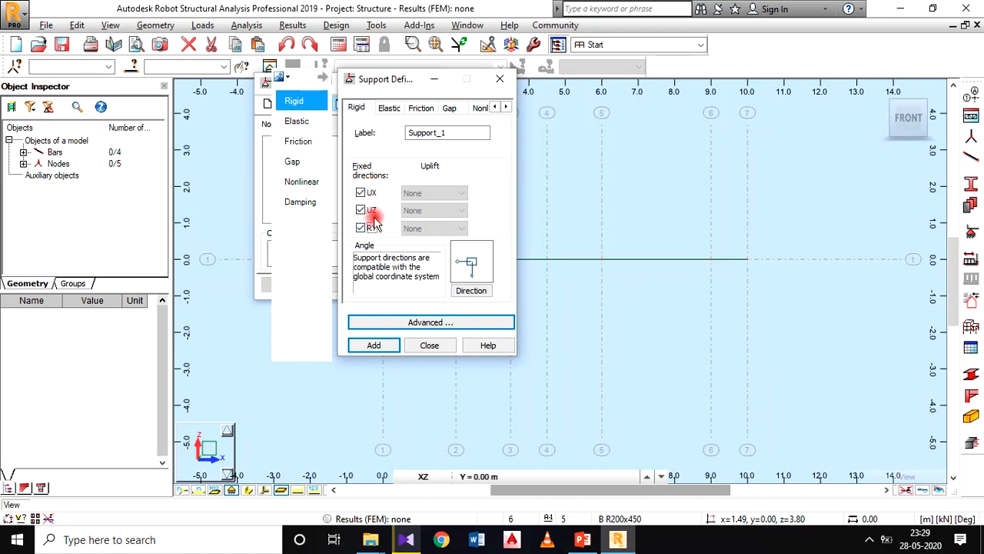
pyautogui.moveTo(451, 133); pyautogui.dragTo(360, 136)
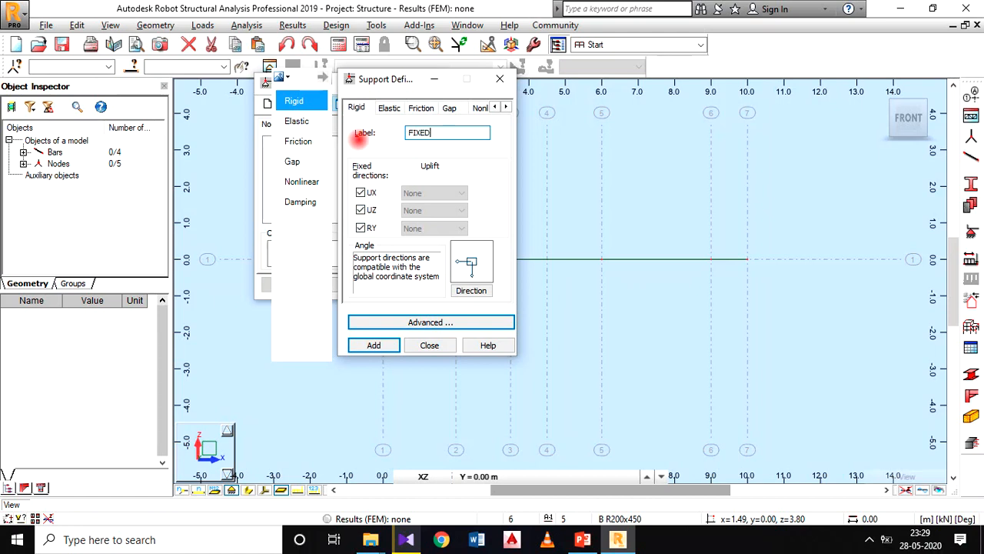
pyautogui.click(392, 345)
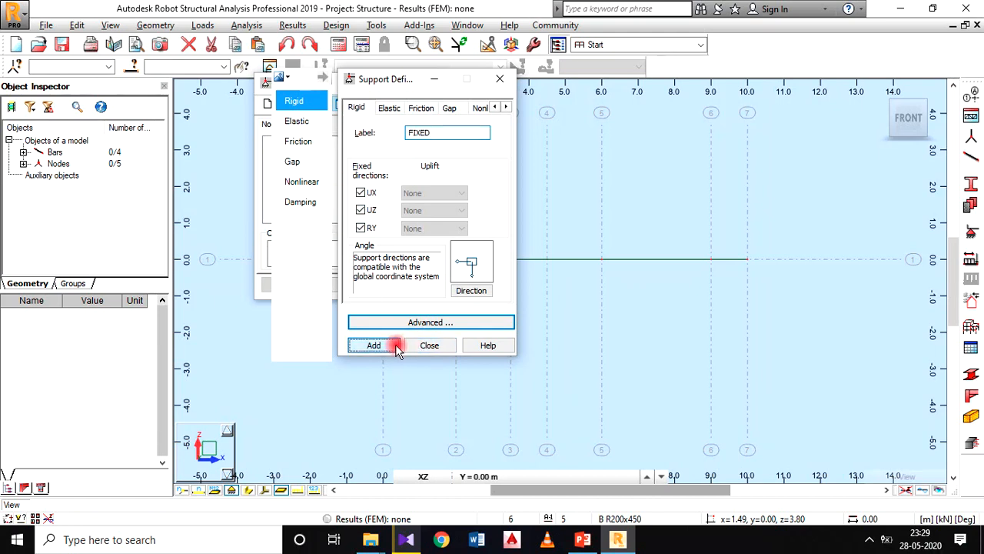
# Step: Define a rigid support labelled ROLLER with only UZ fixed, and add it to the supports list
pyautogui.moveTo(450, 133); pyautogui.dragTo(369, 129)
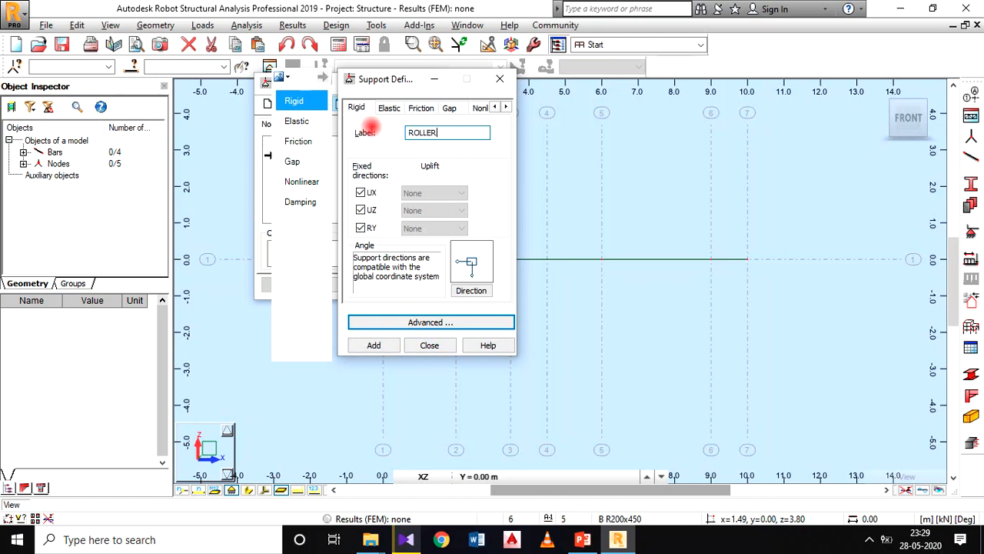
pyautogui.click(361, 192)
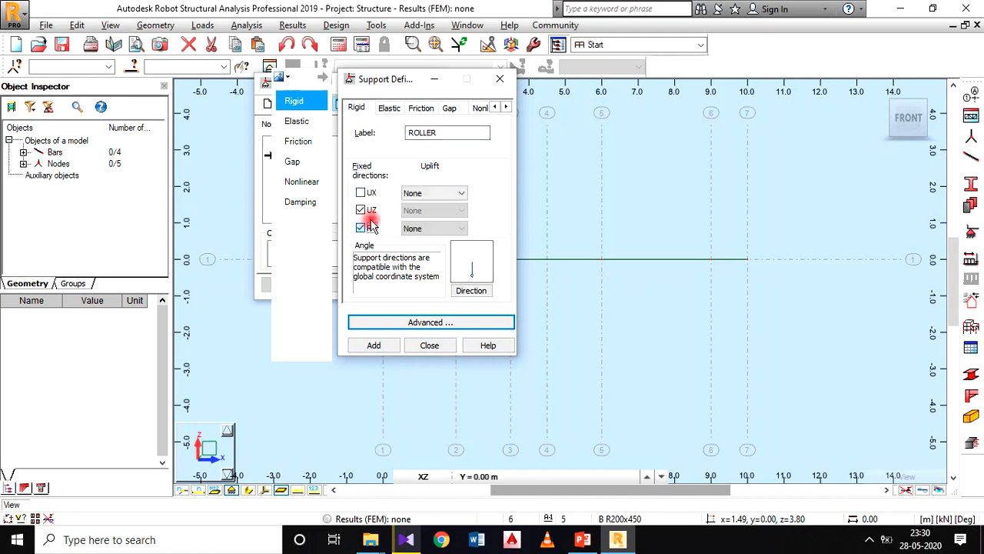
pyautogui.click(360, 227)
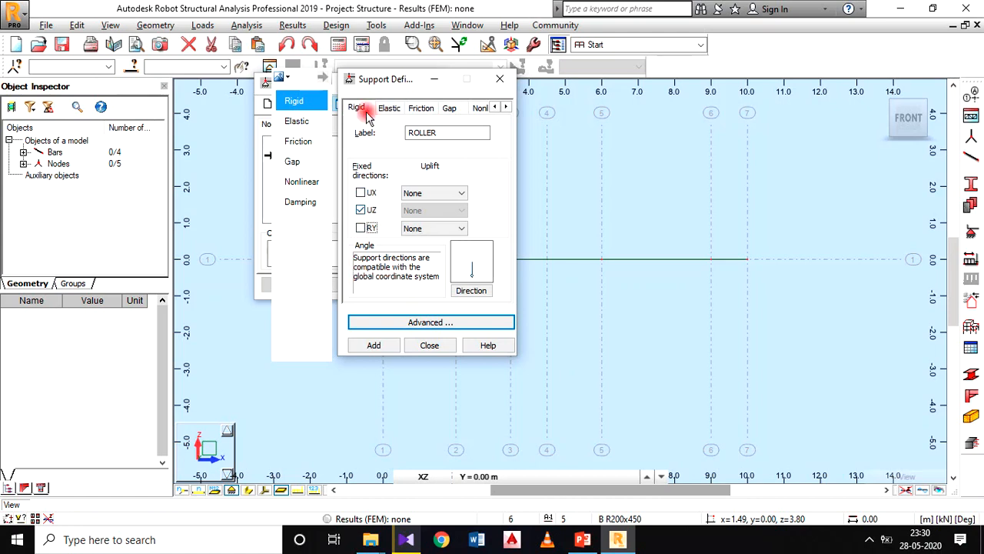
pyautogui.click(374, 345)
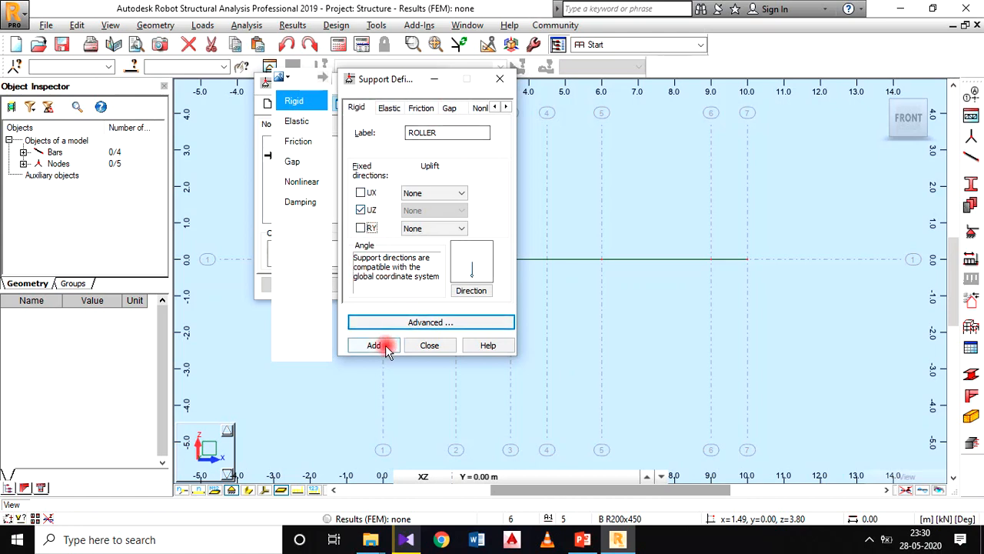
# Step: Define a rigid support labelled HINGE with UX and UZ fixed and RY free, and add it to the supports list
pyautogui.moveTo(438, 132); pyautogui.dragTo(351, 139)
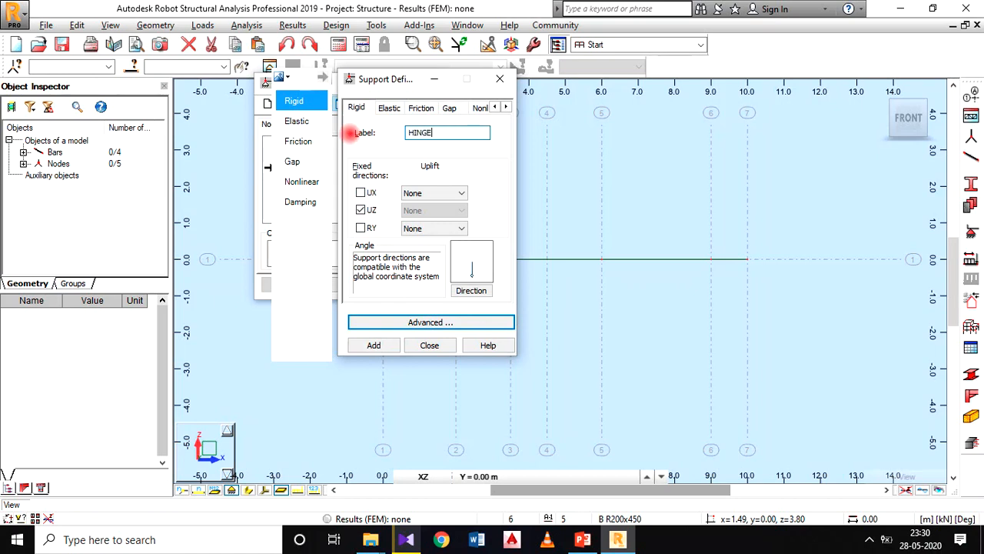
pyautogui.click(360, 192)
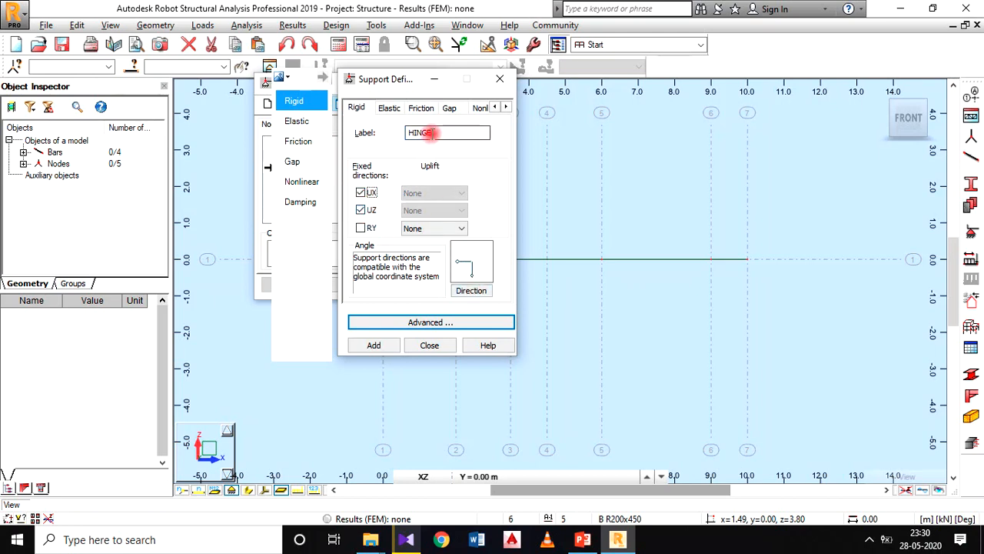
pyautogui.click(377, 345)
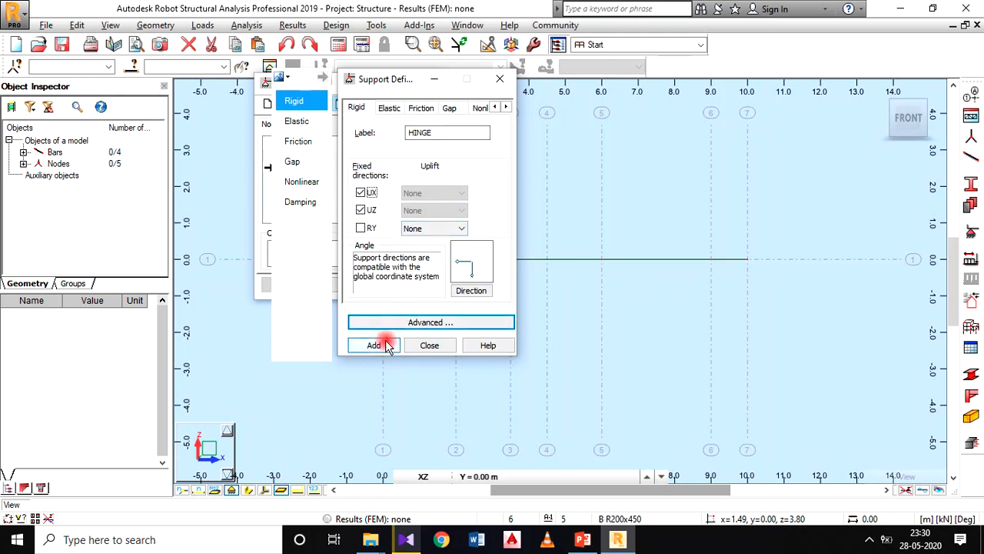
# Step: Finish defining supports and assign the FIXED support to the beam's start node on gridline 1
pyautogui.click(429, 346)
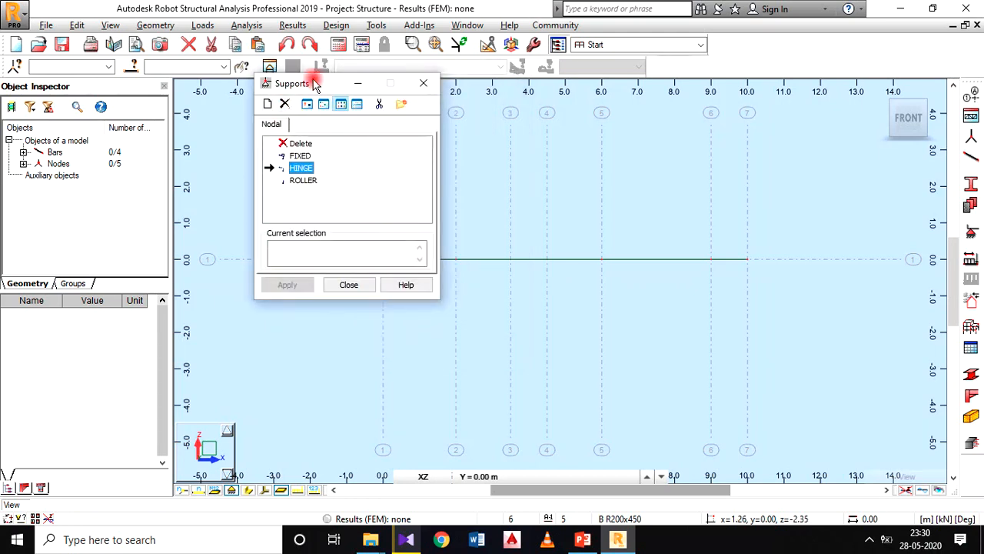
pyautogui.moveTo(314, 85); pyautogui.dragTo(212, 103)
pyautogui.moveTo(487, 259); pyautogui.dragTo(460, 268, button='middle')
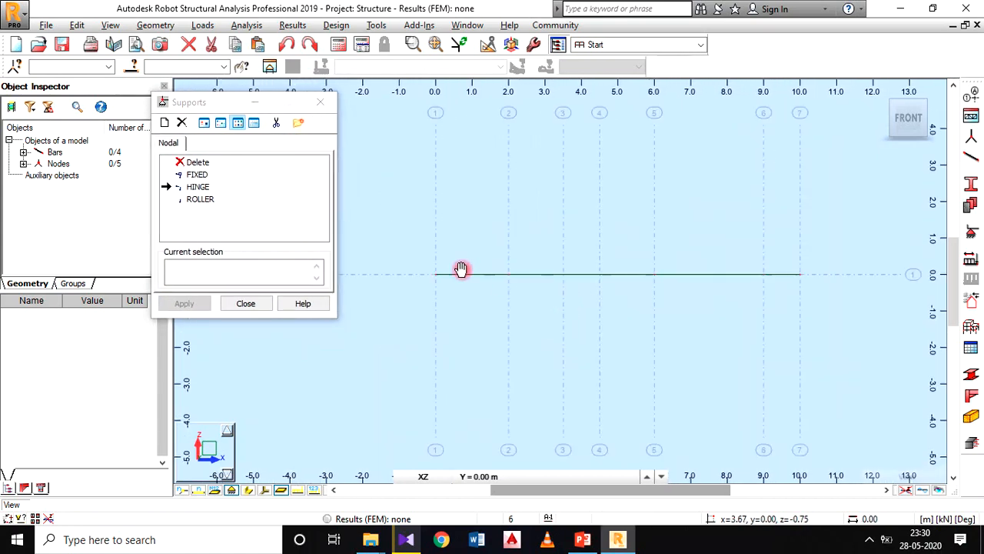
pyautogui.click(196, 176)
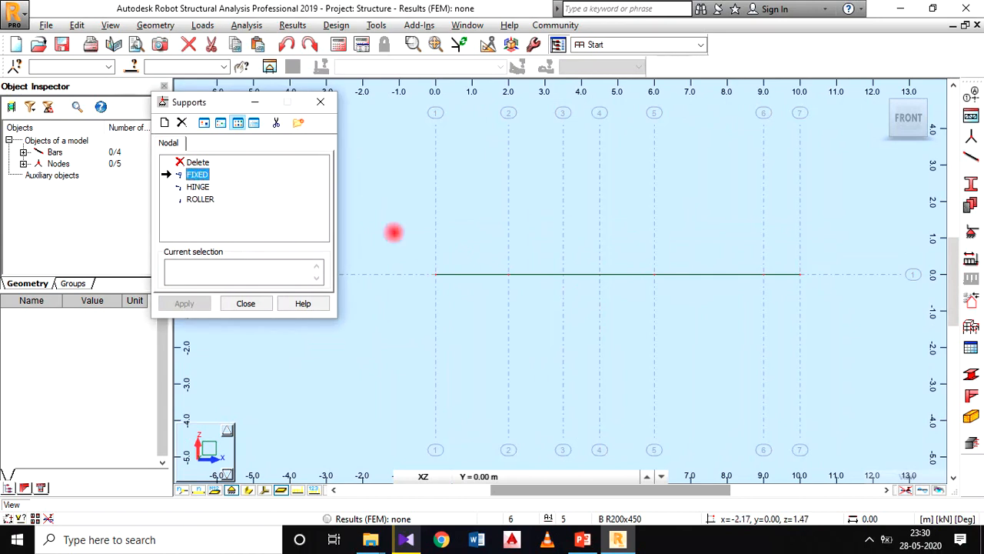
pyautogui.click(435, 274)
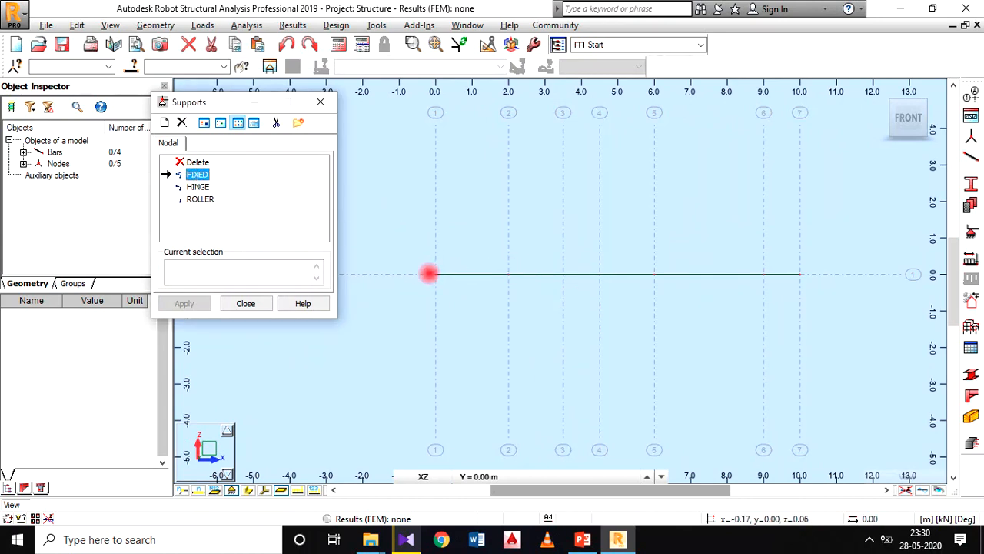
pyautogui.click(435, 275)
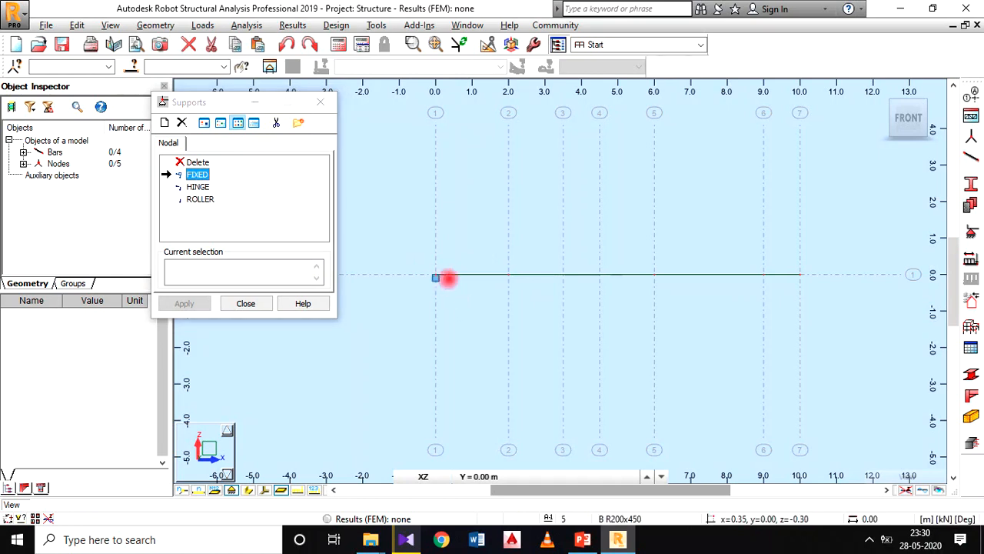
# Step: Check the beam diagram in PowerPoint and assign the ROLLER support to the beam node on gridline 2
pyautogui.click(197, 198)
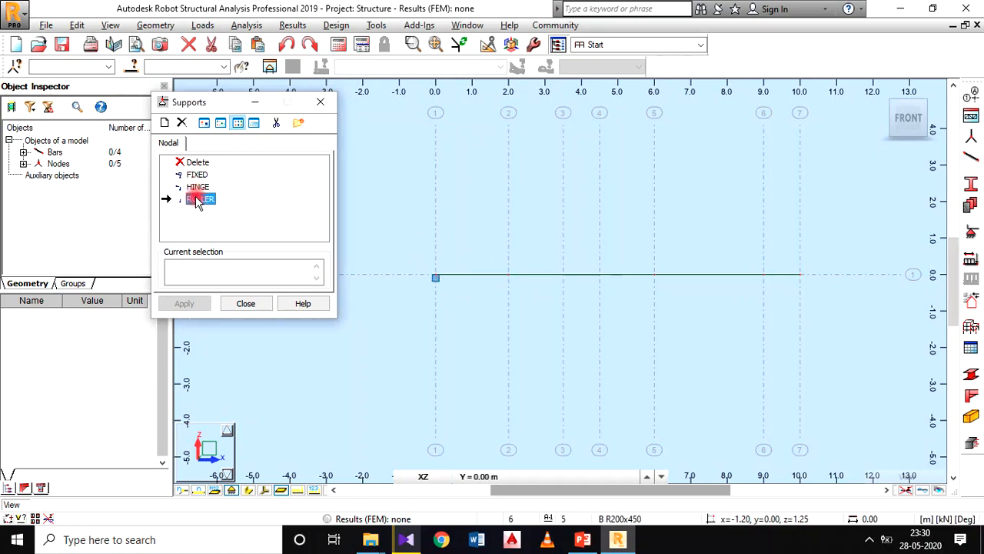
pyautogui.click(582, 539)
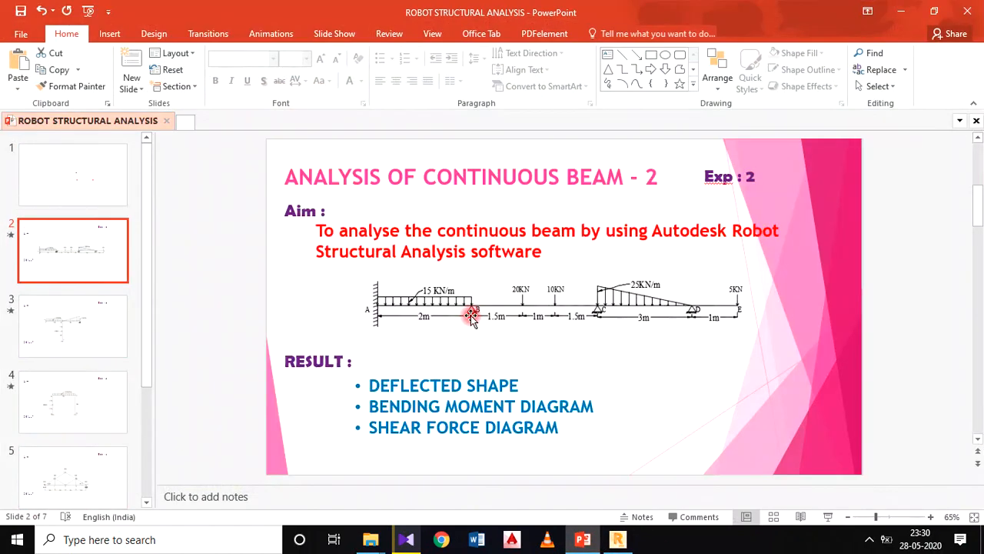
pyautogui.click(617, 539)
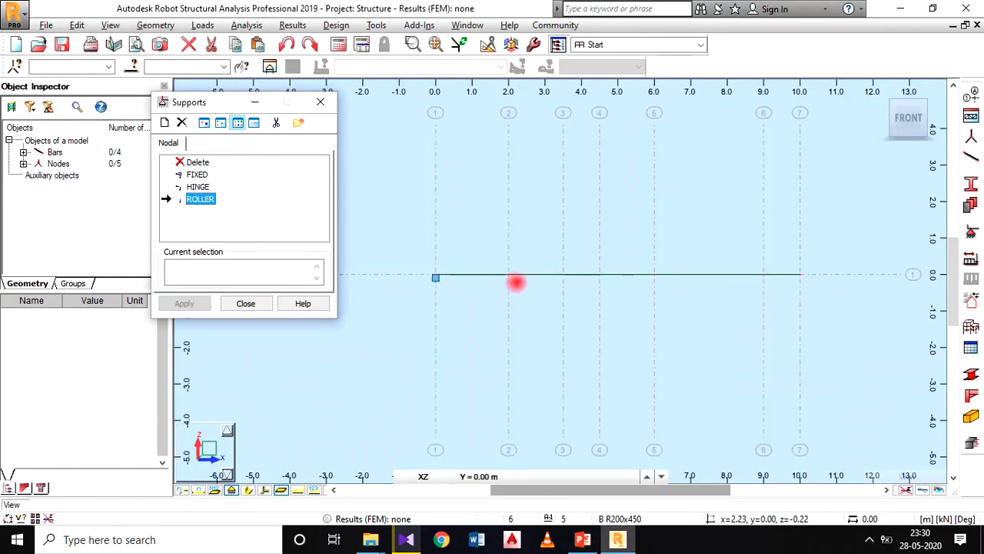
pyautogui.click(508, 274)
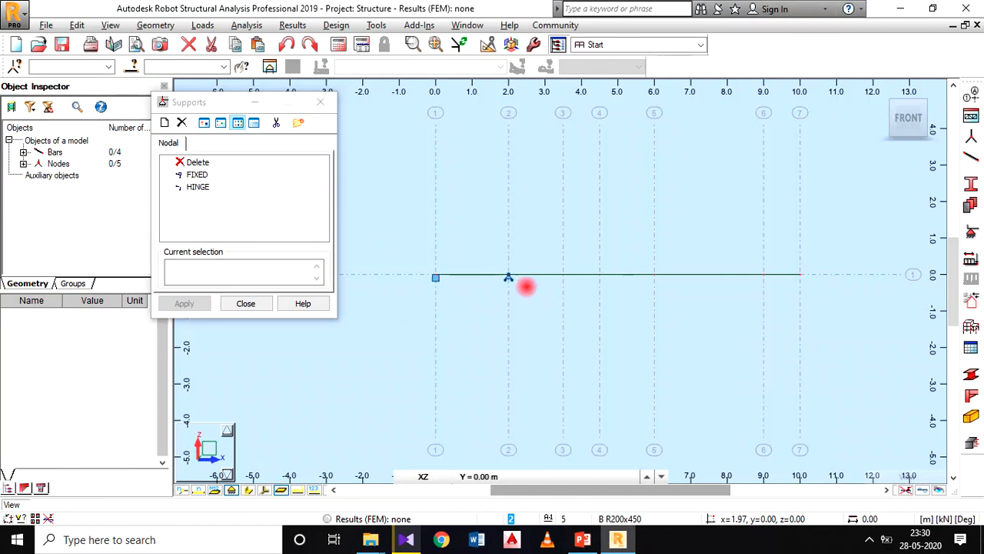
# Step: Assign the HINGE support to the beam nodes on gridlines 5 and 6 and finish placing supports
pyautogui.click(197, 187)
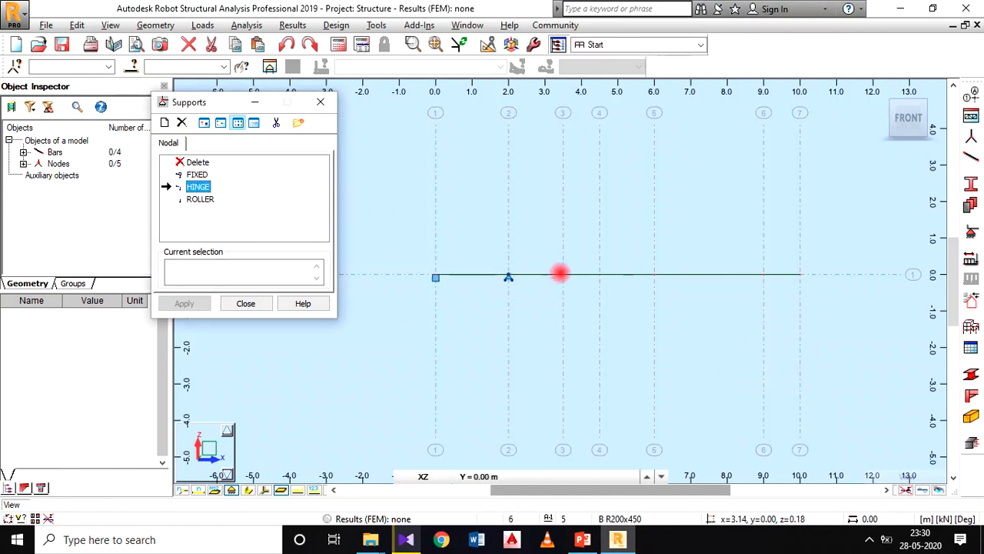
pyautogui.click(652, 274)
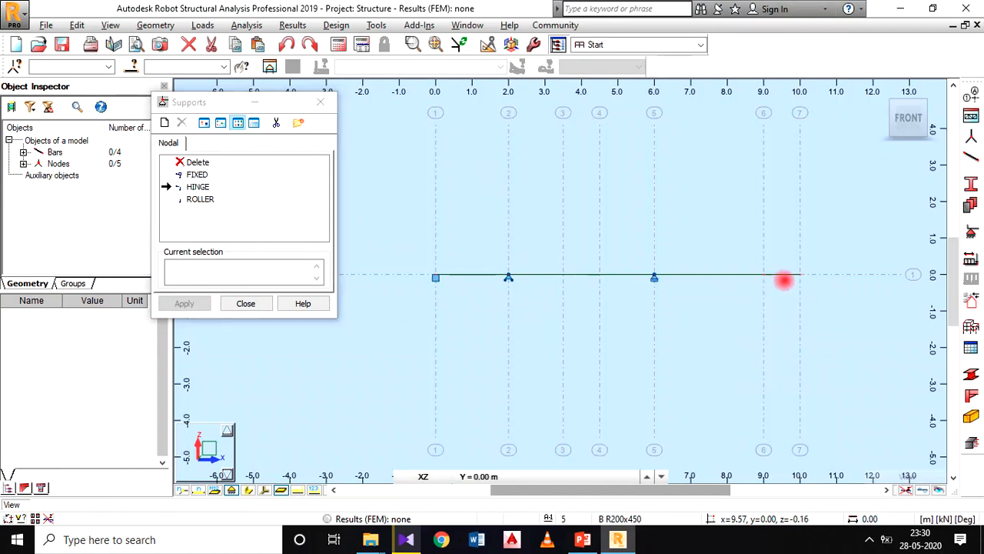
pyautogui.click(762, 274)
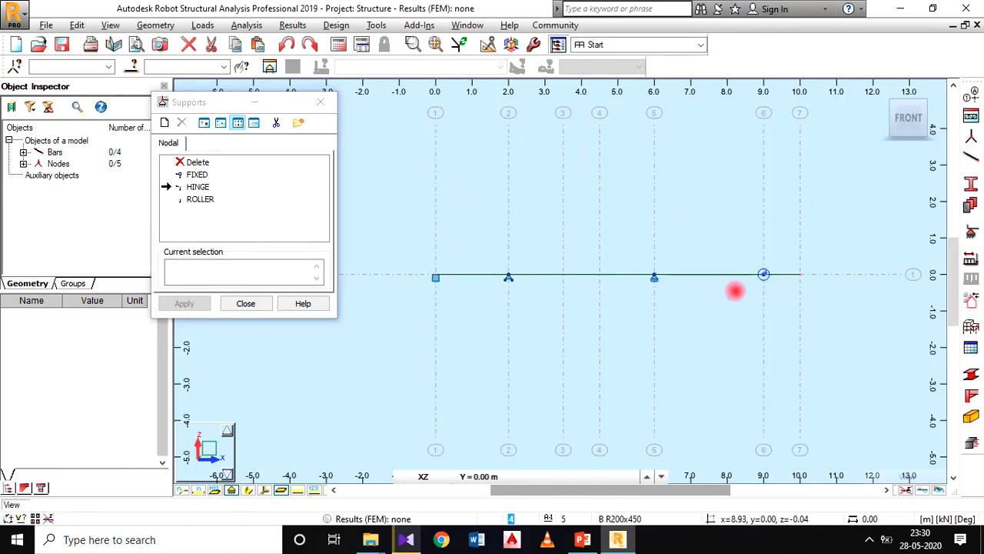
pyautogui.click(262, 304)
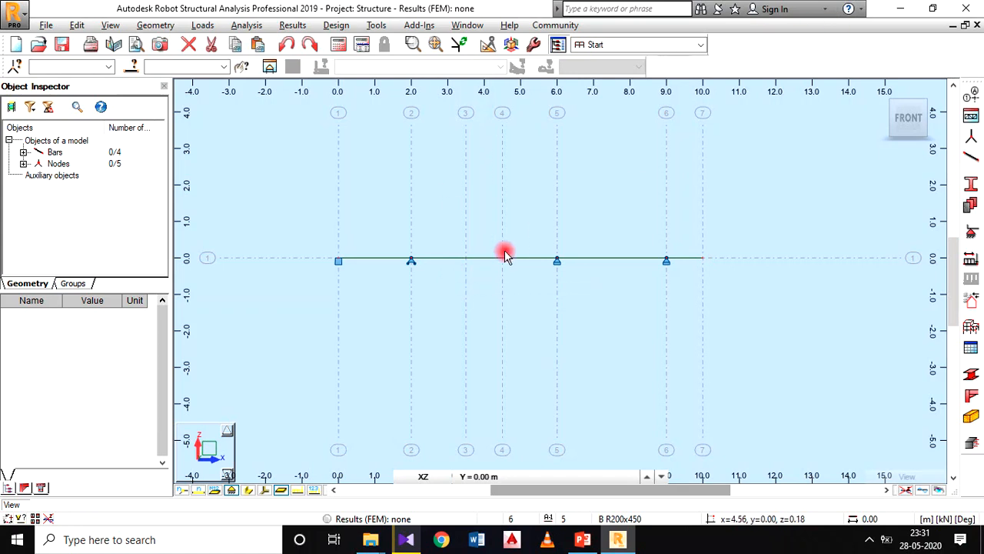
# Step: Add a structural dead load case named DL1 to the load types
pyautogui.moveTo(503, 285); pyautogui.dragTo(515, 308, button='middle')
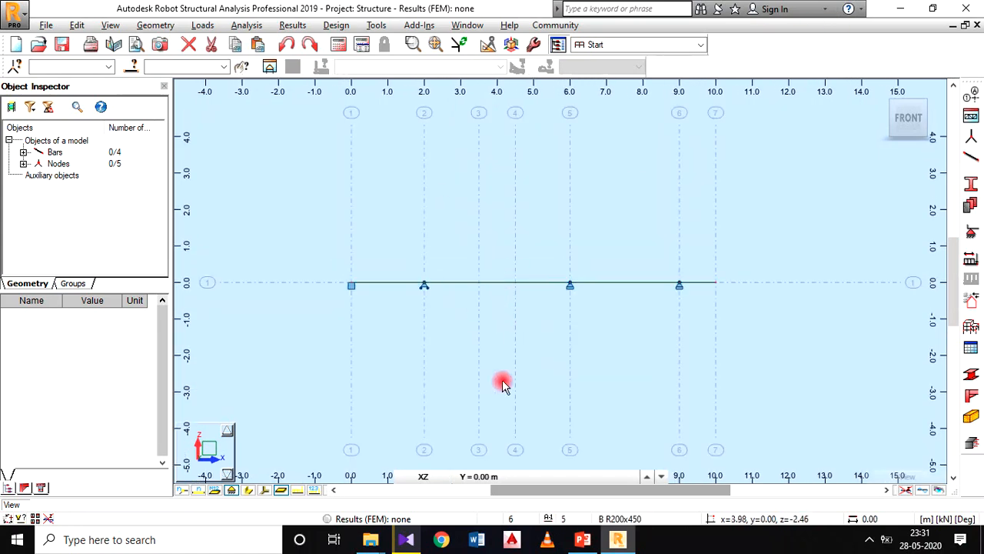
pyautogui.click(203, 26)
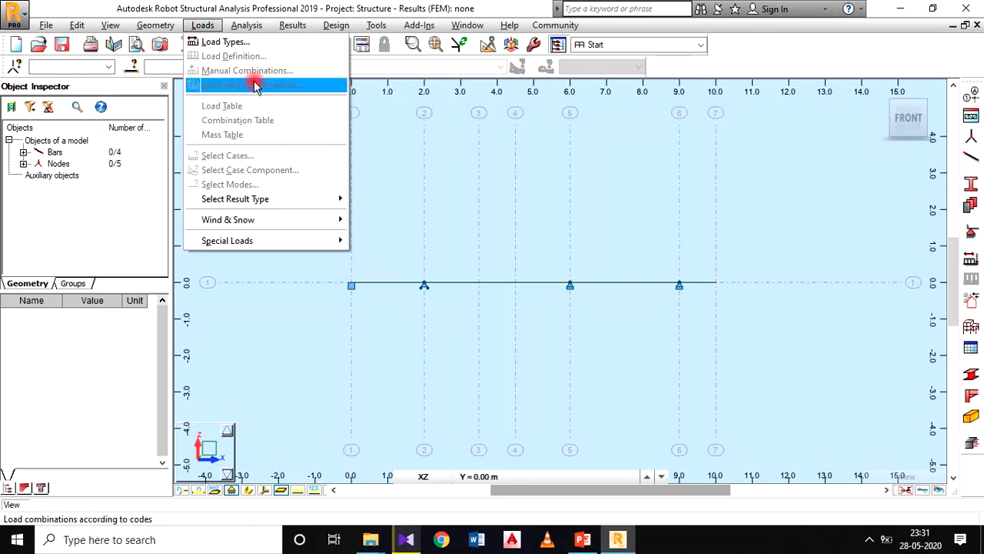
pyautogui.click(256, 44)
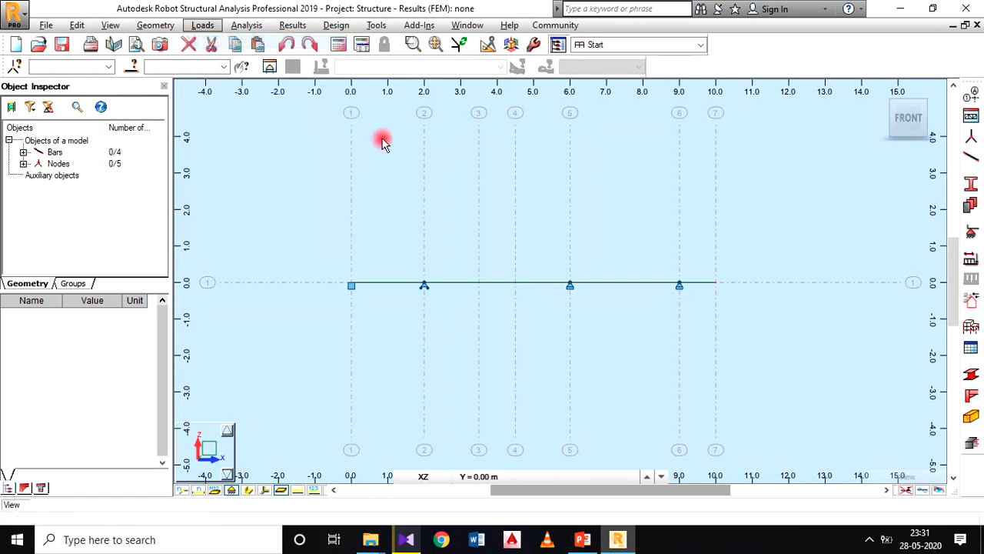
pyautogui.moveTo(608, 82); pyautogui.dragTo(486, 28)
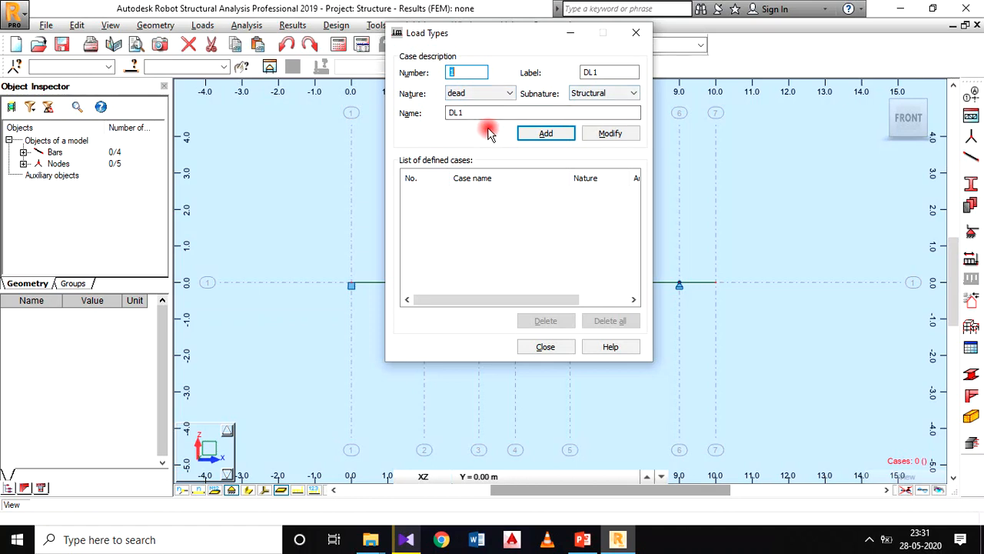
pyautogui.click(539, 128)
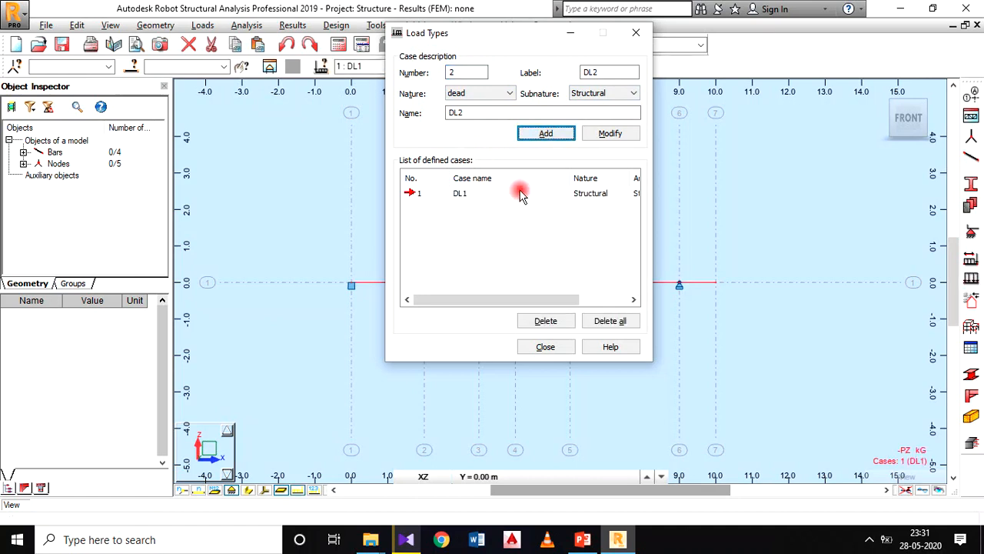
# Step: Add a live load case named LL1 with subnature Category A and finish defining load types
pyautogui.click(510, 93)
pyautogui.click(471, 115)
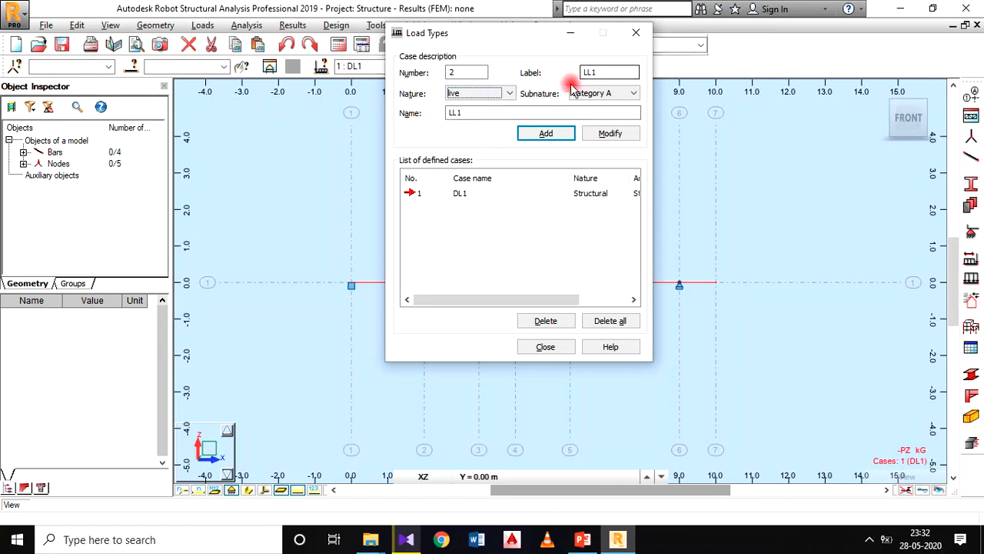
pyautogui.click(547, 134)
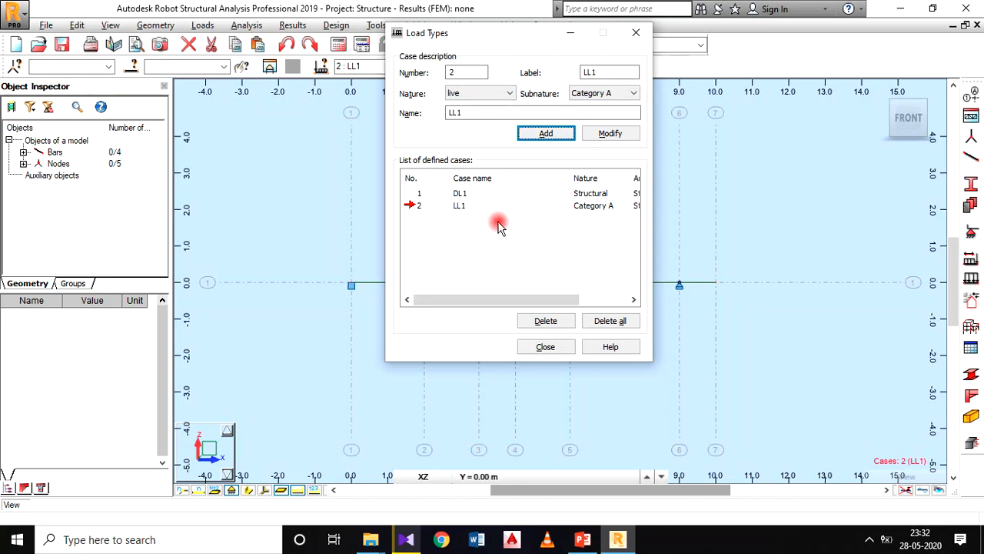
pyautogui.click(543, 345)
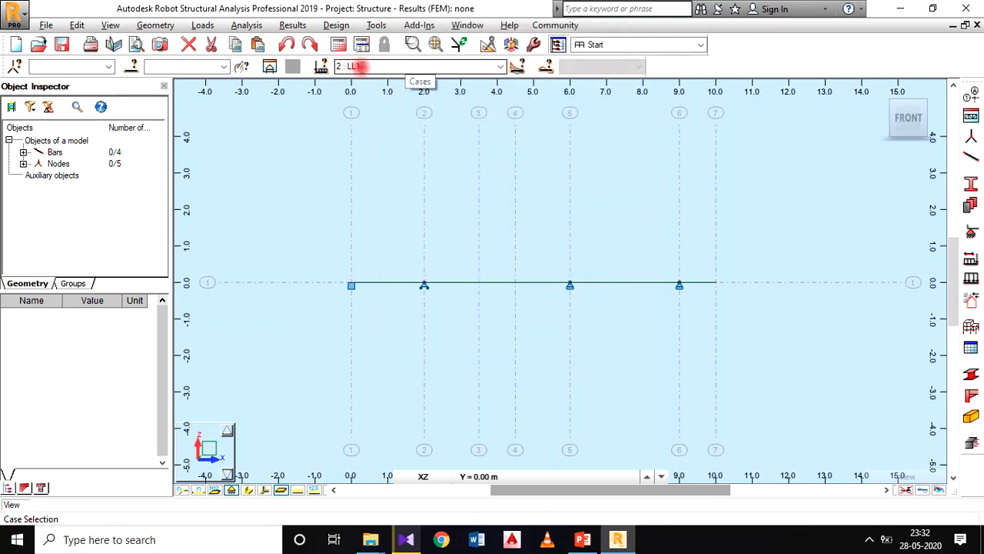
# Step: Select load case 2 : LL1 as the current case for load entry
pyautogui.click(500, 68)
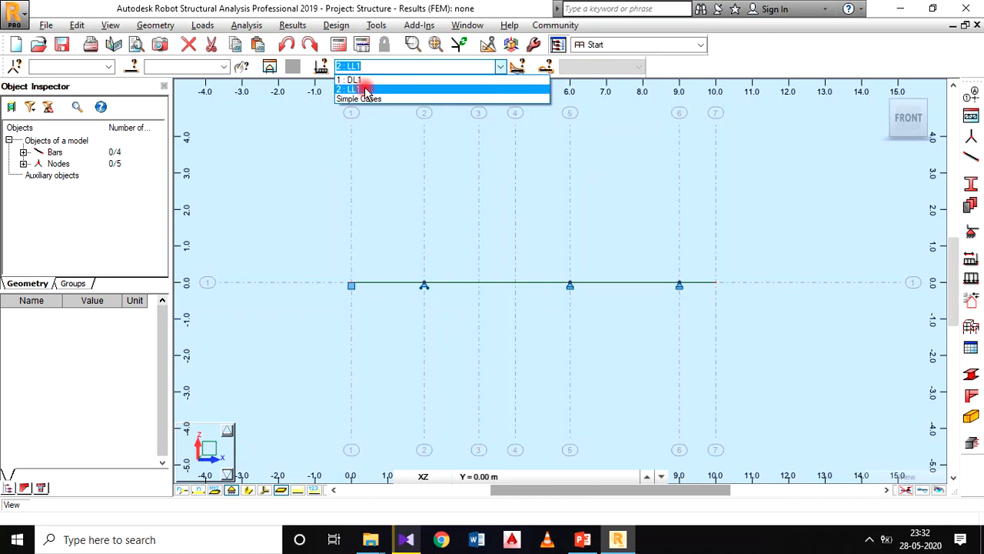
pyautogui.click(366, 90)
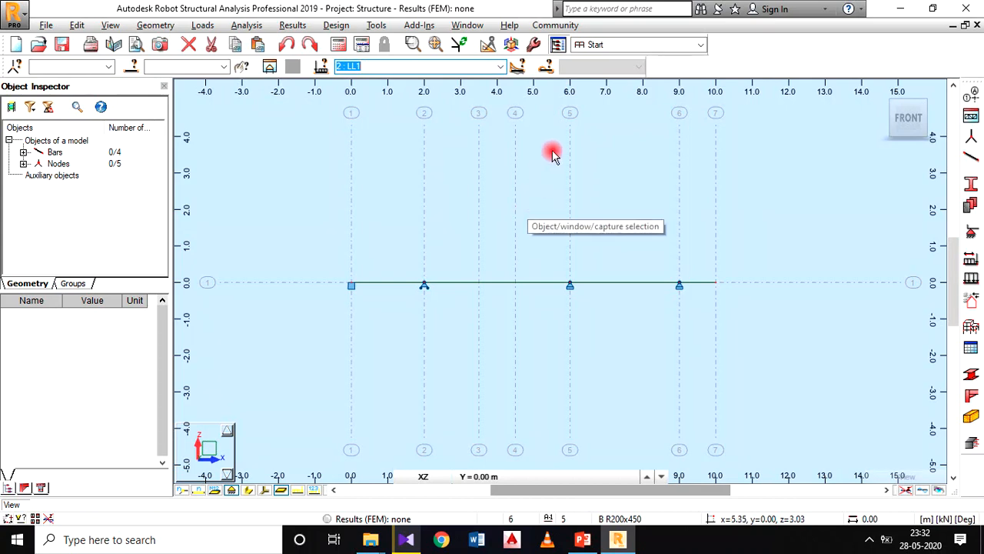
pyautogui.click(387, 67)
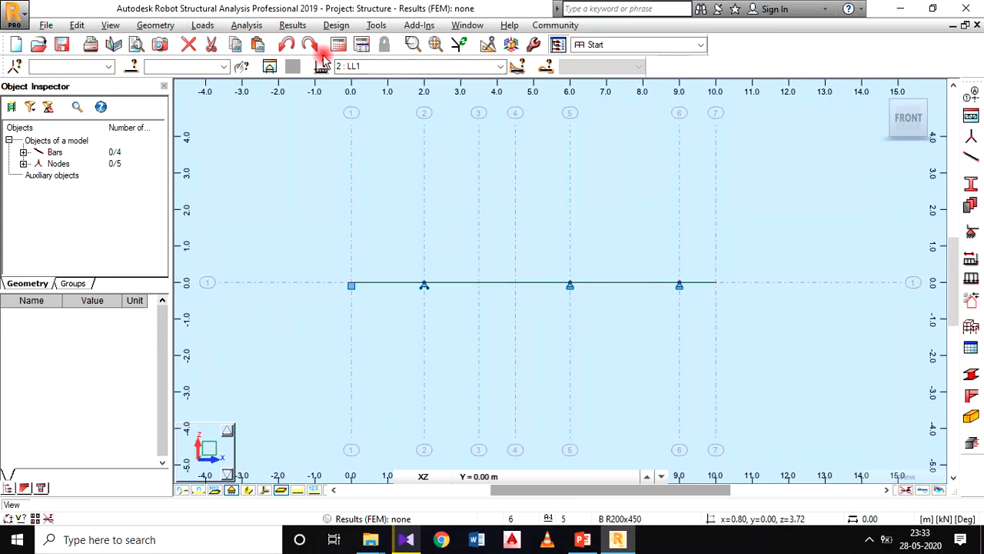
# Step: Open the load definition for LL1 and show the bar load types, keeping the beam in view
pyautogui.click(202, 26)
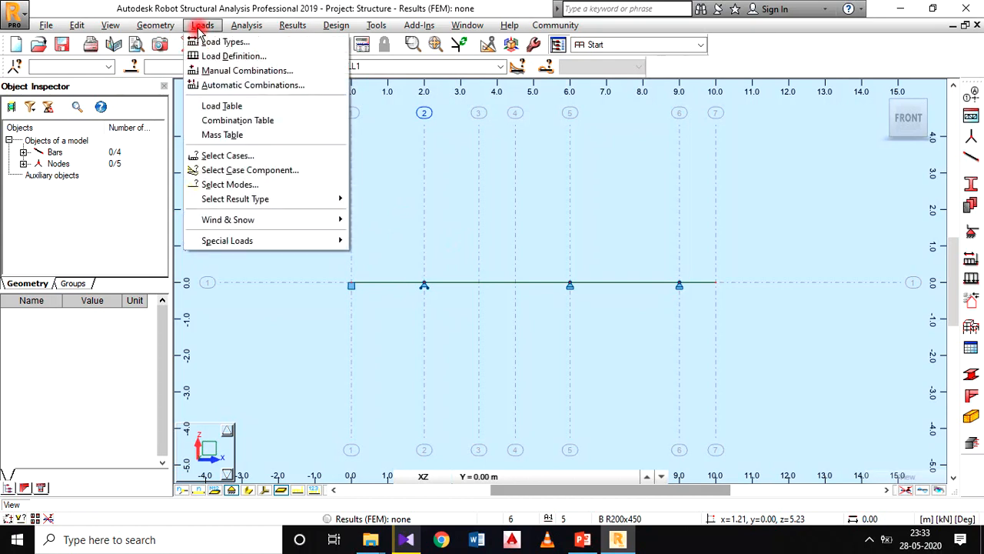
pyautogui.click(269, 58)
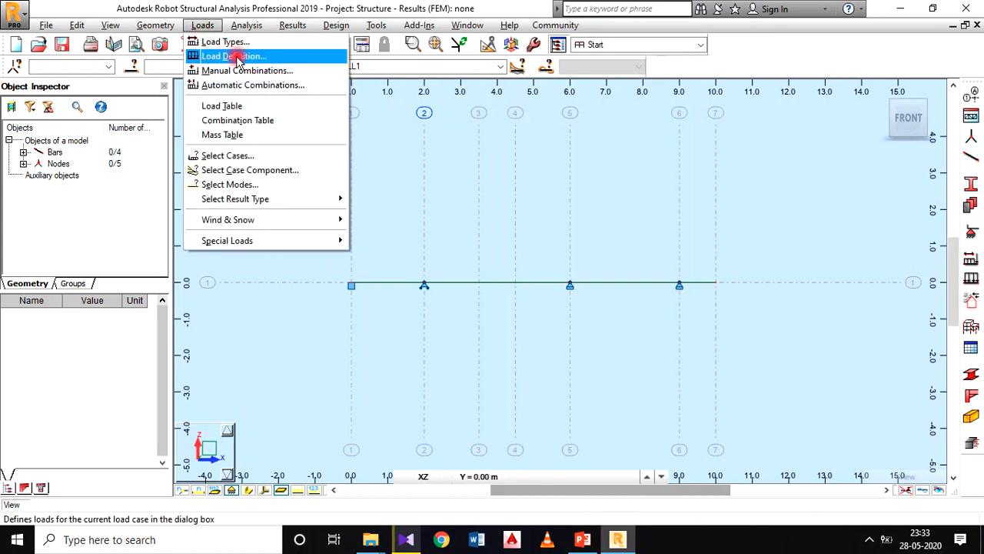
pyautogui.click(239, 58)
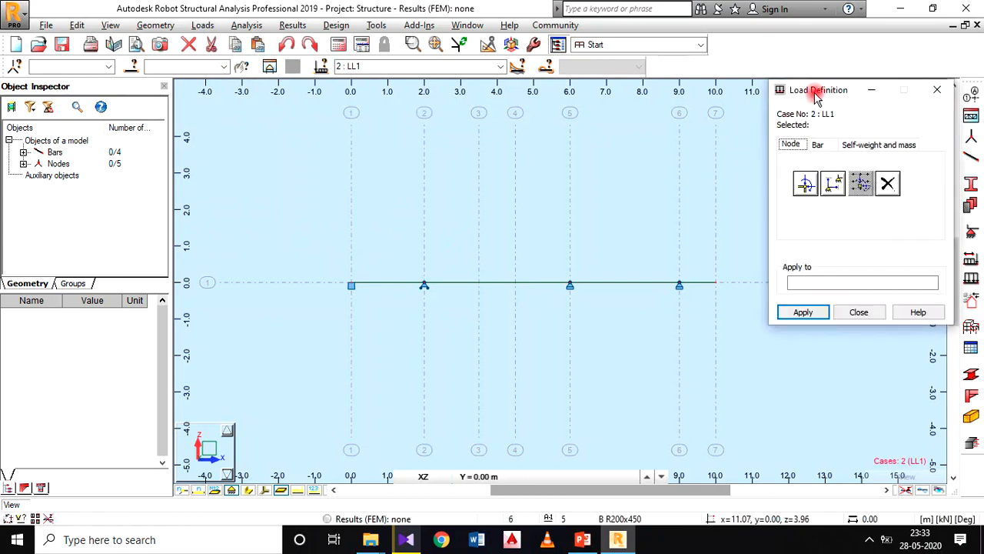
pyautogui.moveTo(817, 96); pyautogui.dragTo(731, 60)
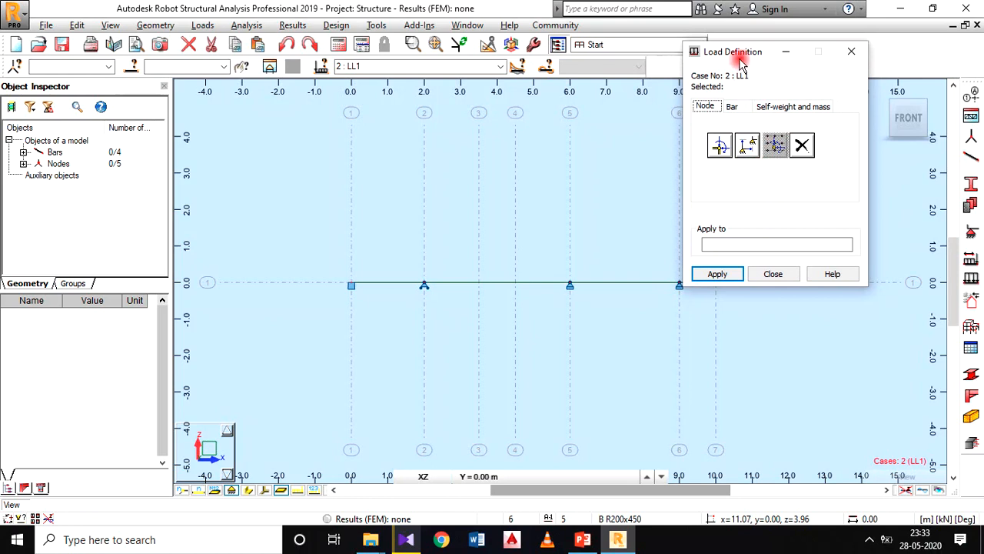
pyautogui.moveTo(738, 58); pyautogui.dragTo(760, 63)
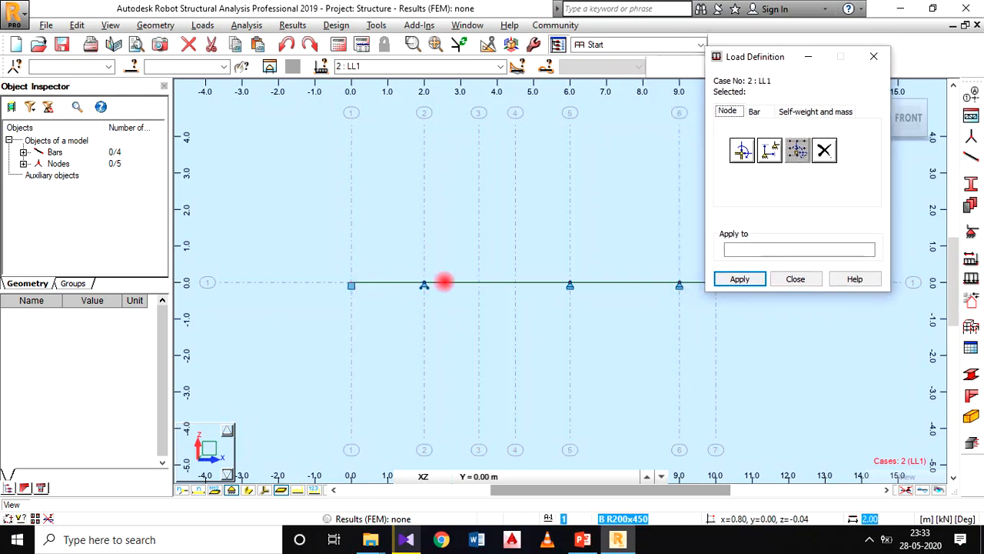
pyautogui.click(756, 113)
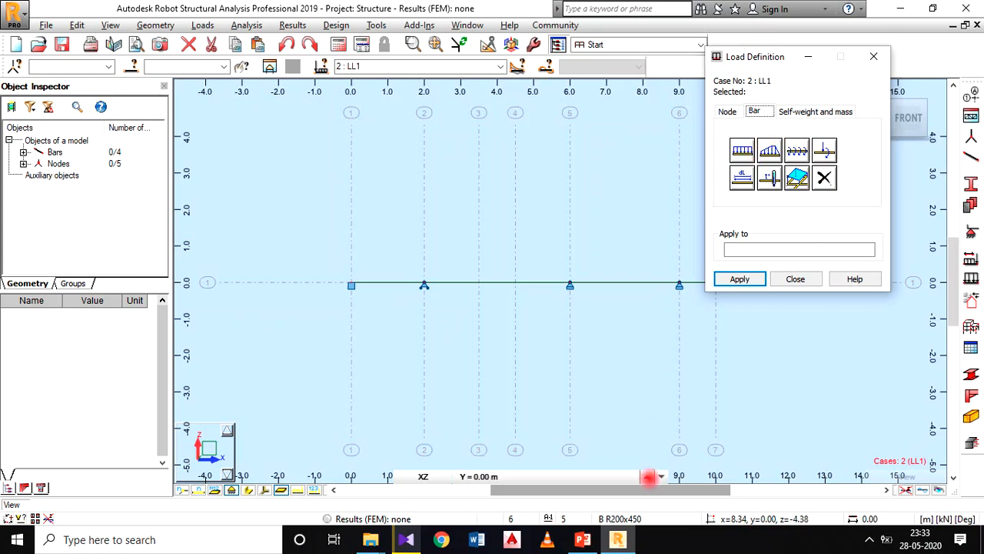
# Step: Apply a uniform load of -15 kN/m in Z, in the local coordinate system, to the first span, consulting the PowerPoint beam diagram
pyautogui.click(582, 539)
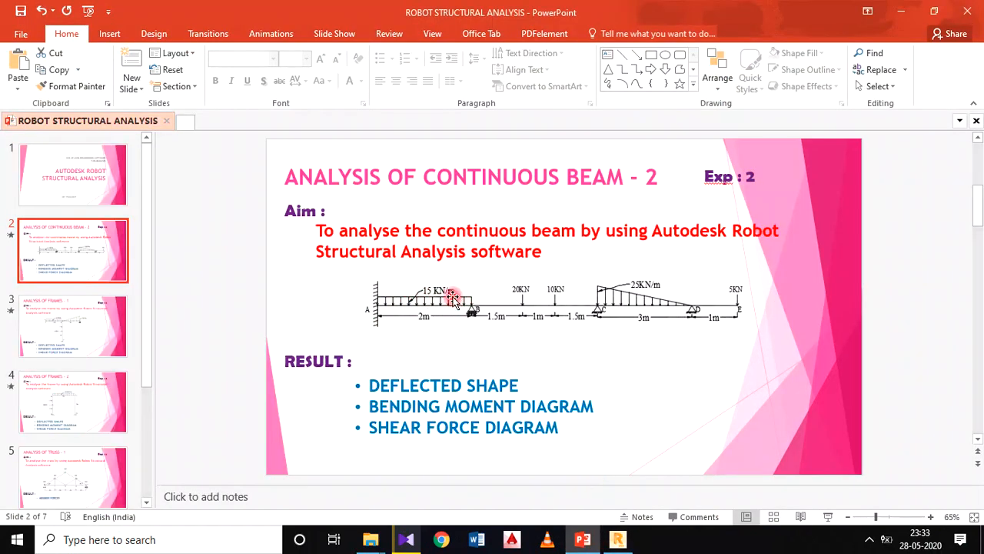
pyautogui.click(618, 539)
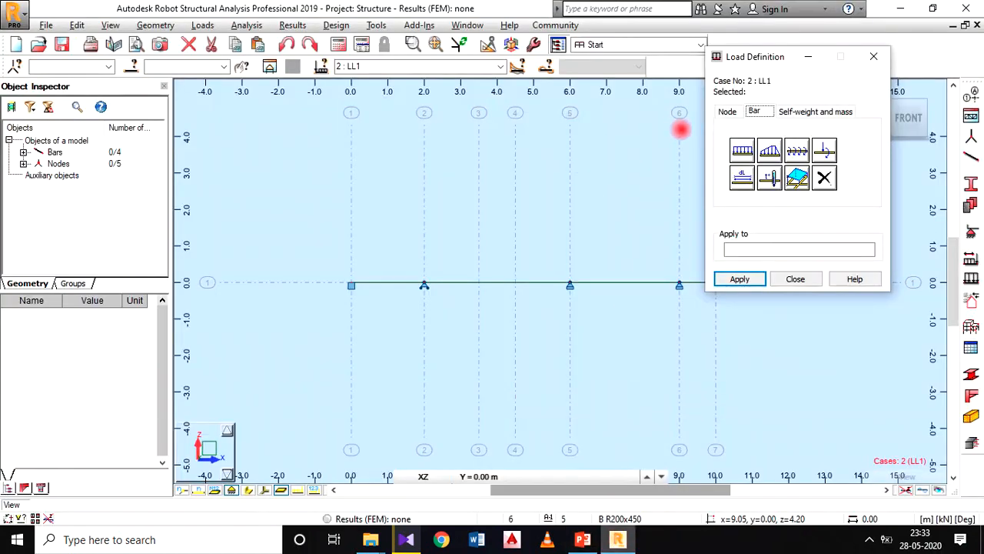
pyautogui.click(743, 152)
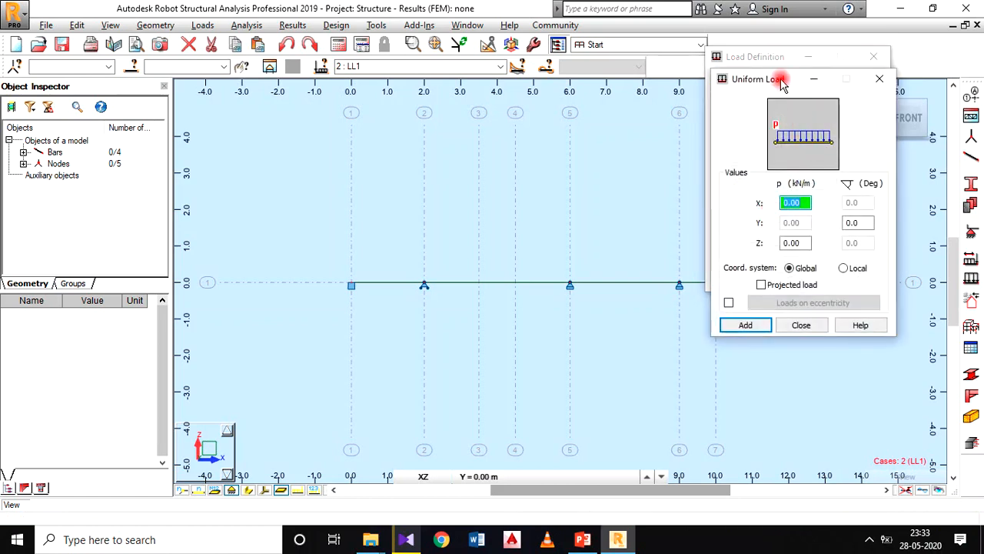
pyautogui.moveTo(782, 85); pyautogui.dragTo(569, 18)
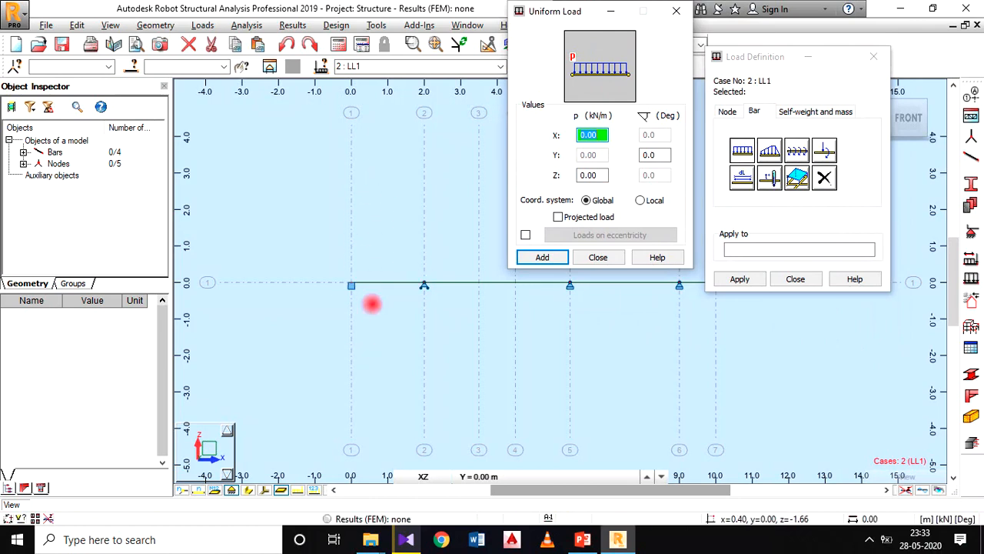
pyautogui.click(599, 175)
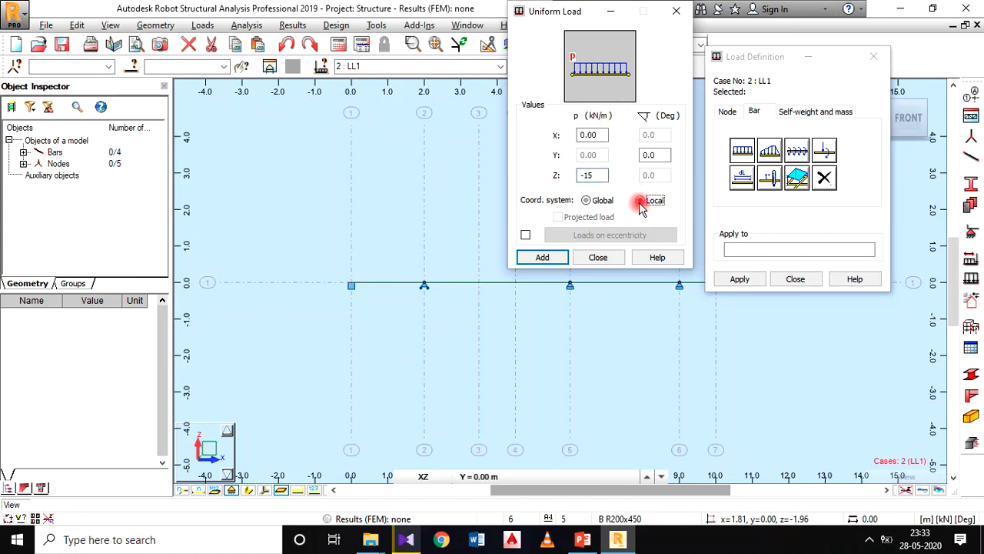
pyautogui.click(542, 257)
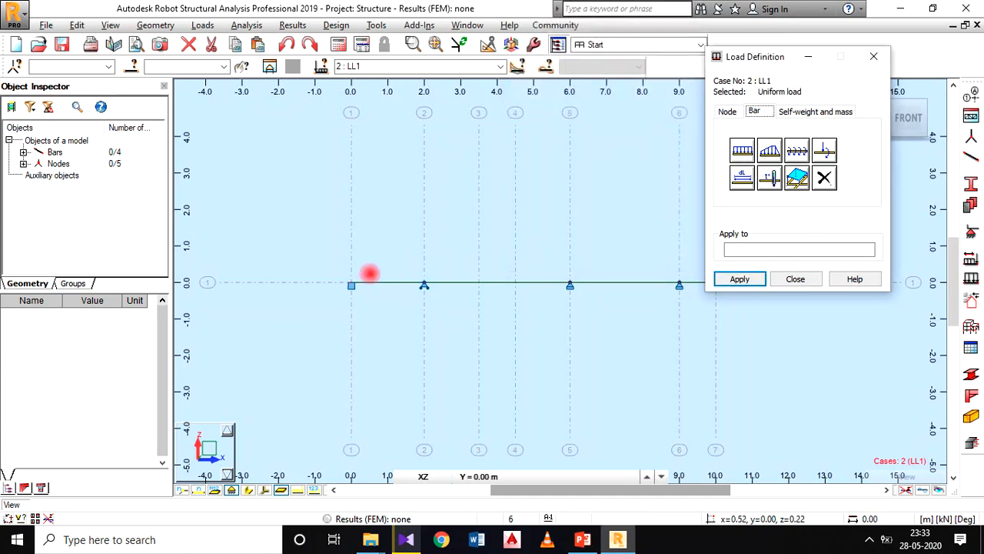
pyautogui.click(365, 282)
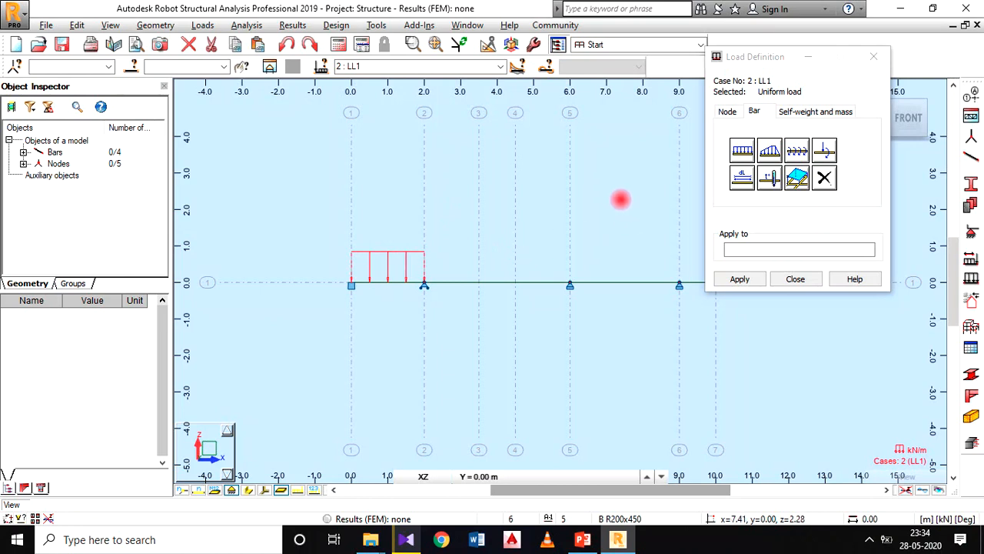
# Step: Start a bar force for LL1 with Z set to -20 kN, checking the load against the PowerPoint beam diagram
pyautogui.click(582, 538)
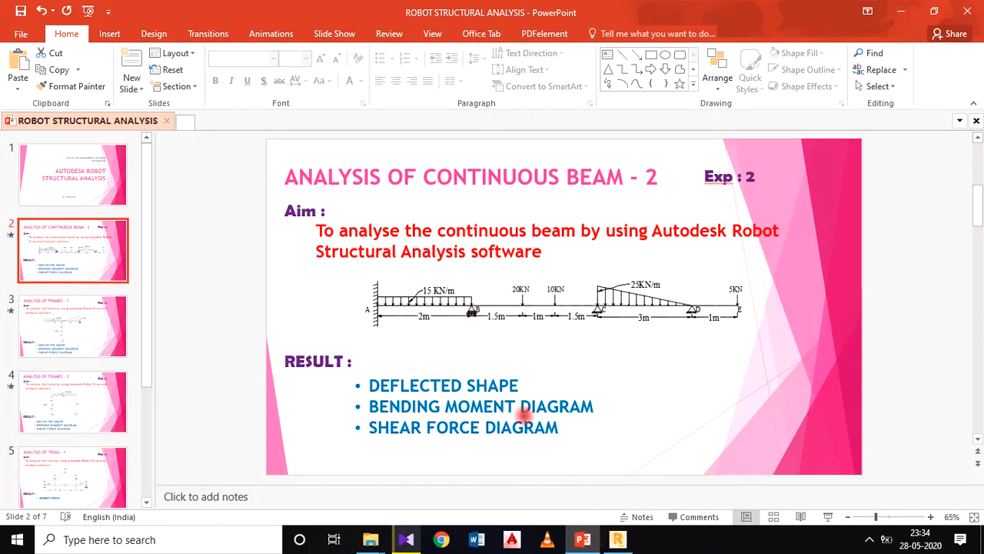
pyautogui.click(608, 542)
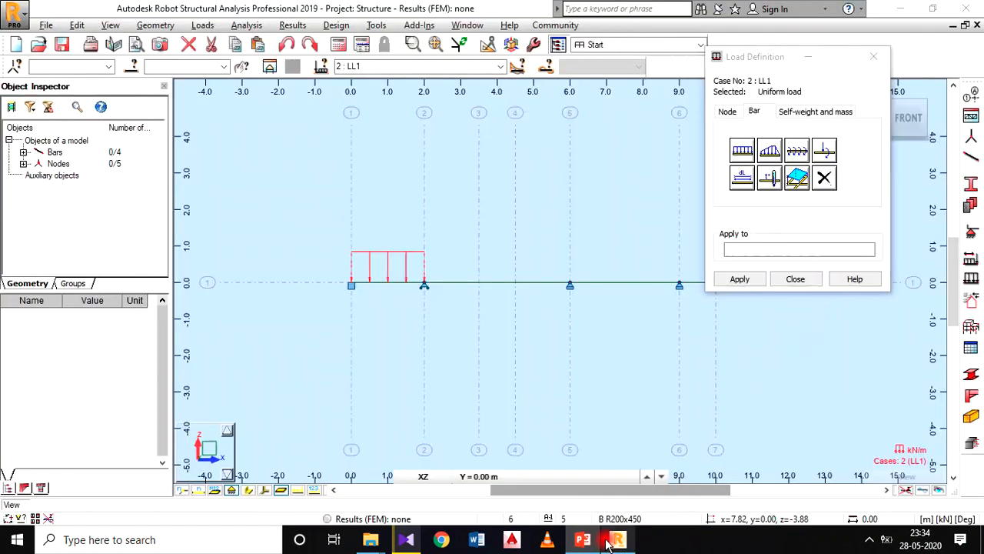
pyautogui.click(827, 152)
pyautogui.moveTo(791, 79); pyautogui.dragTo(437, 51)
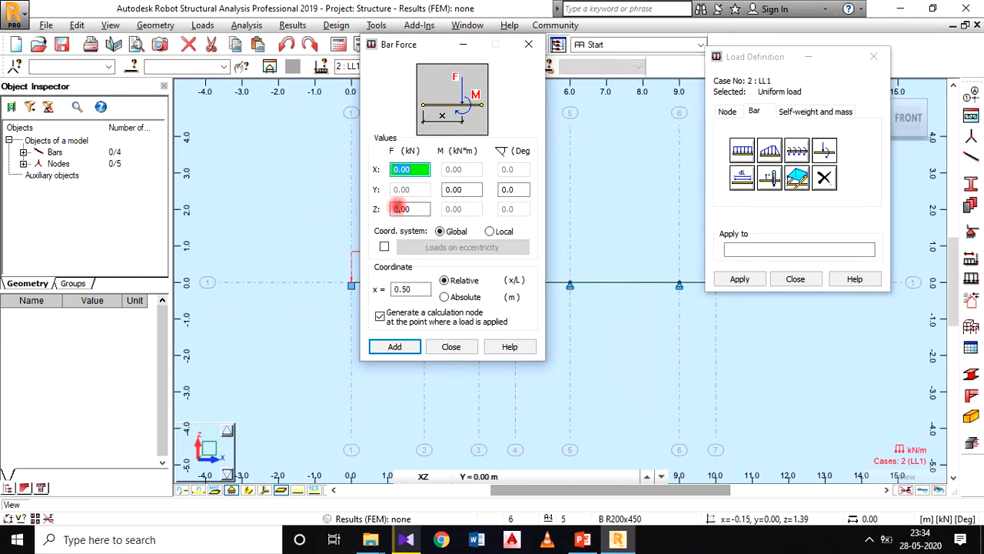
pyautogui.doubleClick(406, 209)
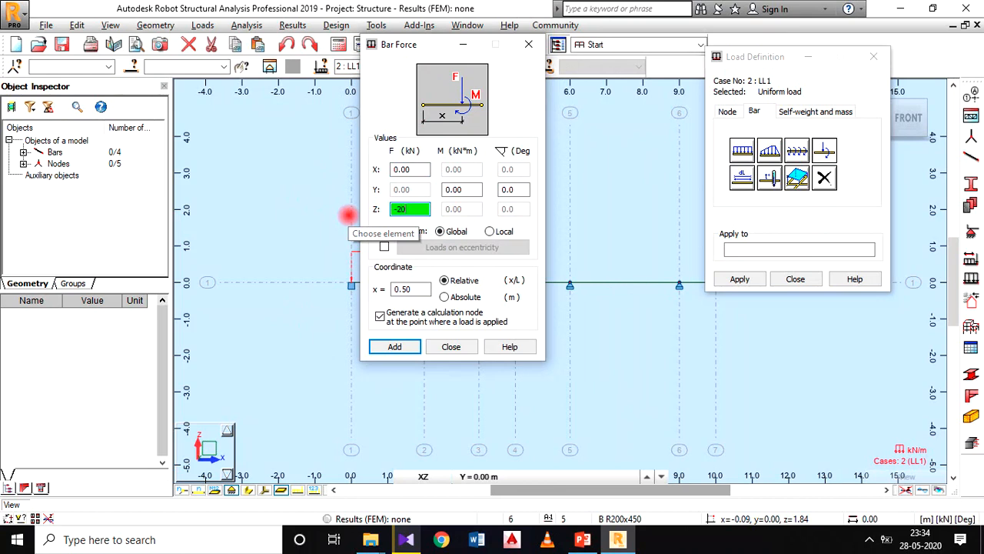
pyautogui.click(583, 539)
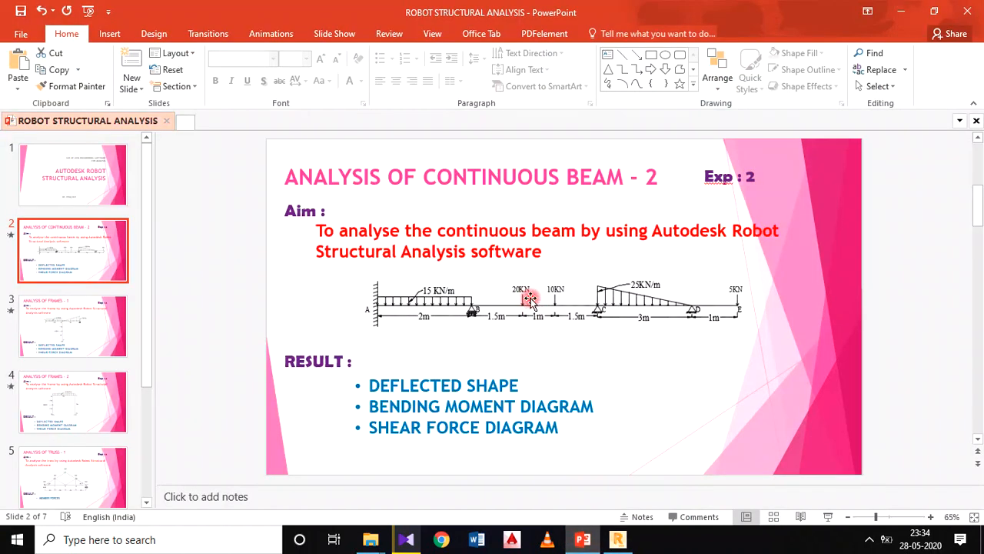
pyautogui.click(617, 538)
pyautogui.write('-20')
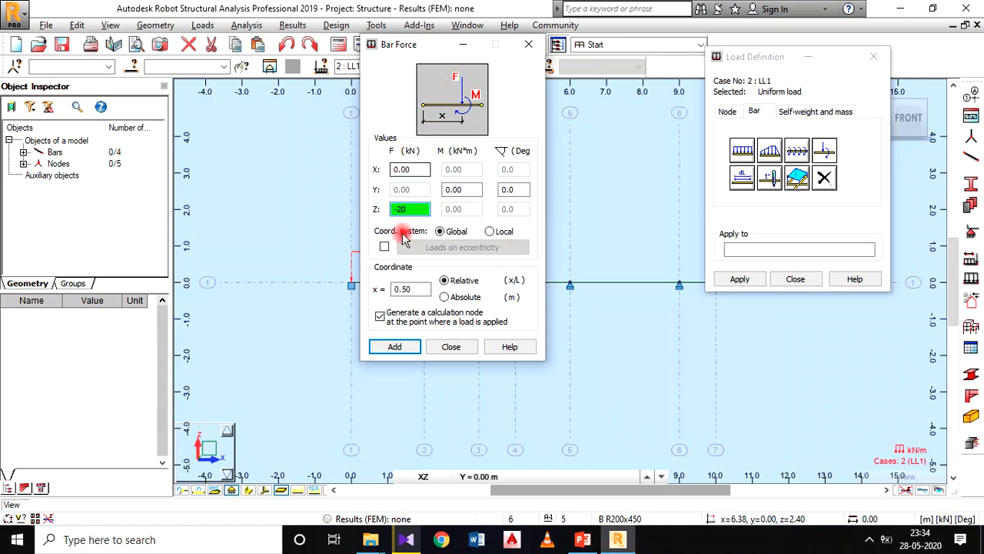
# Step: Position the 20 kN bar force at an absolute distance of 1.5 m, per the PowerPoint diagram, and apply it to the second span
pyautogui.click(583, 539)
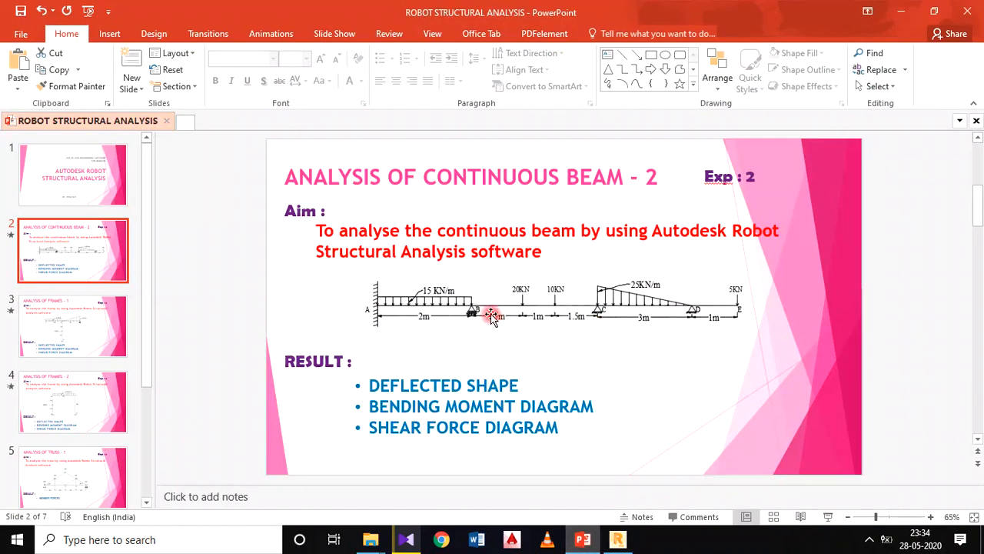
pyautogui.click(618, 539)
pyautogui.doubleClick(411, 288)
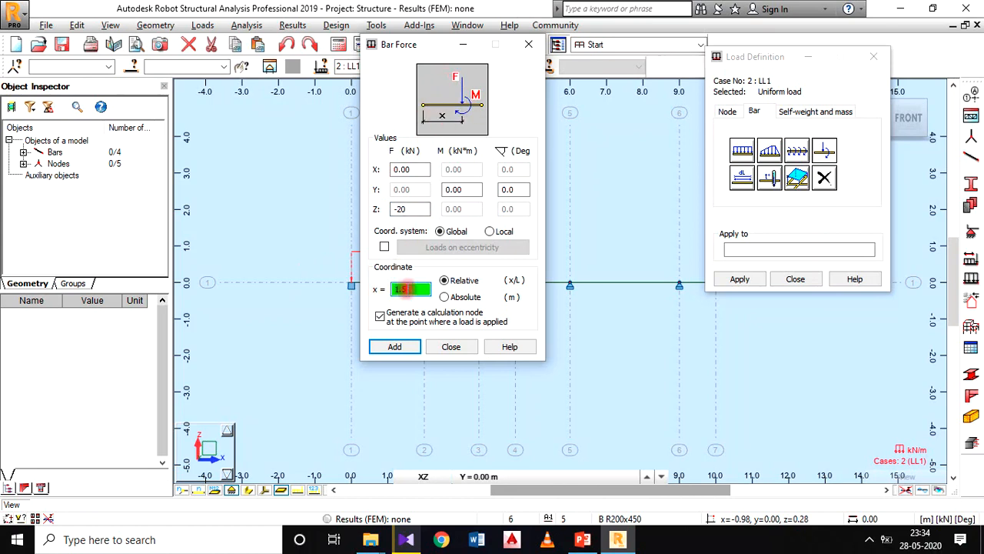
pyautogui.click(449, 297)
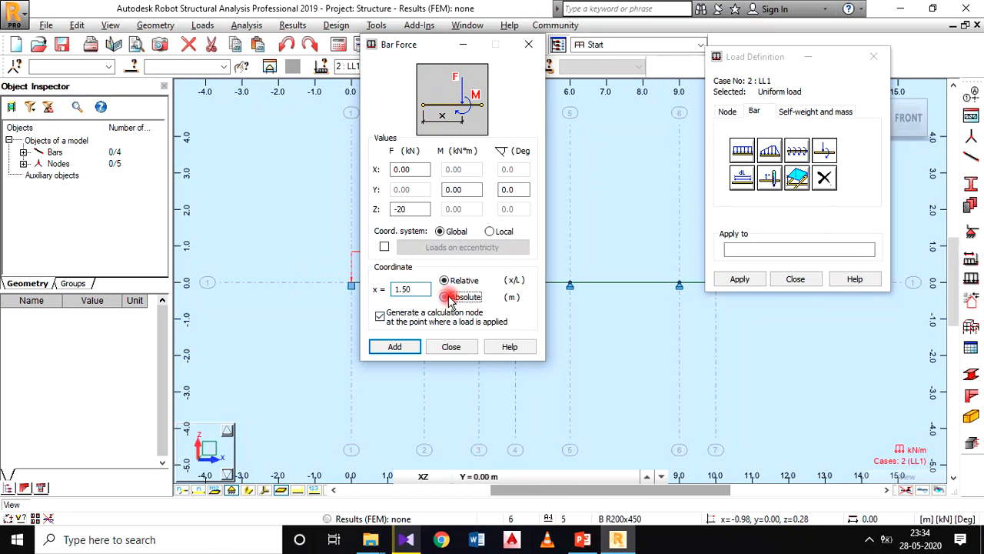
pyautogui.click(403, 349)
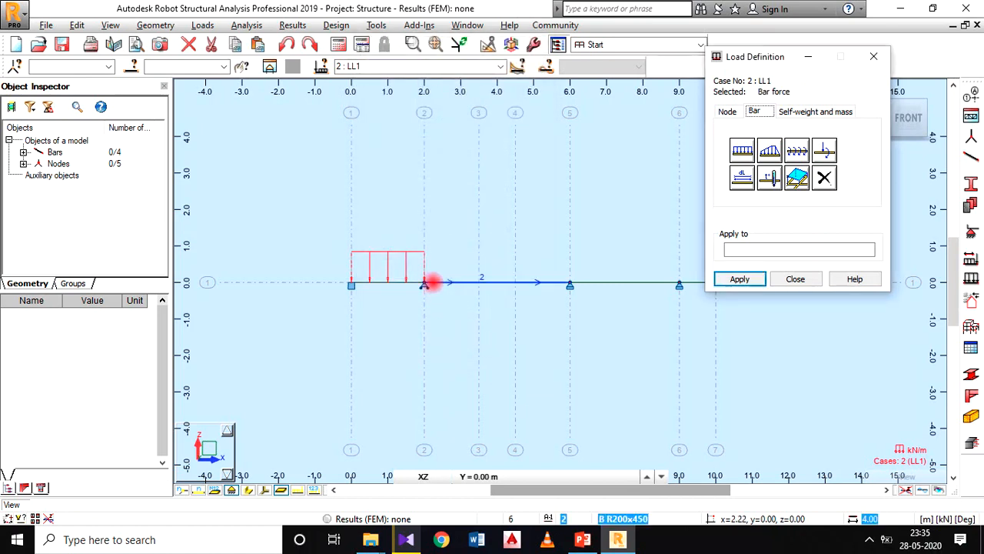
pyautogui.scroll(1, 434, 283)
pyautogui.scroll(1, 434, 283)
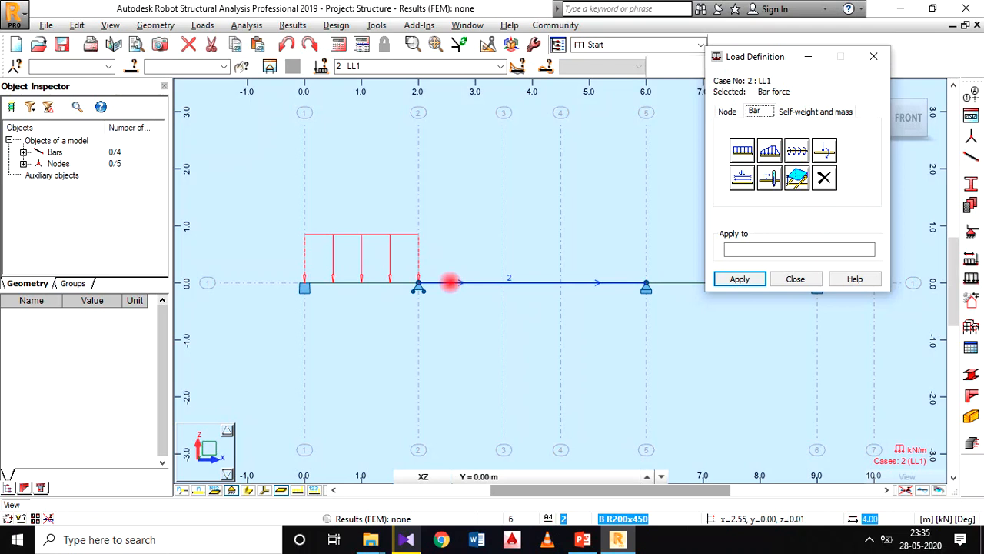
pyautogui.click(444, 284)
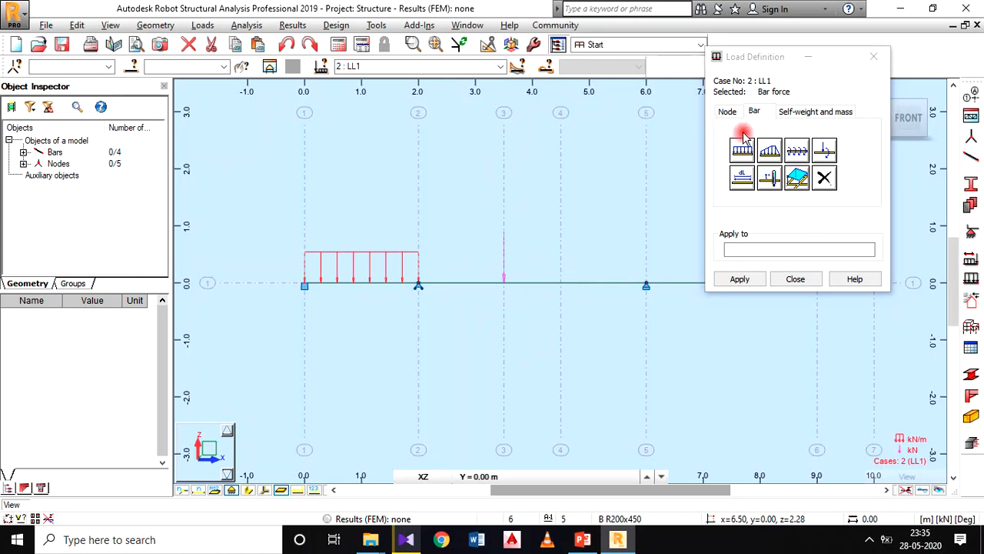
# Step: Check the next point load in the PowerPoint diagram and define another bar force with Z set to -10 kN
pyautogui.click(584, 538)
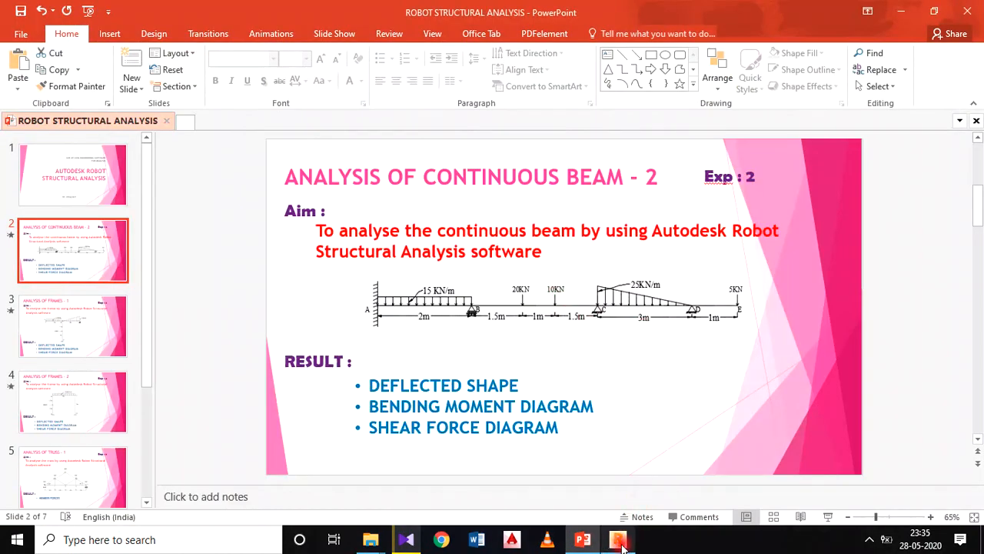
pyautogui.hotkey('alt', 'Tab')
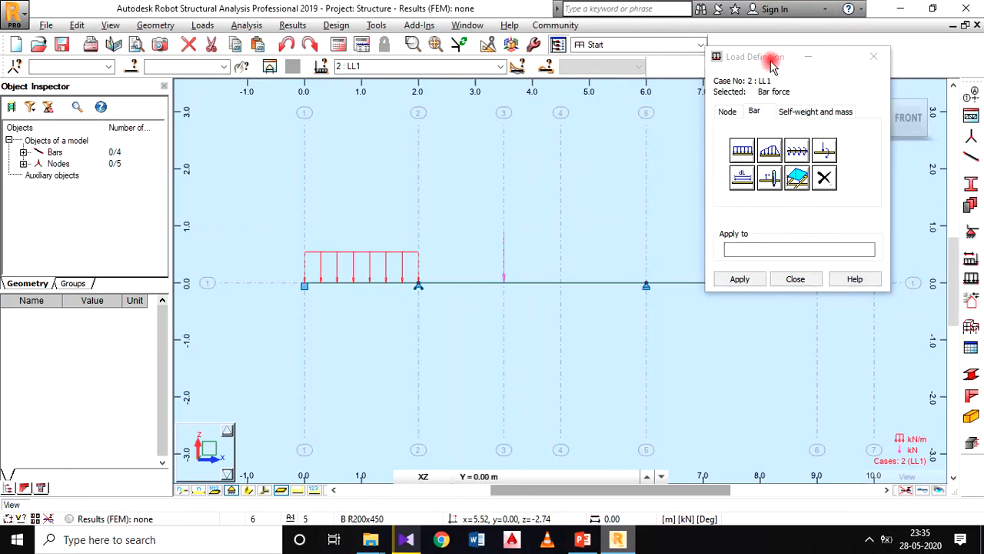
pyautogui.moveTo(772, 61); pyautogui.dragTo(230, 63)
pyautogui.click(280, 153)
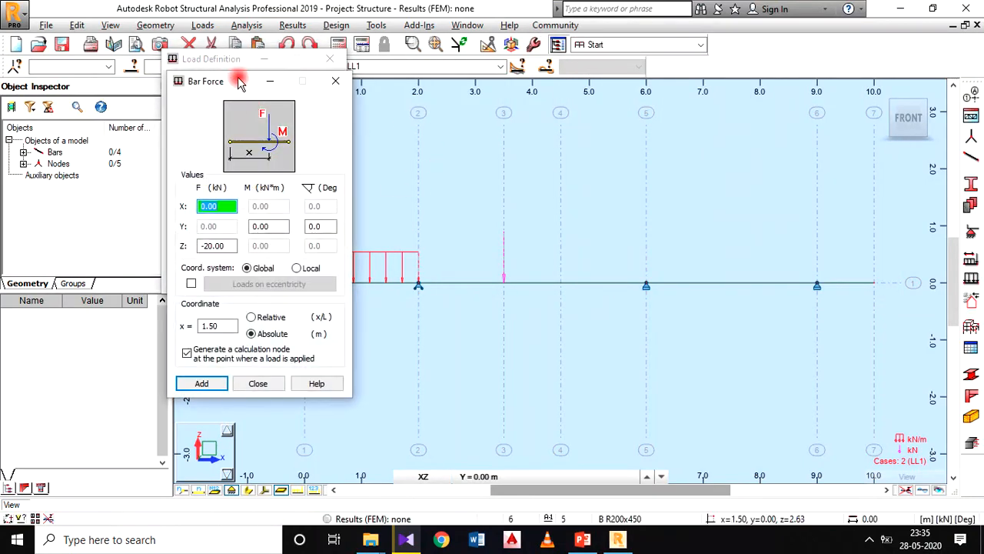
pyautogui.moveTo(238, 82); pyautogui.dragTo(299, 37)
pyautogui.moveTo(290, 202); pyautogui.dragTo(246, 207)
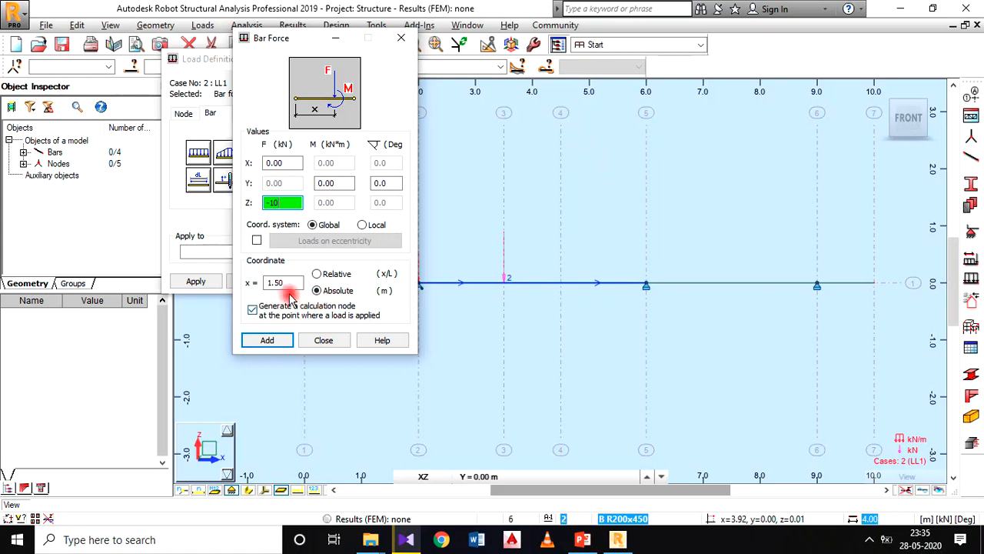
# Step: Place the 10 kN bar force at an absolute distance of 2.5 m, per the PowerPoint diagram, and apply it to the second span
pyautogui.click(582, 539)
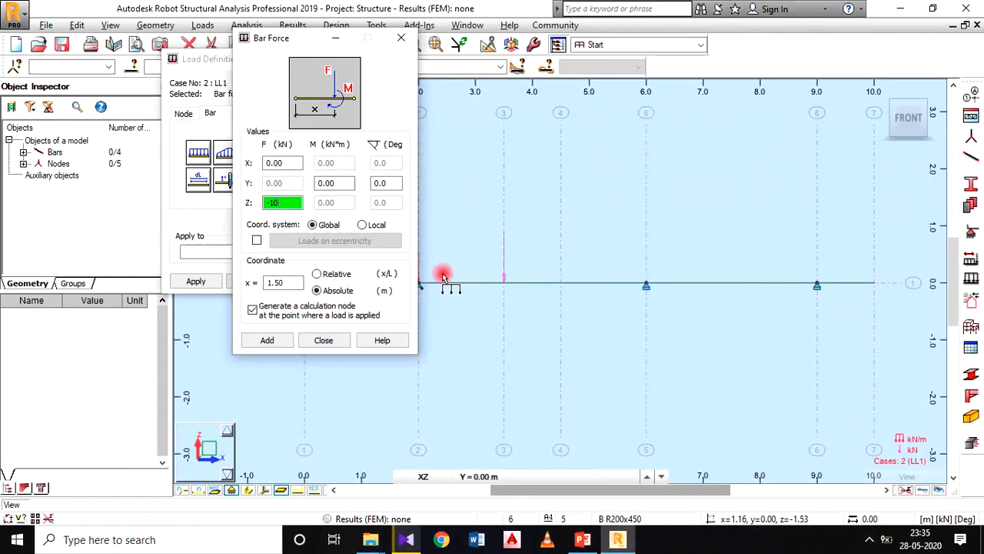
pyautogui.click(617, 539)
pyautogui.doubleClick(280, 283)
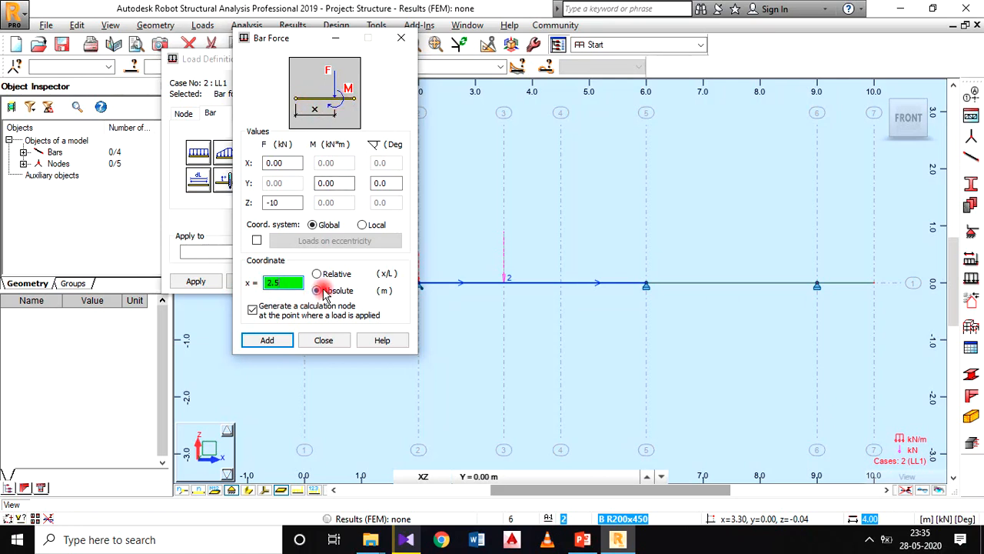
pyautogui.click(282, 342)
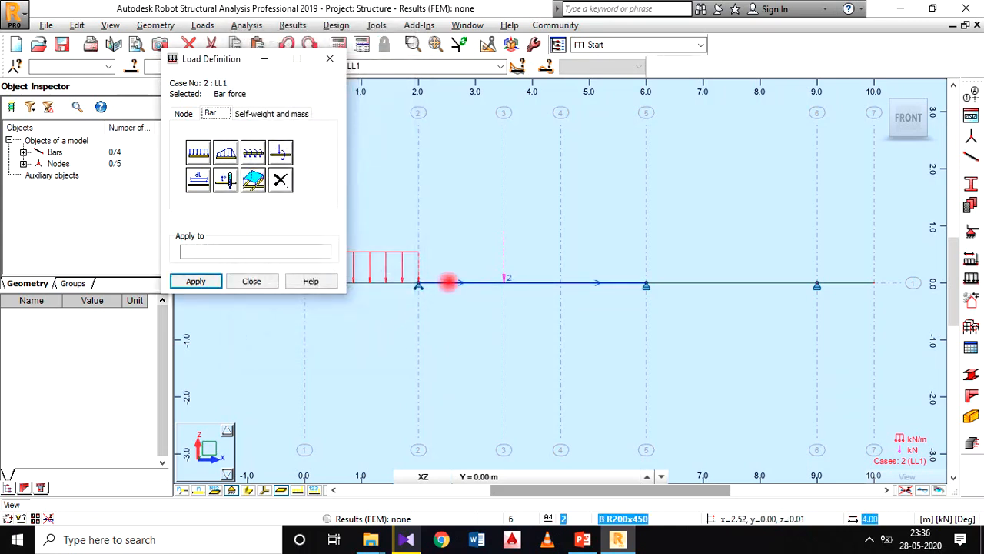
pyautogui.click(448, 283)
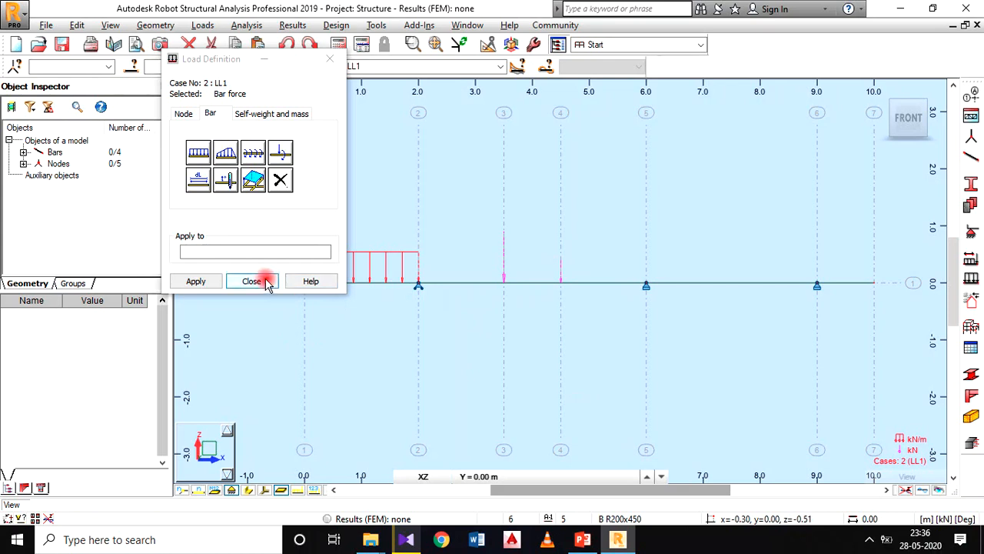
# Step: Check the third span's load in the PowerPoint beam diagram and start a trapezoidal load in Z with p1 set to -25 kN/m
pyautogui.moveTo(245, 59); pyautogui.dragTo(379, 93)
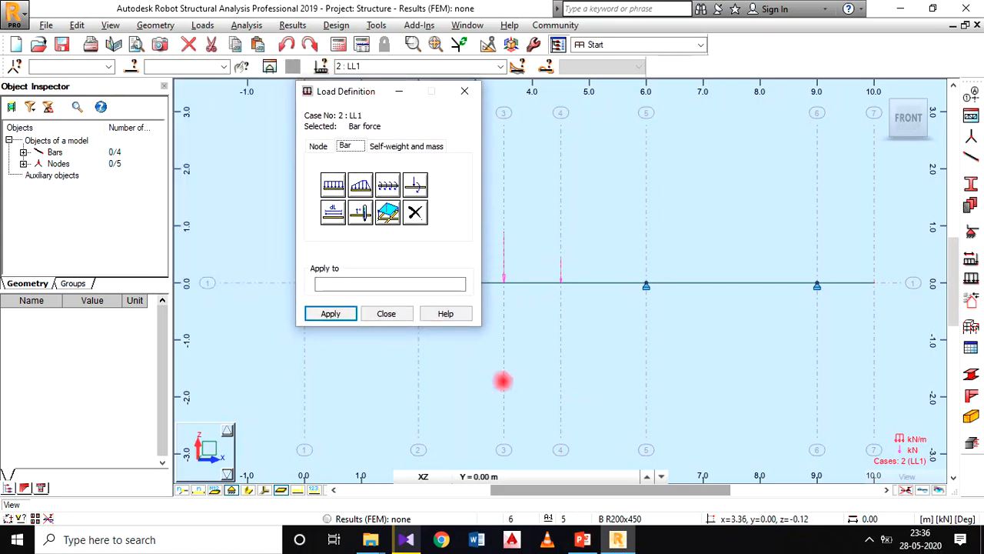
pyautogui.click(582, 539)
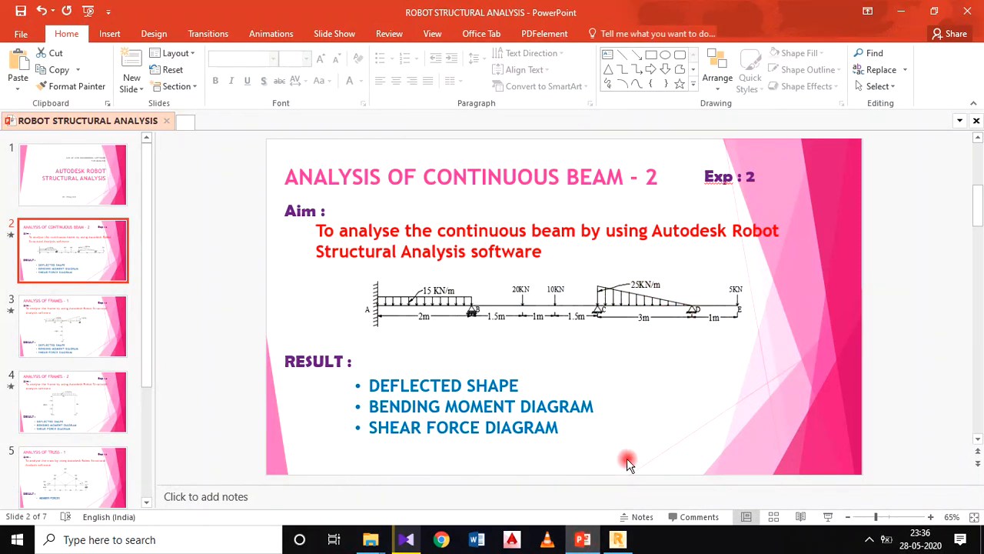
pyautogui.click(617, 539)
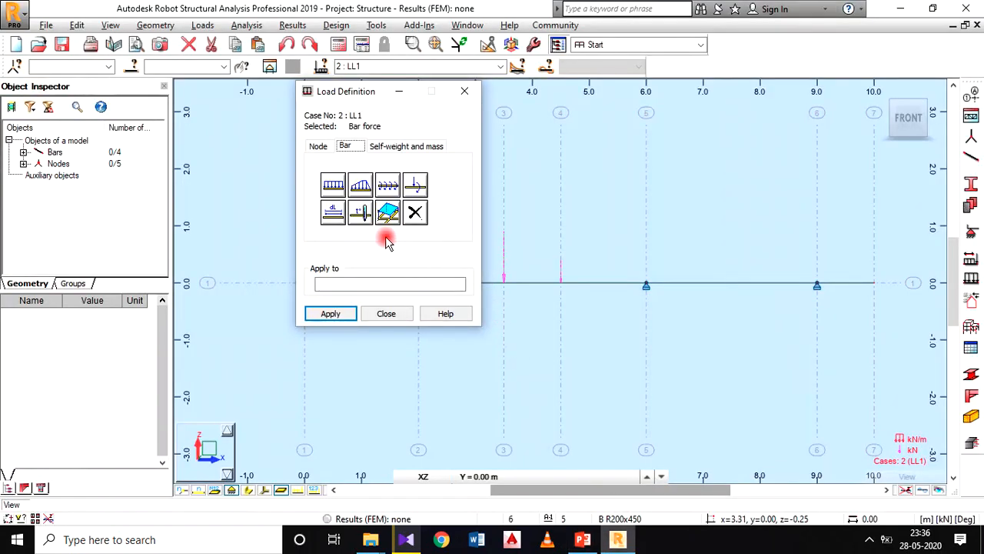
pyautogui.click(361, 186)
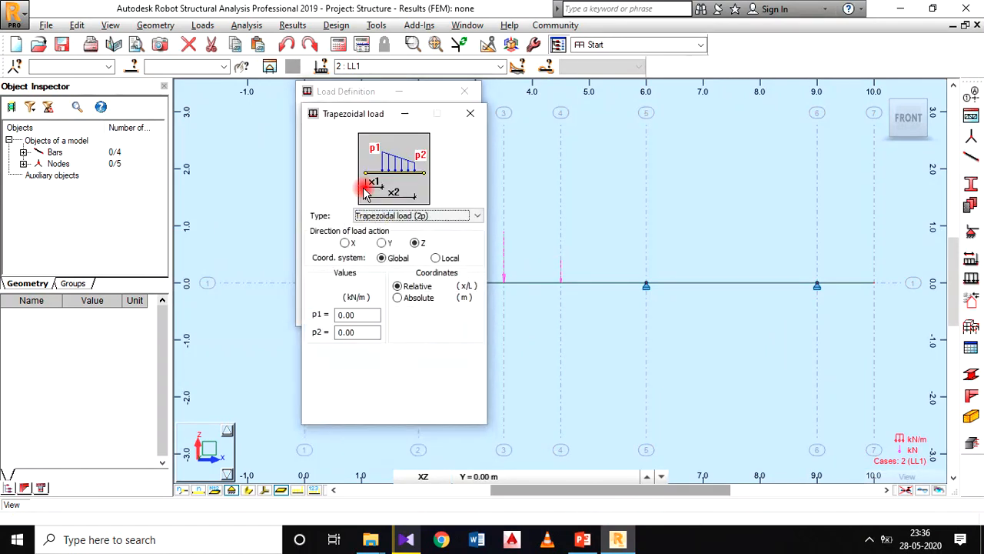
pyautogui.moveTo(363, 117); pyautogui.dragTo(401, 85)
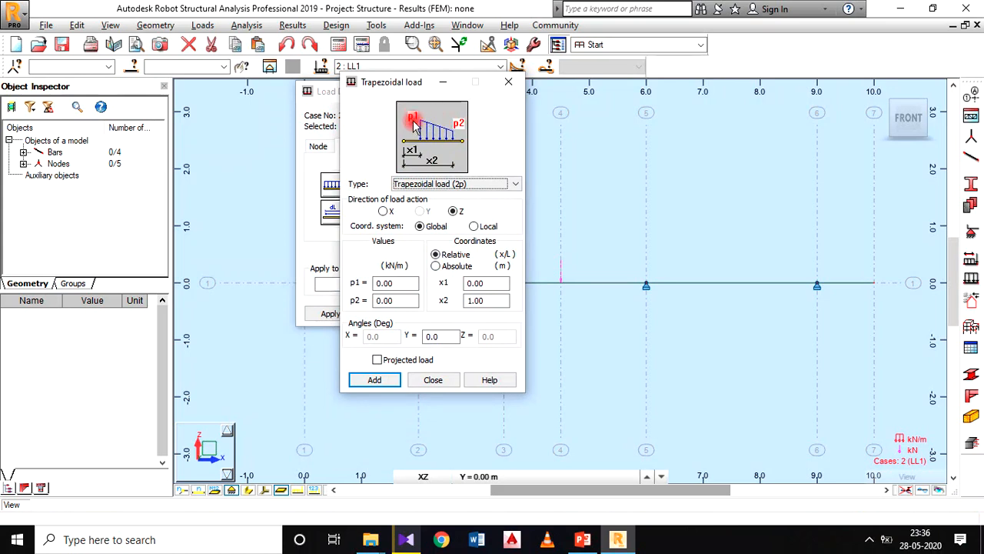
pyautogui.click(582, 538)
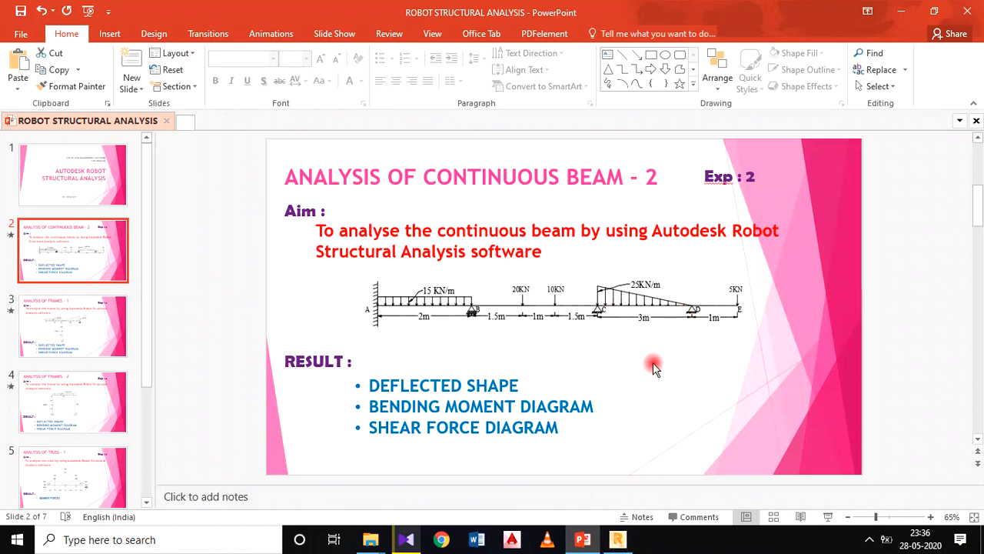
pyautogui.click(617, 539)
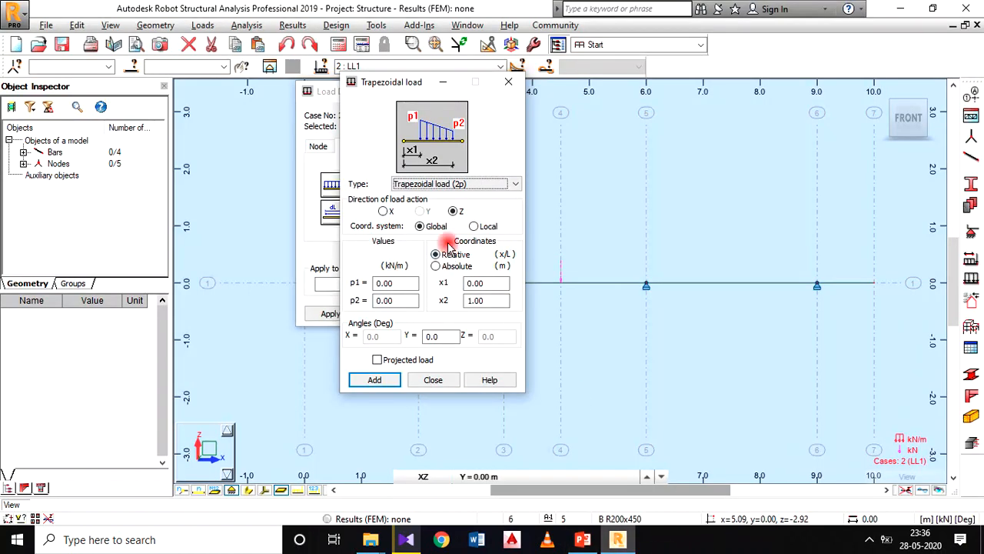
pyautogui.moveTo(394, 89); pyautogui.dragTo(409, 97)
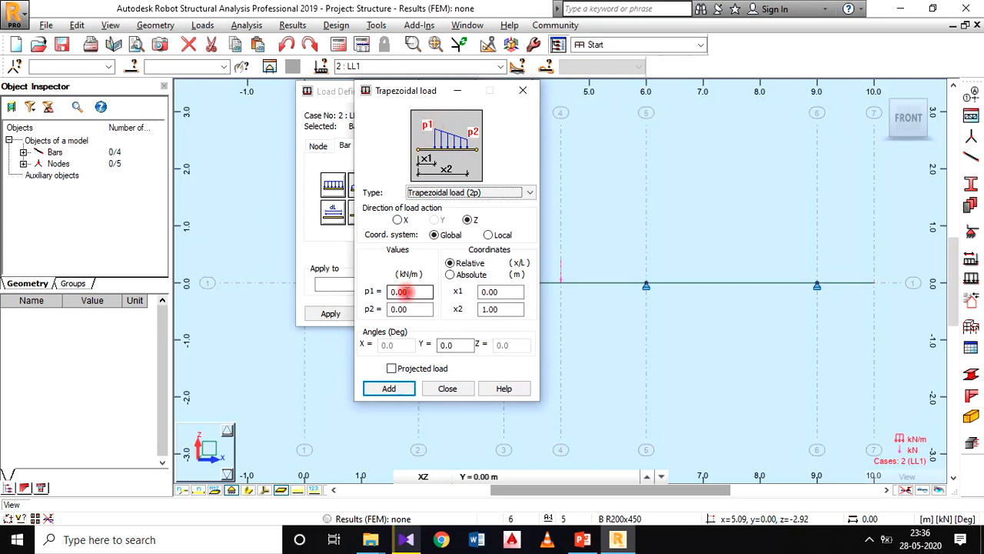
pyautogui.click(394, 292)
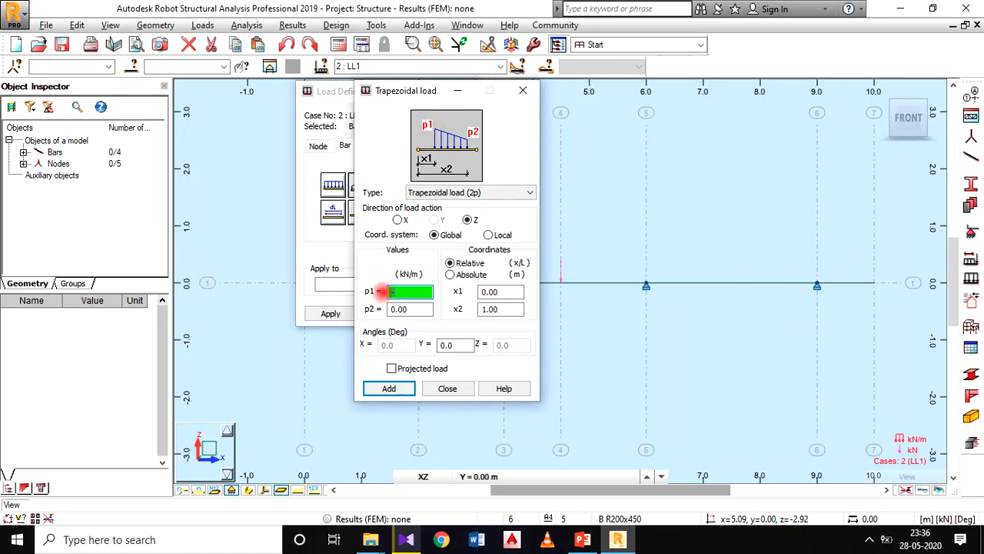
pyautogui.write('-25')
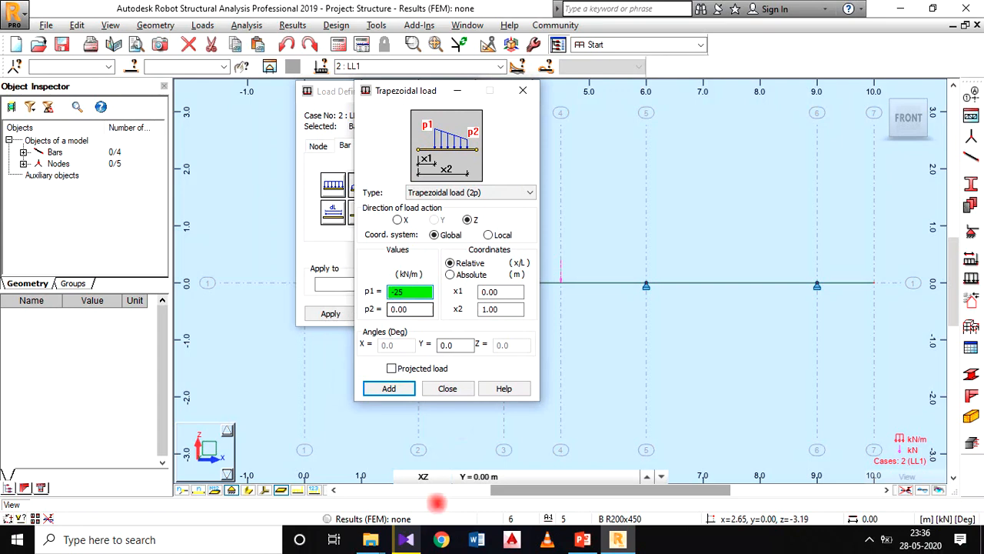
# Step: Set the trapezoidal load's x2 to 3 m with absolute coordinates and the local system, per the PowerPoint diagram, and apply it to the third span
pyautogui.click(582, 539)
pyautogui.click(617, 539)
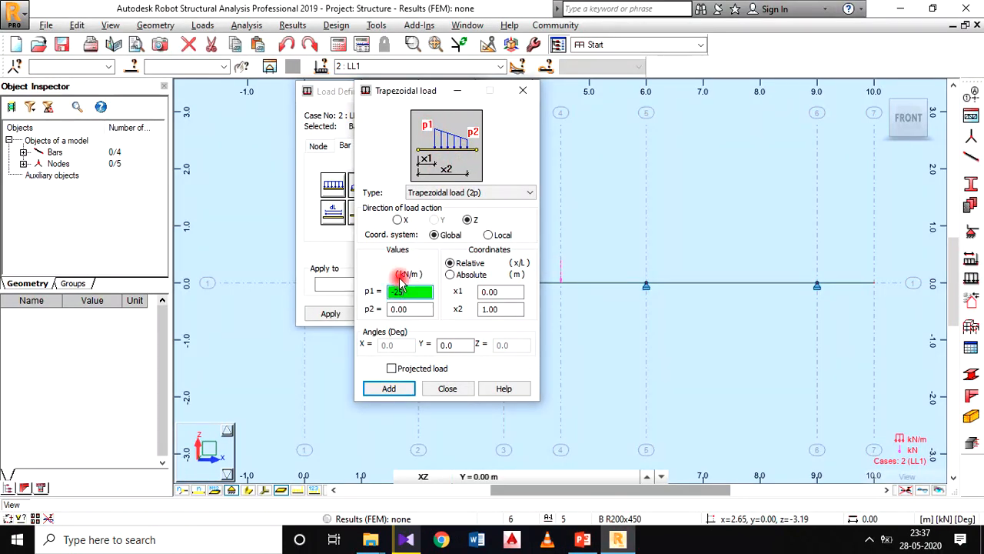
pyautogui.click(412, 308)
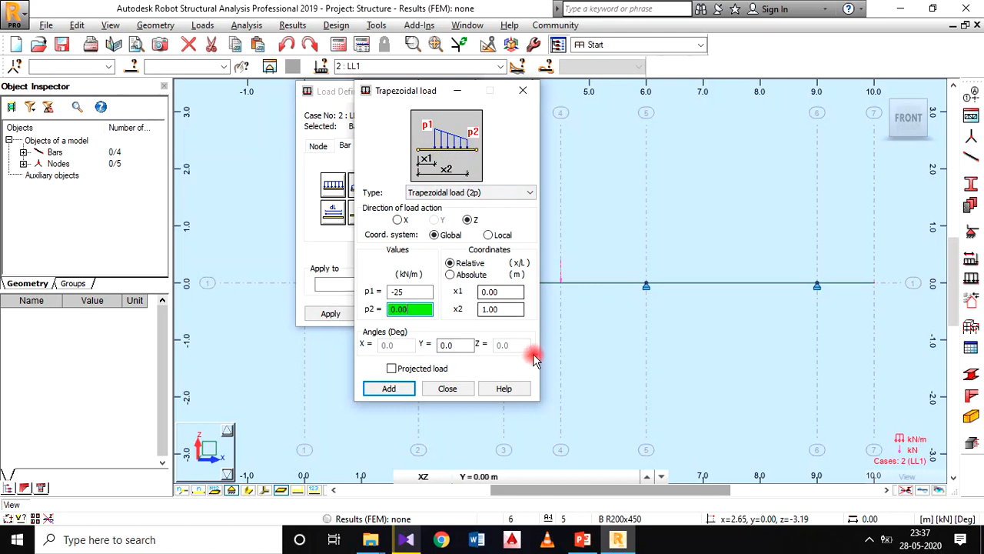
pyautogui.click(582, 539)
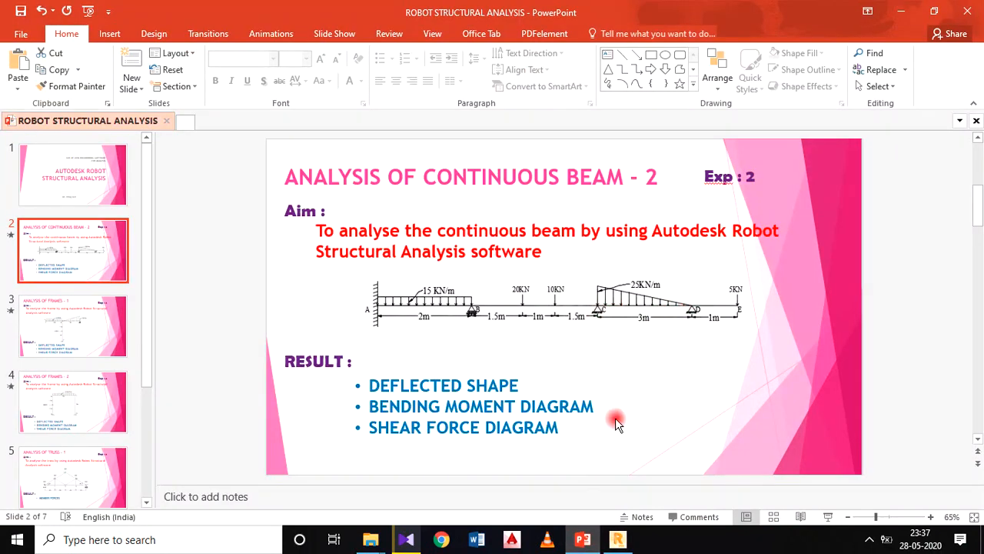
pyautogui.click(617, 539)
pyautogui.click(482, 309)
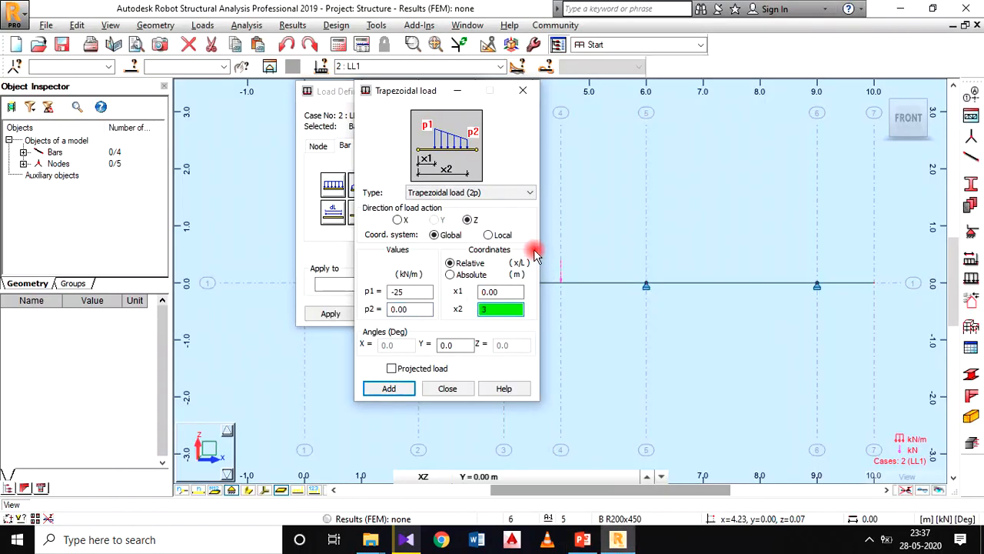
pyautogui.click(450, 276)
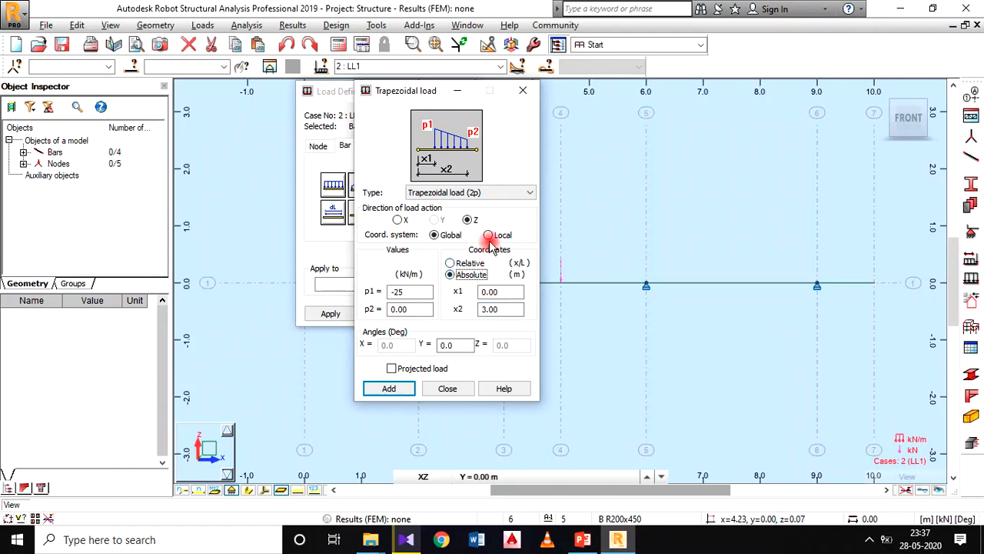
pyautogui.click(490, 235)
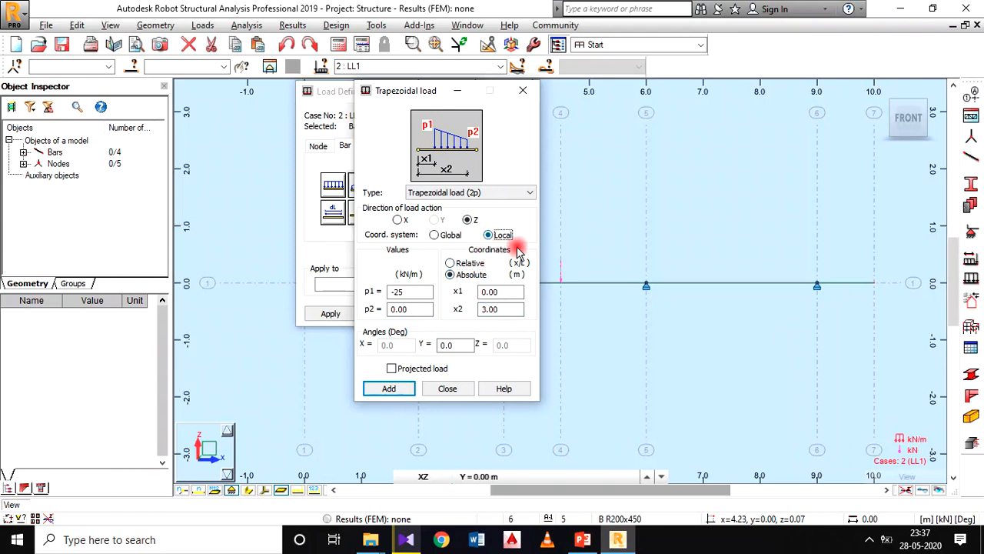
pyautogui.click(398, 388)
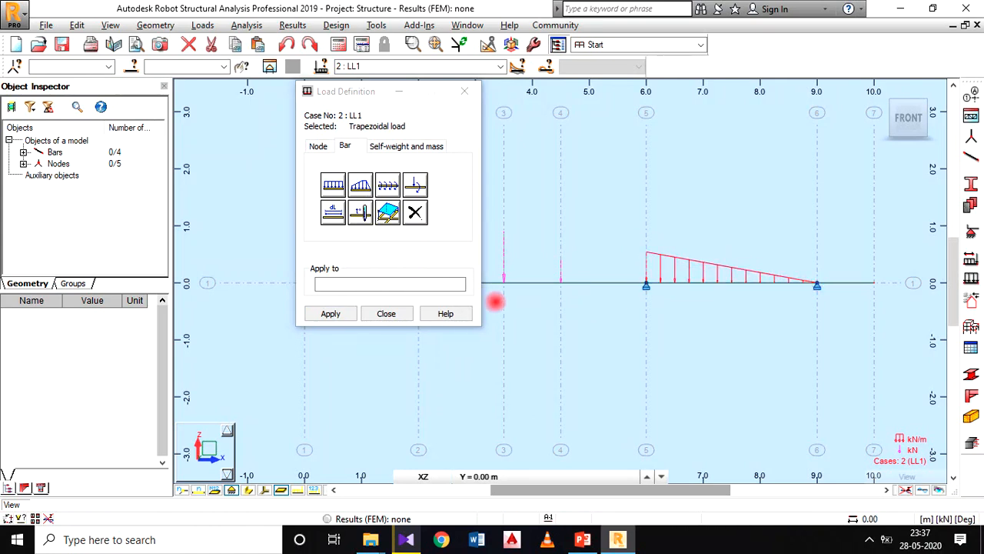
# Step: Check the overhang's point load in the PowerPoint diagram and define a bar force with Z set to -5 kN
pyautogui.scroll(-1, 533, 462)
pyautogui.click(583, 541)
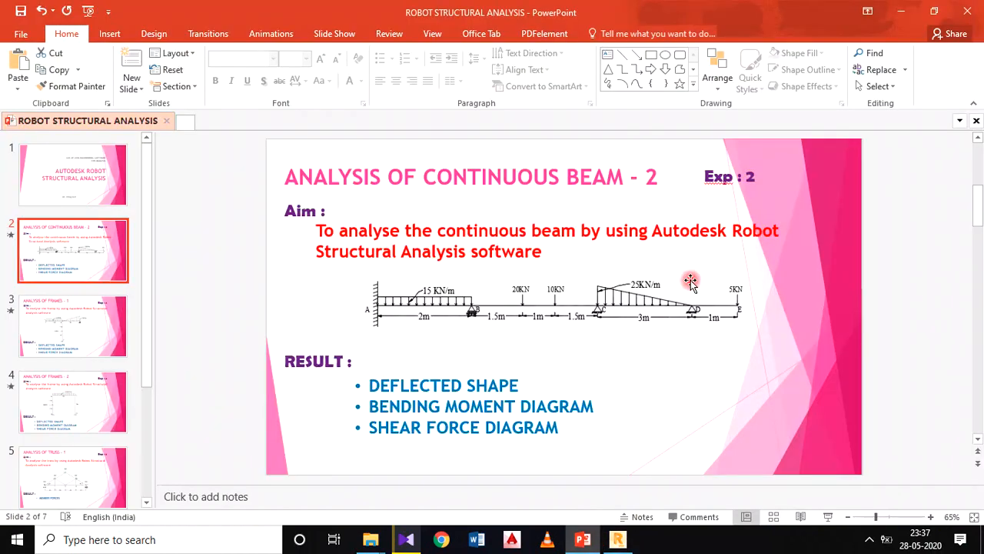
pyautogui.click(619, 541)
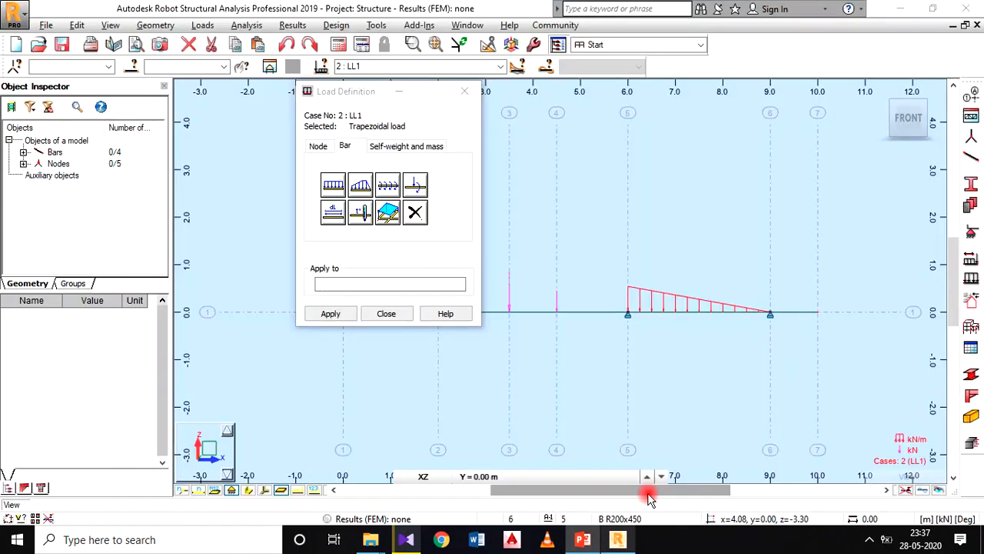
pyautogui.moveTo(698, 343); pyautogui.dragTo(615, 303, button='middle')
pyautogui.scroll(-1, 547, 358)
pyautogui.scroll(1, 615, 303)
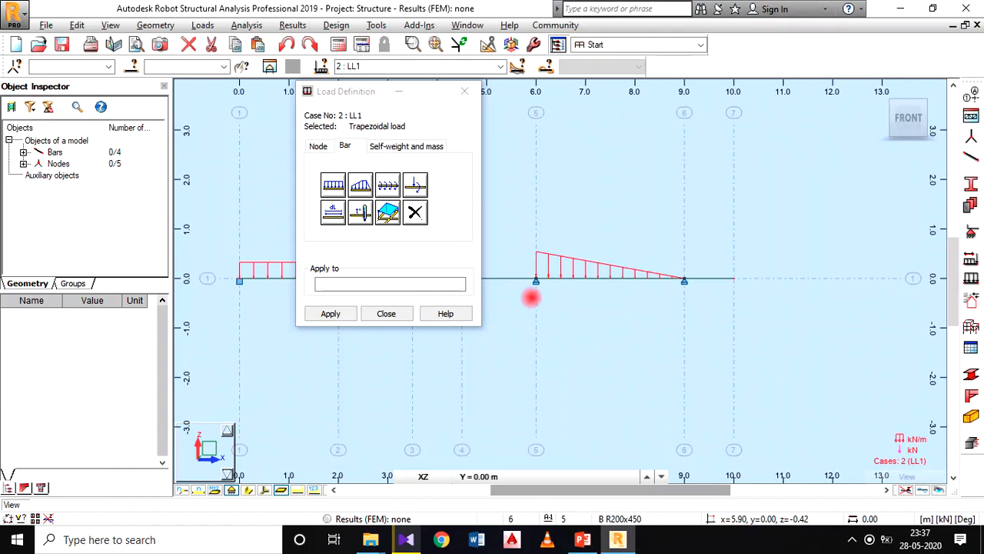
pyautogui.click(415, 187)
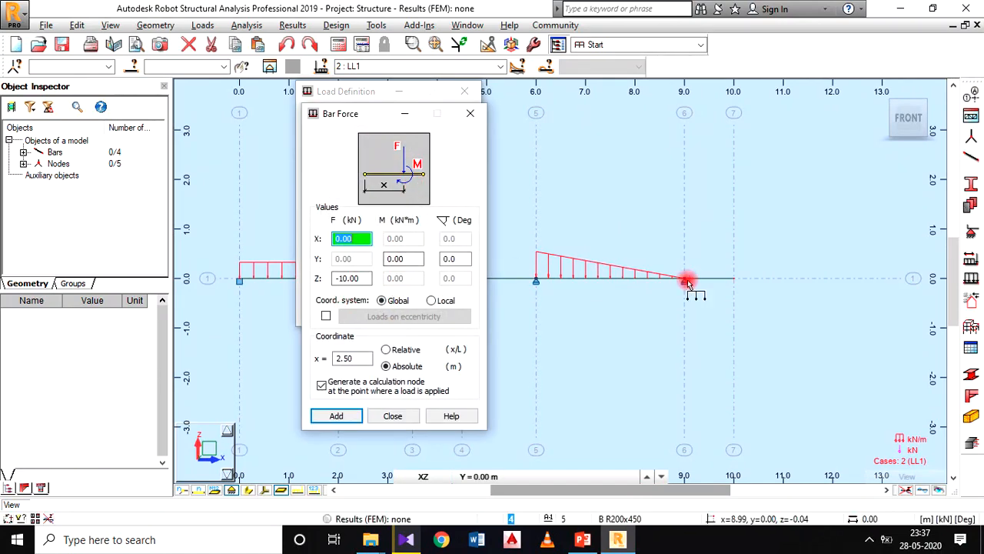
pyautogui.click(361, 279)
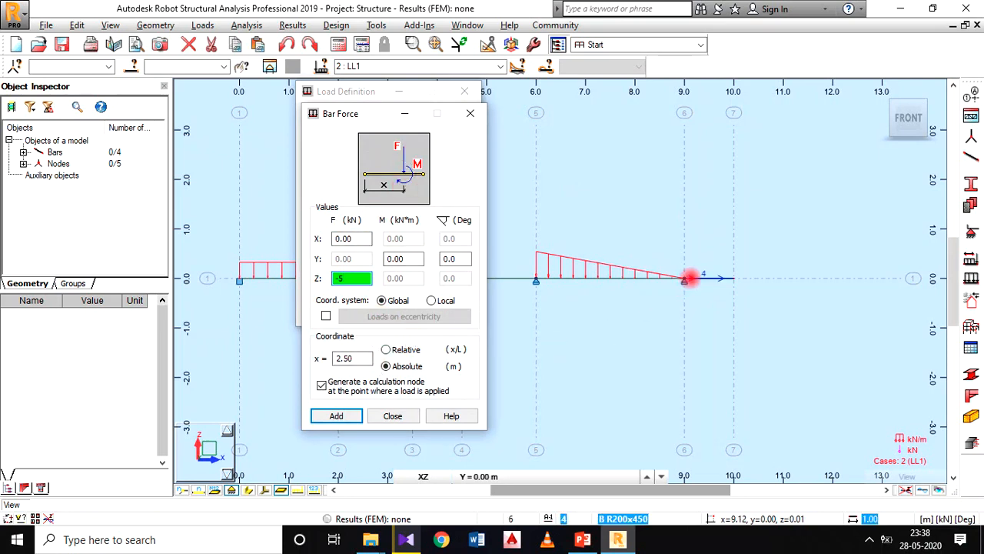
# Step: Position the 5 kN bar force at an absolute distance of 1 m in the local system, apply it to the overhang, and close the load definition
pyautogui.click(338, 358)
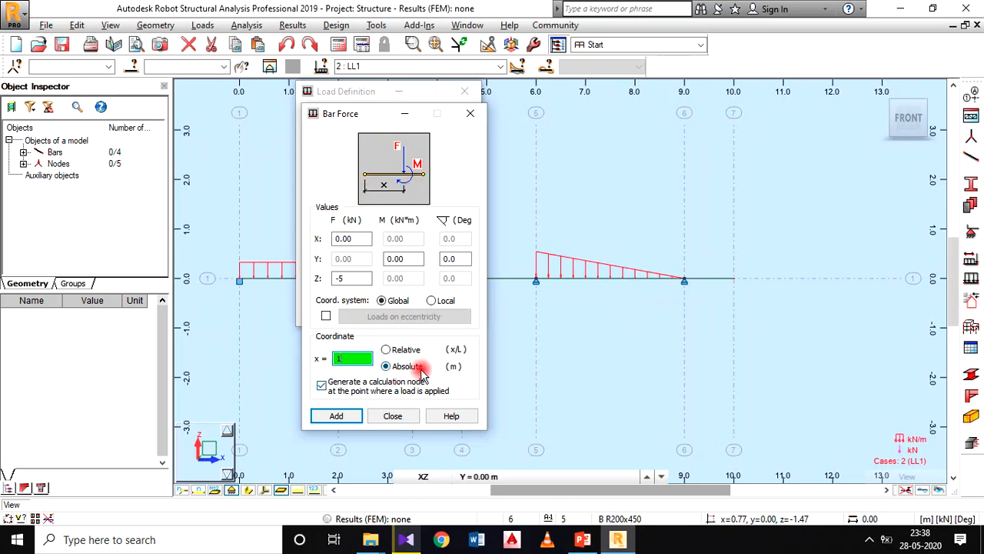
pyautogui.click(431, 300)
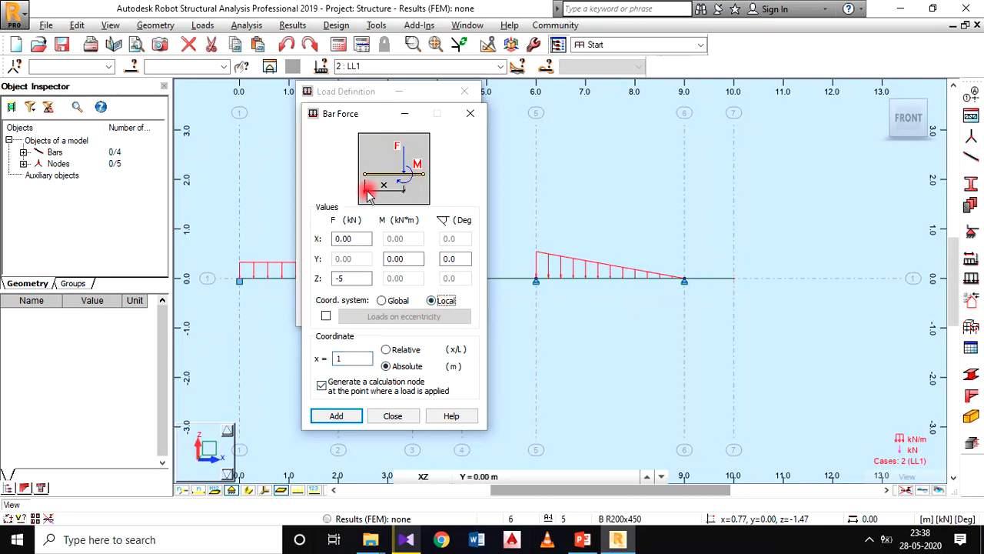
pyautogui.click(339, 415)
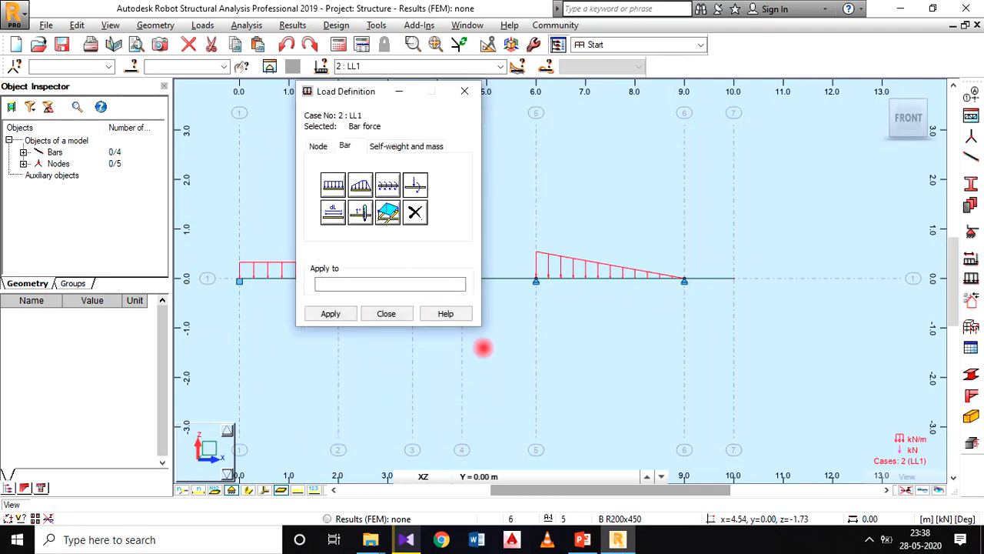
pyautogui.scroll(3, 696, 279)
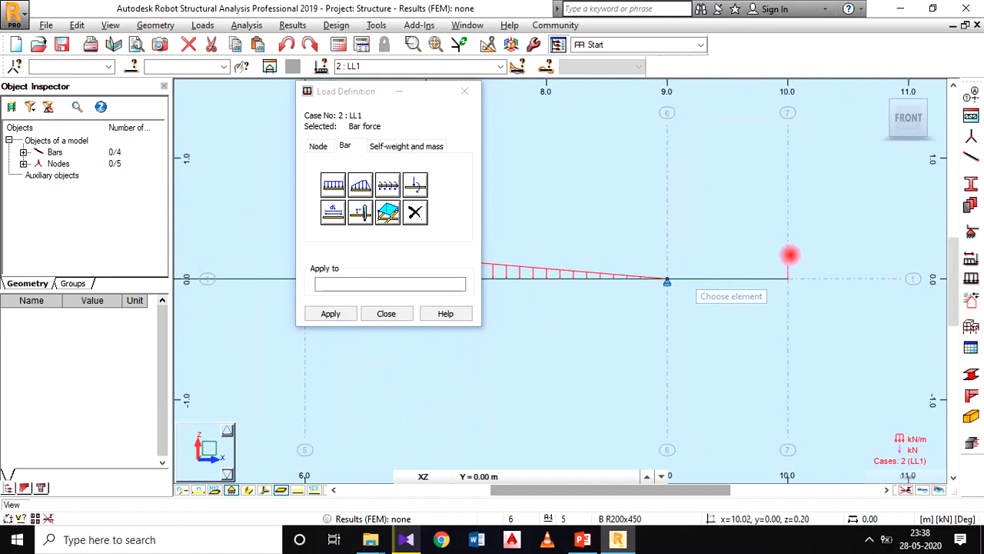
pyautogui.scroll(2, 789, 263)
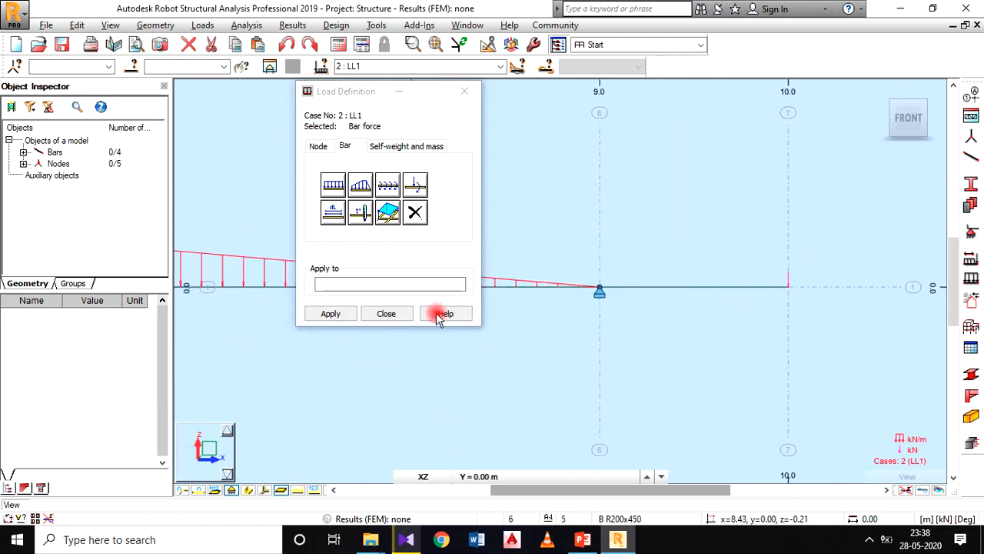
pyautogui.click(384, 313)
# Step: Examine the full length of the beam model in the front view
pyautogui.scroll(-1, 559, 377)
pyautogui.scroll(-1, 542, 361)
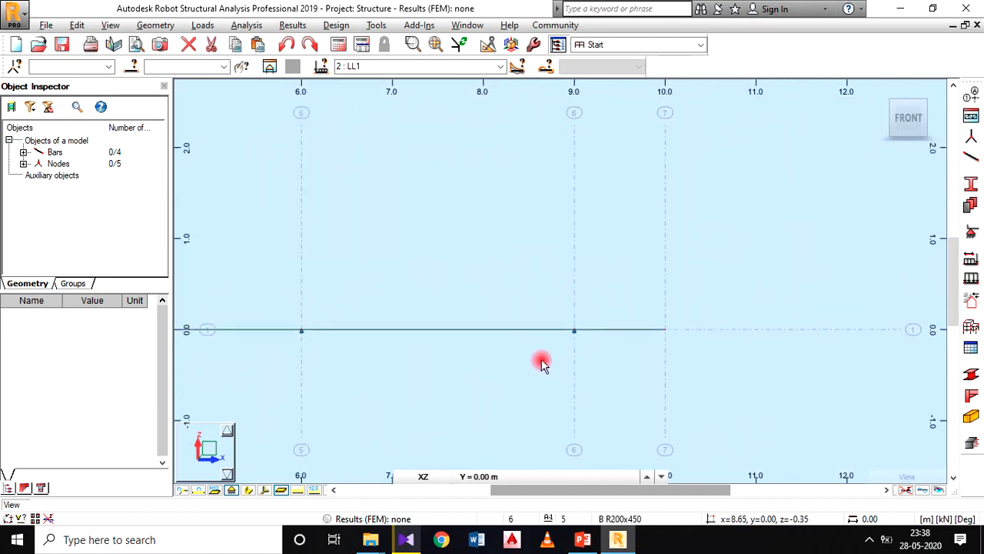
pyautogui.moveTo(542, 361); pyautogui.dragTo(677, 292, button='middle')
pyautogui.scroll(-1, 677, 292)
pyautogui.scroll(-1, 538, 318)
pyautogui.moveTo(539, 319); pyautogui.dragTo(637, 321, button='middle')
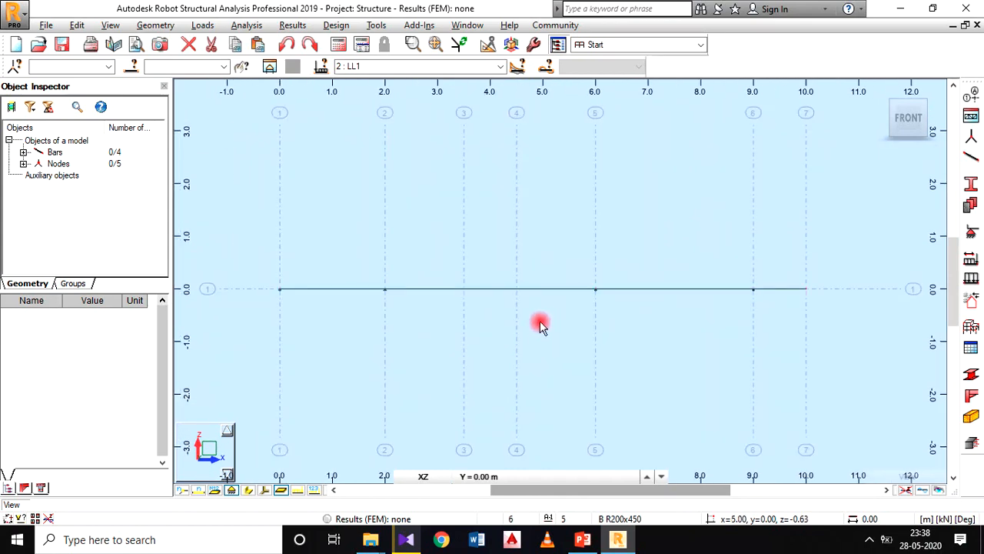
pyautogui.scroll(-1, 539, 323)
pyautogui.scroll(3, 493, 319)
pyautogui.scroll(-3, 523, 323)
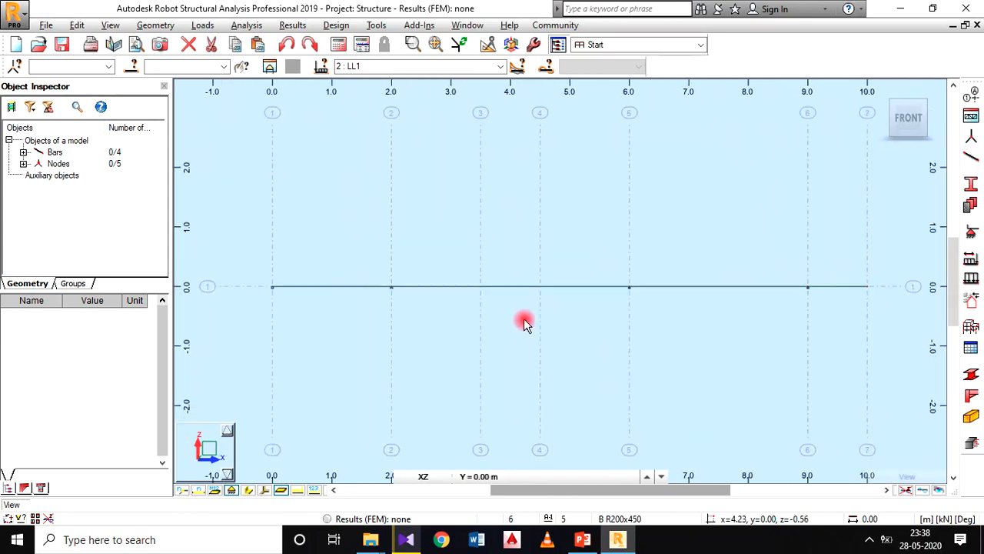
pyautogui.moveTo(494, 338)
pyautogui.mouseDown(button='middle')
pyautogui.moveTo(525, 257)
pyautogui.moveTo(523, 294)
pyautogui.moveTo(494, 343)
pyautogui.mouseUp(button='middle')
pyautogui.scroll(1, 533, 271)
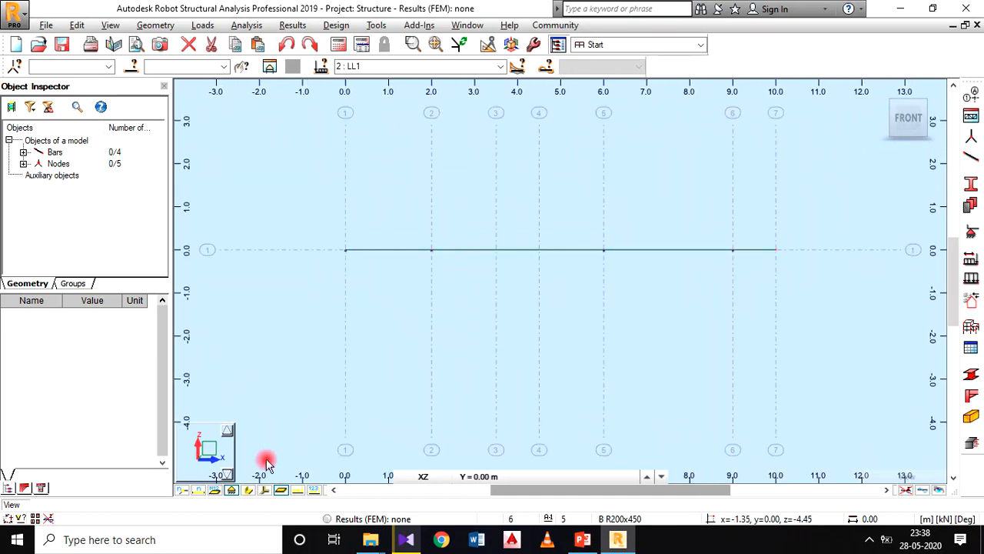
# Step: Turn on the display of load symbols and load values for the beam model
pyautogui.rightClick(435, 304)
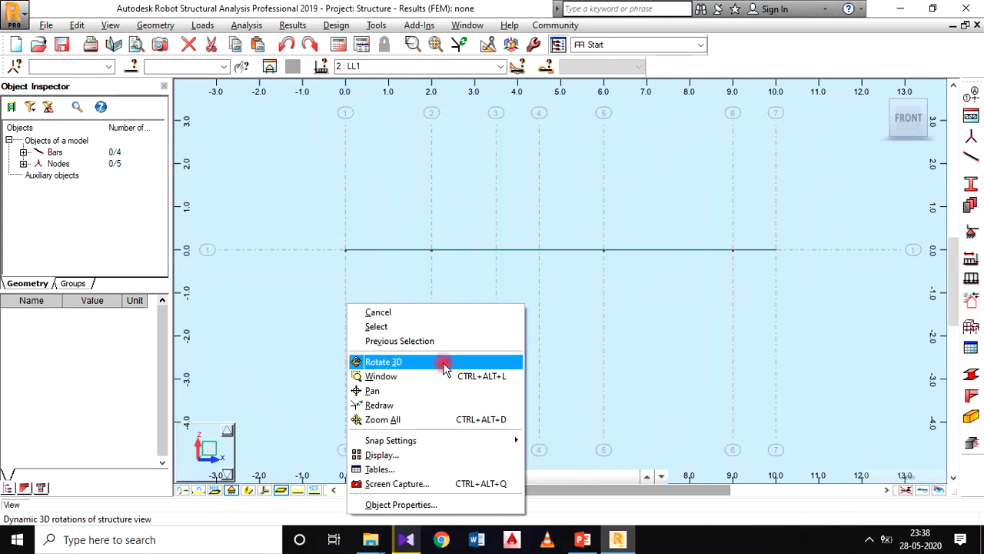
pyautogui.click(445, 457)
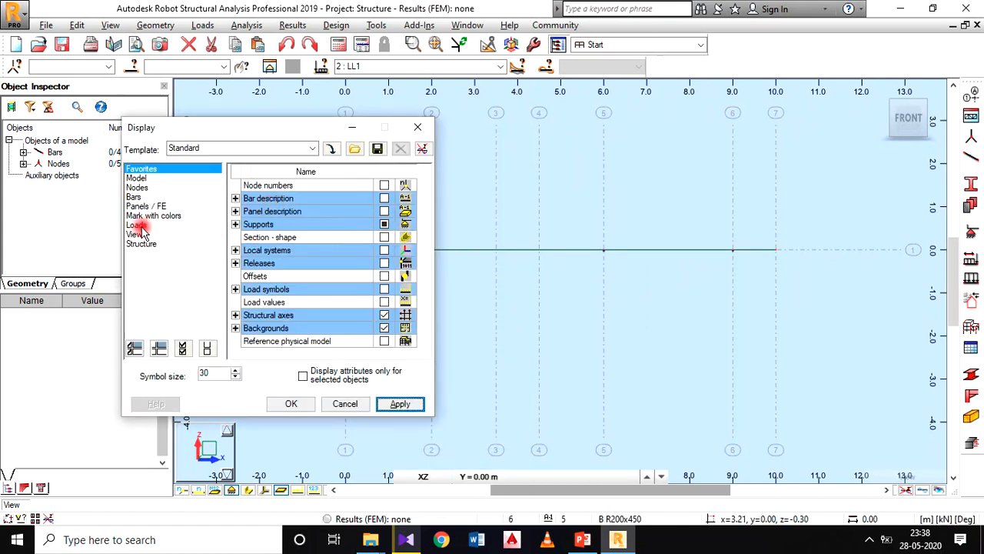
pyautogui.click(137, 225)
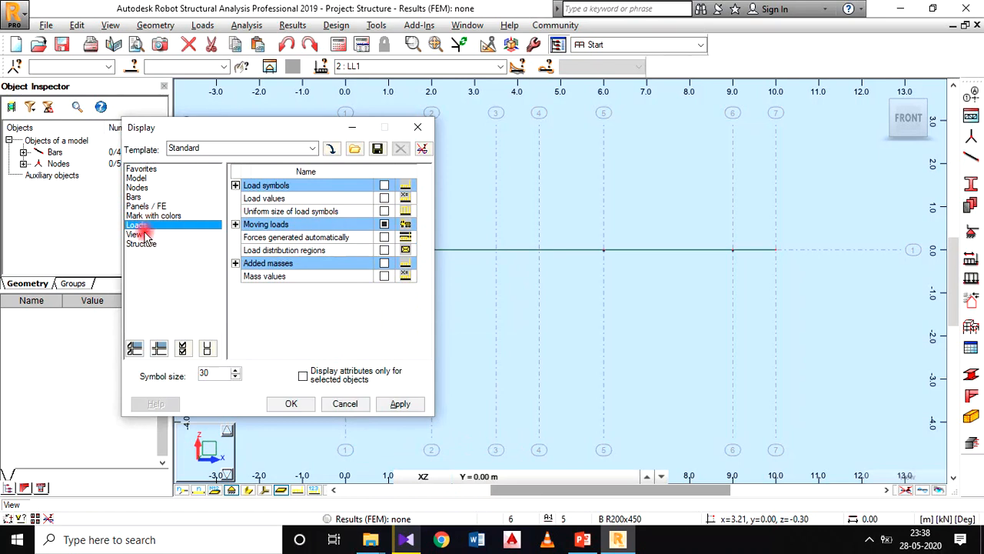
pyautogui.click(384, 198)
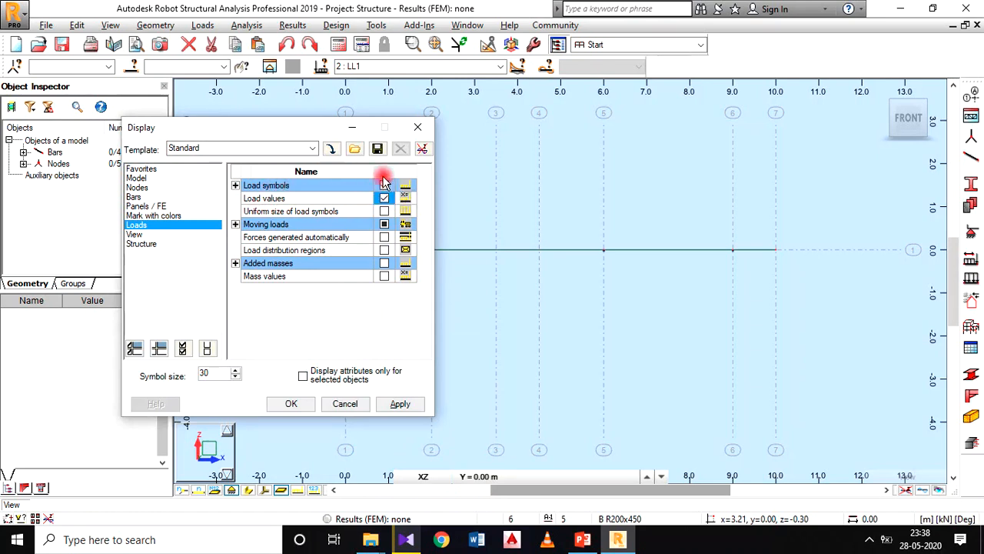
pyautogui.click(399, 402)
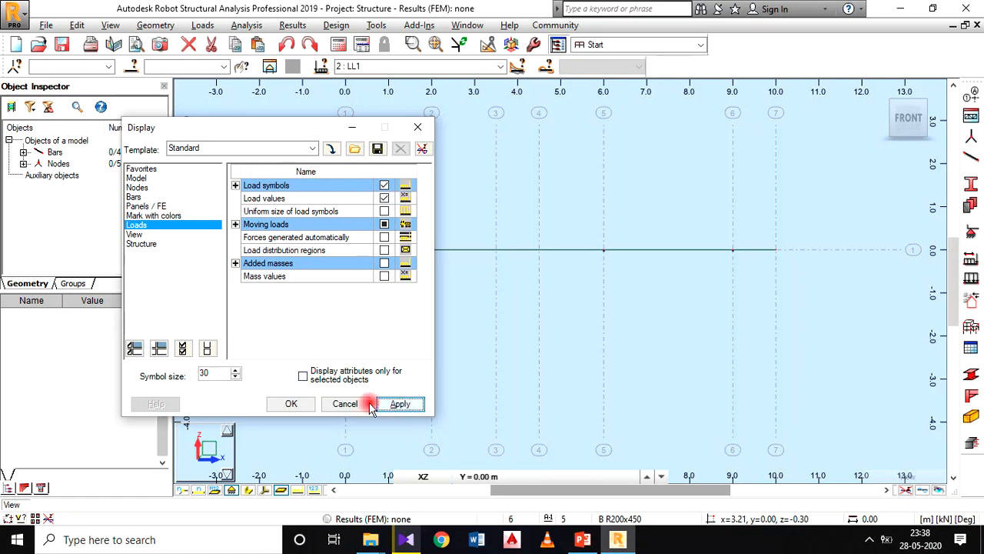
pyautogui.click(297, 404)
# Step: Examine the LL1 load symbols and values along all spans and the overhang
pyautogui.scroll(1, 469, 315)
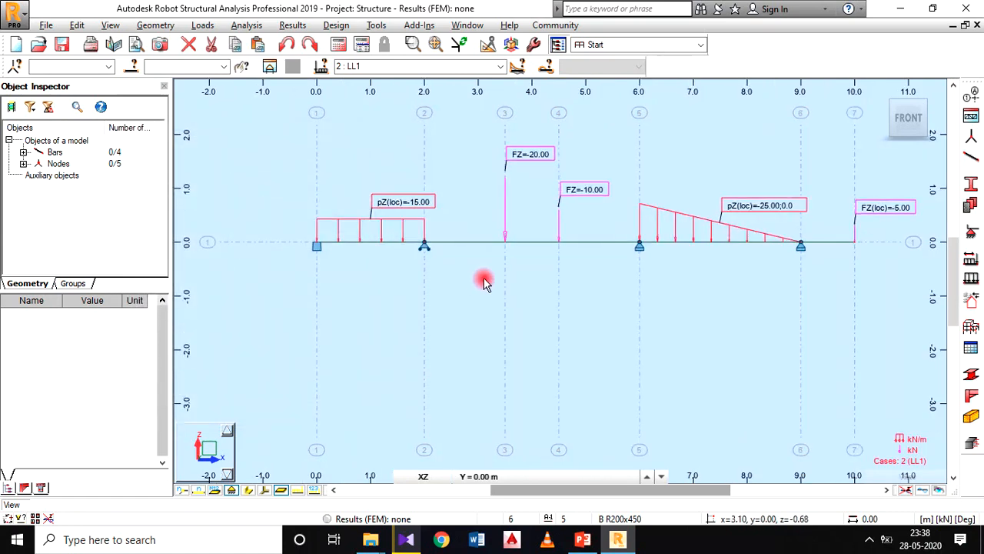
pyautogui.moveTo(484, 282); pyautogui.dragTo(401, 335, button='middle')
pyautogui.scroll(1, 403, 337)
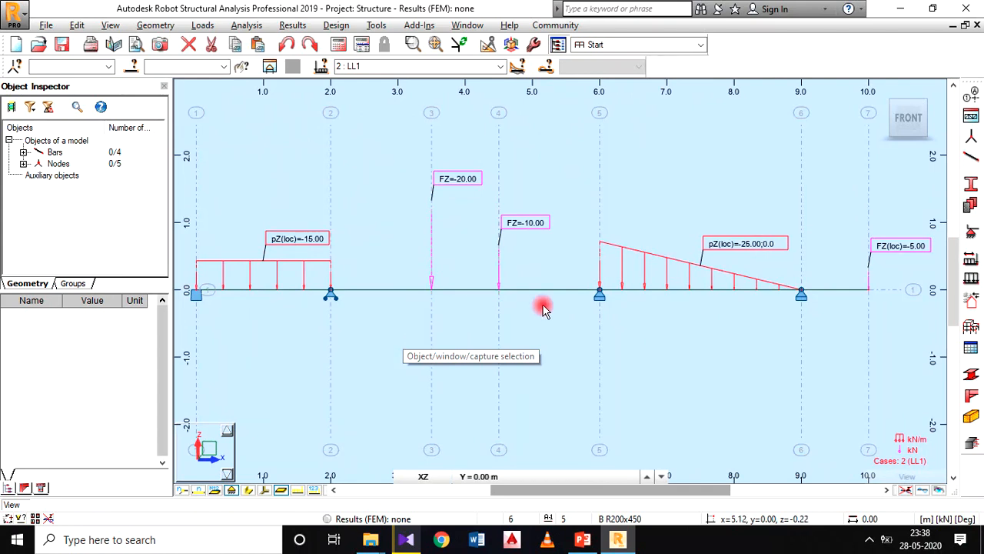
pyautogui.scroll(-1, 545, 309)
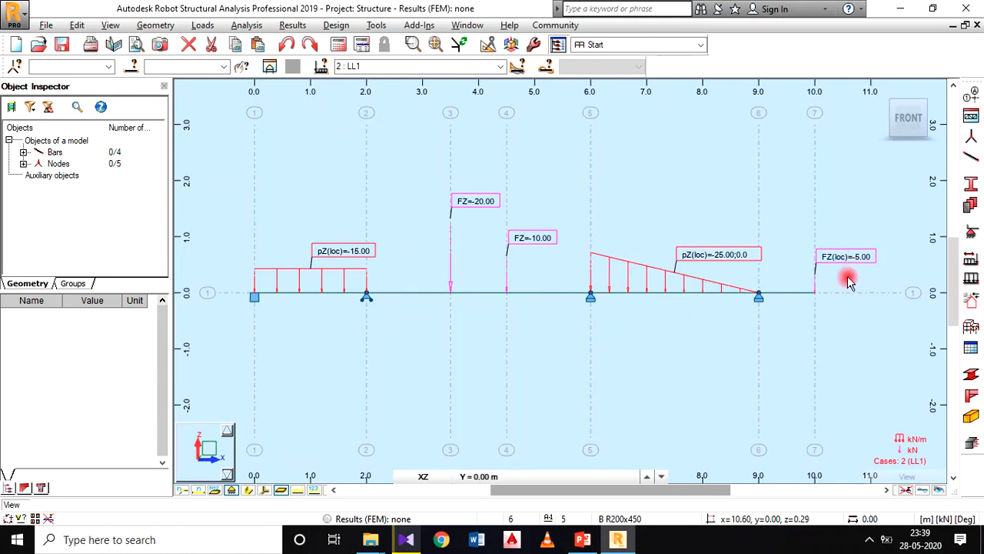
pyautogui.scroll(-2, 446, 277)
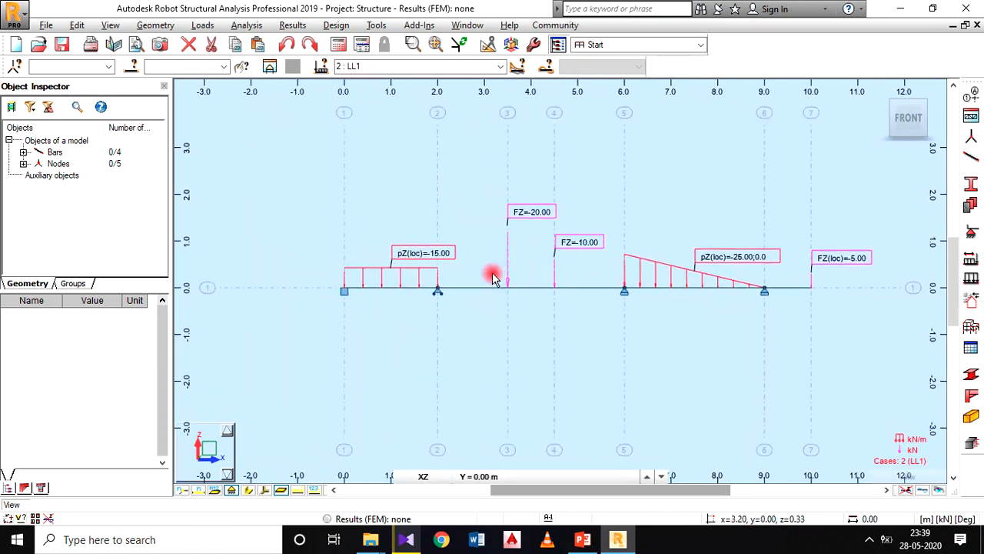
pyautogui.moveTo(648, 351); pyautogui.dragTo(639, 369, button='middle')
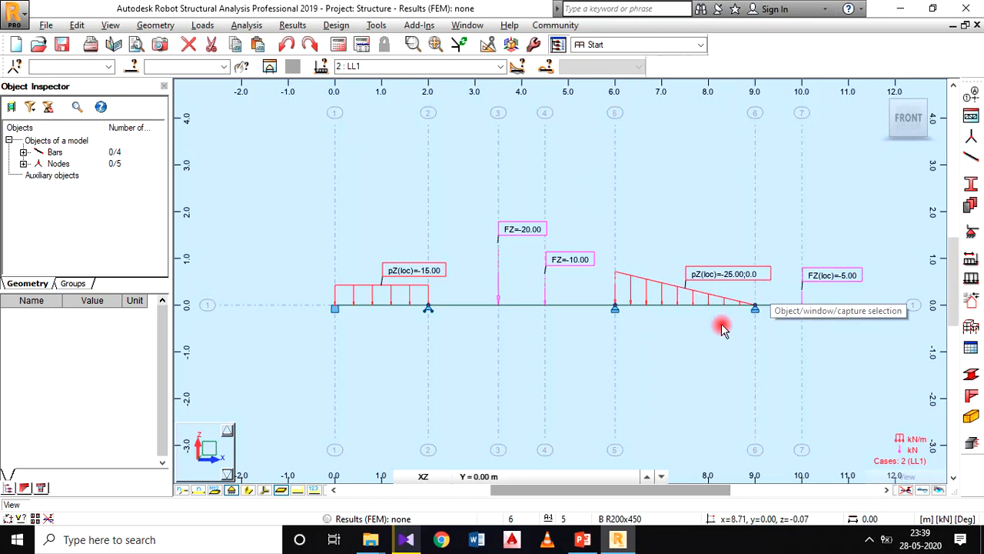
pyautogui.moveTo(690, 333); pyautogui.dragTo(656, 314, button='middle')
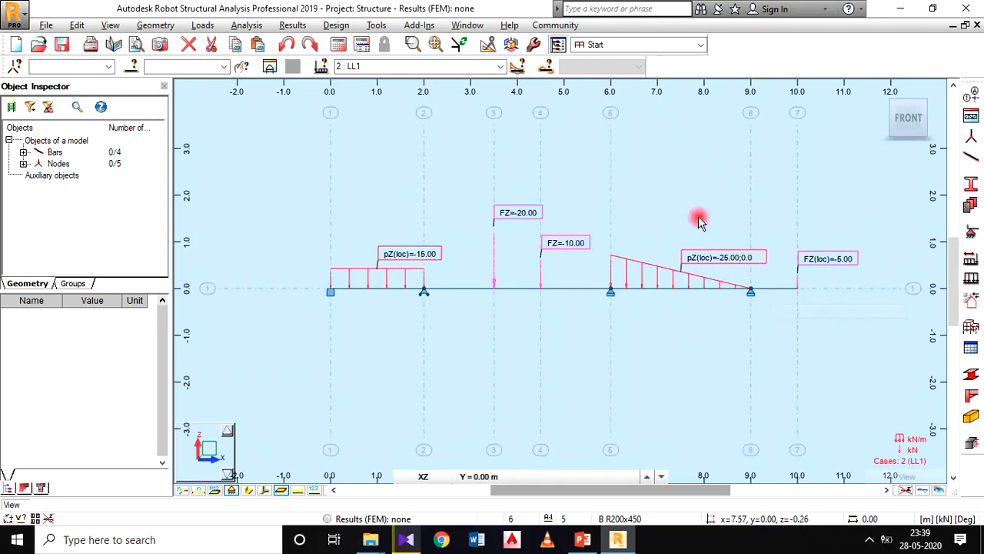
# Step: Run the structural calculations for the beam model
pyautogui.click(247, 26)
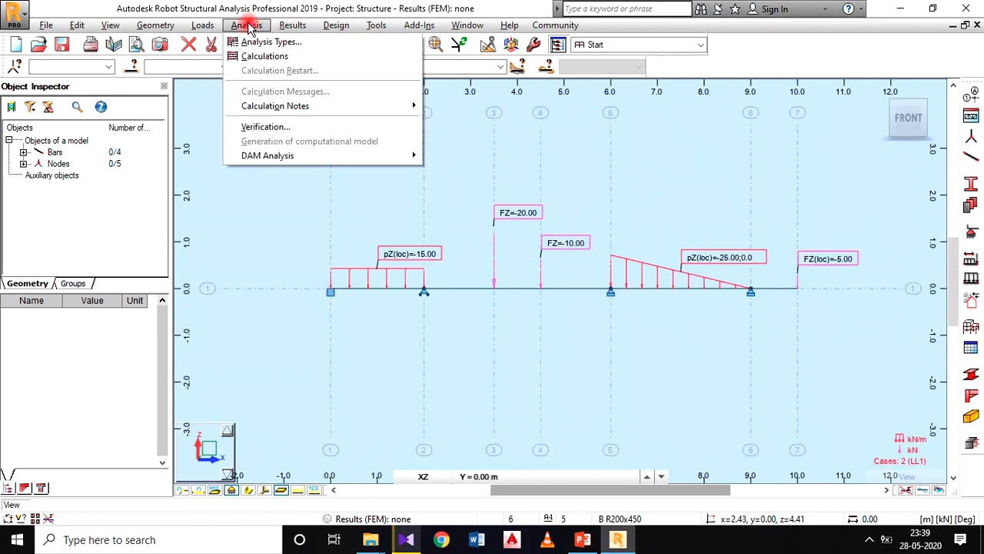
pyautogui.click(308, 59)
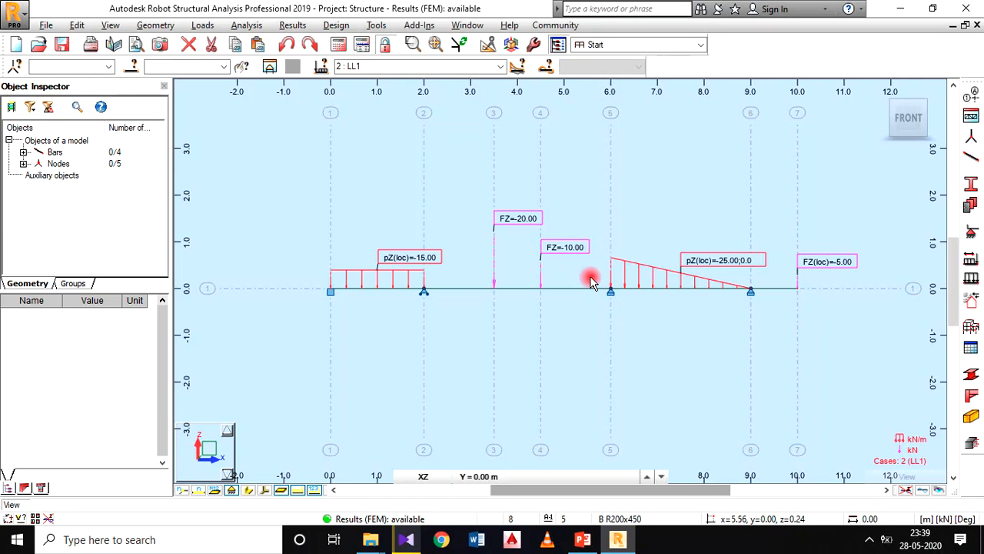
pyautogui.moveTo(637, 235); pyautogui.dragTo(622, 238, button='middle')
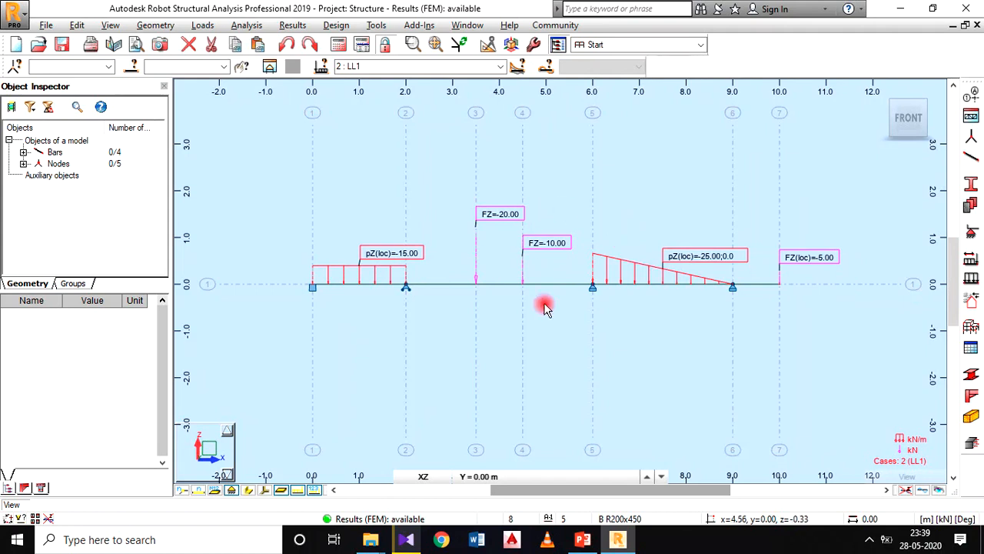
# Step: Open the diagrams for bars and enable the FX, FZ and MY support reactions
pyautogui.click(296, 25)
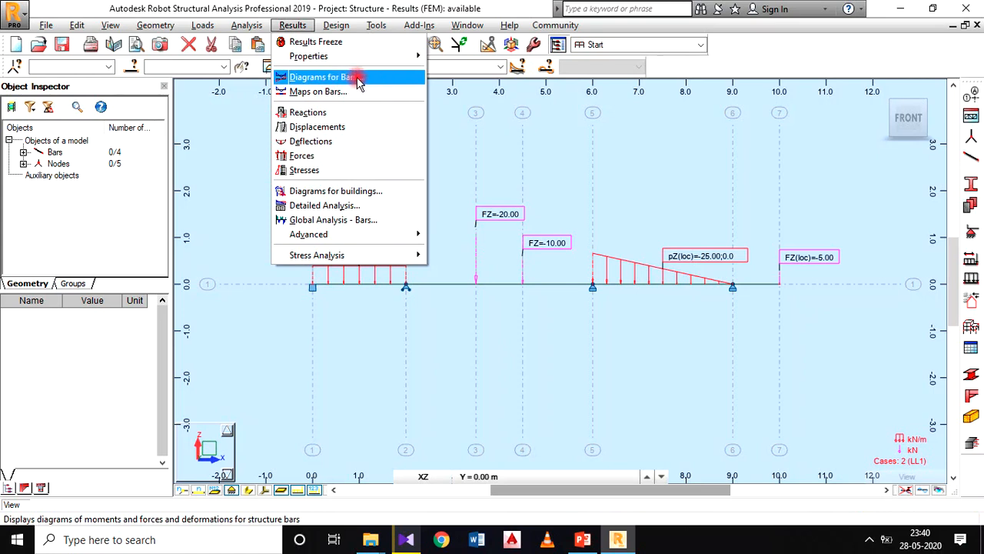
pyautogui.click(332, 80)
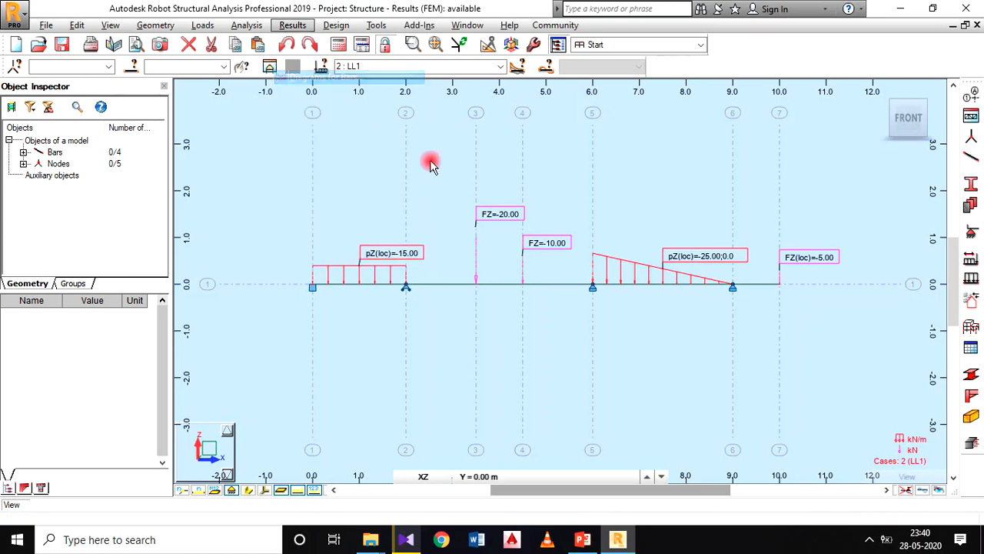
pyautogui.moveTo(801, 100); pyautogui.dragTo(636, 87)
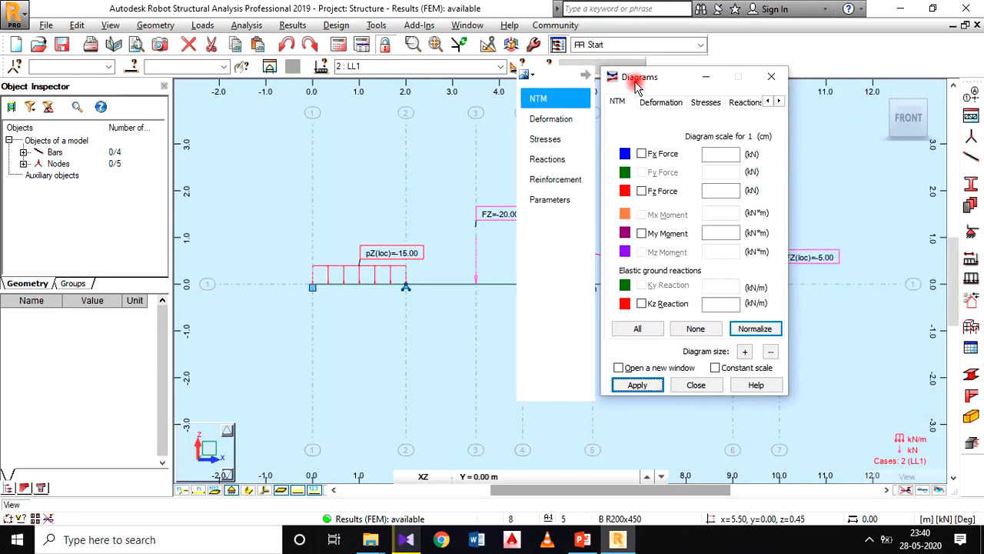
pyautogui.click(558, 163)
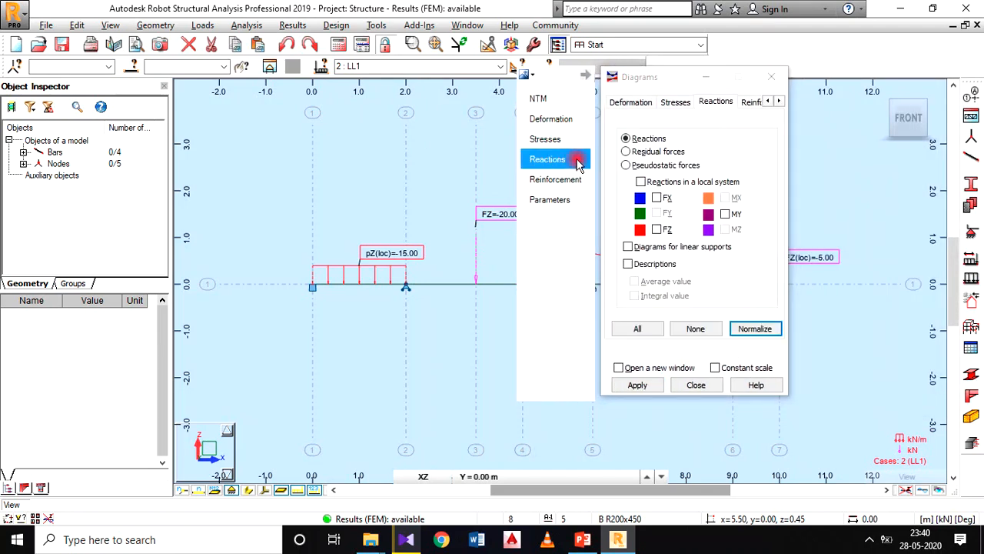
pyautogui.click(658, 199)
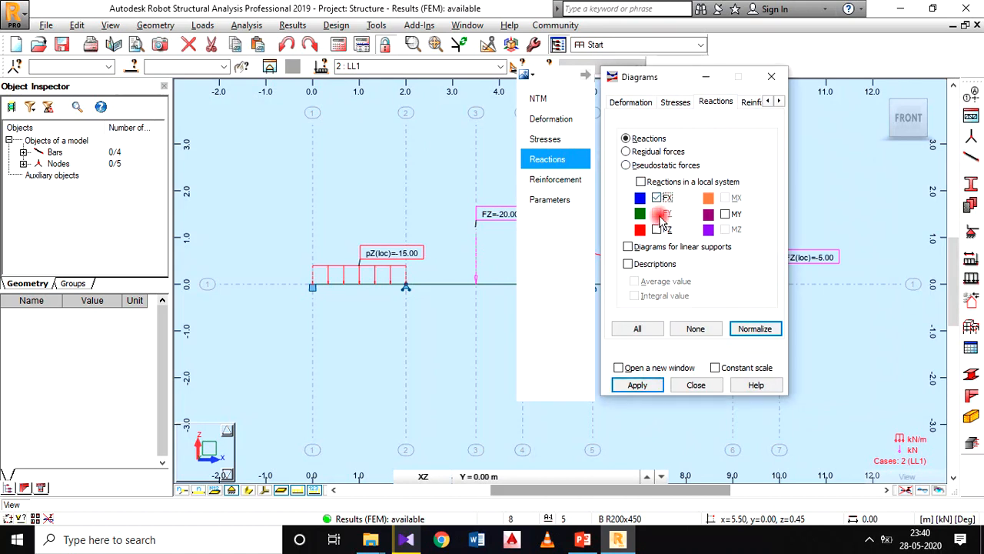
pyautogui.click(658, 230)
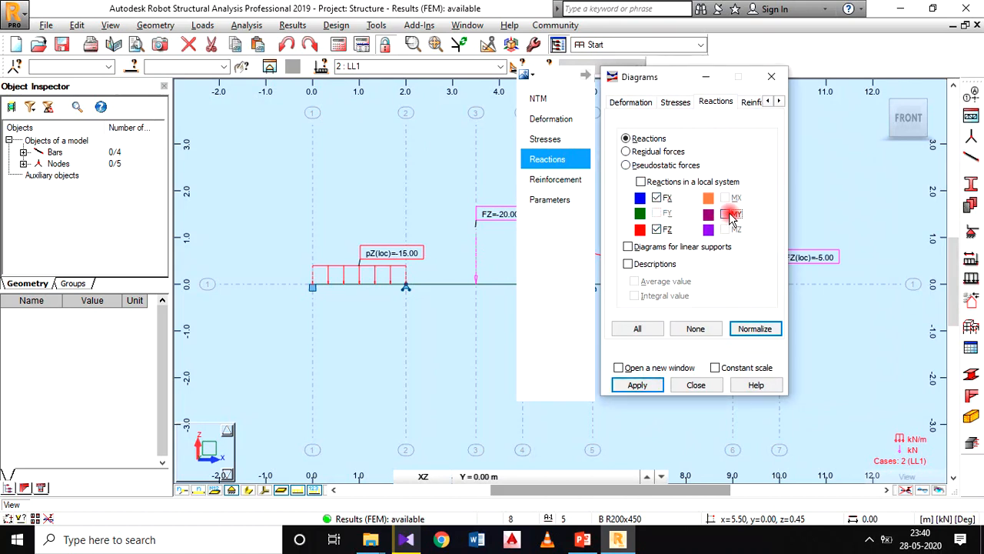
pyautogui.click(727, 215)
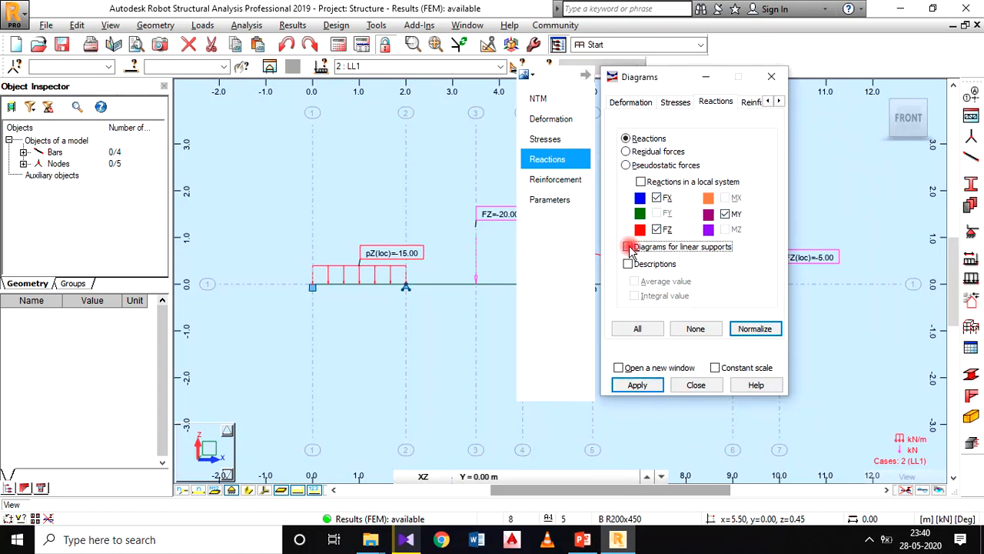
# Step: Enable diagrams for linear supports and descriptions, select all reaction components, and apply them to the beam view
pyautogui.click(629, 248)
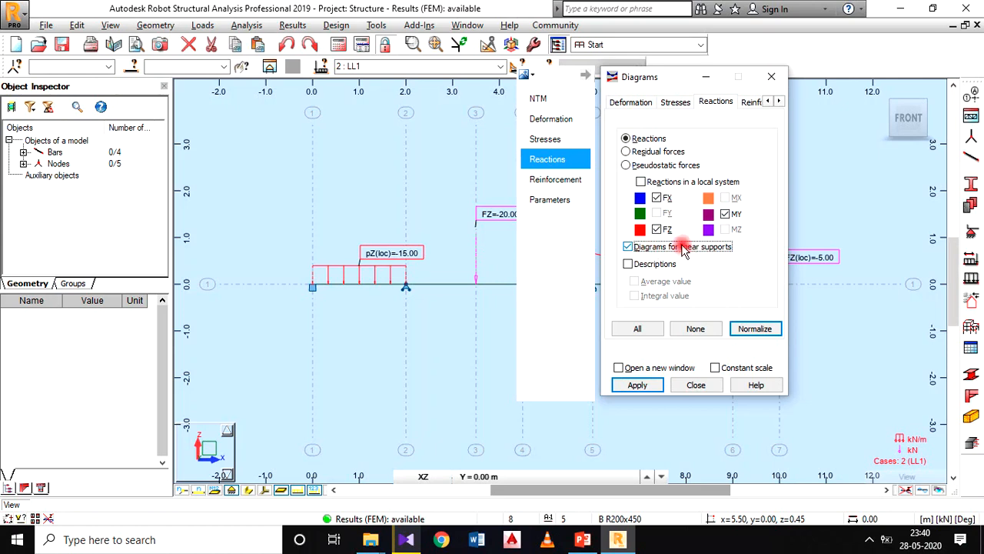
pyautogui.click(628, 264)
pyautogui.click(639, 326)
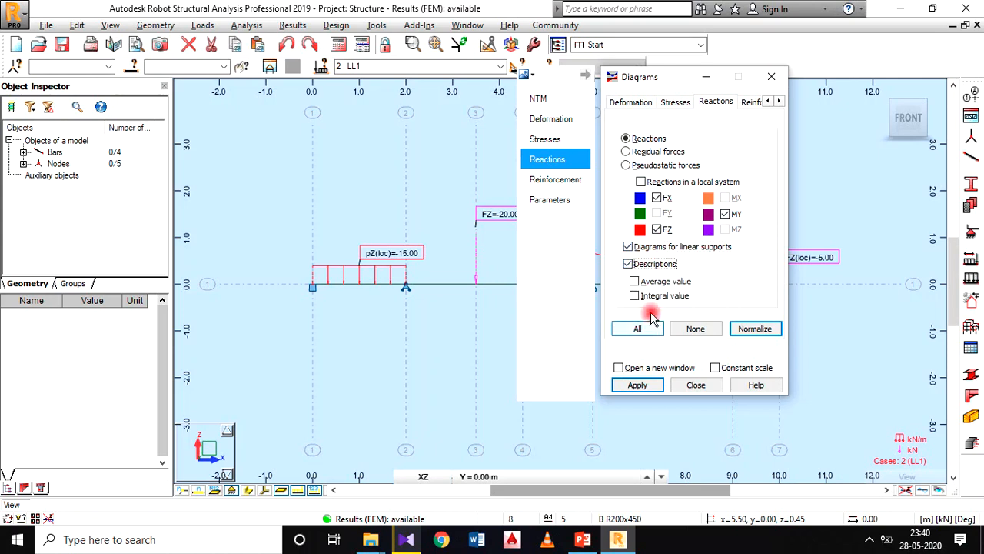
pyautogui.click(642, 329)
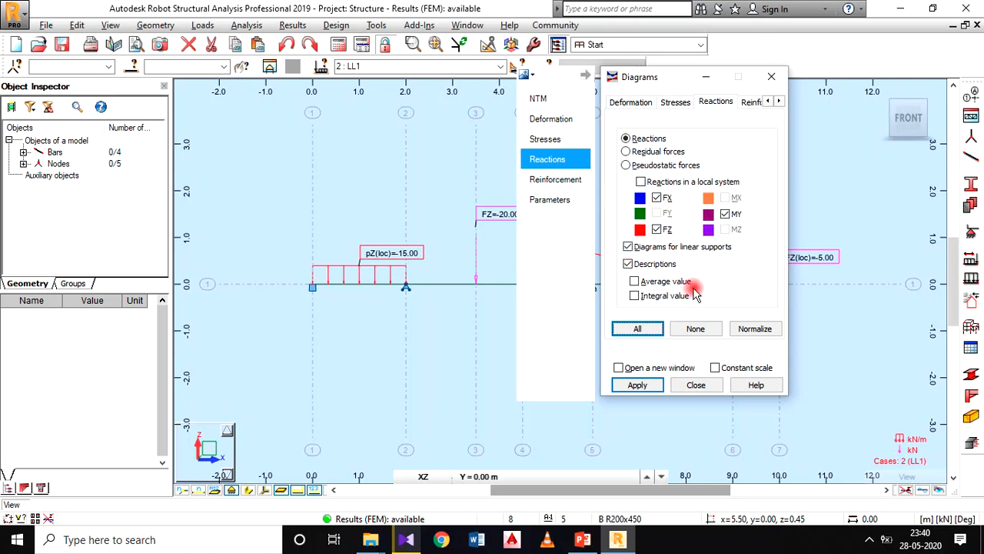
pyautogui.click(637, 385)
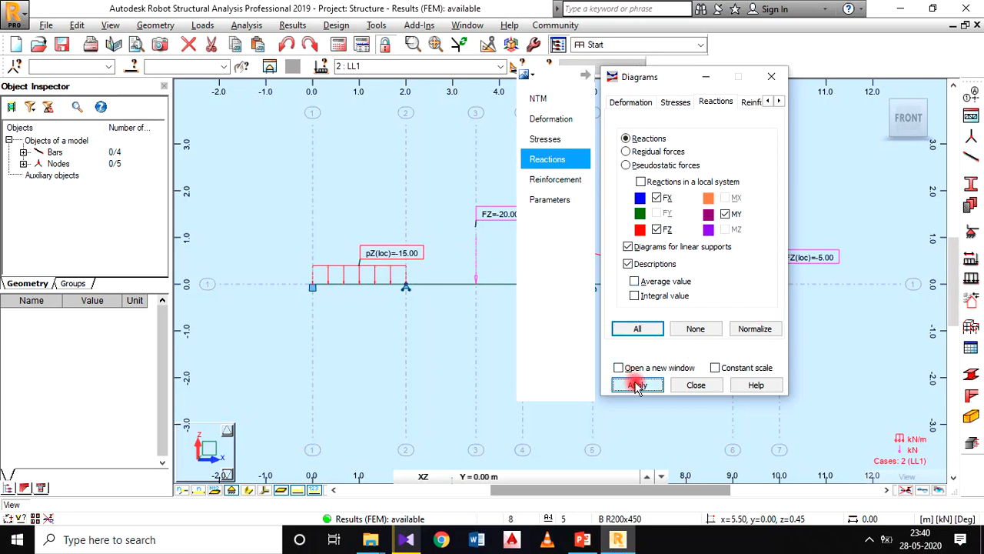
pyautogui.click(692, 385)
# Step: Move the FZ and MY reaction label of the fixed support at axis 1 below the beam
pyautogui.scroll(2, 441, 294)
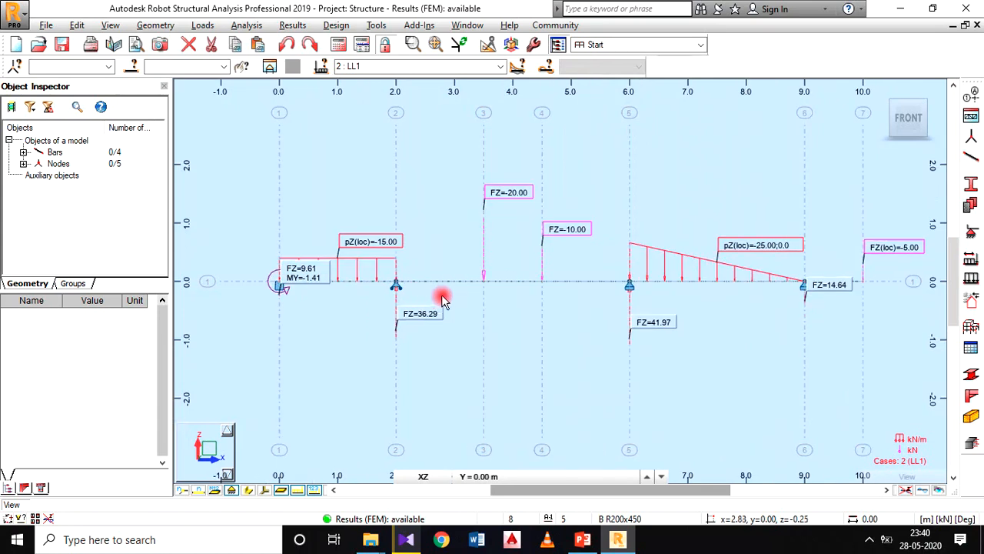
pyautogui.scroll(-1, 383, 289)
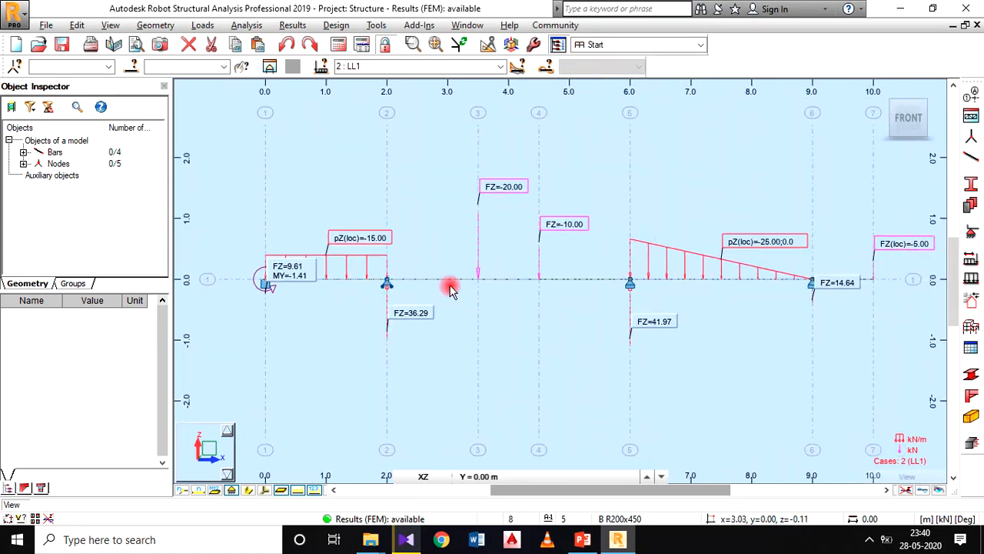
pyautogui.moveTo(609, 302); pyautogui.dragTo(602, 289, button='middle')
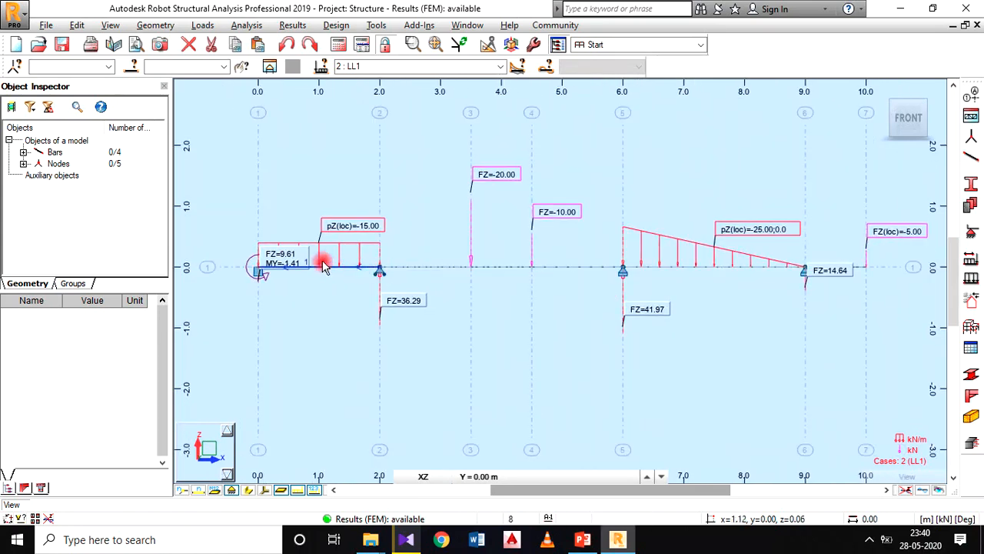
pyautogui.scroll(1, 279, 266)
pyautogui.moveTo(279, 261); pyautogui.dragTo(290, 311)
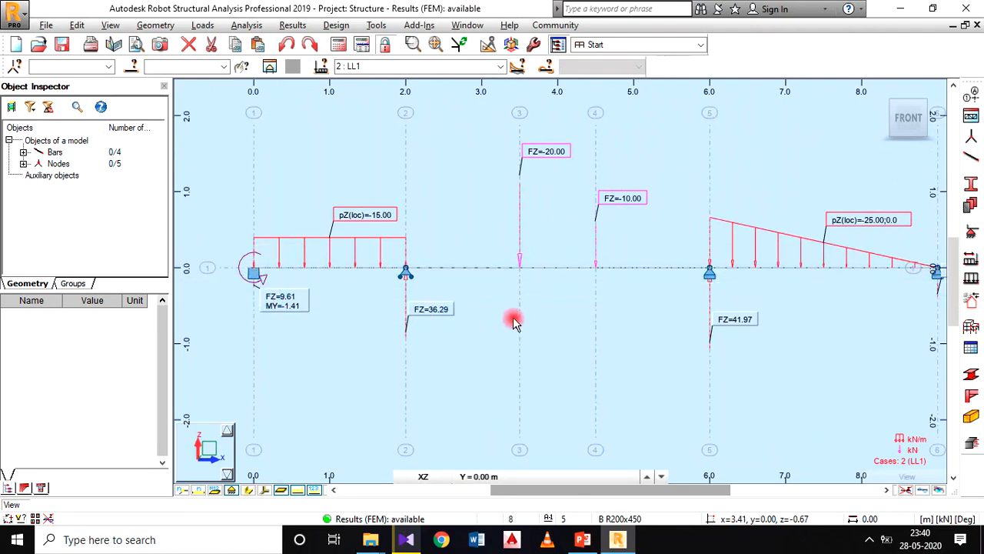
# Step: Move the FZ reaction label of the support at axis 6 clear below the beam
pyautogui.scroll(-1, 560, 281)
pyautogui.moveTo(561, 281); pyautogui.dragTo(459, 272, button='middle')
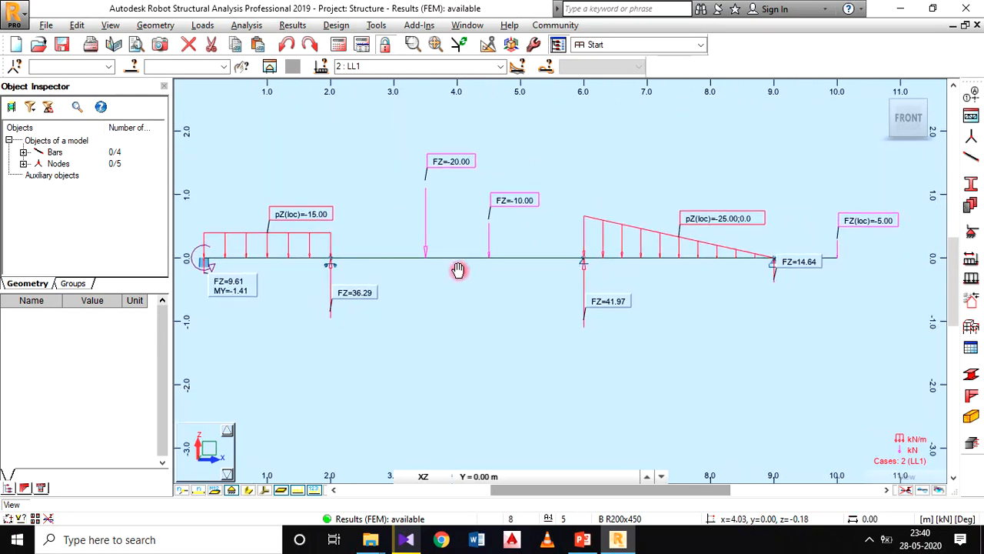
pyautogui.scroll(-1, 591, 282)
pyautogui.moveTo(758, 264); pyautogui.dragTo(778, 286)
pyautogui.moveTo(692, 316); pyautogui.dragTo(718, 303, button='middle')
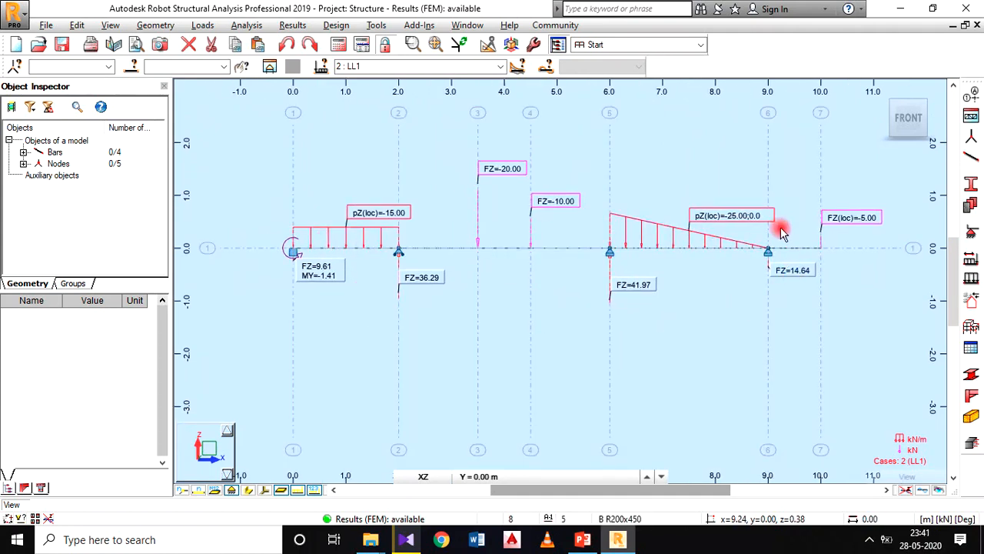
# Step: Examine the LL1 reaction forces and the fixed-end moment at each of the beam's supports
pyautogui.scroll(1, 317, 265)
pyautogui.scroll(-1, 332, 273)
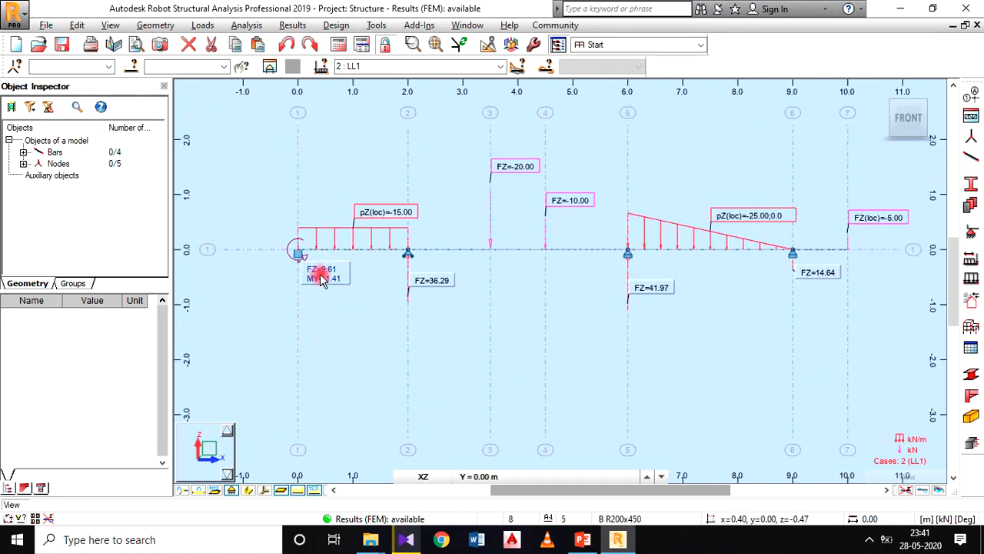
pyautogui.scroll(1, 321, 278)
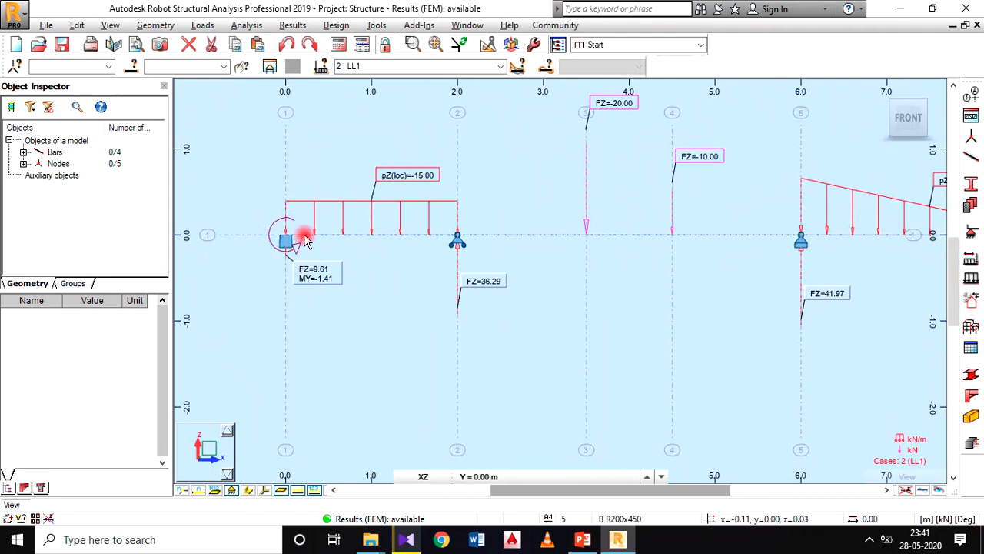
pyautogui.scroll(-2, 476, 246)
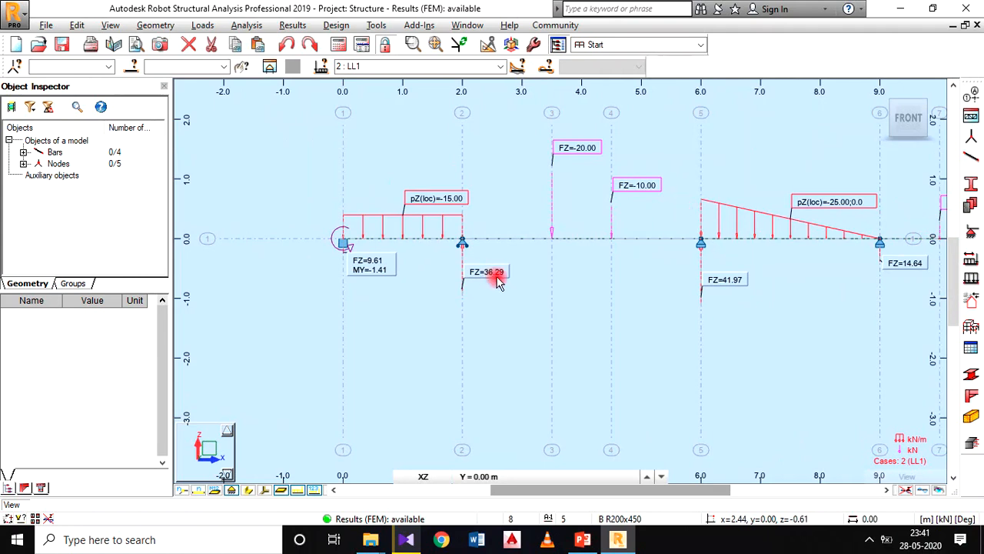
pyautogui.moveTo(524, 278); pyautogui.dragTo(462, 285, button='middle')
pyautogui.moveTo(565, 282); pyautogui.dragTo(527, 284, button='middle')
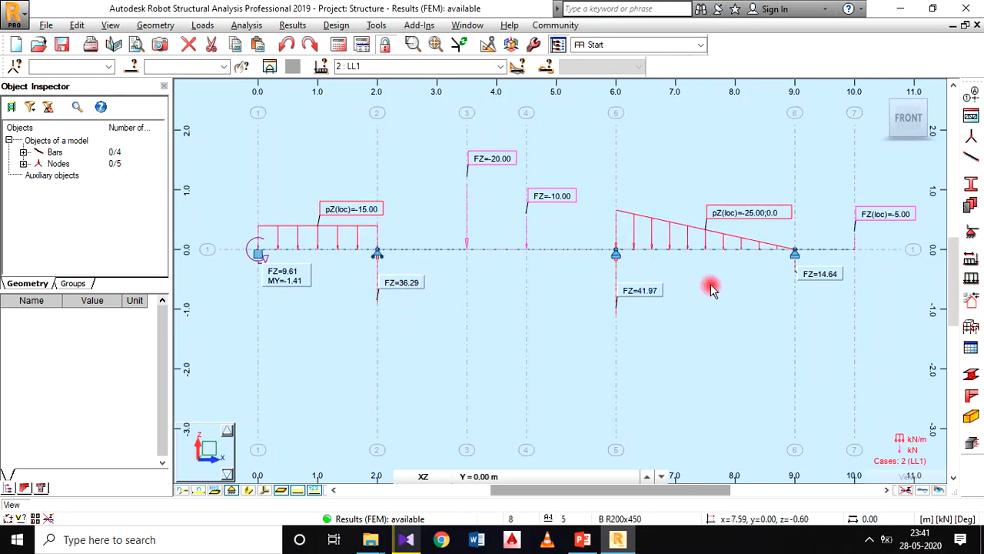
# Step: Capture the LL1 reactions view for the printout composition with the label CONTINUOUS BEAM 2, keeping the default capture settings
pyautogui.moveTo(693, 300); pyautogui.dragTo(698, 315, button='middle')
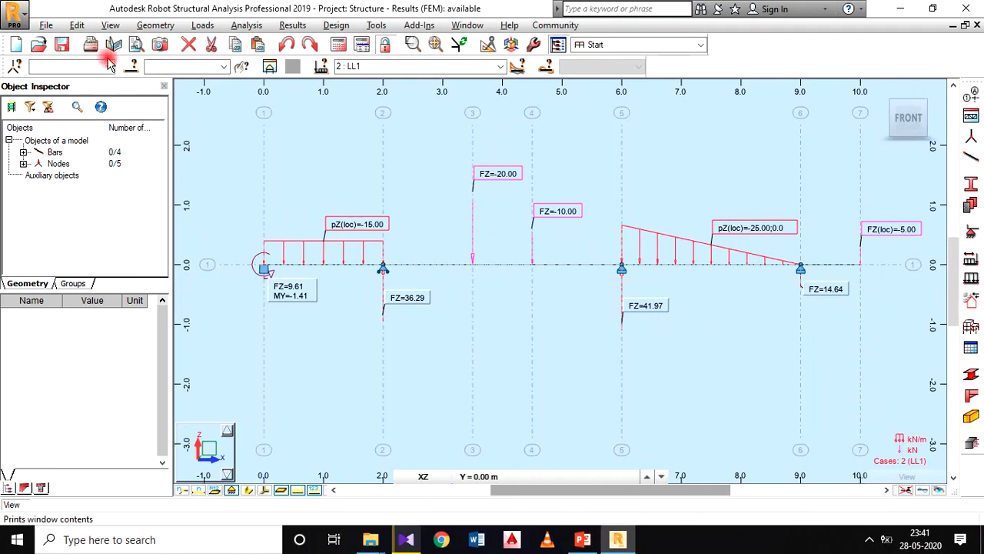
pyautogui.click(46, 25)
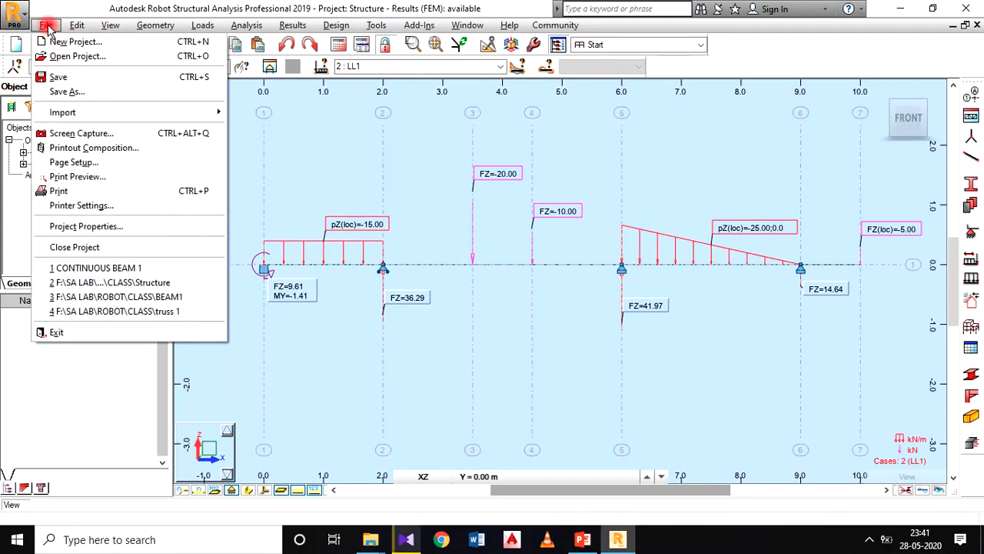
pyautogui.click(121, 135)
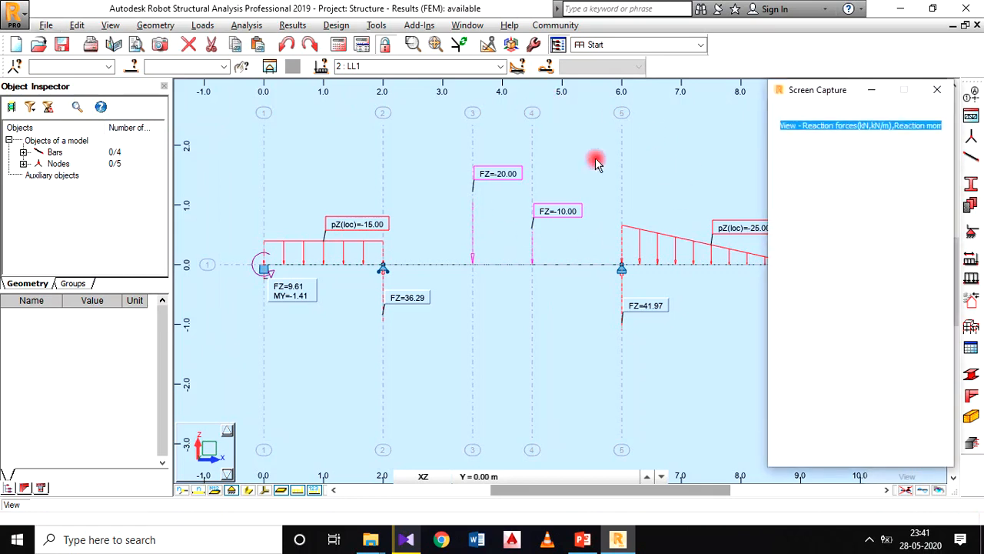
pyautogui.moveTo(826, 92); pyautogui.dragTo(587, 79)
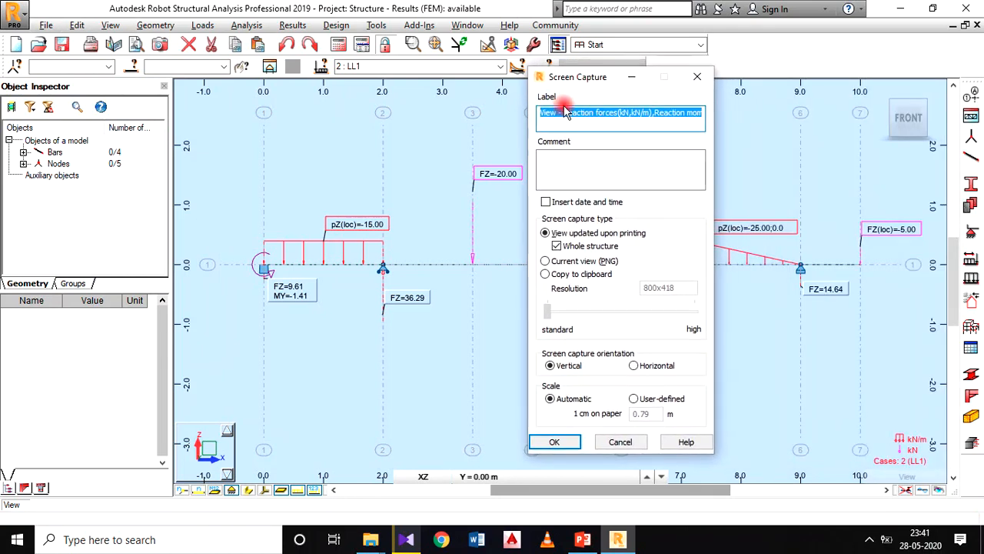
pyautogui.write('CONTINUOUS BEAM 2')
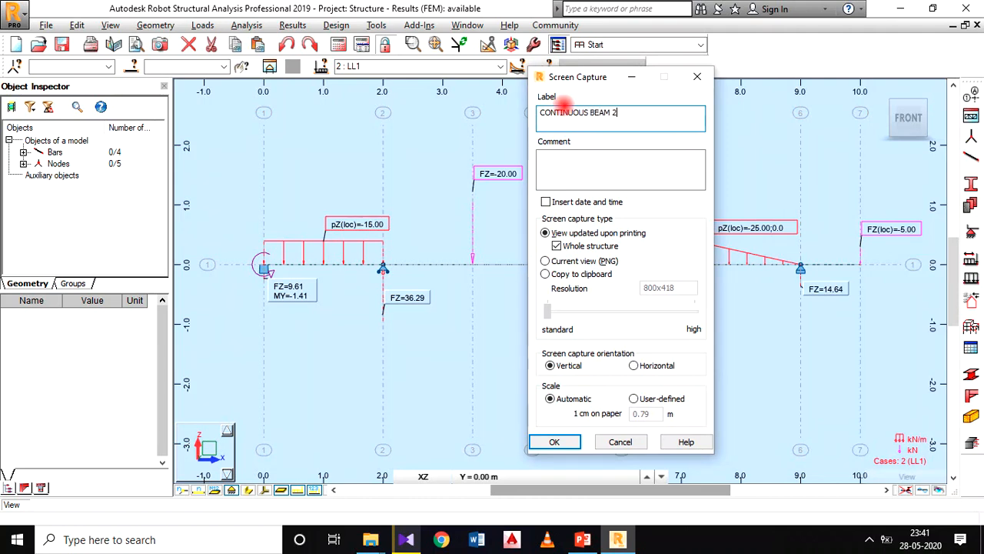
pyautogui.click(554, 442)
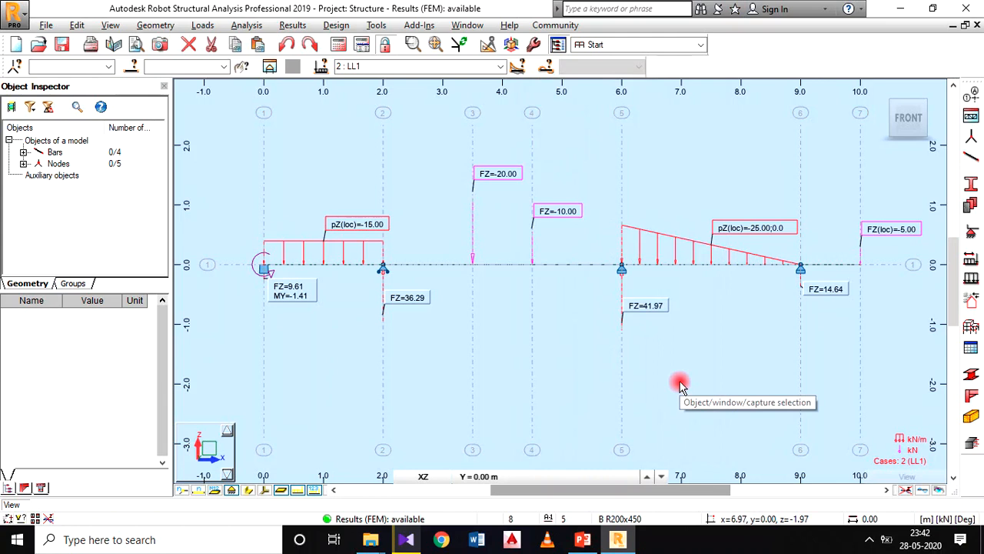
# Step: Hide the load symbols and load values in the beam view through the Display settings for loads
pyautogui.moveTo(566, 292); pyautogui.dragTo(562, 312, button='middle')
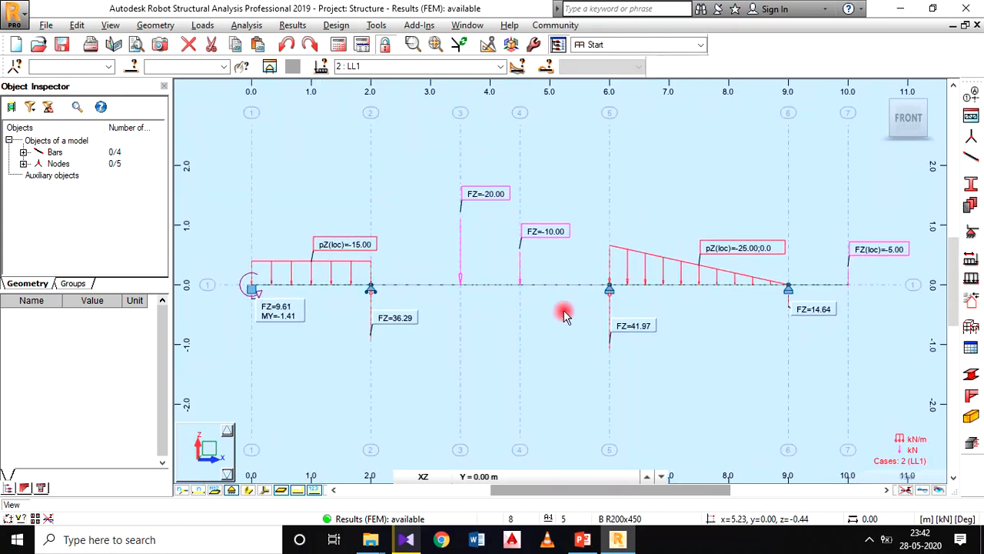
pyautogui.click(275, 288)
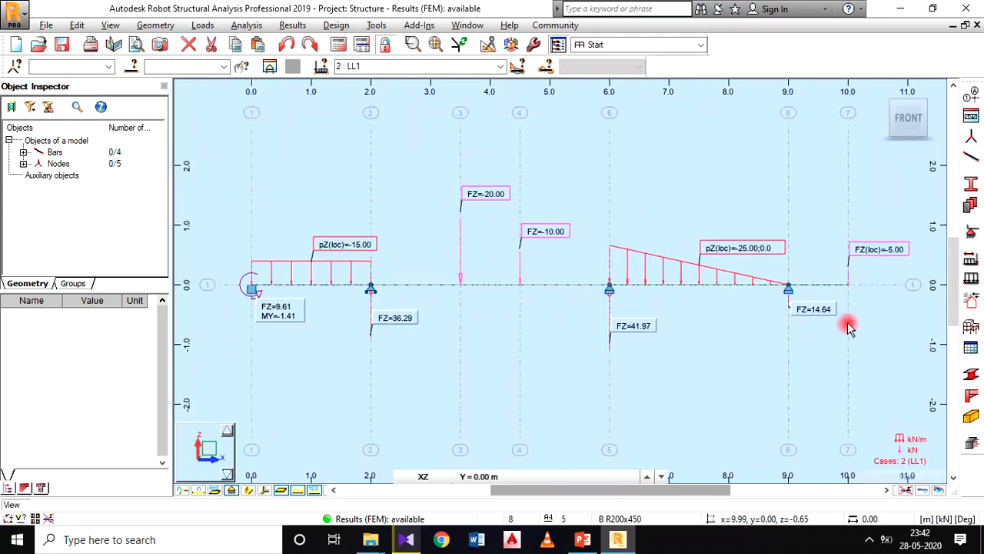
pyautogui.moveTo(551, 316); pyautogui.dragTo(560, 308, button='middle')
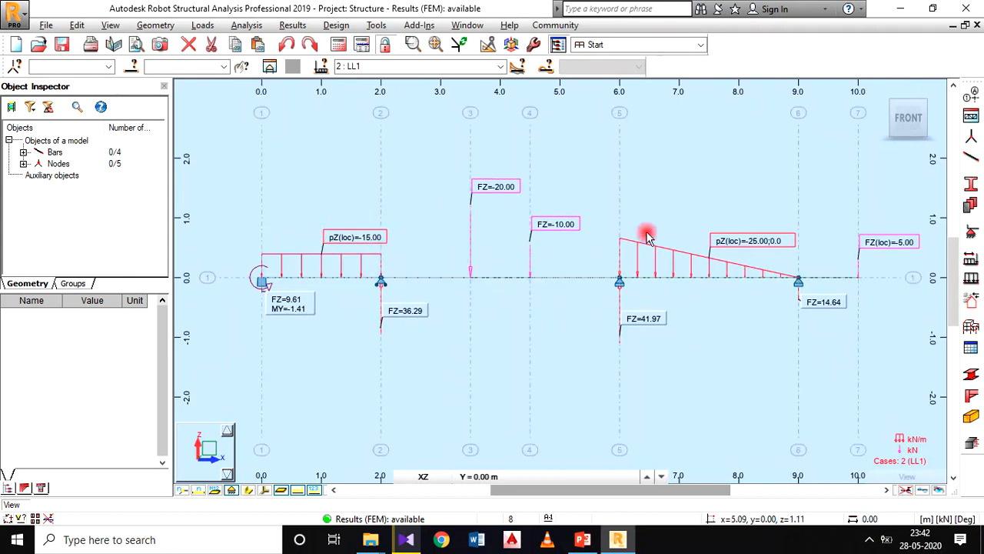
pyautogui.moveTo(514, 325); pyautogui.dragTo(512, 318, button='middle')
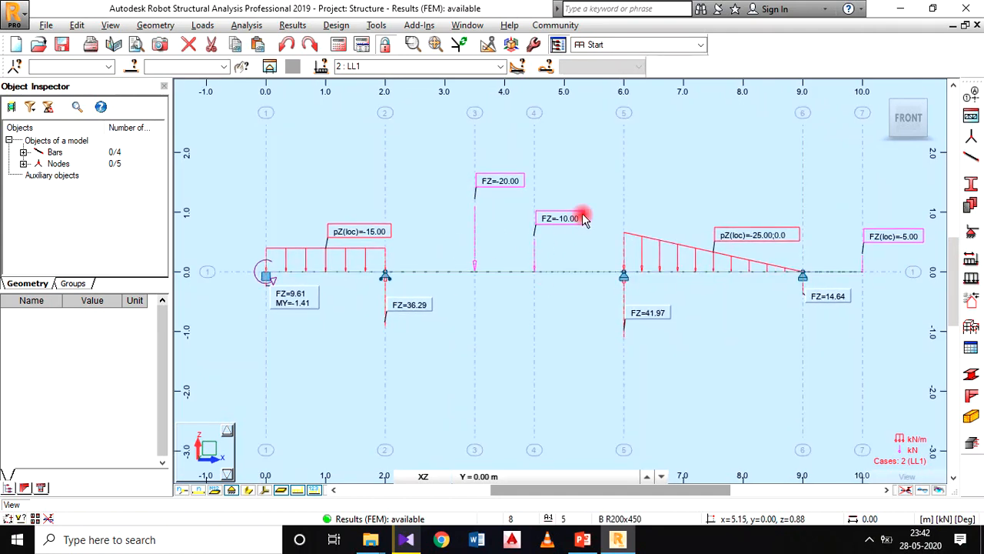
pyautogui.rightClick(482, 303)
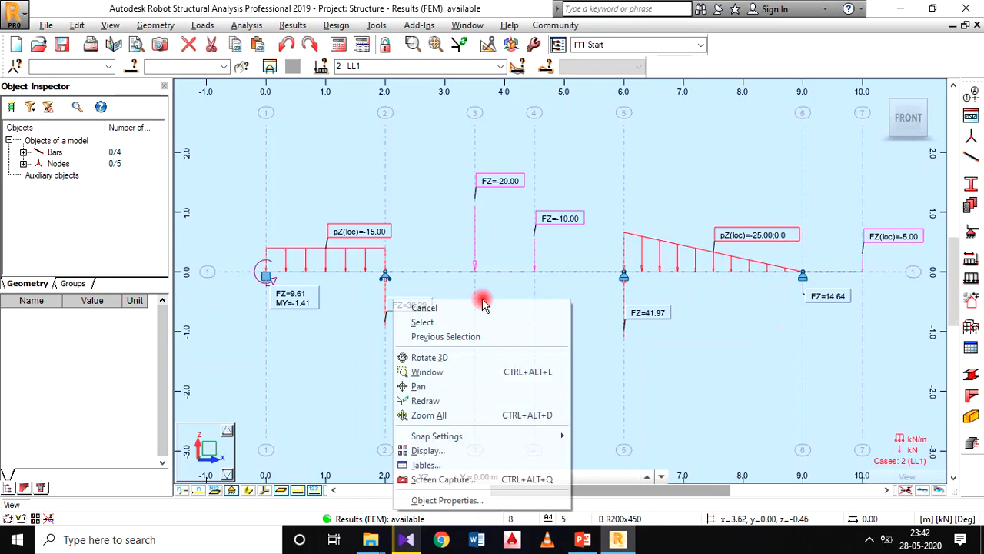
pyautogui.click(459, 450)
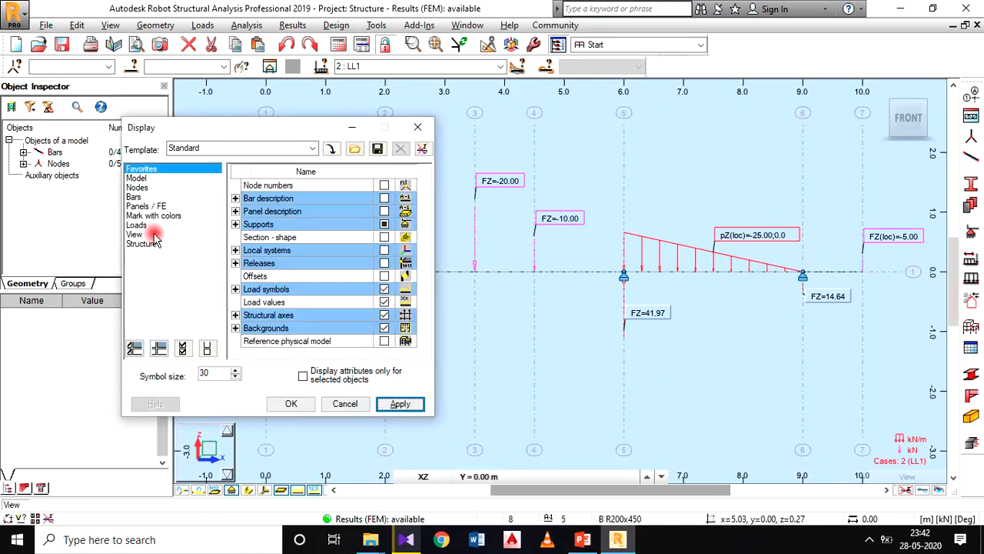
pyautogui.click(136, 223)
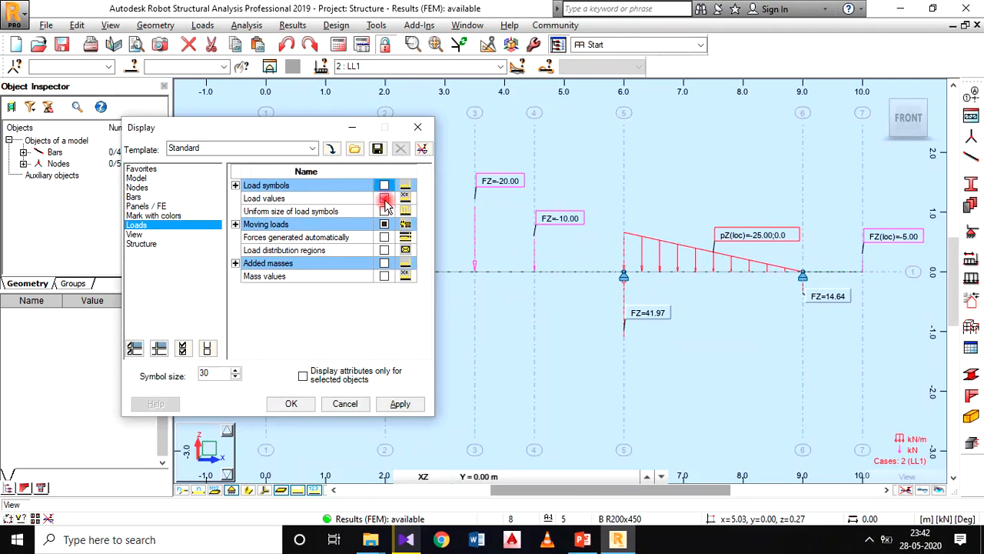
pyautogui.click(393, 405)
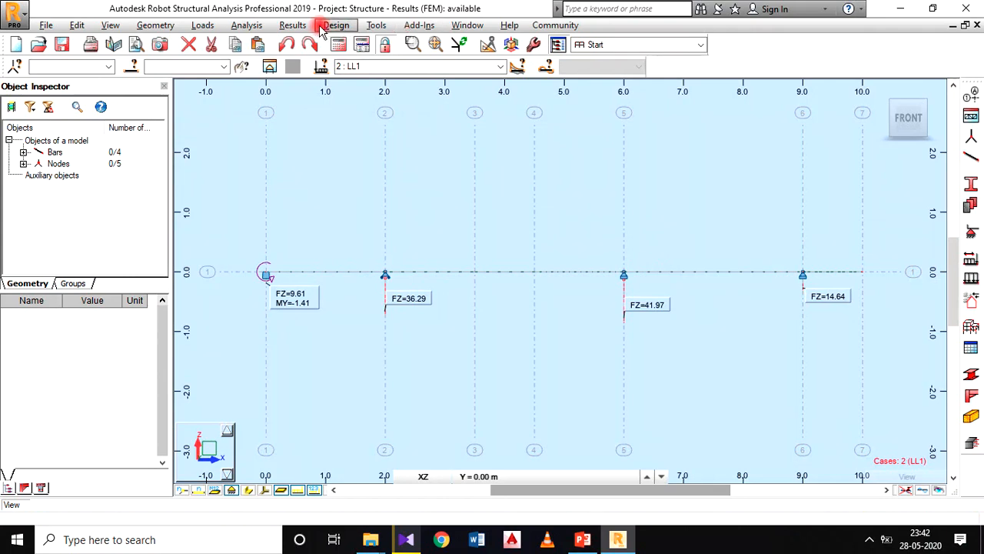
# Step: Deselect the FX, FZ and MY reactions in the Diagrams settings, along with diagrams for linear supports and descriptions
pyautogui.click(292, 25)
pyautogui.click(336, 79)
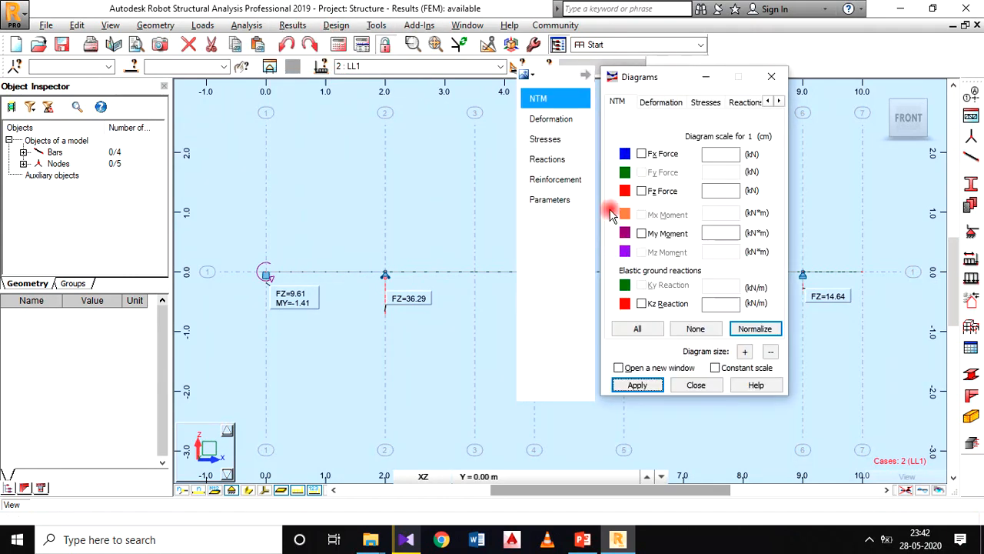
pyautogui.click(568, 163)
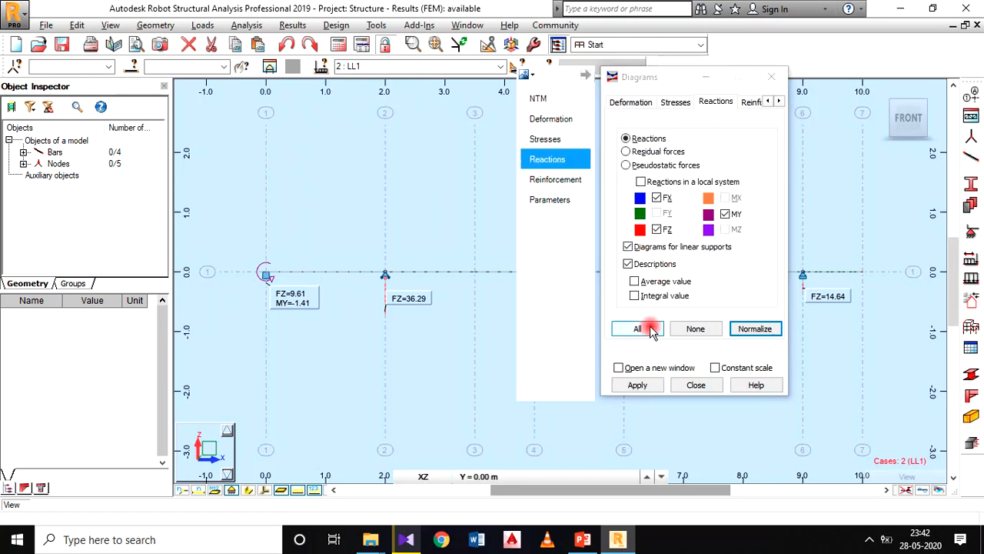
pyautogui.click(657, 199)
pyautogui.click(656, 229)
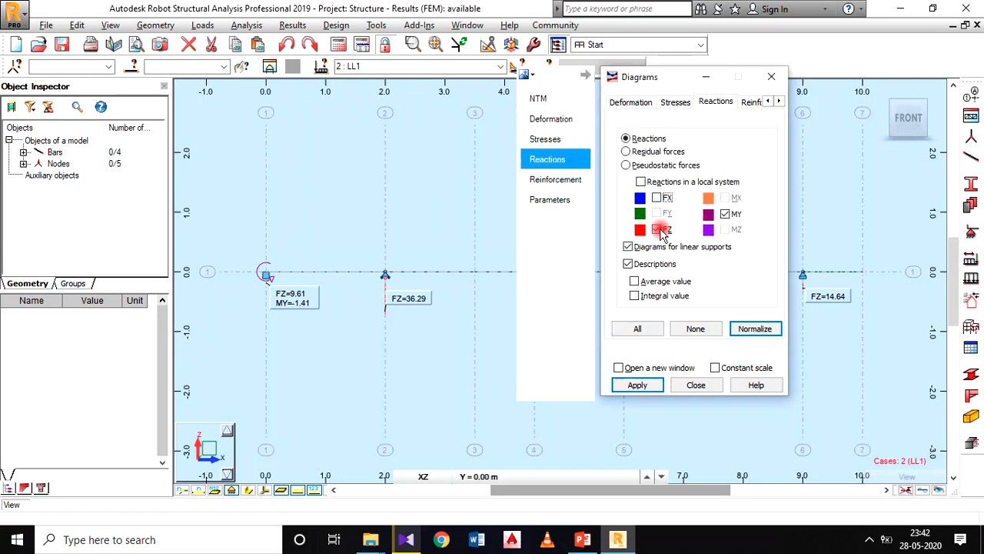
pyautogui.click(725, 214)
pyautogui.click(655, 216)
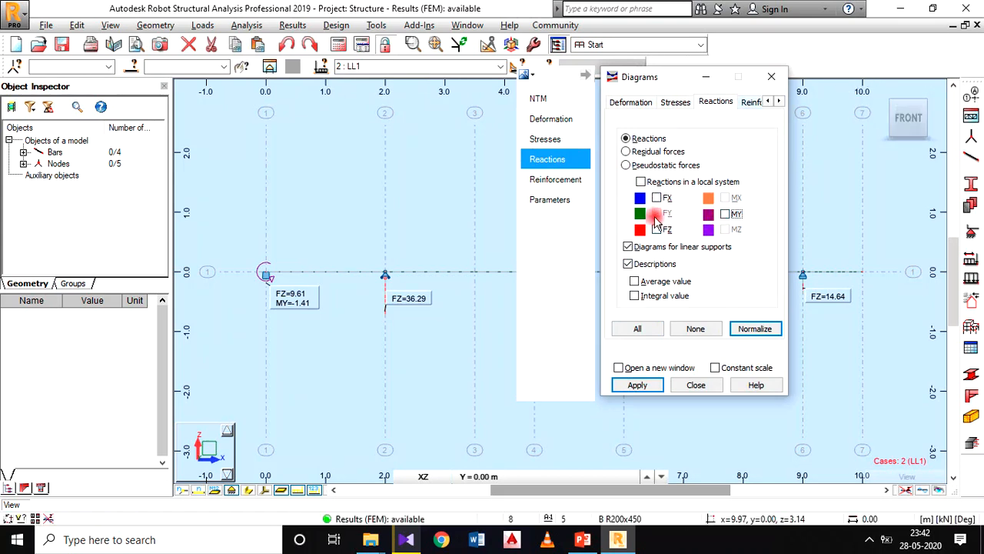
pyautogui.click(628, 247)
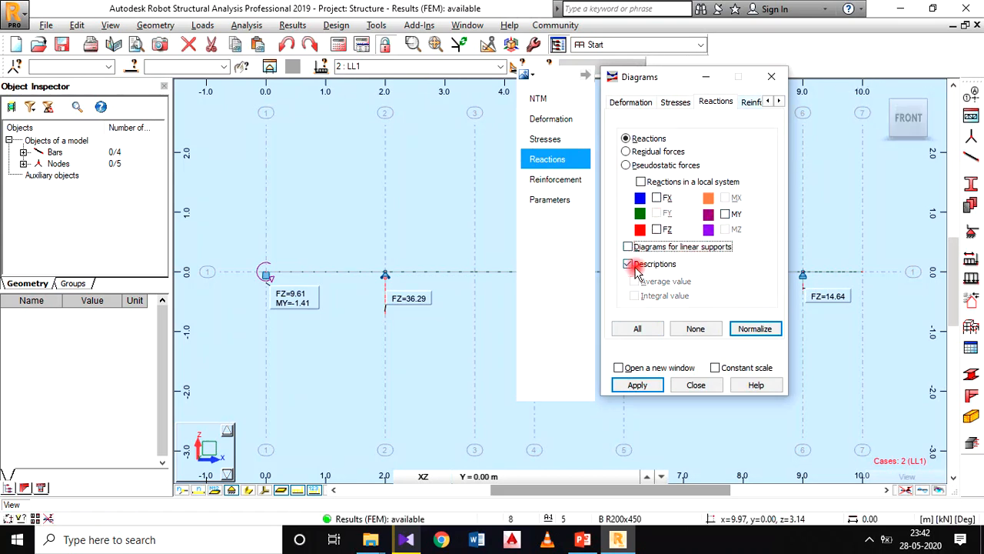
pyautogui.click(634, 266)
pyautogui.click(655, 196)
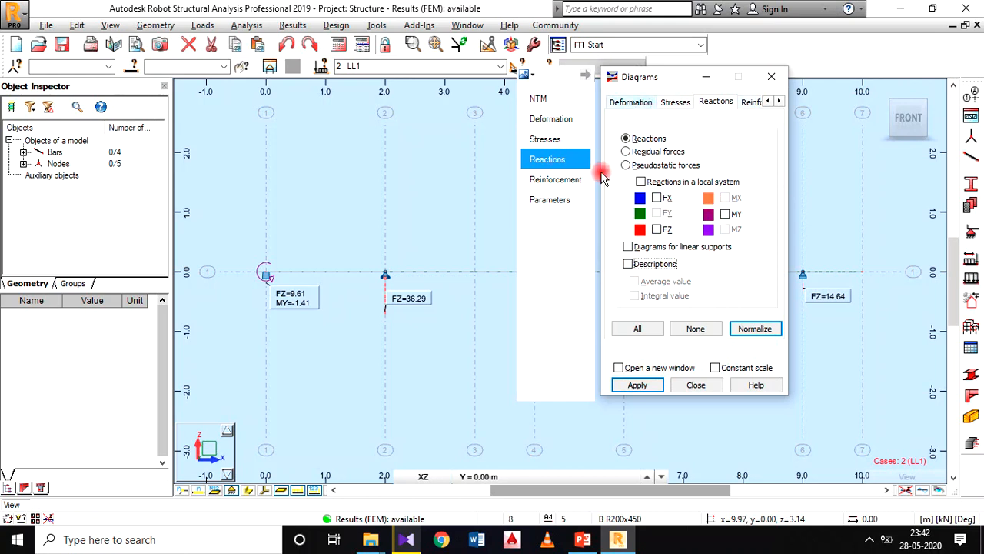
# Step: Enable Deformation and Exact deformation for bars, and apply both diagrams to the beam
pyautogui.click(564, 121)
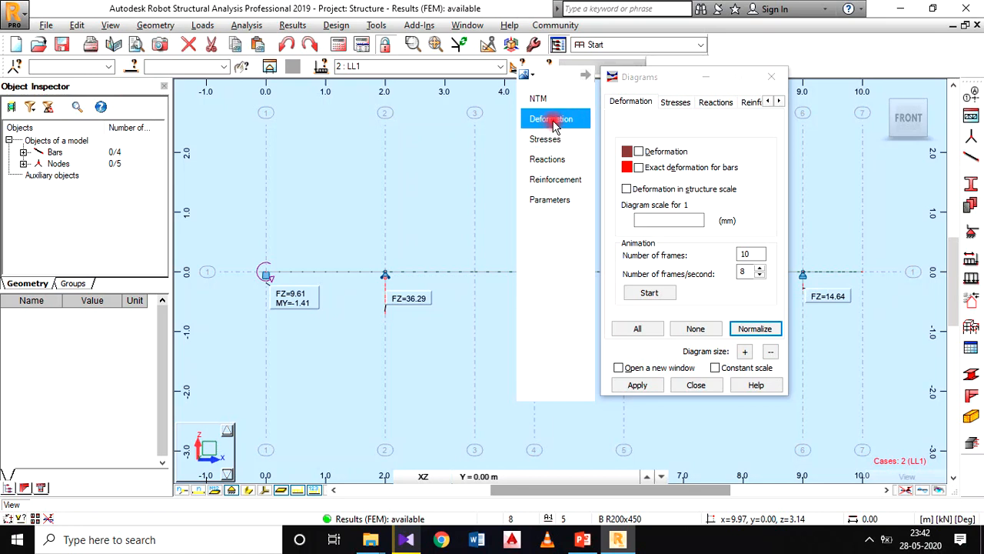
pyautogui.click(639, 152)
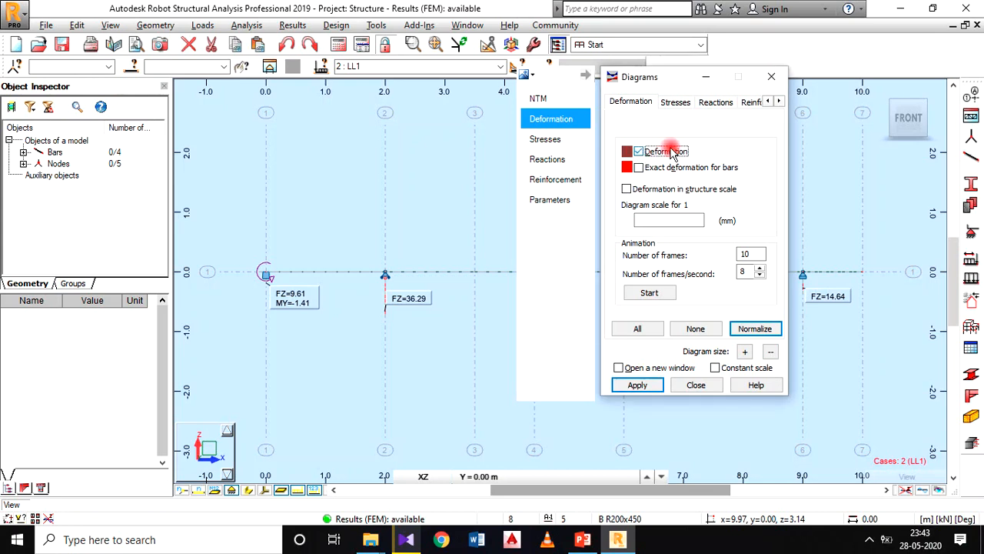
pyautogui.click(637, 169)
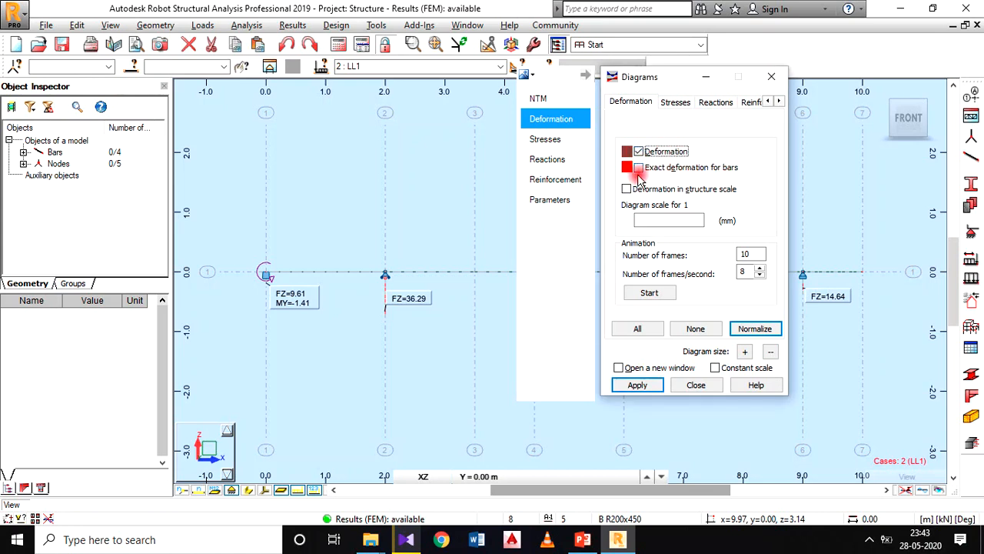
pyautogui.click(641, 169)
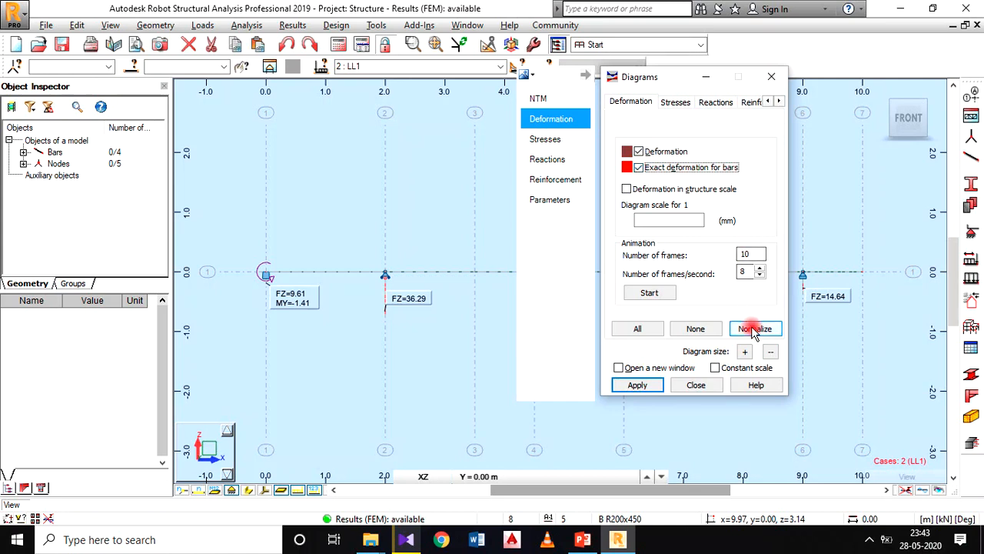
pyautogui.click(637, 382)
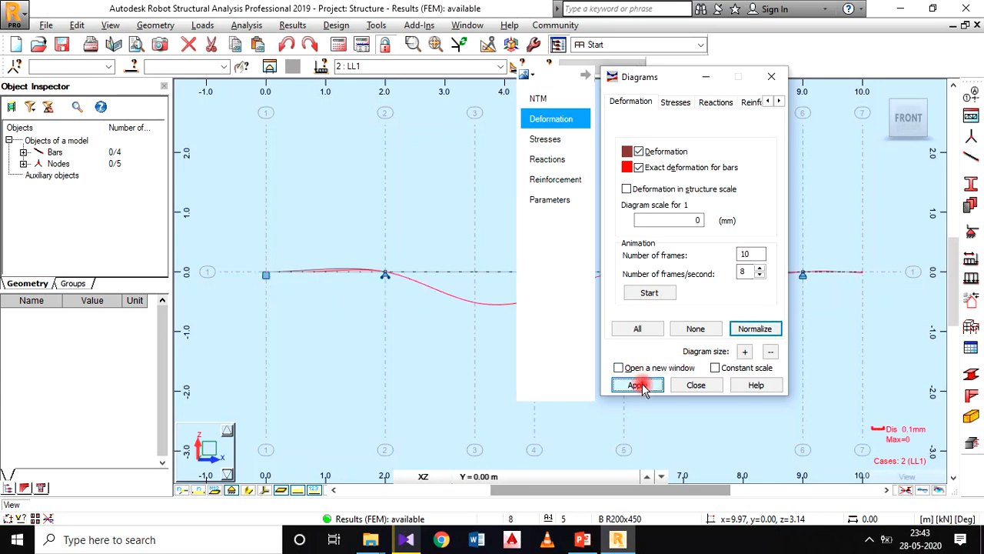
# Step: Normalize the deformation diagrams and compare the two deflection curves along the beam, closely around the first interior support
pyautogui.moveTo(639, 77); pyautogui.dragTo(682, 135)
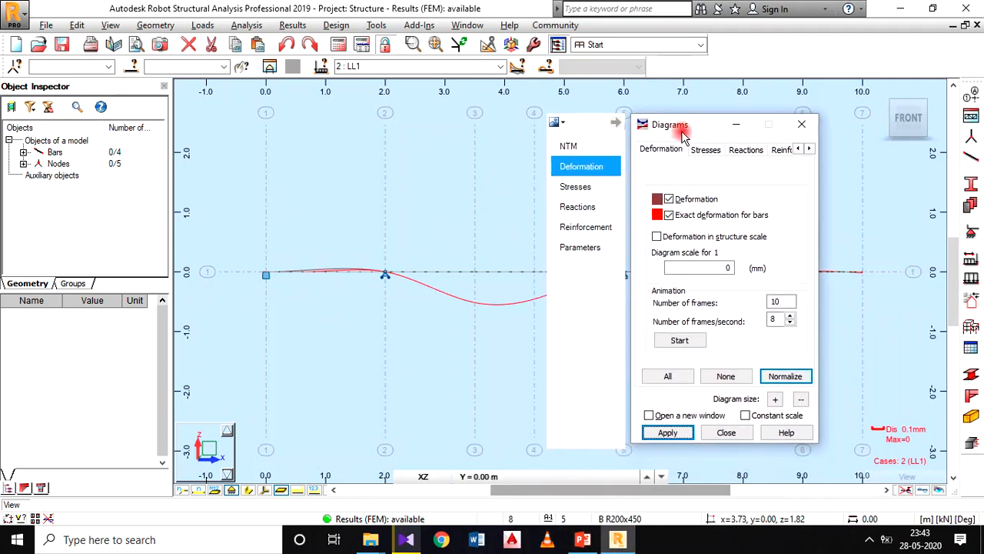
pyautogui.click(782, 376)
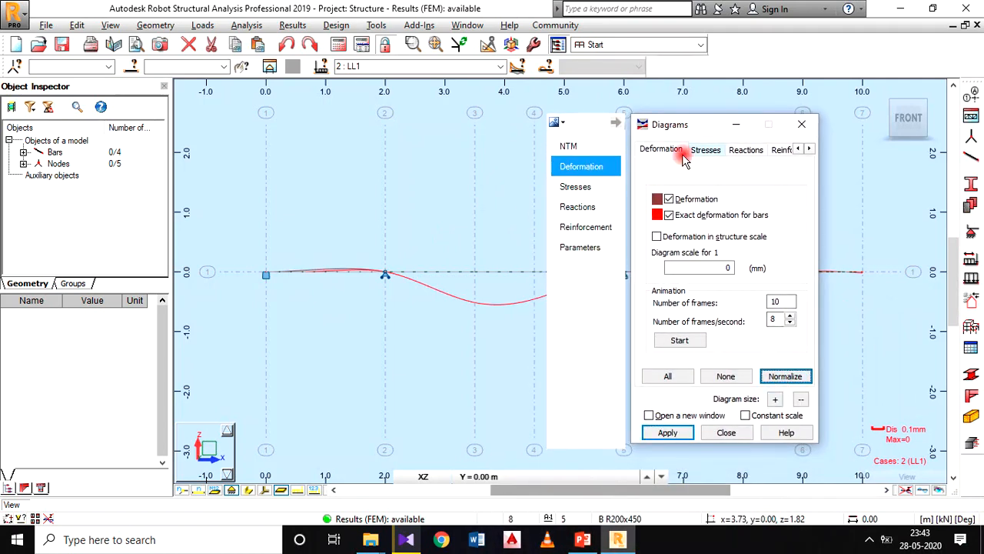
pyautogui.moveTo(699, 124); pyautogui.dragTo(752, 103)
pyautogui.click(838, 355)
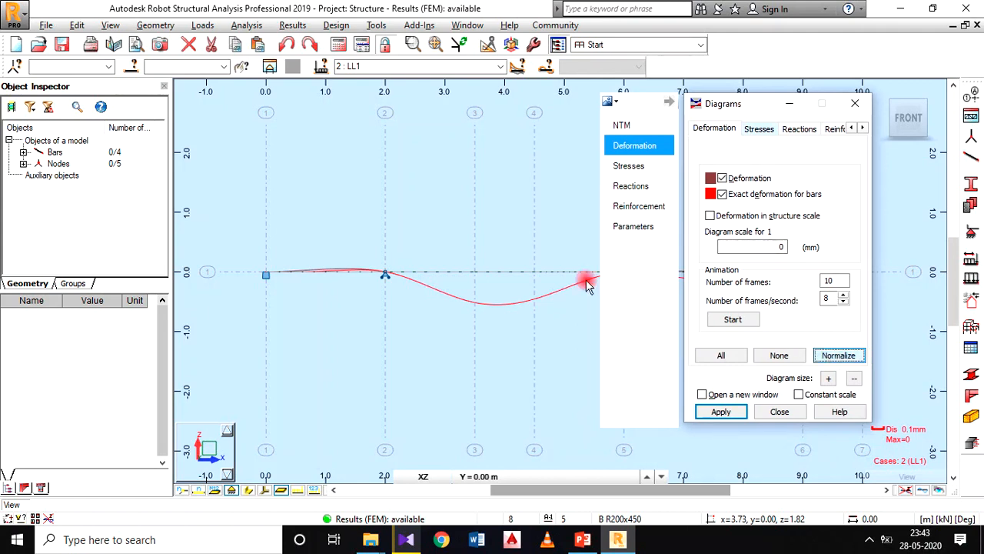
pyautogui.scroll(1, 374, 275)
pyautogui.scroll(1, 305, 259)
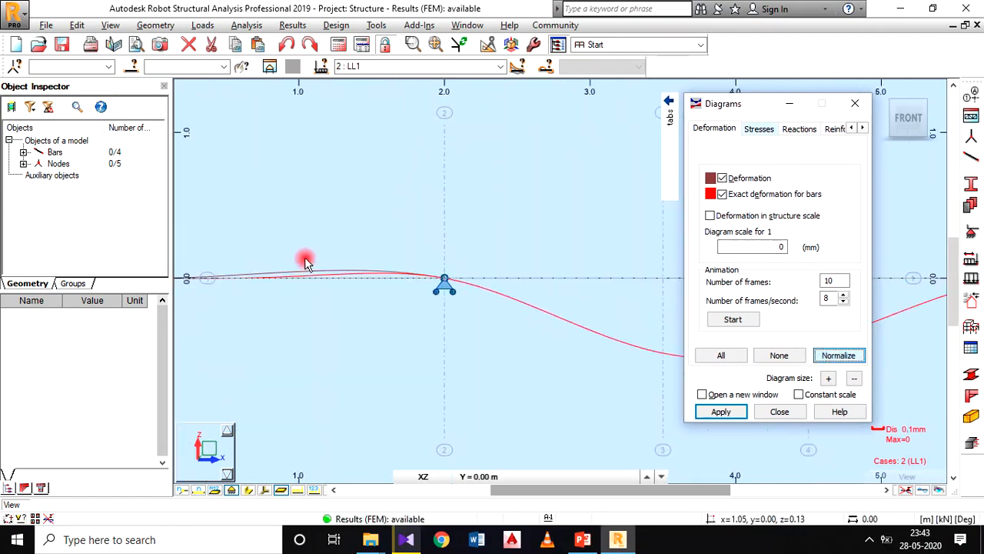
pyautogui.scroll(-2, 592, 285)
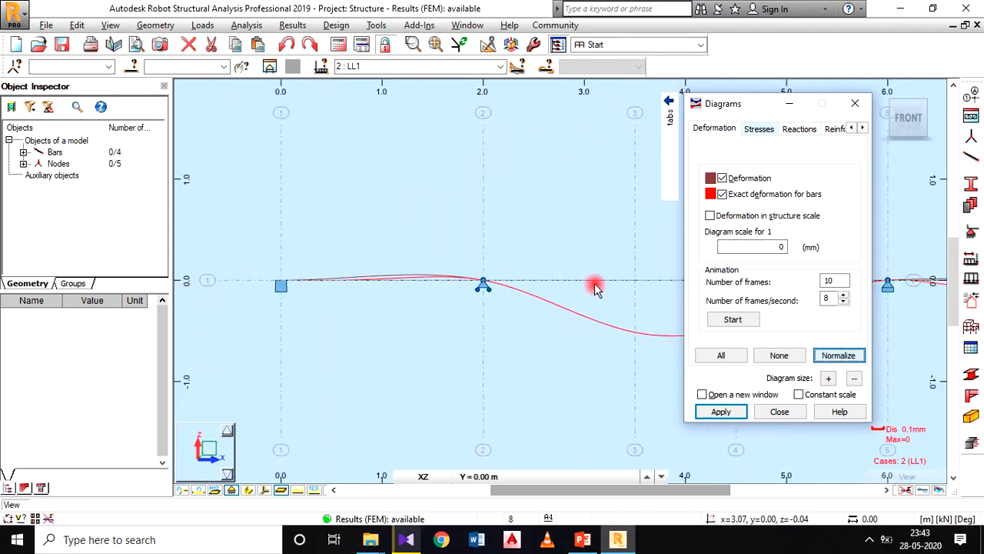
pyautogui.scroll(-2, 573, 222)
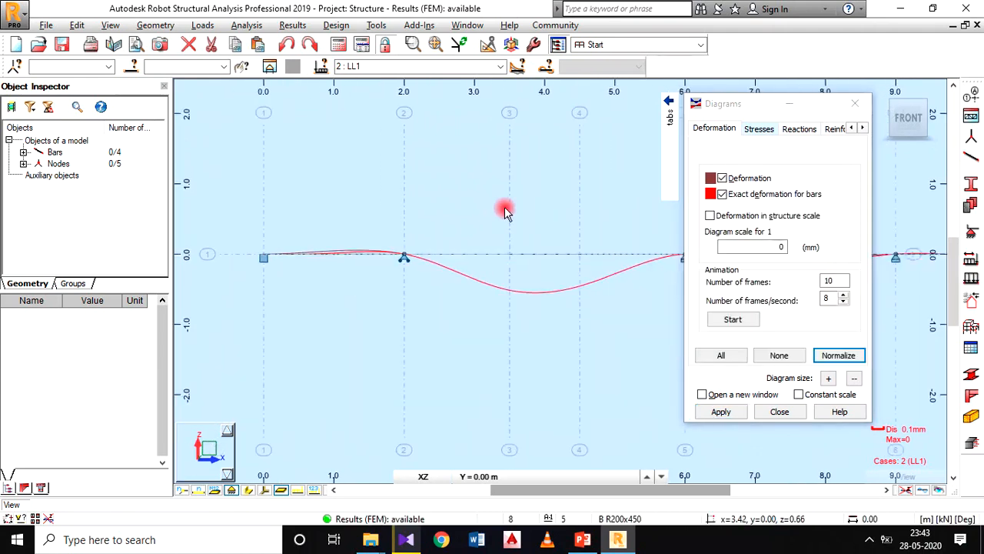
pyautogui.scroll(-1, 468, 198)
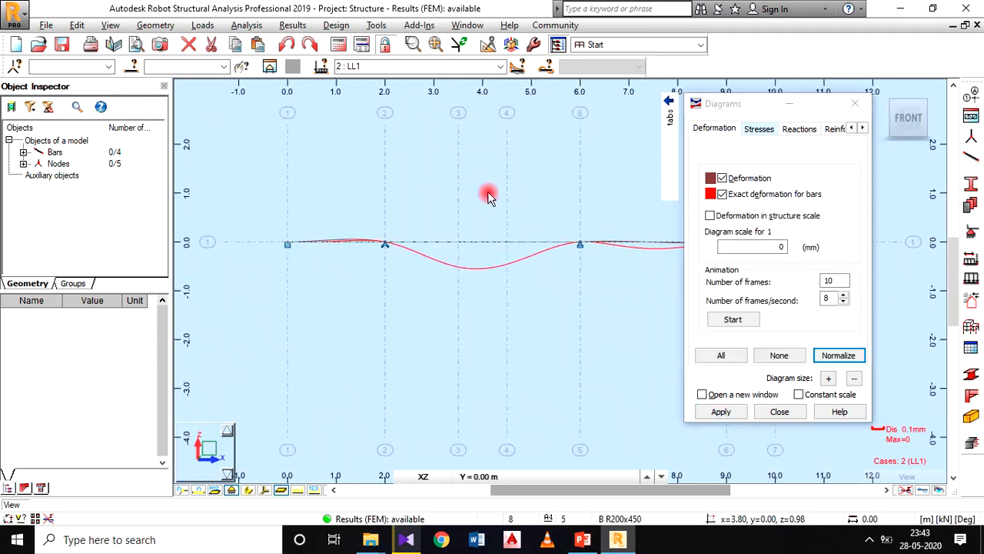
# Step: Turn off the plain Deformation diagram and apply, leaving only Exact deformation for bars selected
pyautogui.moveTo(482, 191); pyautogui.dragTo(467, 199, button='middle')
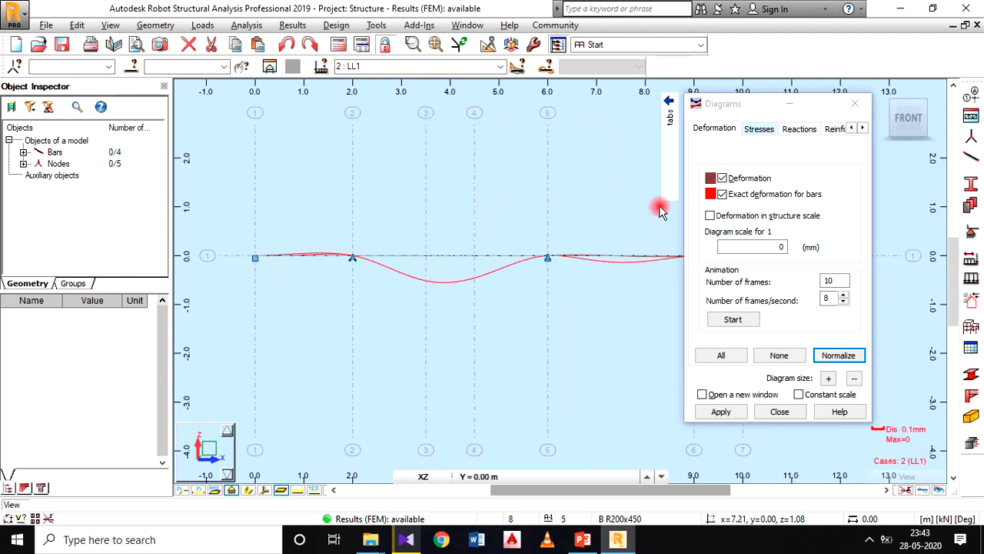
pyautogui.click(723, 178)
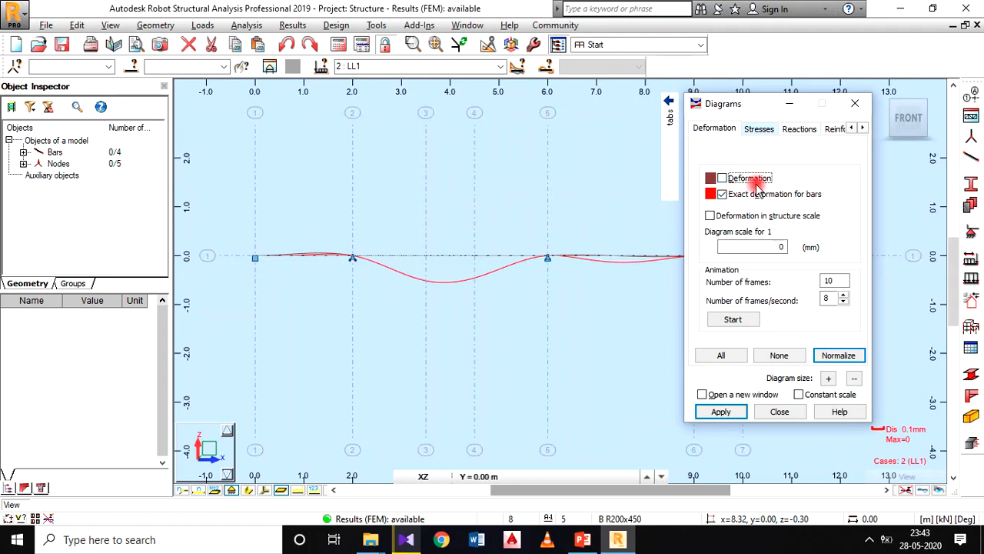
pyautogui.click(726, 410)
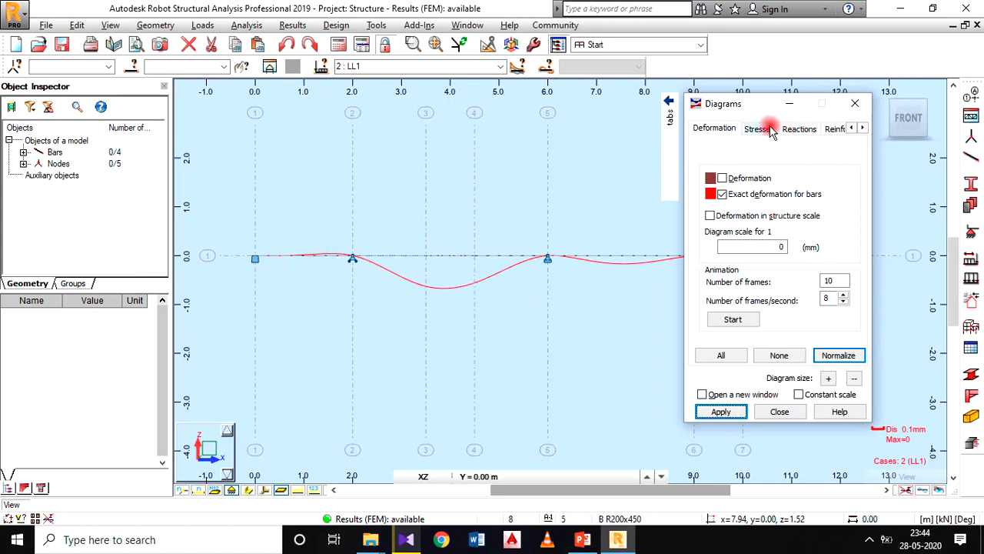
# Step: Set the diagram parameters to labels with All values, differentiated signs and filled diagrams, apply them and close the Diagrams settings
pyautogui.moveTo(657, 113)
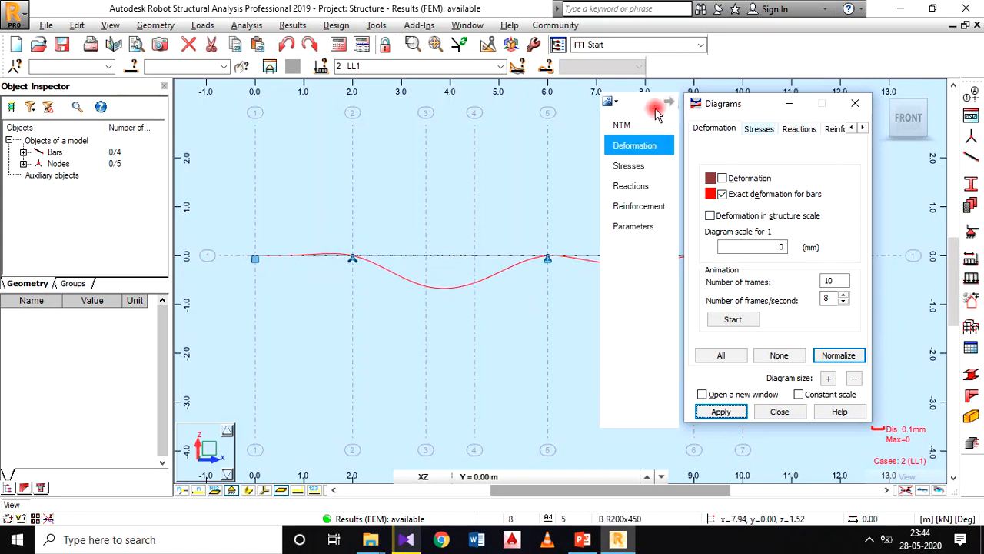
pyautogui.click(636, 227)
pyautogui.click(751, 198)
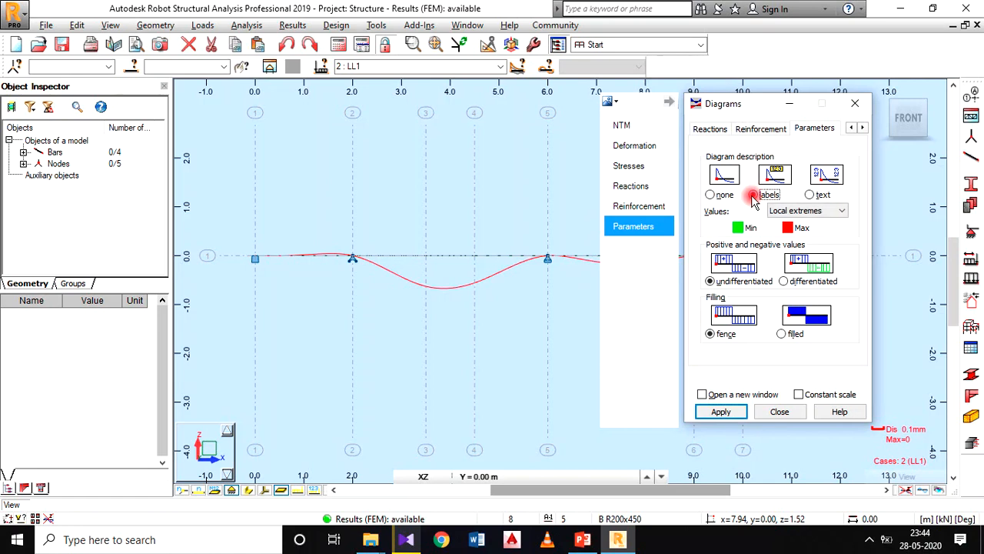
pyautogui.click(800, 300)
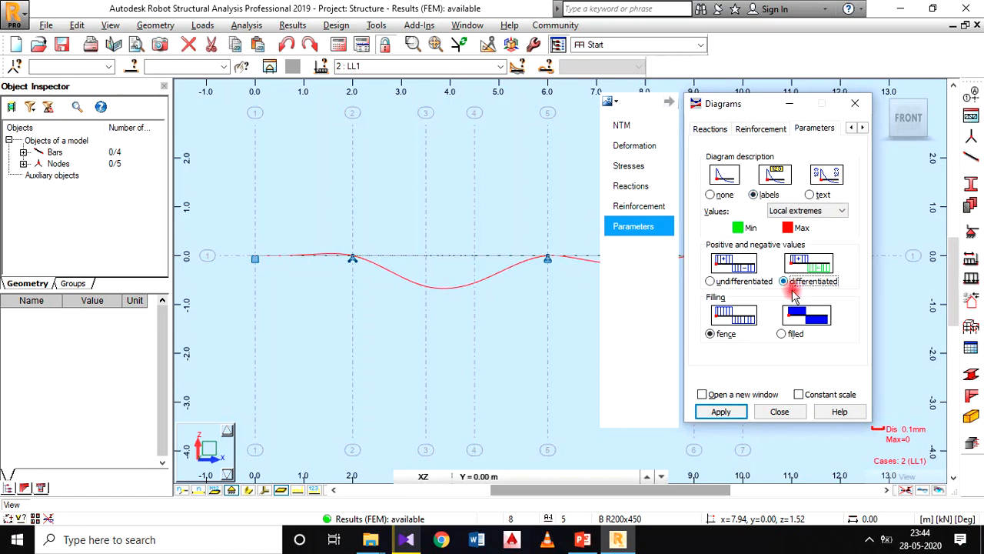
pyautogui.click(781, 333)
pyautogui.click(787, 228)
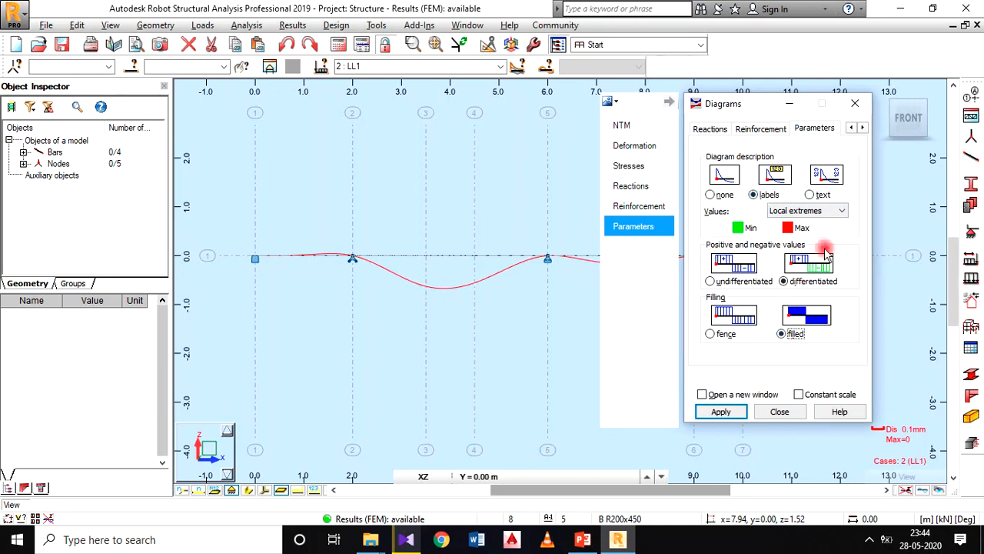
pyautogui.click(803, 212)
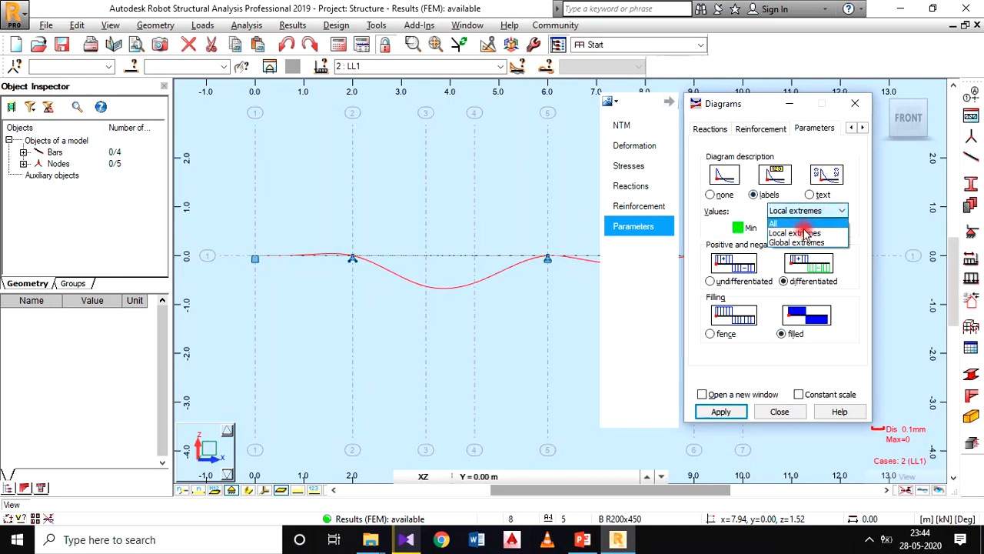
pyautogui.click(800, 224)
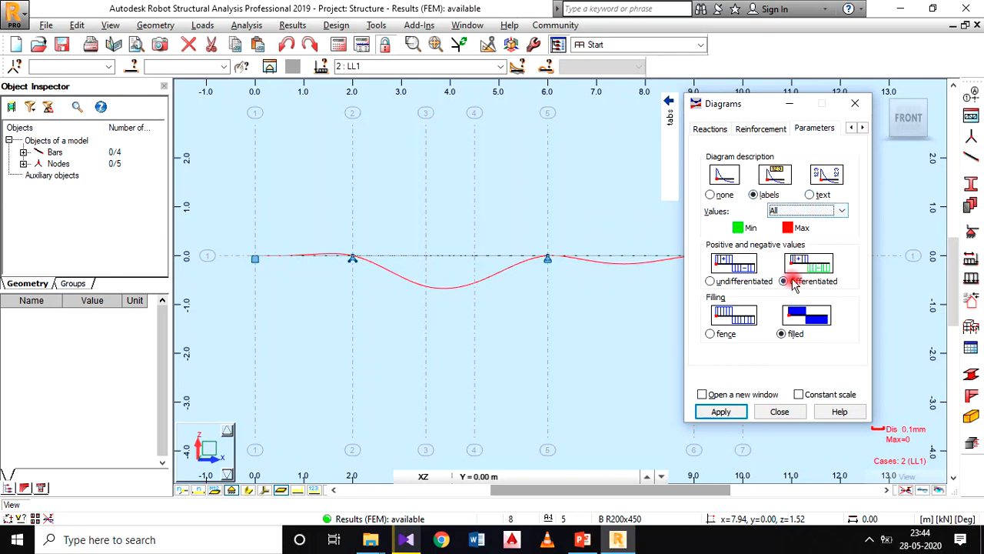
pyautogui.click(722, 411)
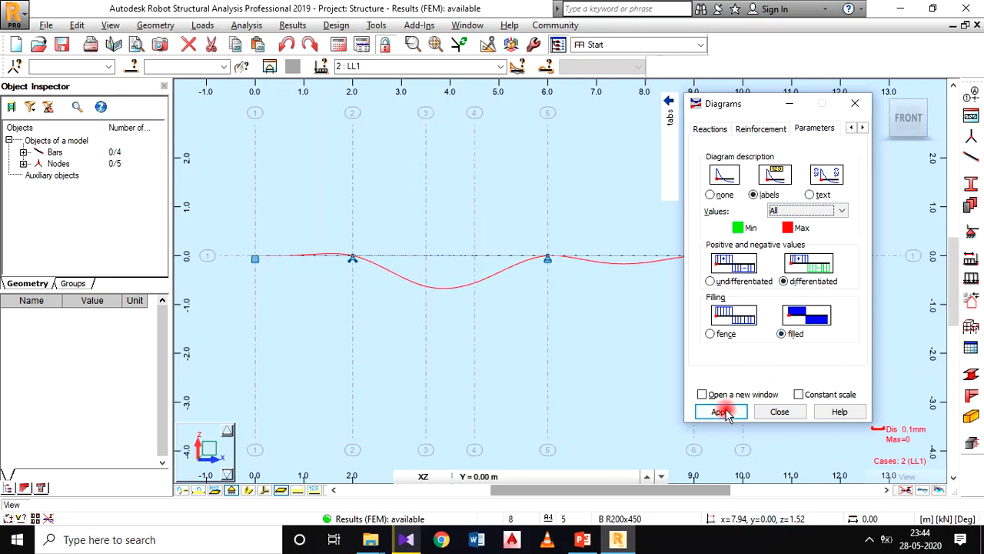
pyautogui.click(776, 412)
# Step: Set the displacement unit format to three decimal places in the job preferences, keeping millimetres
pyautogui.scroll(1, 477, 256)
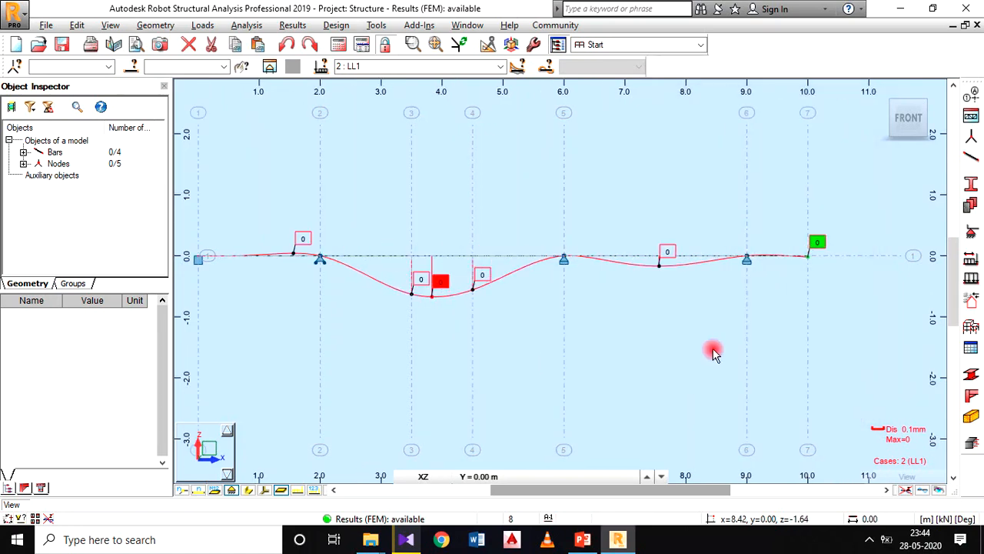
pyautogui.scroll(-1, 353, 244)
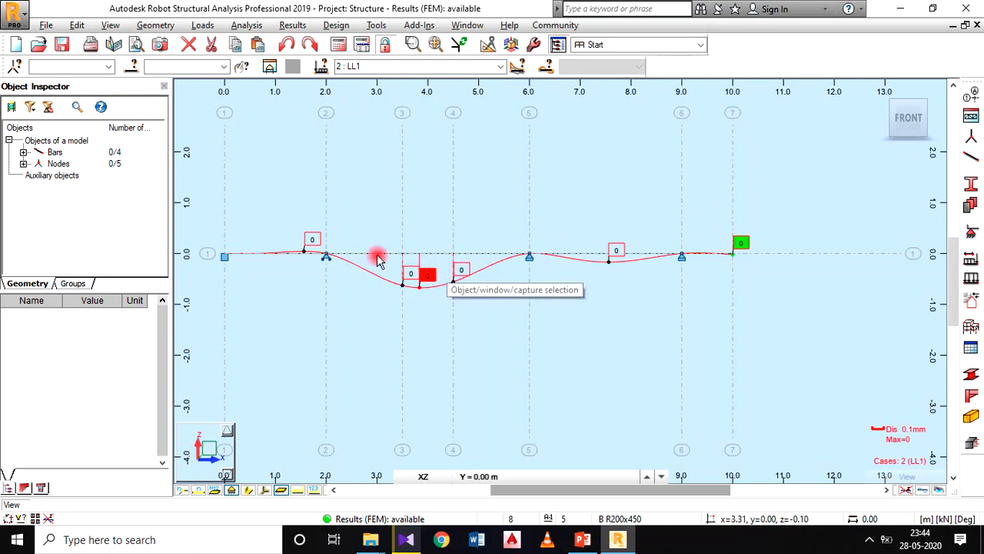
pyautogui.scroll(1, 312, 240)
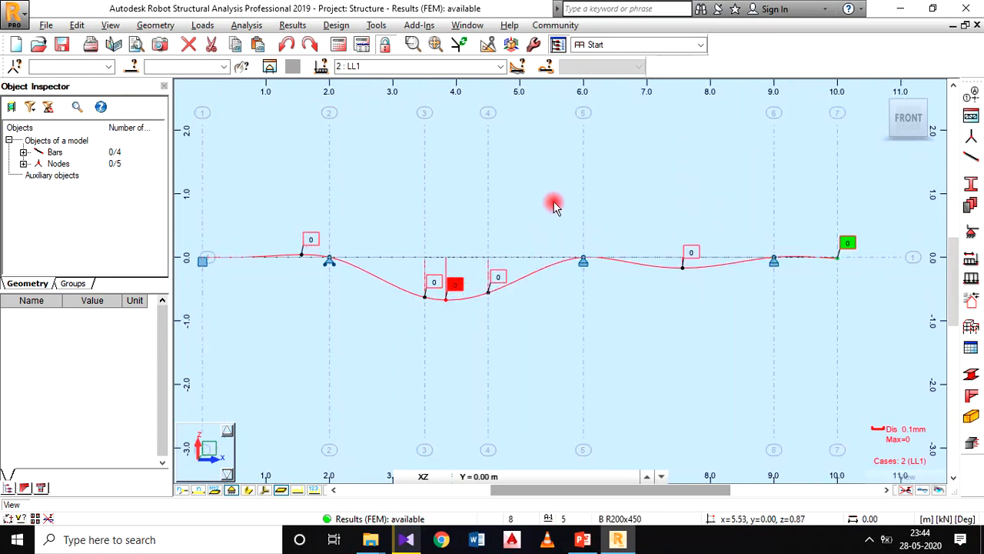
pyautogui.scroll(-1, 584, 170)
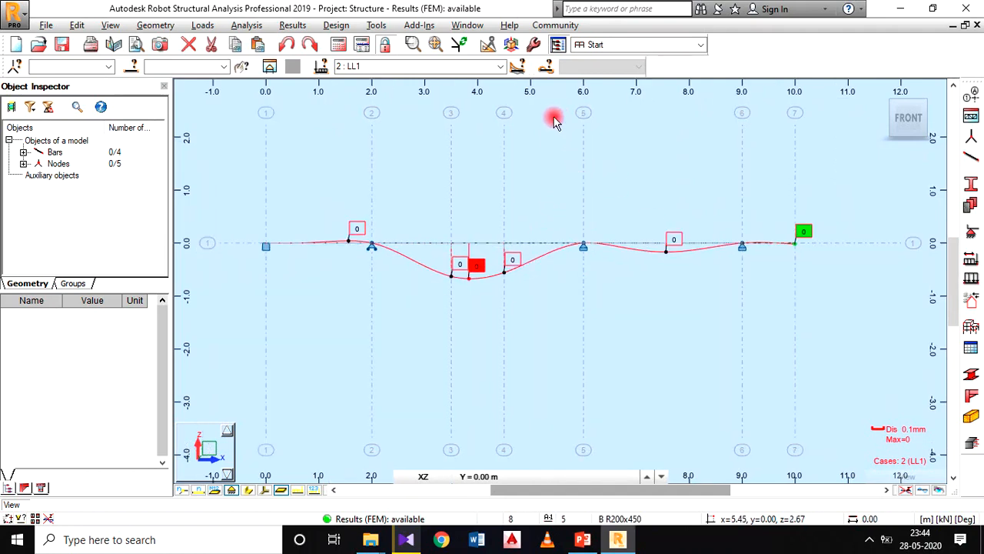
pyautogui.click(383, 26)
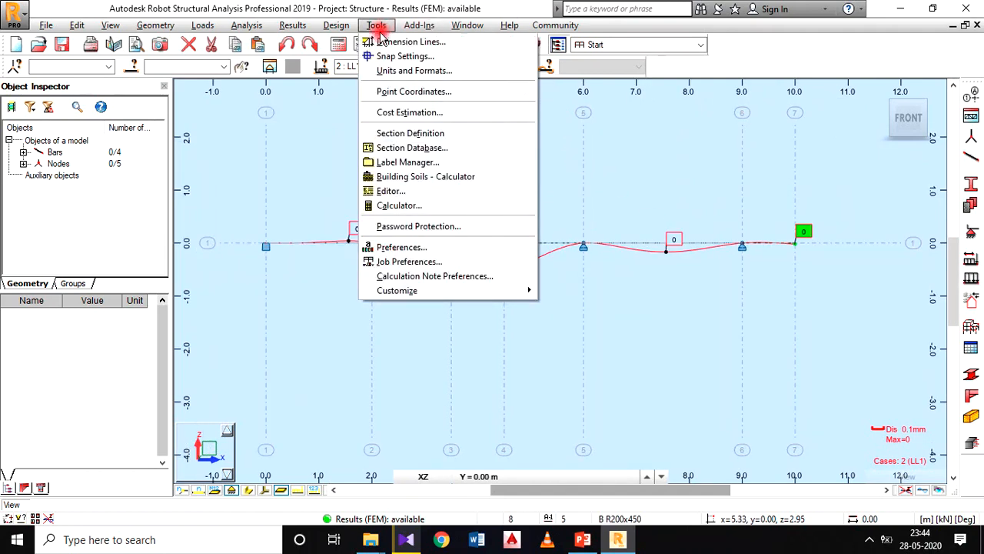
pyautogui.click(415, 71)
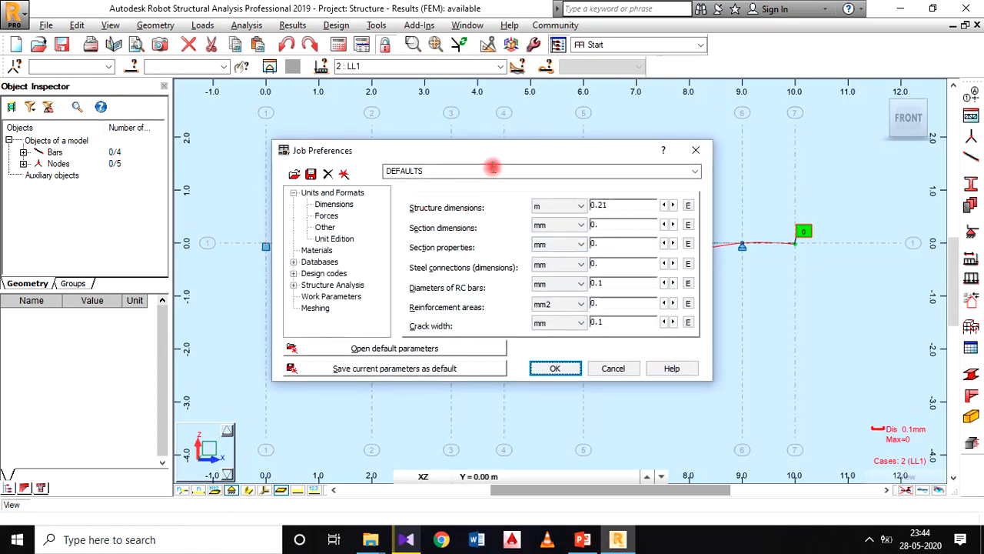
pyautogui.click(326, 227)
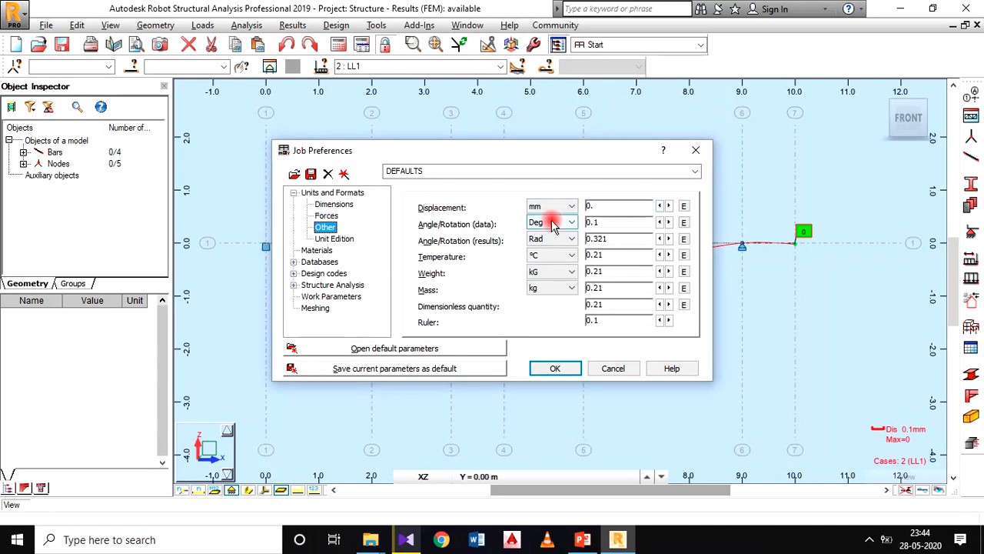
pyautogui.click(669, 206)
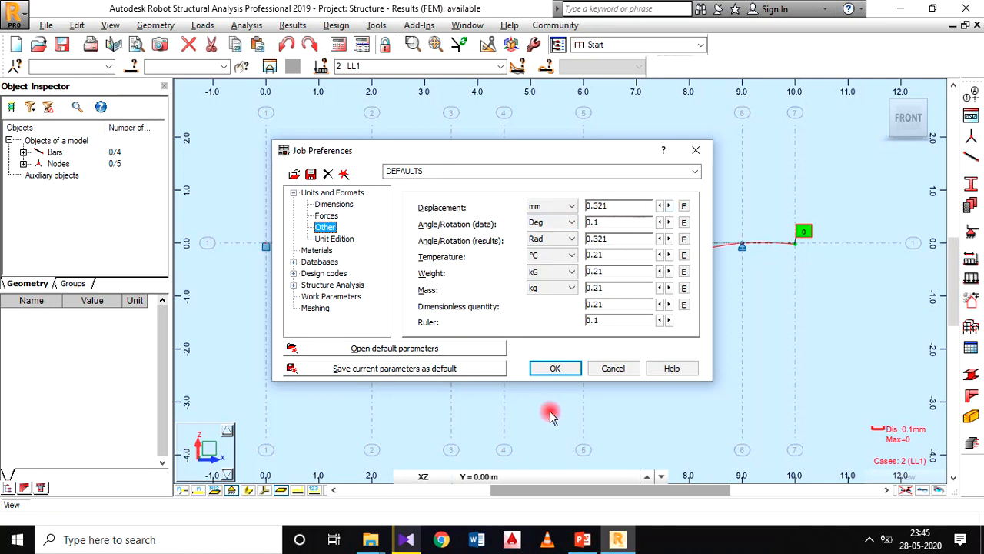
pyautogui.click(550, 367)
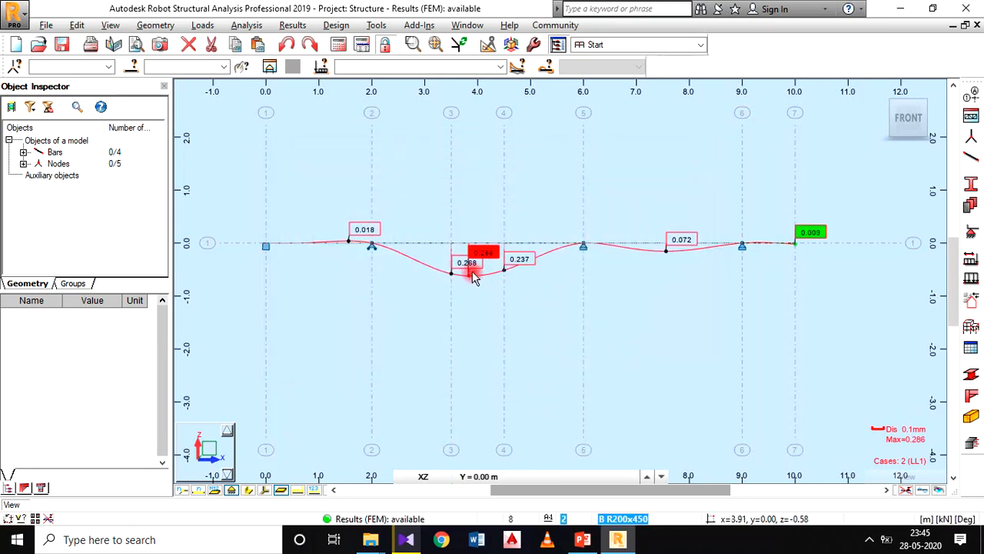
# Step: Move the red maximum deflection label in the second span below the deflection curve
pyautogui.scroll(2, 474, 267)
pyautogui.scroll(-1, 520, 256)
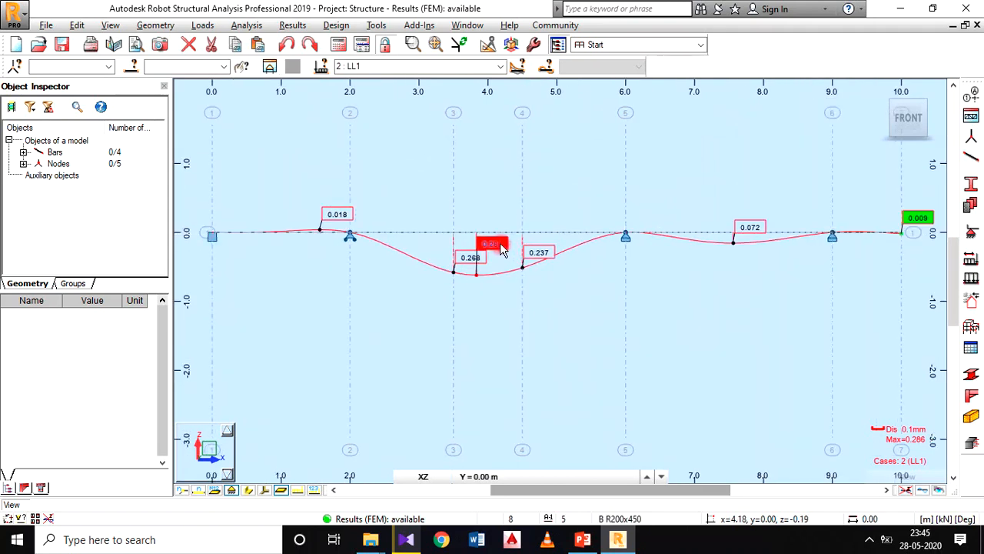
pyautogui.moveTo(500, 250); pyautogui.dragTo(503, 292)
pyautogui.scroll(-1, 644, 280)
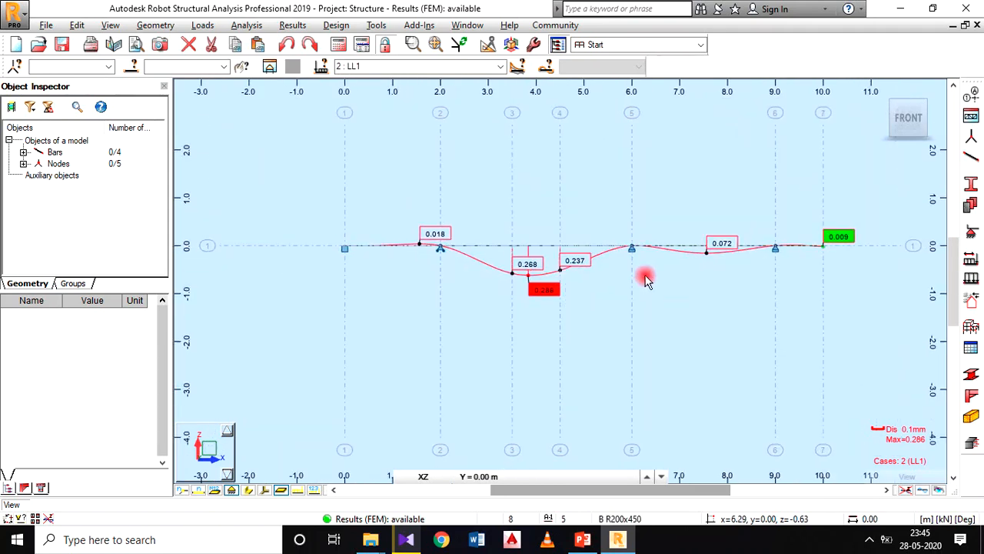
# Step: Examine the labelled deflection values along the whole beam, including the minimum at the free end and the maximum in the second span
pyautogui.moveTo(644, 281); pyautogui.dragTo(578, 274, button='middle')
pyautogui.scroll(2, 754, 237)
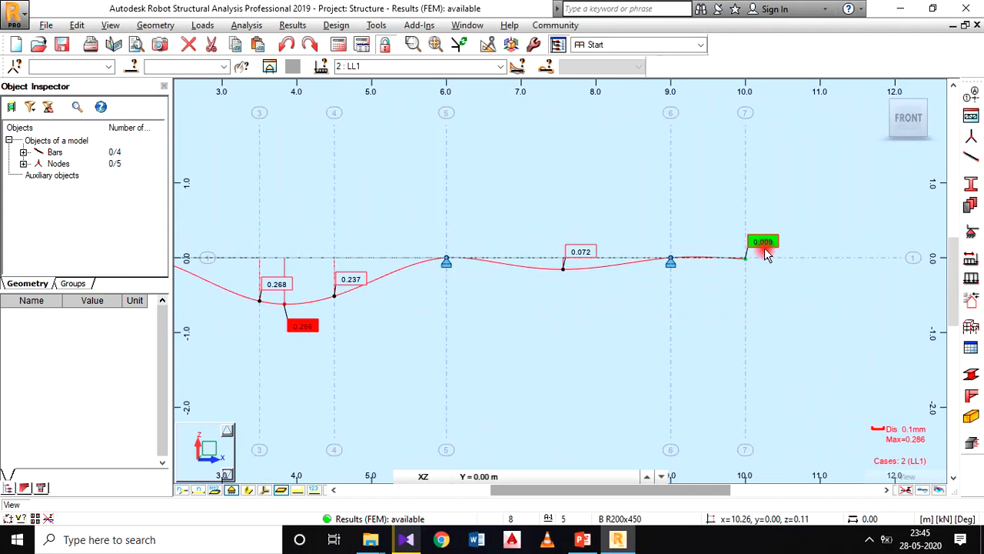
pyautogui.scroll(-1, 653, 272)
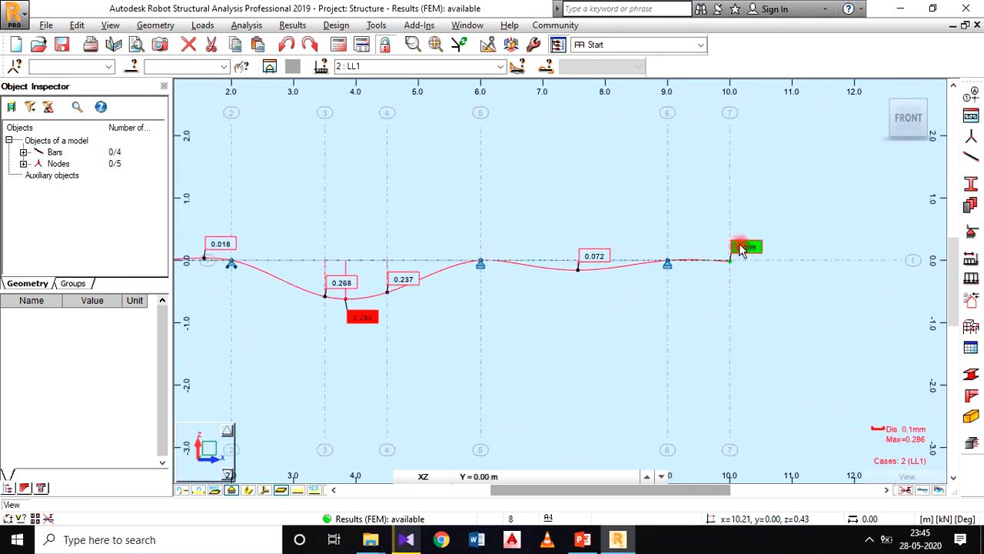
pyautogui.scroll(-1, 599, 292)
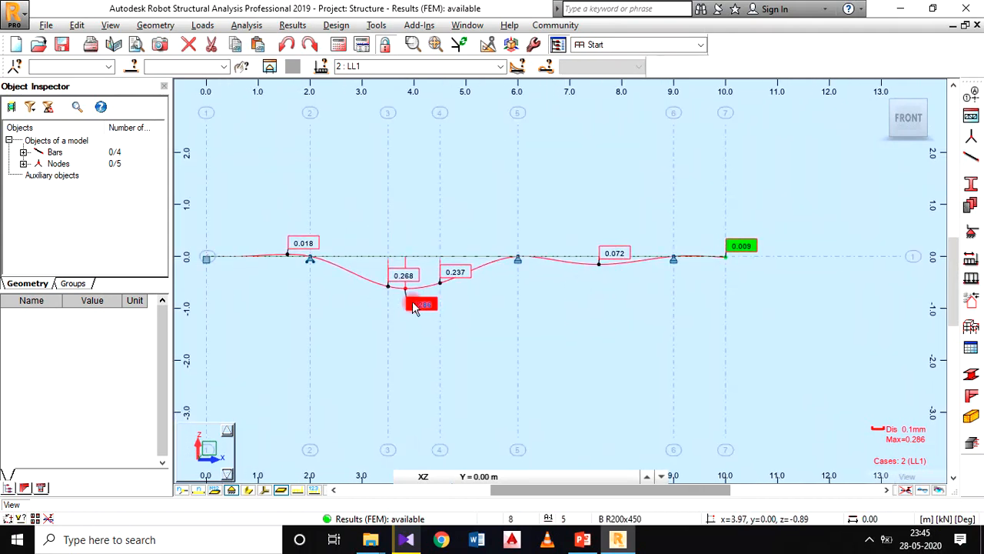
pyautogui.scroll(1, 429, 306)
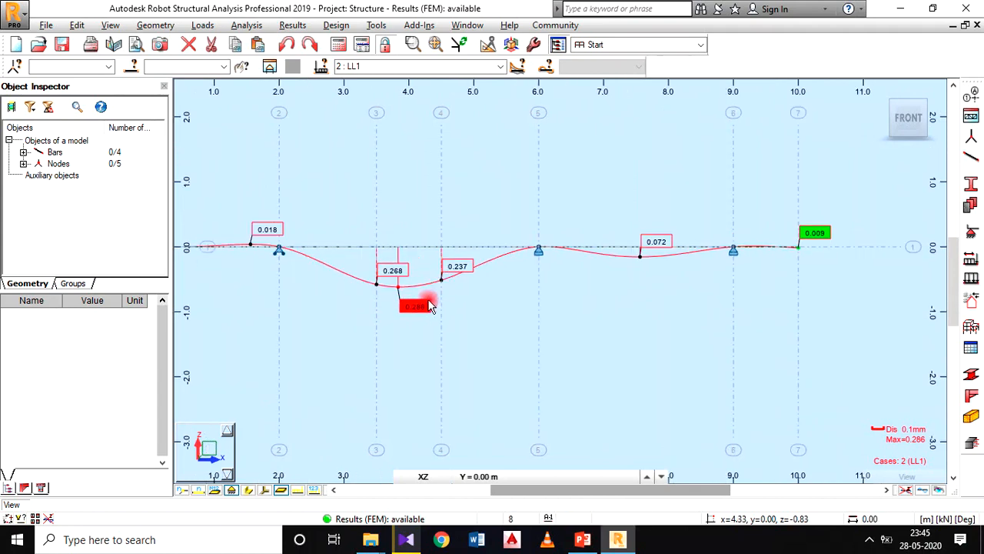
pyautogui.scroll(-1, 423, 315)
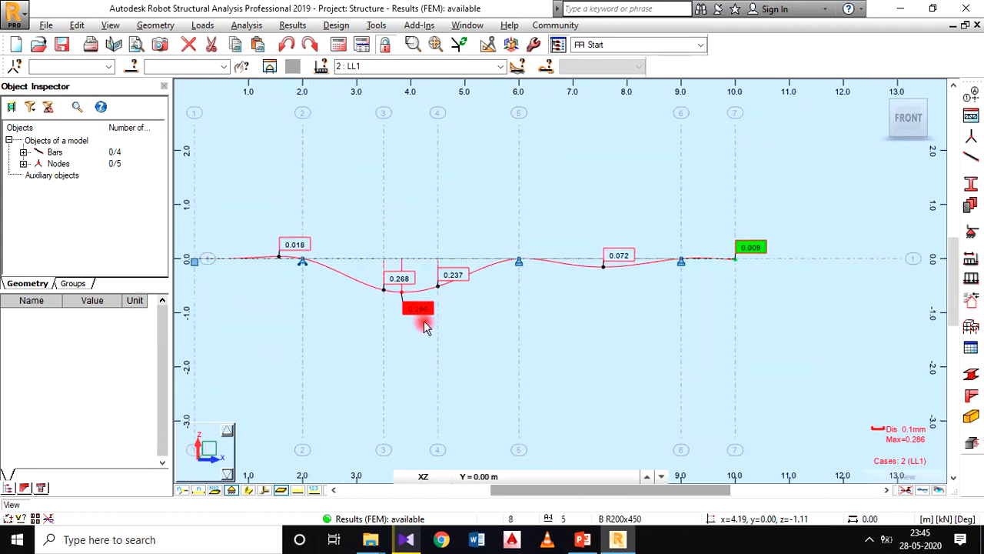
pyautogui.moveTo(425, 326); pyautogui.dragTo(462, 339, button='middle')
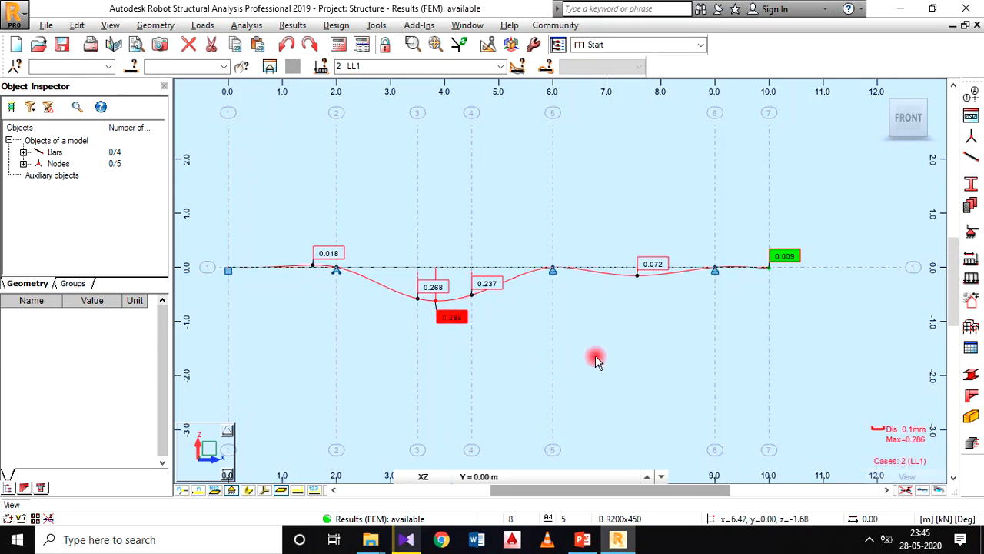
pyautogui.scroll(-1, 584, 306)
pyautogui.moveTo(583, 303); pyautogui.dragTo(593, 307, button='middle')
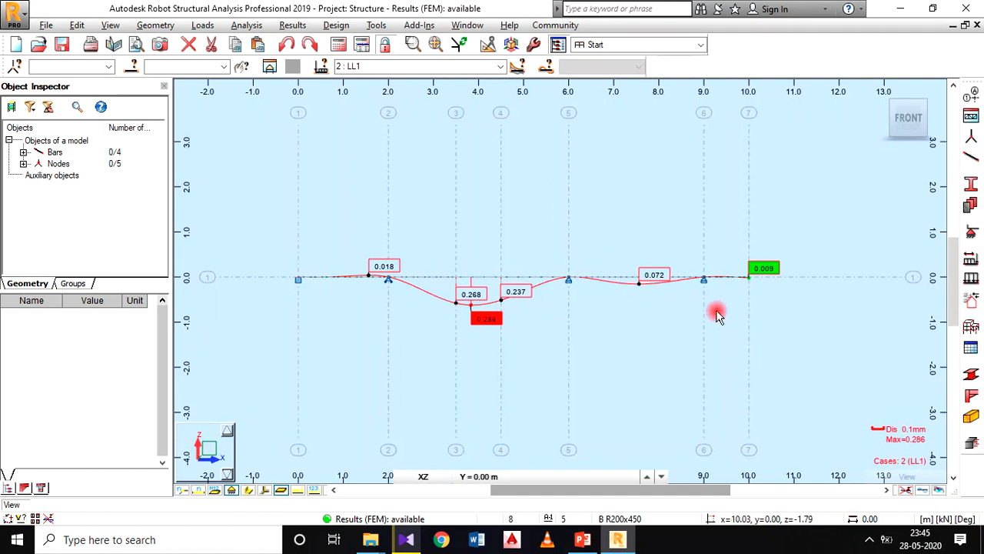
# Step: Capture the deformation view for the printout with the label DEFLECTED SHAPE
pyautogui.click(46, 24)
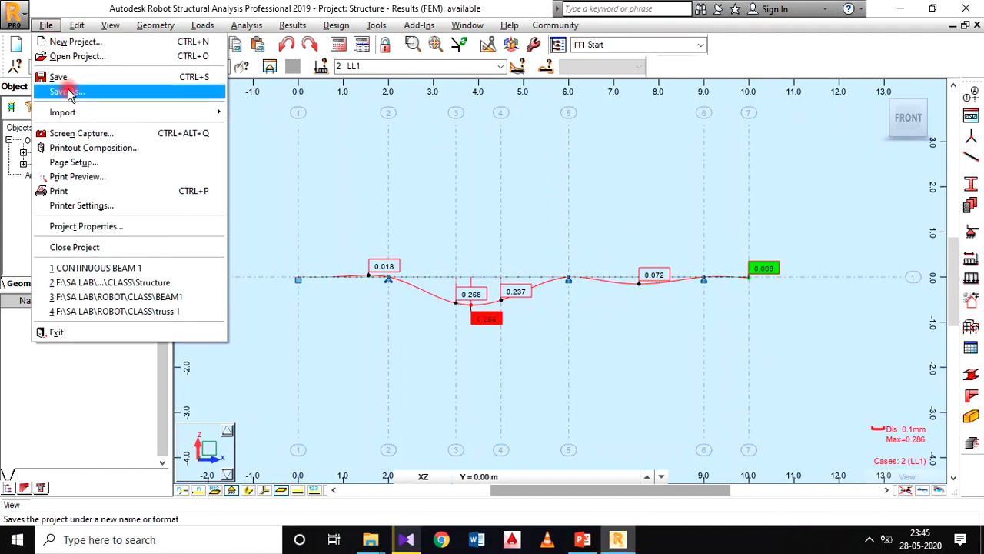
pyautogui.click(79, 132)
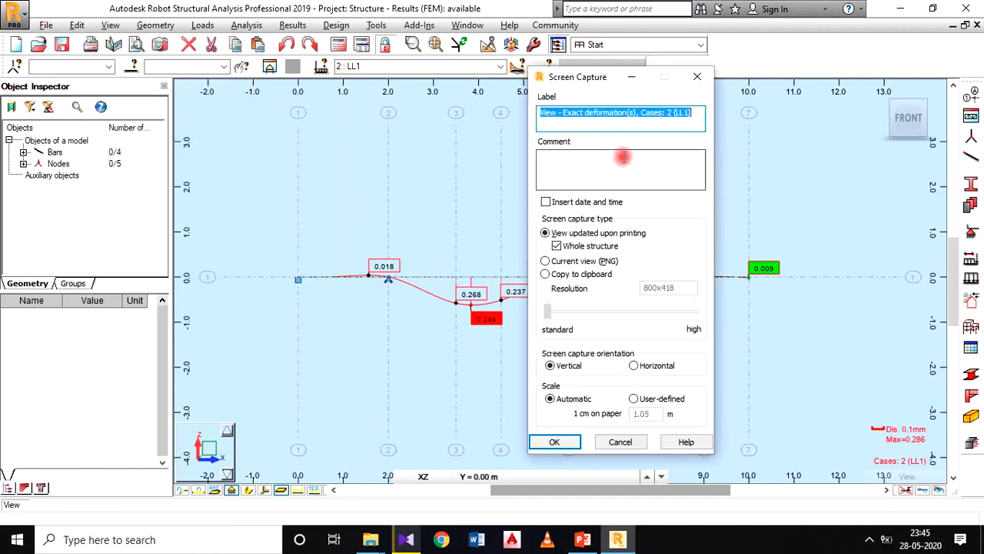
pyautogui.write('DEFLECTED SHAPE')
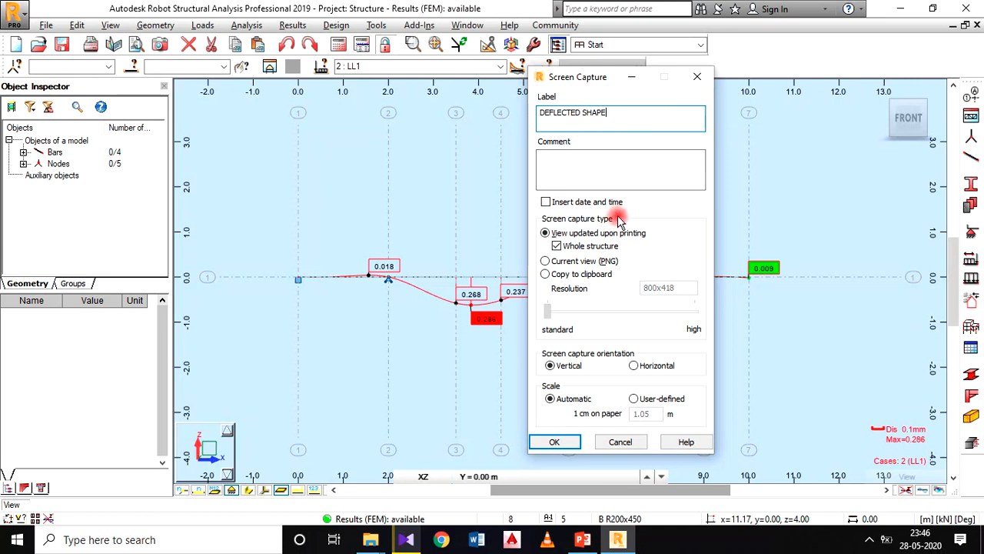
pyautogui.click(555, 442)
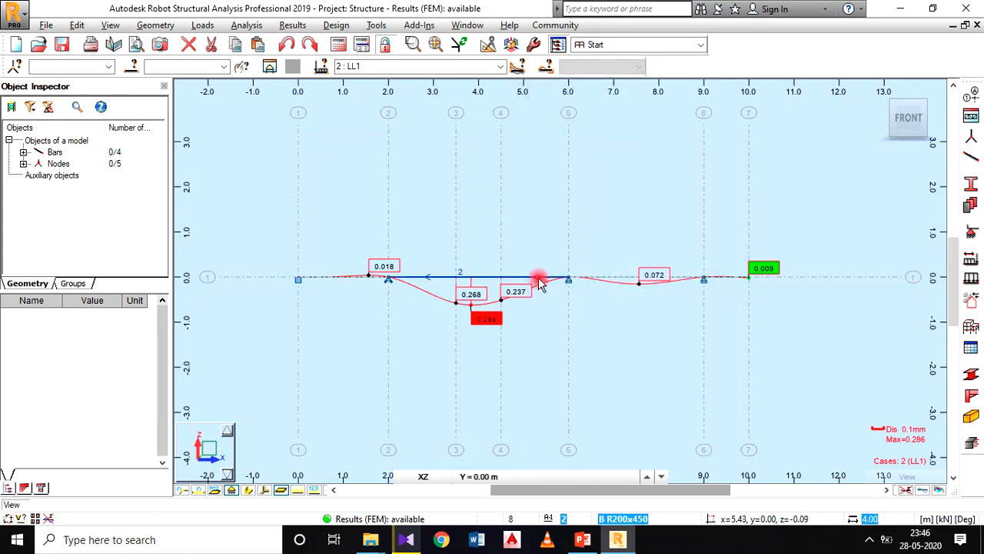
# Step: Reopen the bar diagram settings and deselect Exact deformation for bars
pyautogui.scroll(2, 535, 248)
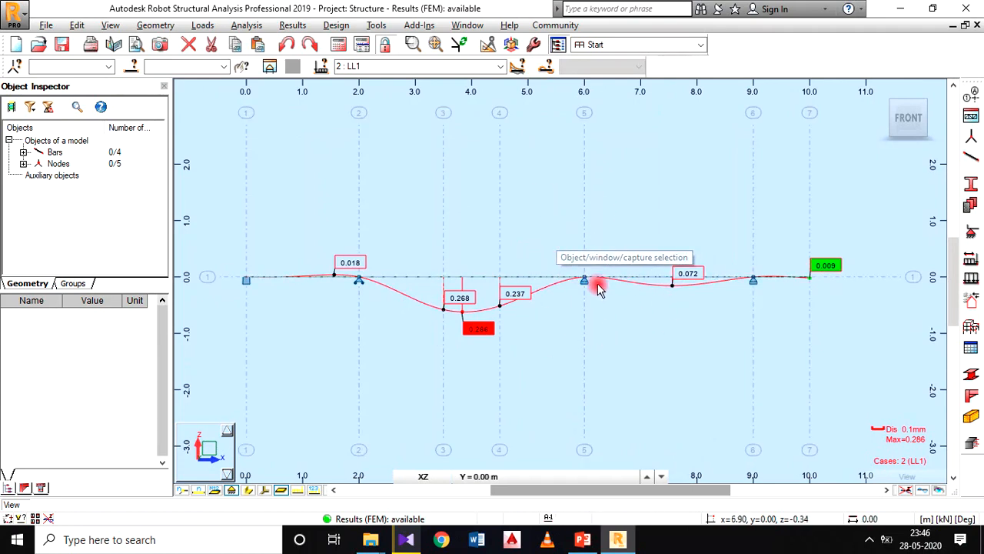
pyautogui.moveTo(549, 238); pyautogui.dragTo(567, 180, button='middle')
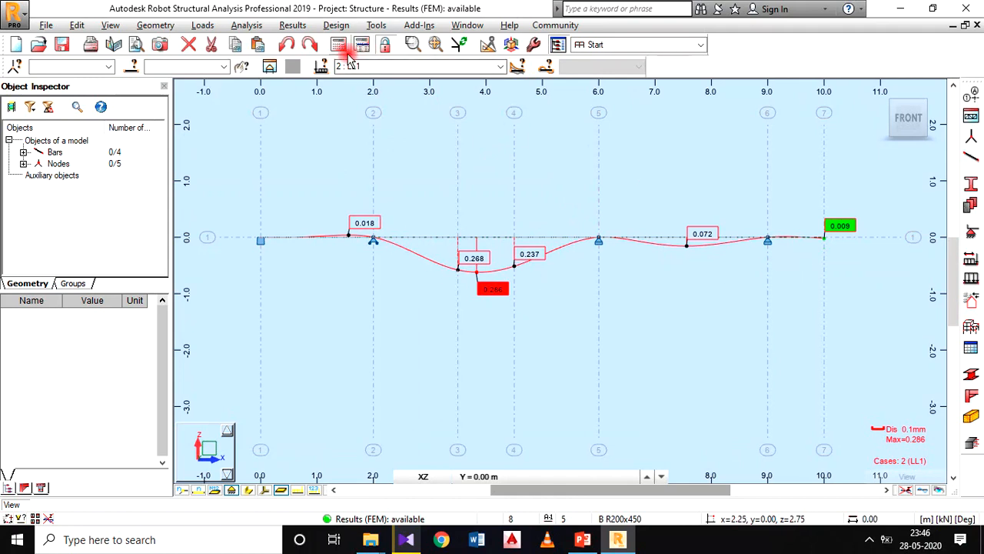
pyautogui.click(305, 26)
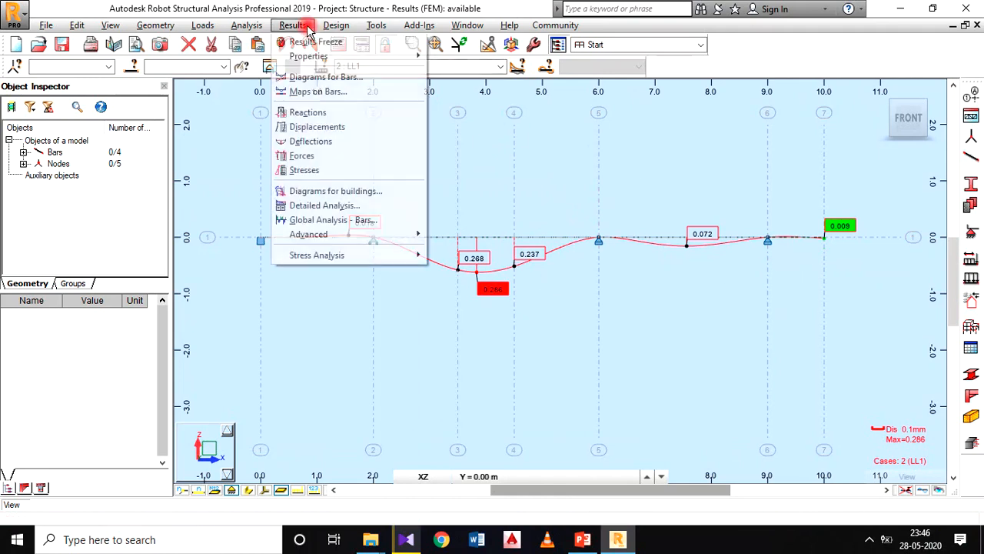
pyautogui.click(310, 82)
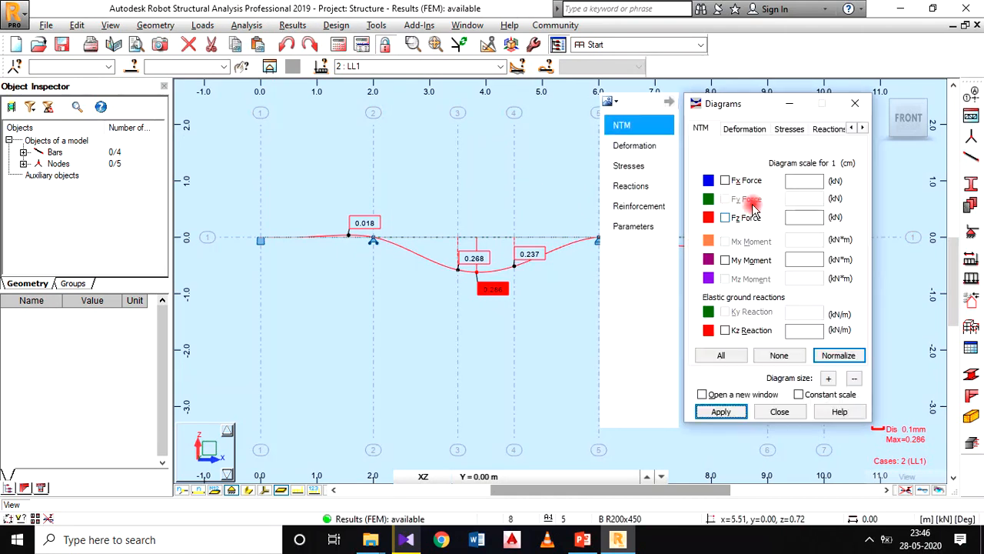
pyautogui.click(642, 146)
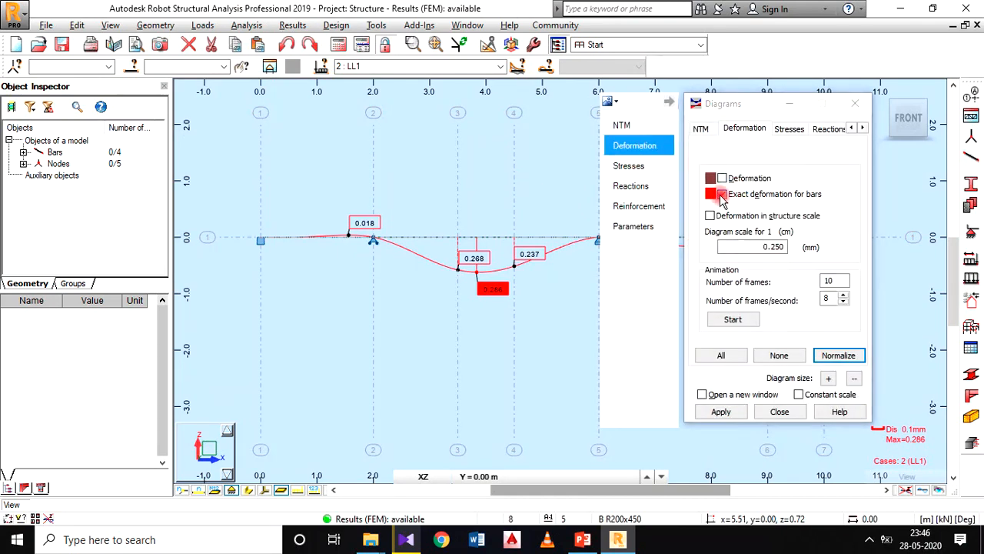
pyautogui.click(757, 198)
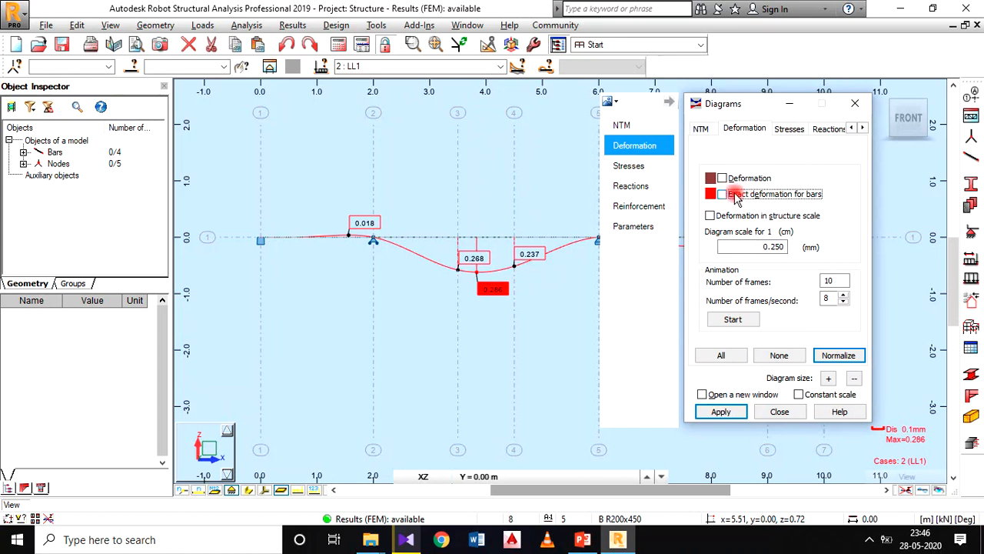
# Step: Display the My Moment diagram on the bars, review its label and filling parameters, and close the diagram settings
pyautogui.click(634, 128)
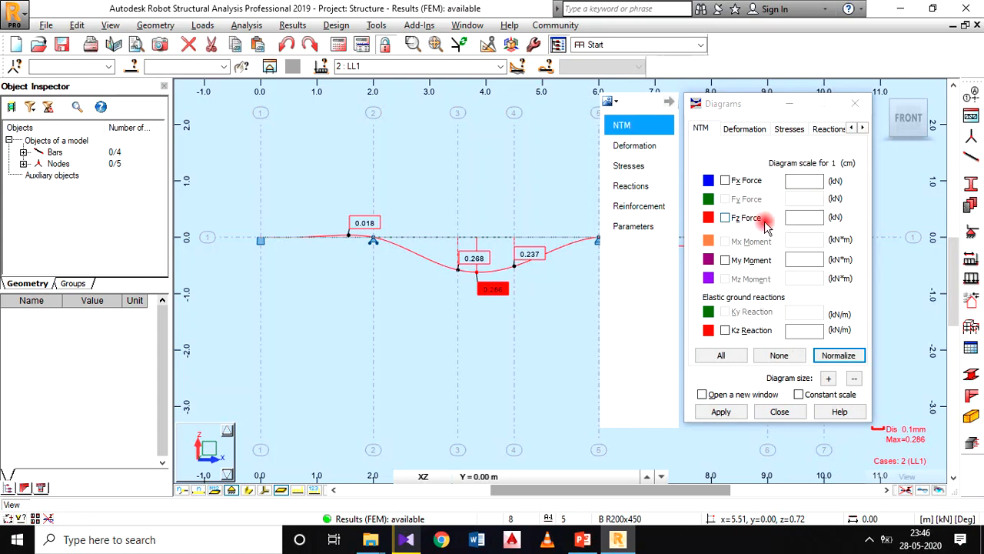
pyautogui.click(725, 260)
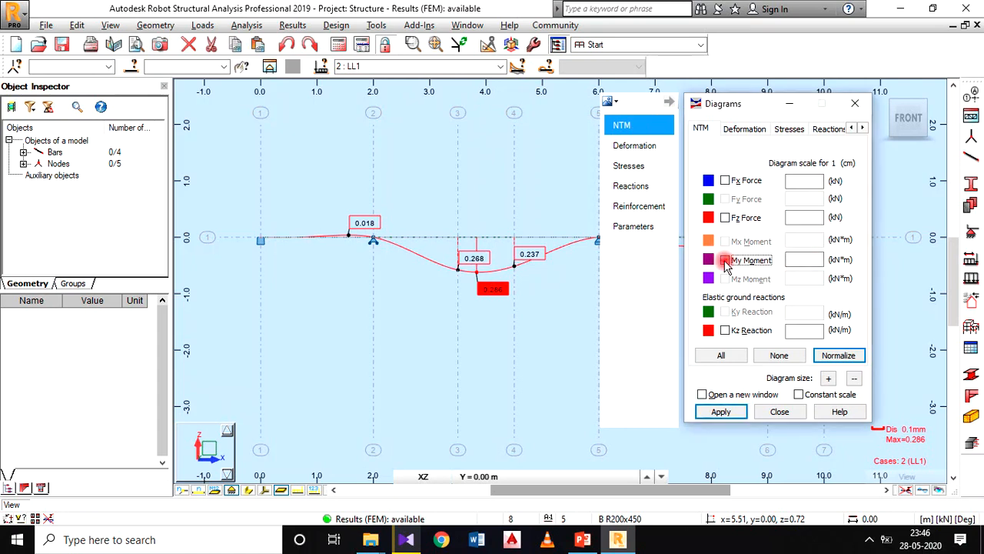
pyautogui.click(720, 411)
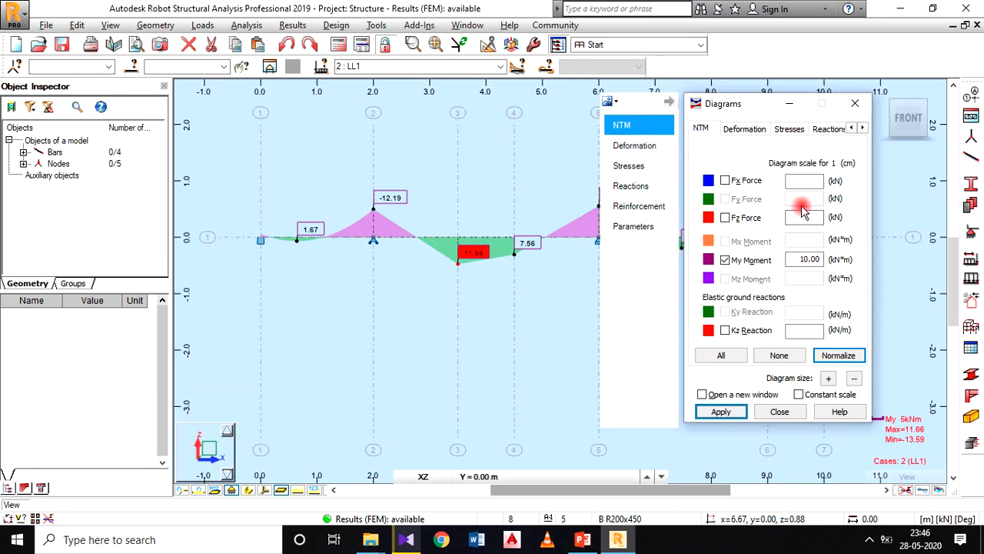
pyautogui.click(642, 231)
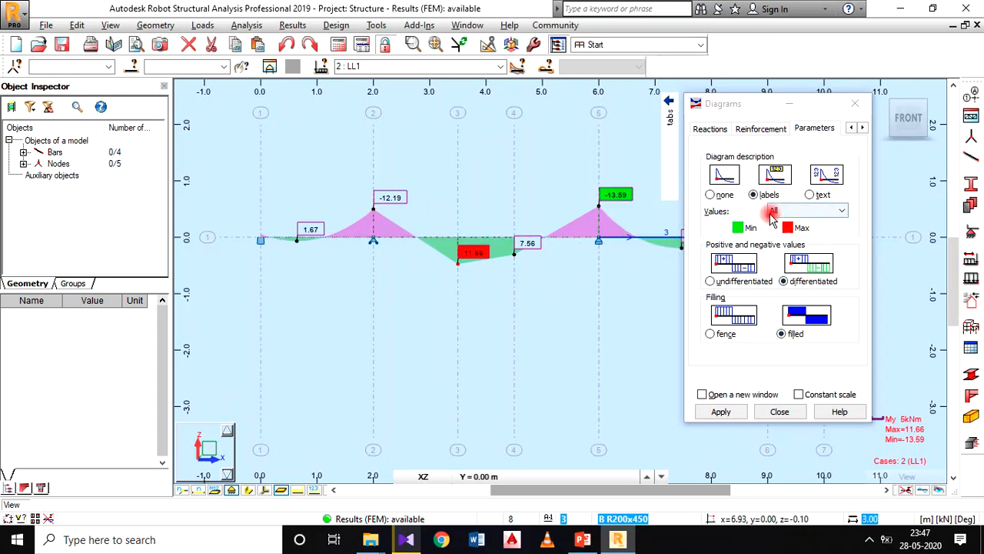
pyautogui.click(721, 411)
pyautogui.click(779, 413)
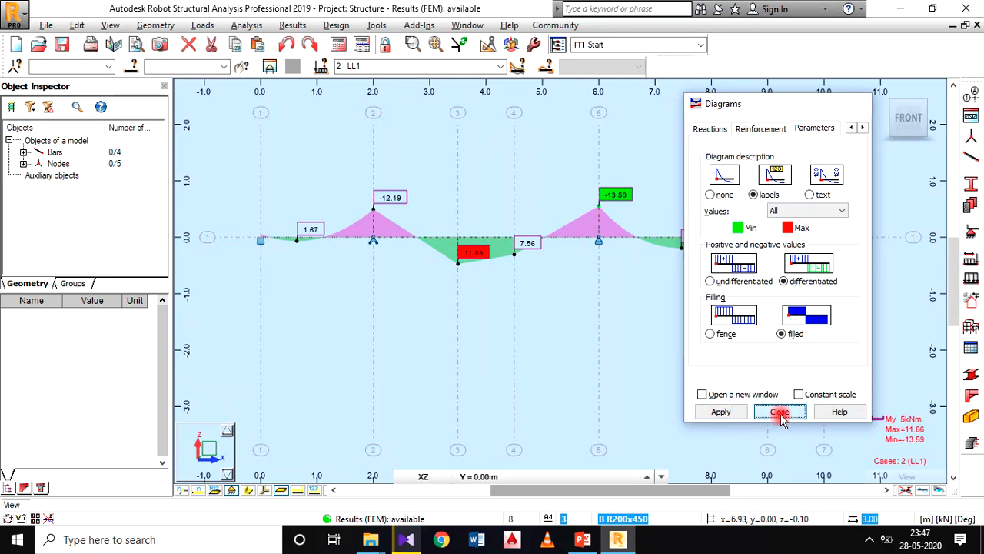
# Step: Move the positive moment value labels in all three spans below the bending moment diagram so they clear the filled areas
pyautogui.moveTo(475, 279); pyautogui.dragTo(477, 279)
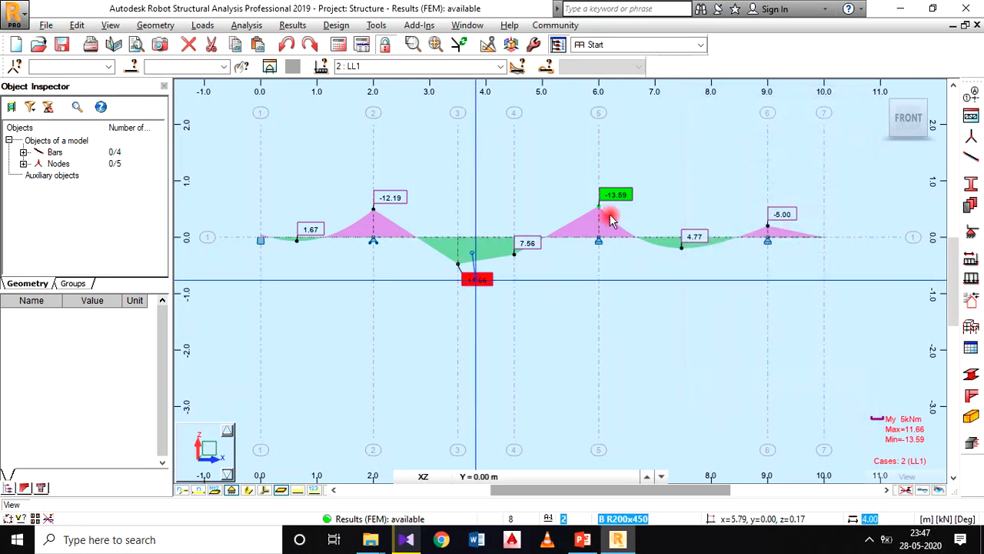
pyautogui.moveTo(692, 235); pyautogui.dragTo(705, 273)
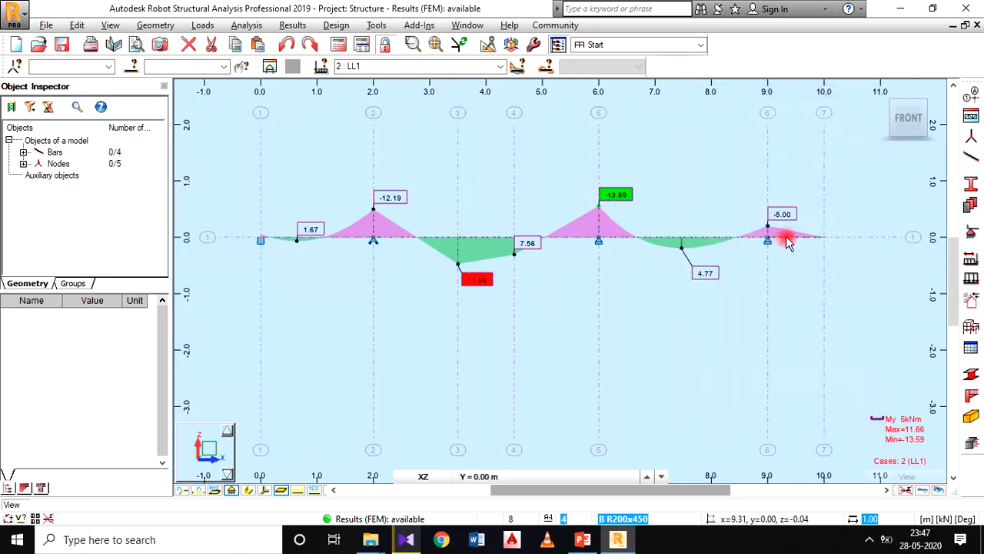
pyautogui.moveTo(312, 229); pyautogui.dragTo(310, 259)
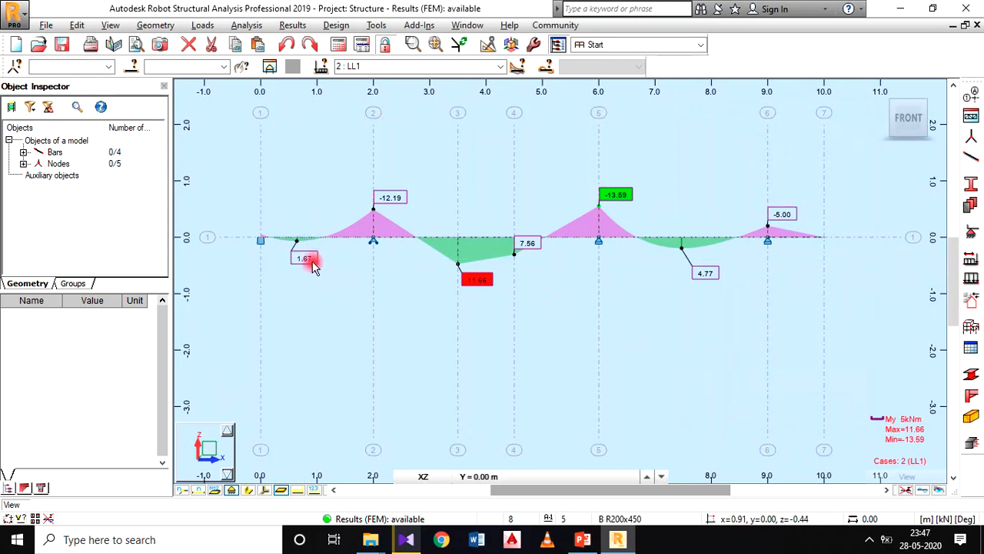
pyautogui.scroll(2, 292, 246)
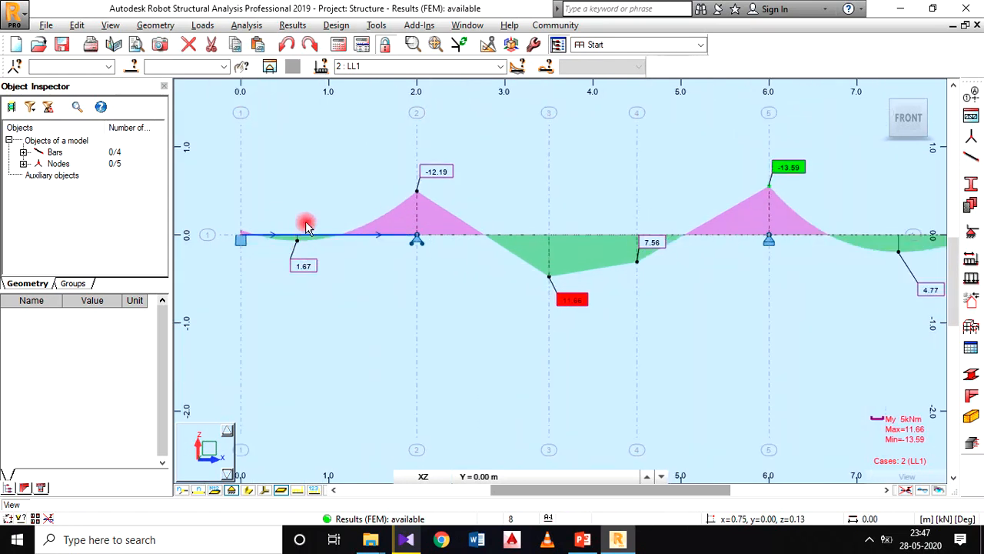
pyautogui.scroll(-2, 555, 238)
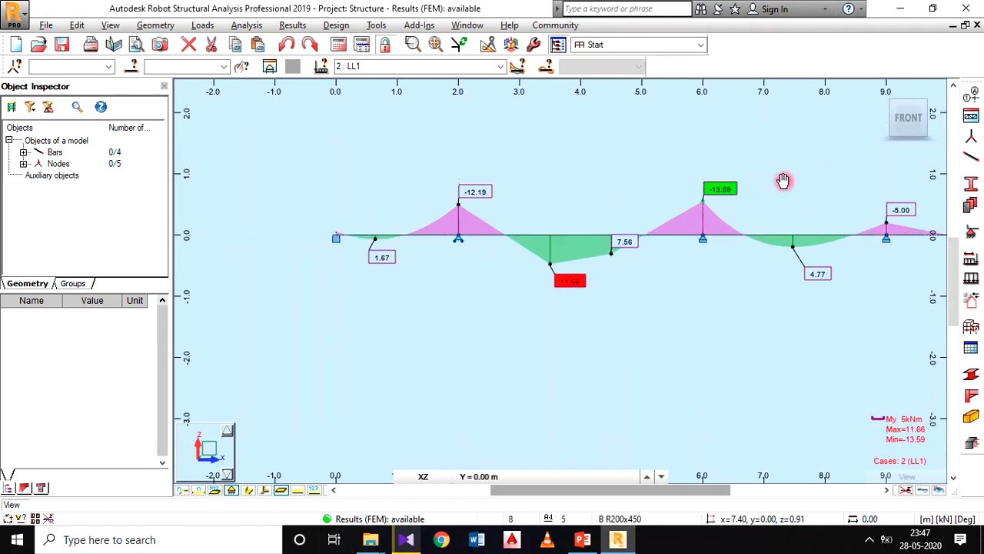
pyautogui.moveTo(784, 183); pyautogui.dragTo(714, 193, button='middle')
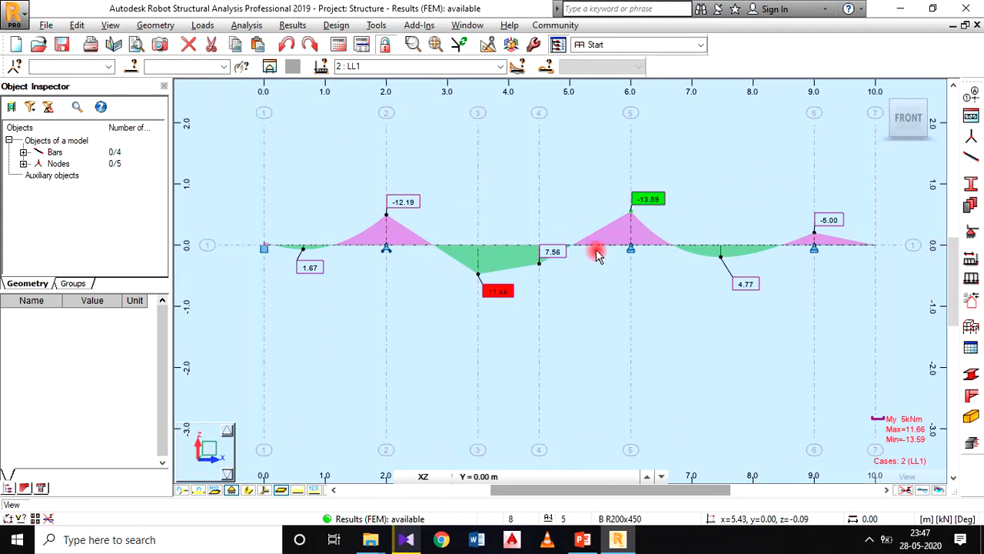
pyautogui.moveTo(550, 251); pyautogui.dragTo(557, 274)
pyautogui.click(557, 275)
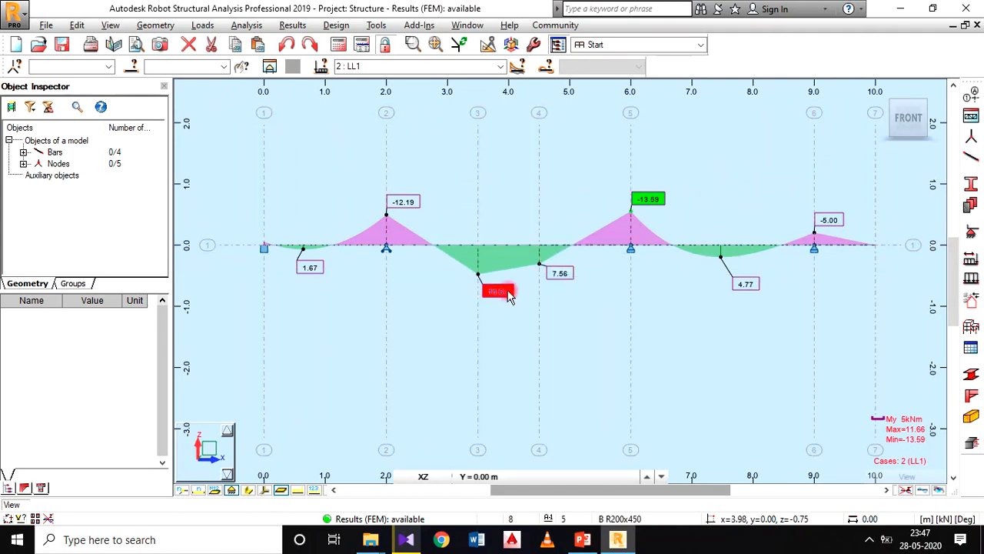
# Step: Inspect the moment values along the beam and hide the support symbols in the view
pyautogui.scroll(1, 652, 198)
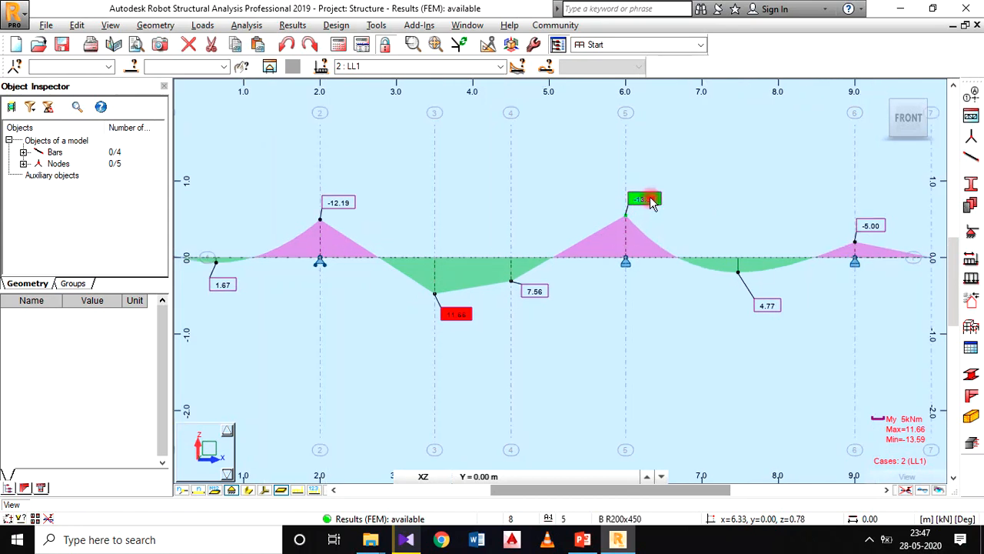
pyautogui.scroll(-1, 651, 197)
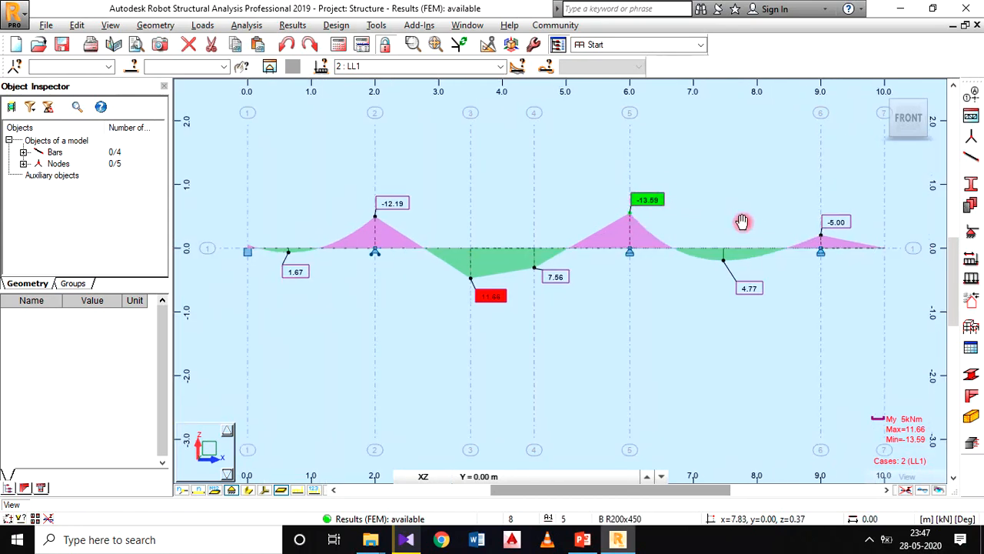
pyautogui.scroll(-1, 626, 202)
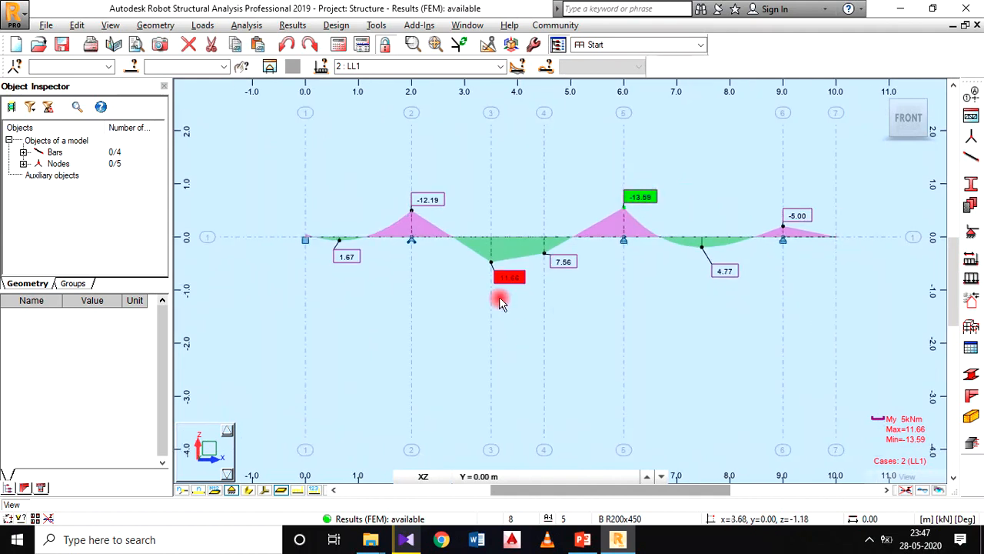
pyautogui.scroll(1, 556, 281)
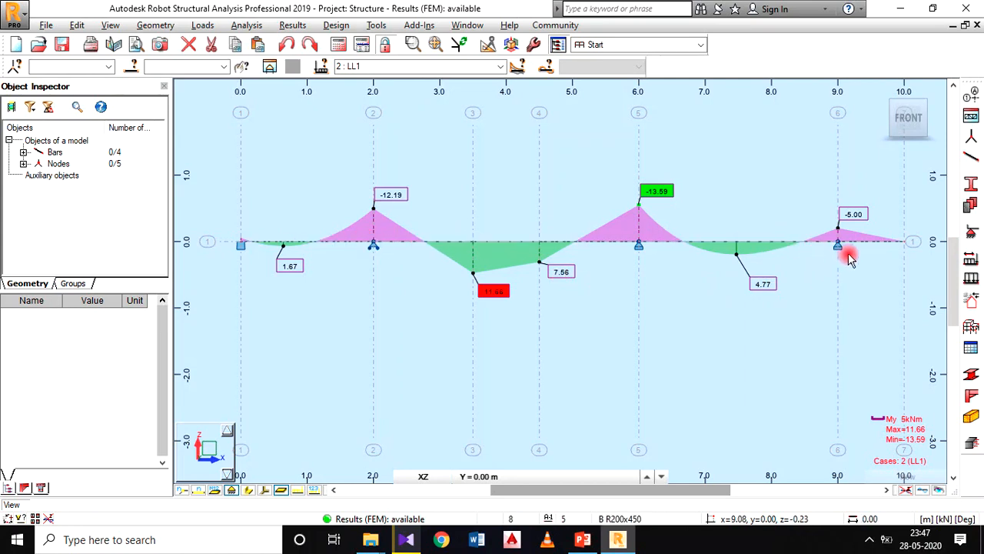
pyautogui.click(233, 492)
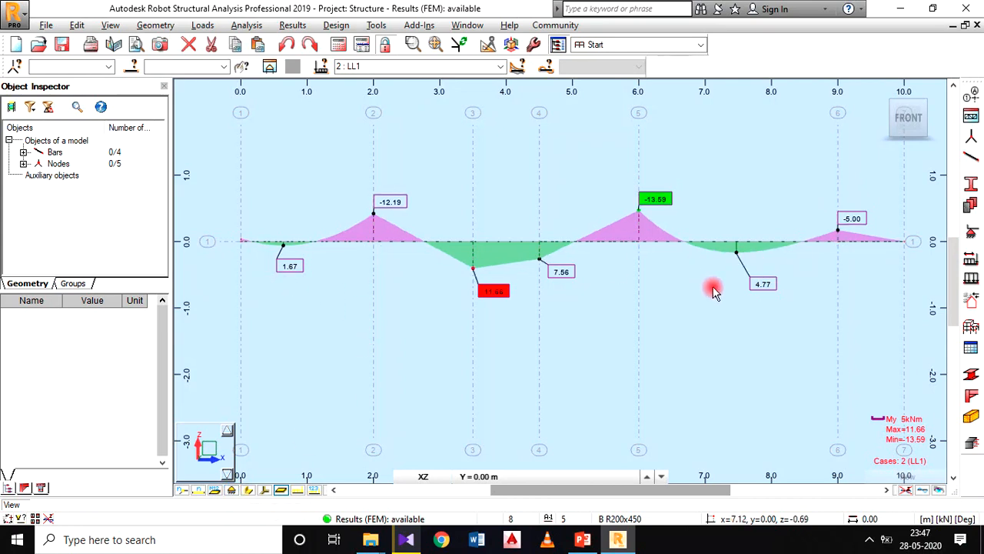
pyautogui.scroll(-2, 696, 281)
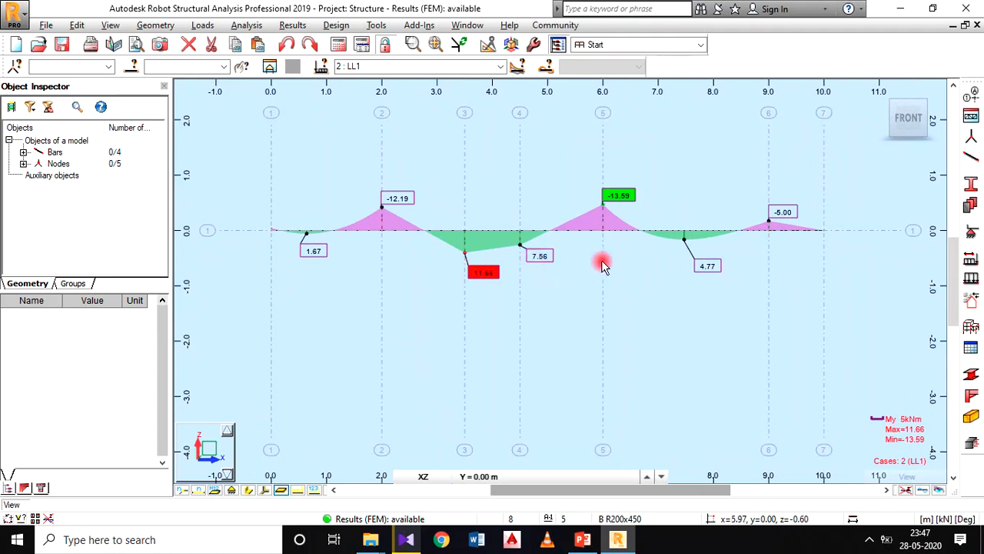
# Step: Start a screen capture of the bending moment view for the printout and replace the default label with text beginning with B
pyautogui.click(48, 27)
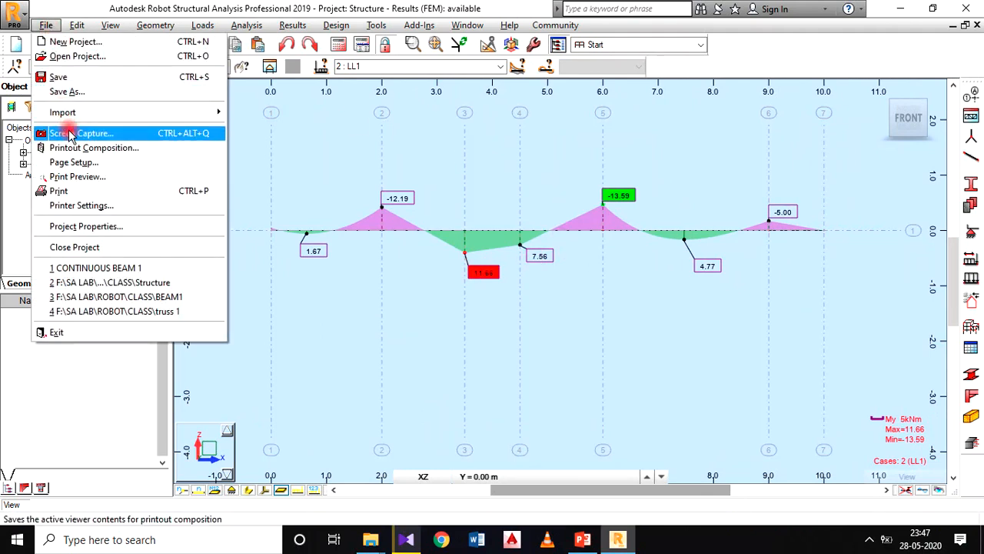
pyautogui.click(70, 134)
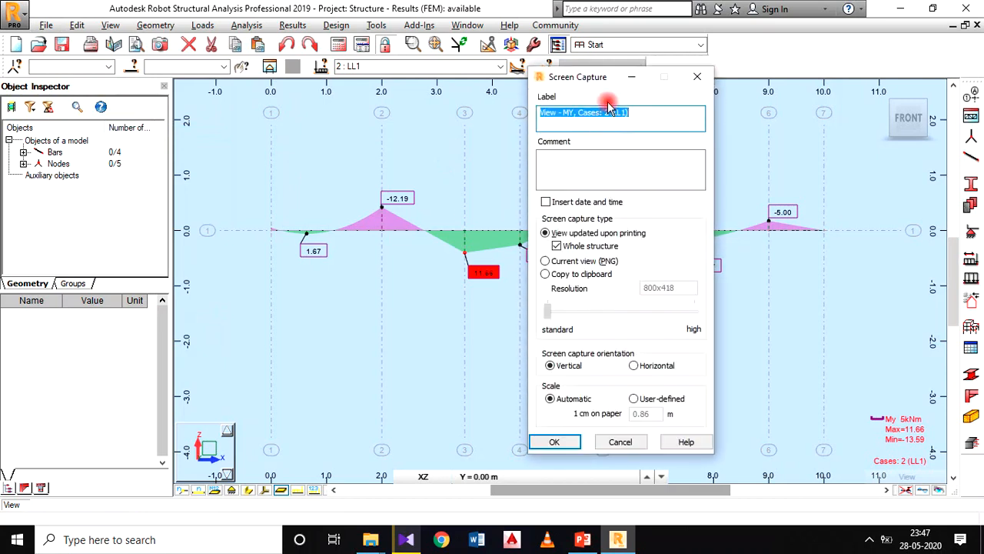
pyautogui.write('BENDING MOMENT DIAGRAM')
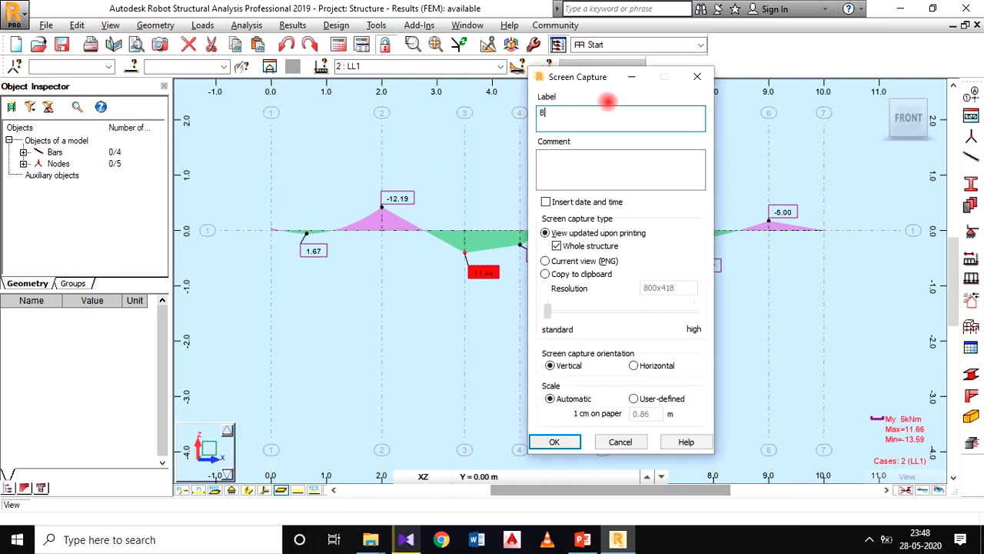
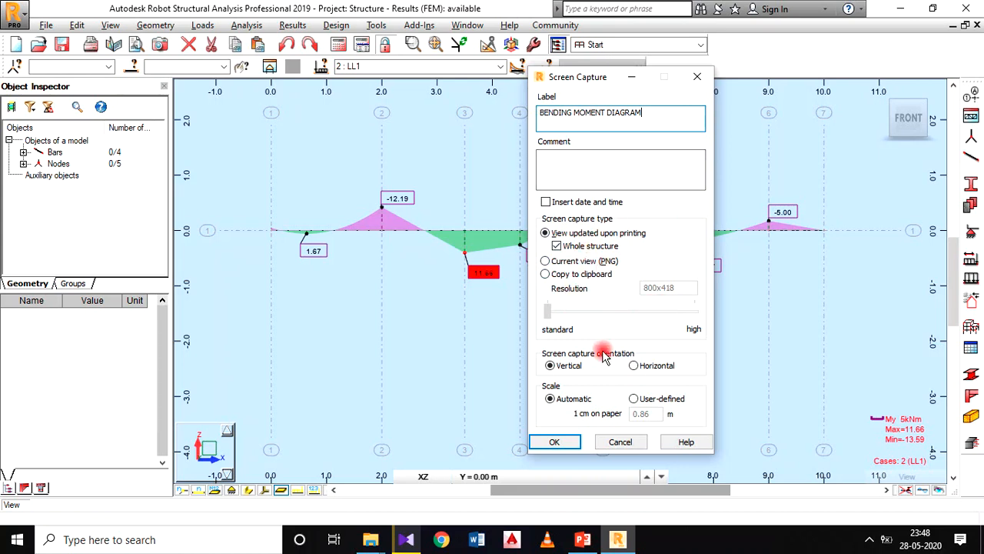
# Step: Save the bending moment screen capture under the label BENDING MOMENT DIAGRAM
pyautogui.click(556, 442)
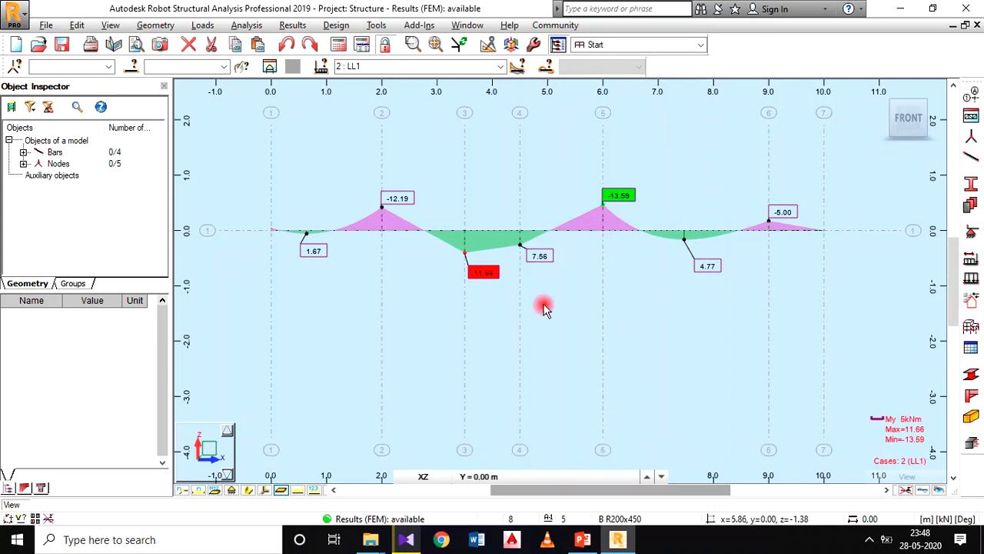
pyautogui.moveTo(608, 294); pyautogui.dragTo(577, 313, button='middle')
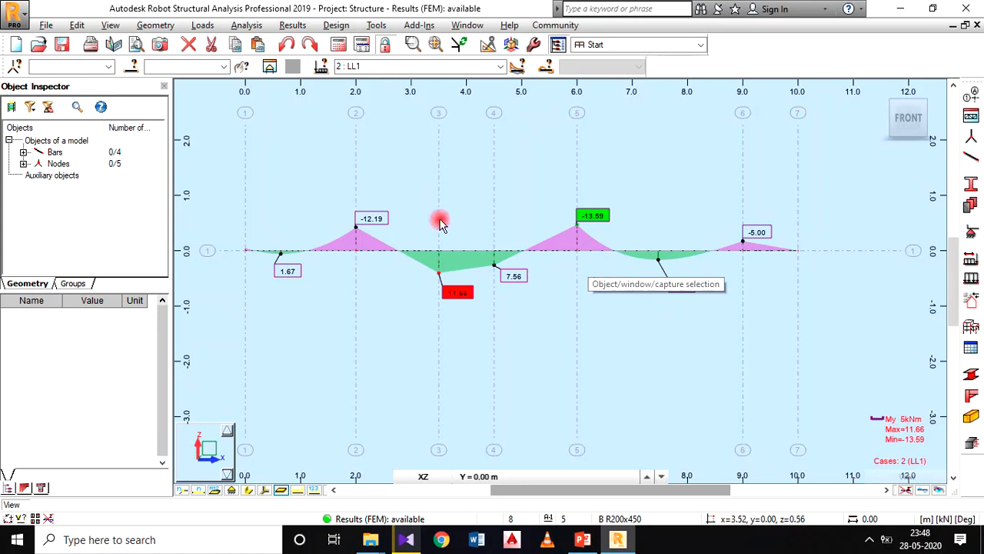
# Step: Replace the My Moment diagram on the bars with the Fz Force diagram and close the diagram settings
pyautogui.click(306, 26)
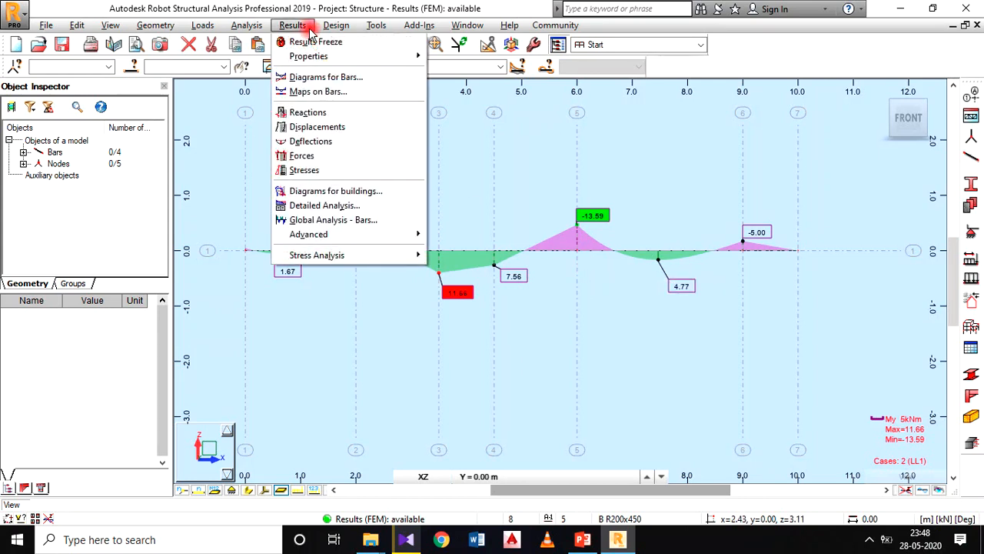
pyautogui.click(323, 80)
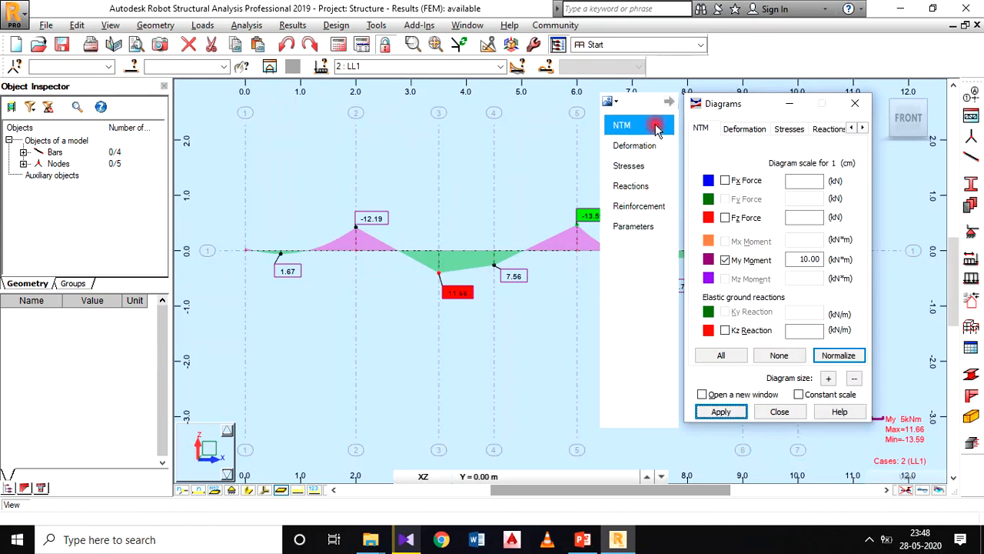
pyautogui.click(726, 260)
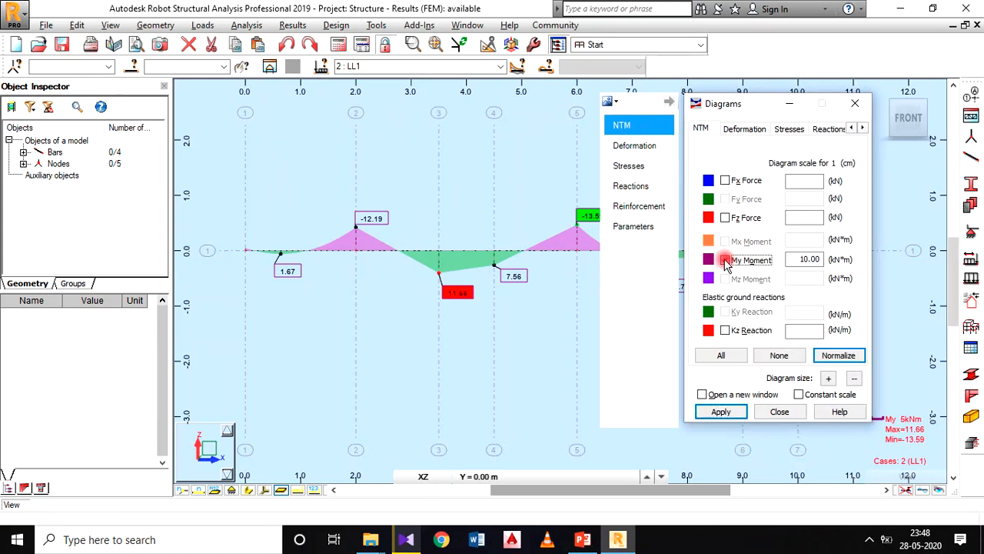
pyautogui.click(813, 260)
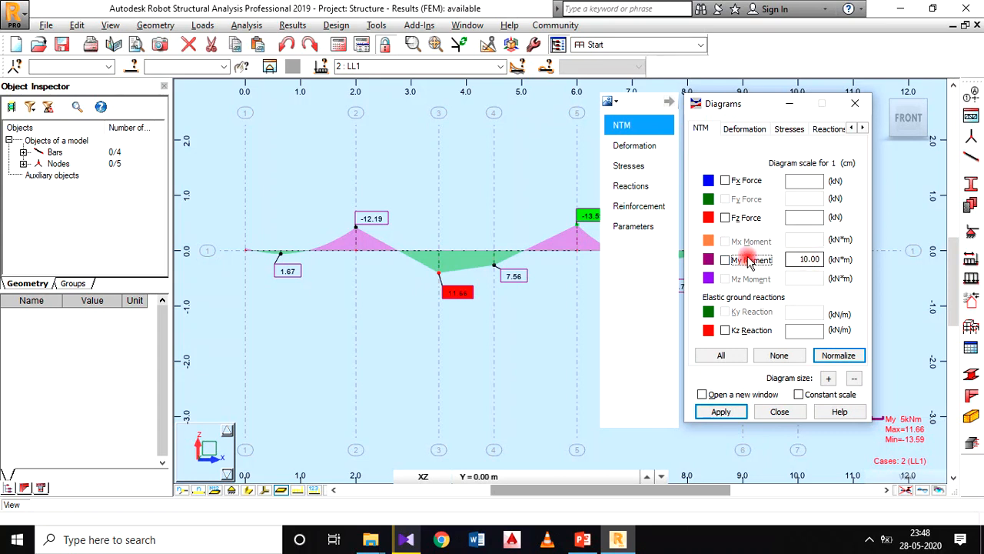
pyautogui.click(725, 218)
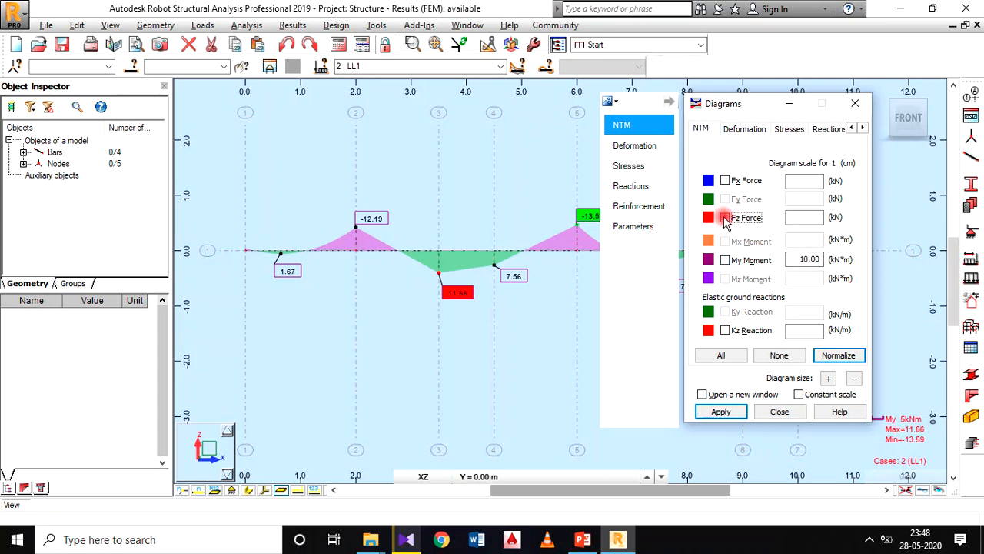
pyautogui.click(808, 222)
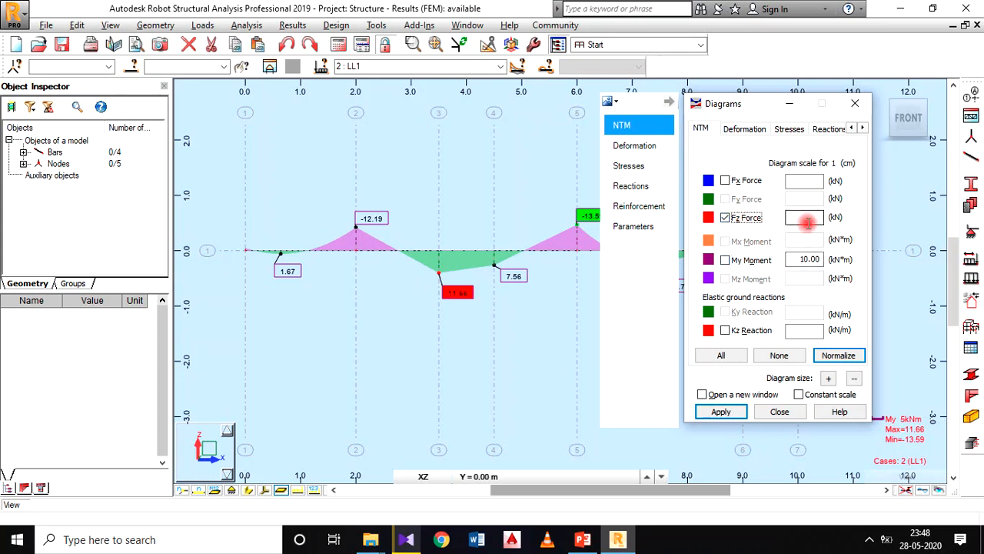
pyautogui.click(720, 412)
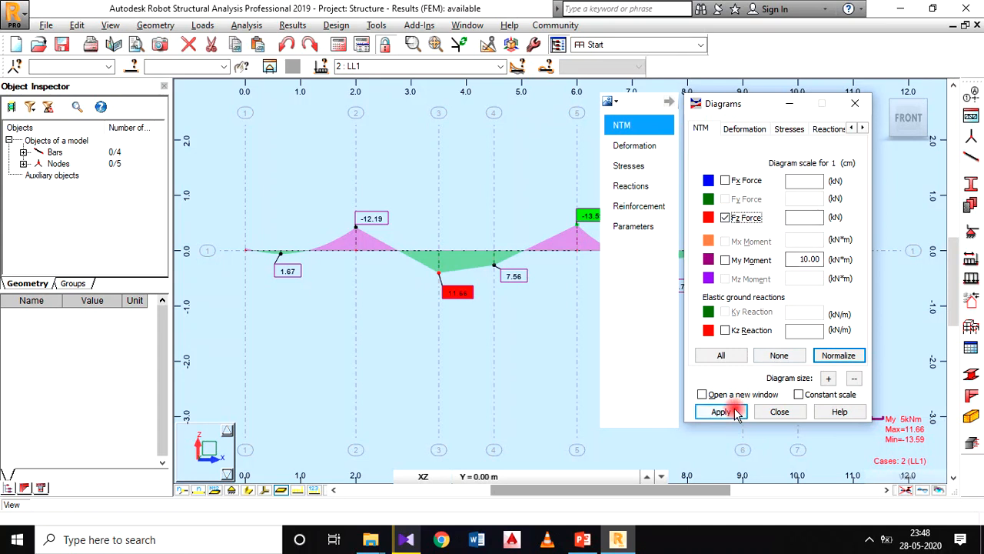
pyautogui.click(778, 413)
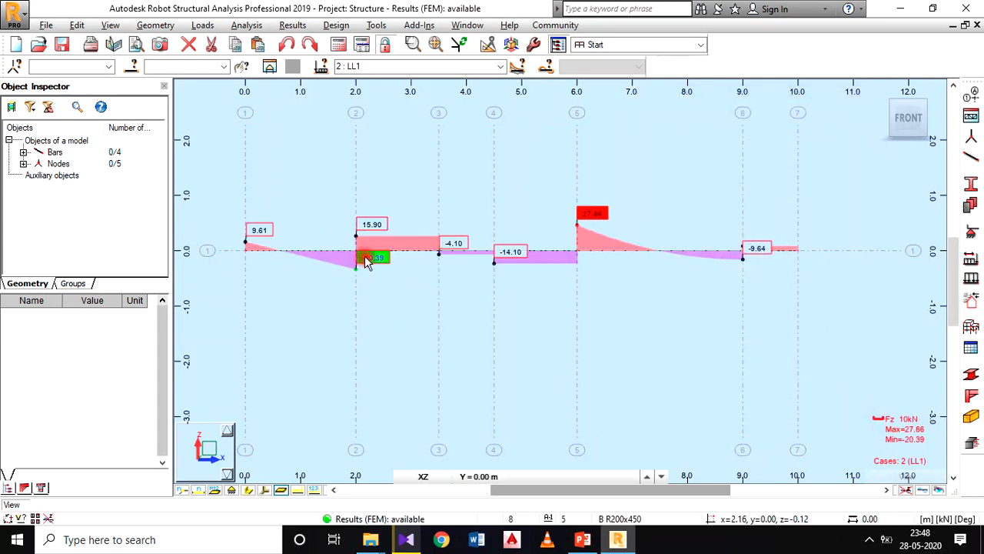
# Step: Move the negative shear force labels at grid lines 2, 4 and 6 below the diagram so they clear the filled areas
pyautogui.moveTo(365, 281); pyautogui.dragTo(365, 283)
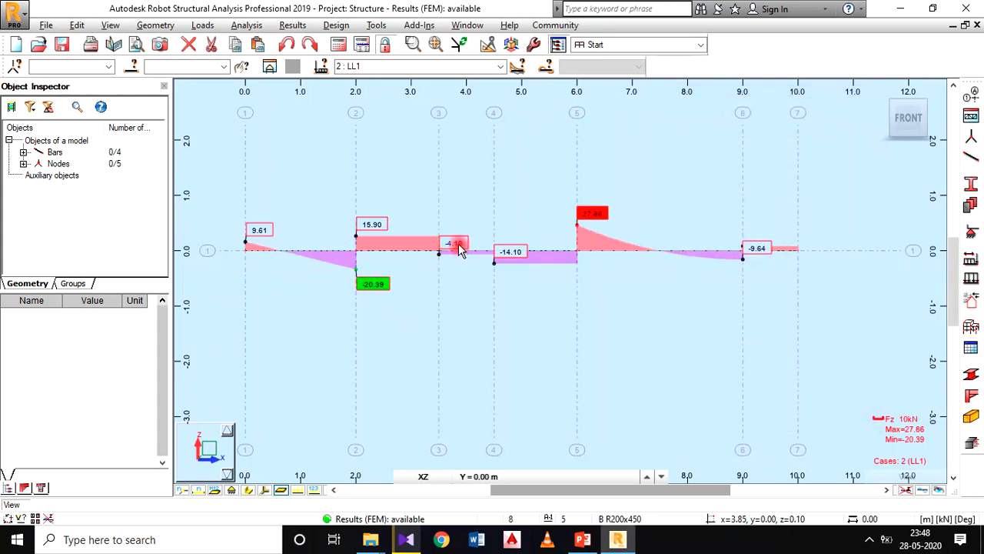
pyautogui.moveTo(511, 253); pyautogui.dragTo(506, 276)
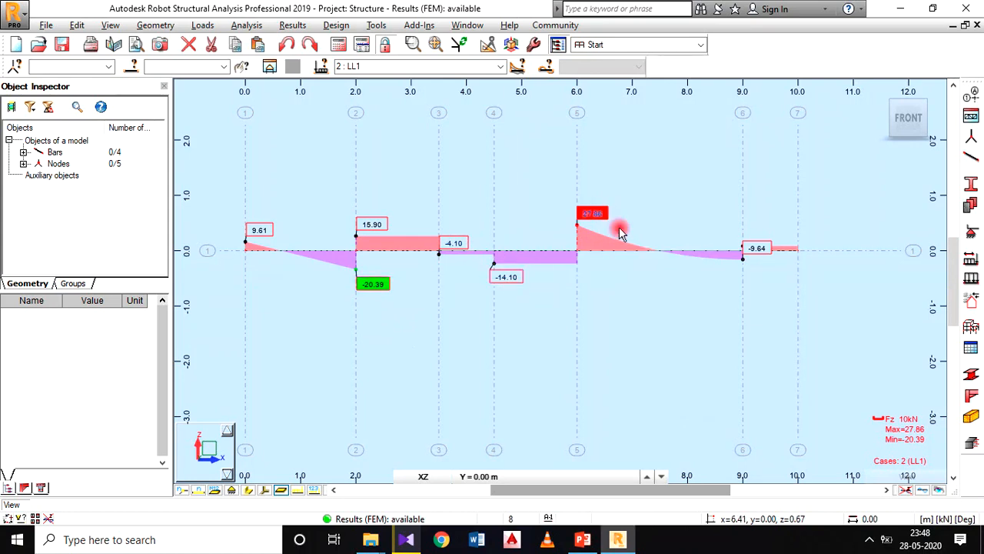
pyautogui.moveTo(756, 254); pyautogui.dragTo(778, 286)
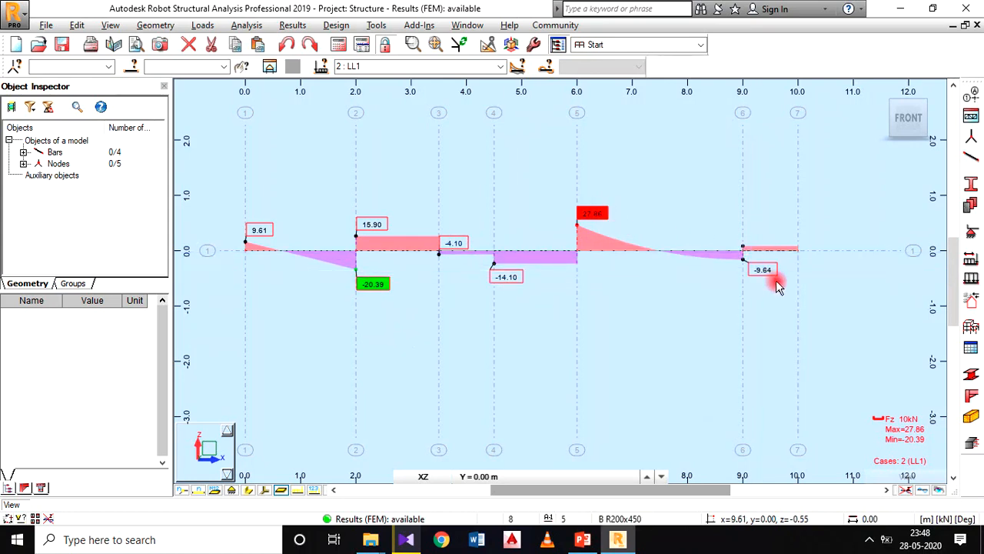
pyautogui.scroll(1, 363, 273)
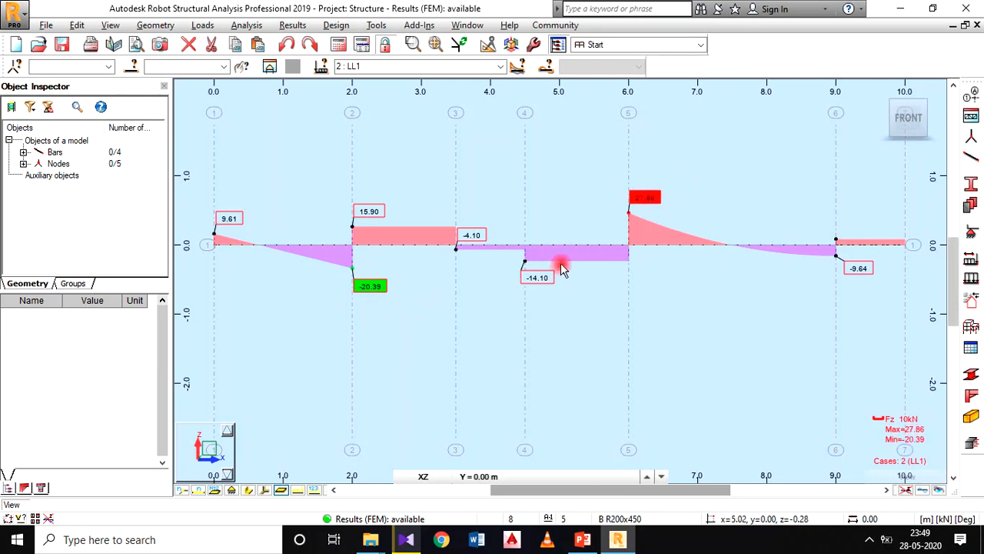
pyautogui.scroll(-2, 498, 242)
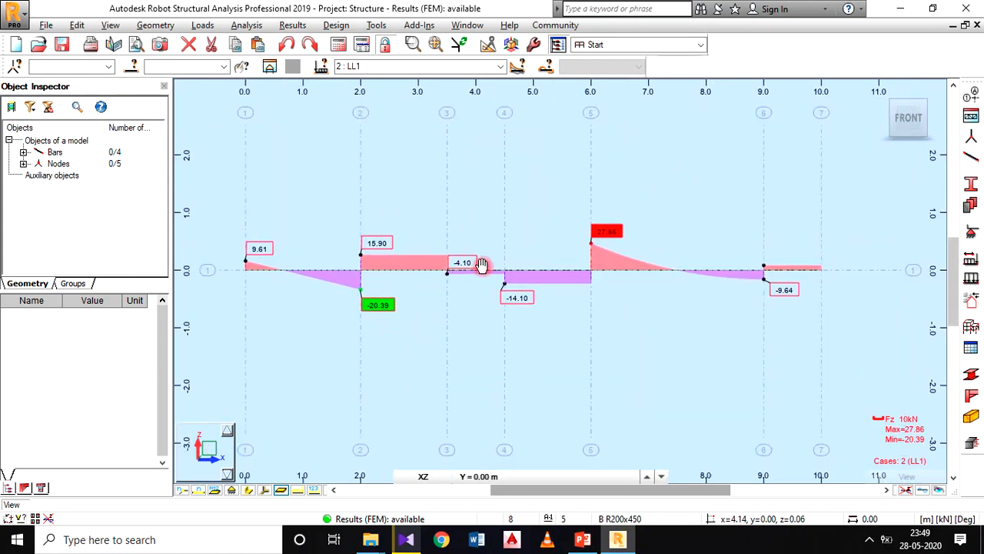
pyautogui.moveTo(638, 293); pyautogui.dragTo(647, 283, button='middle')
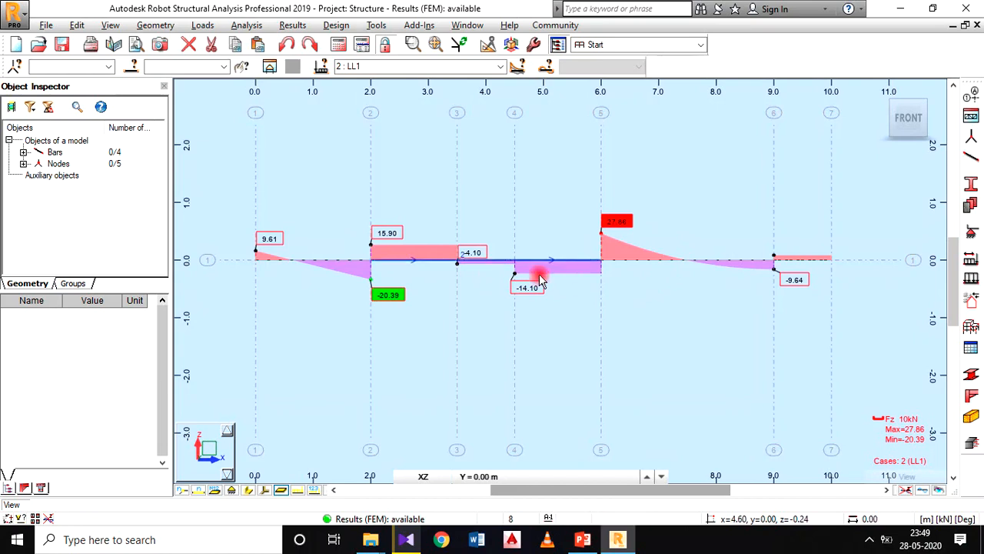
# Step: Save a screen capture of the shear force view for the printout with the label SHEAR FORCE DIAGRAM
pyautogui.click(46, 26)
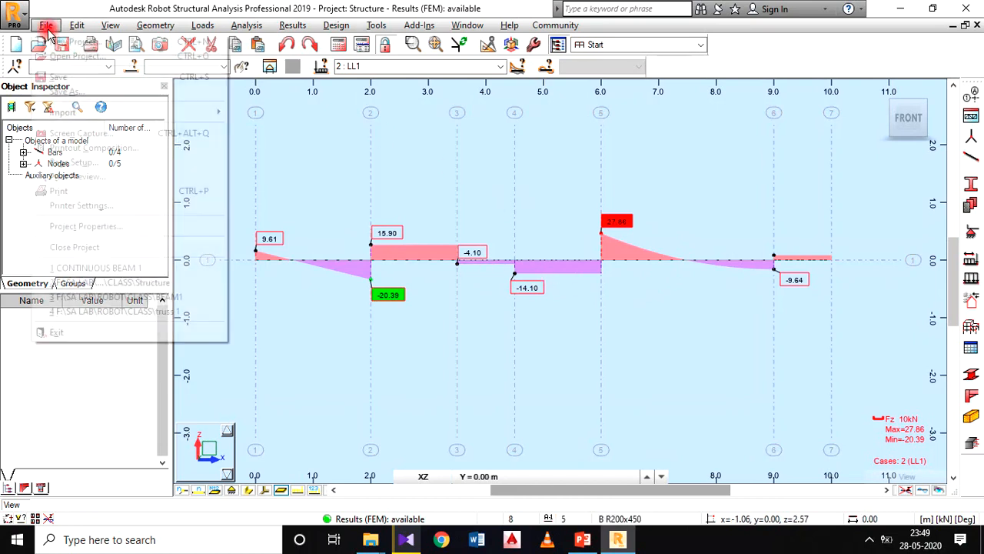
pyautogui.click(86, 133)
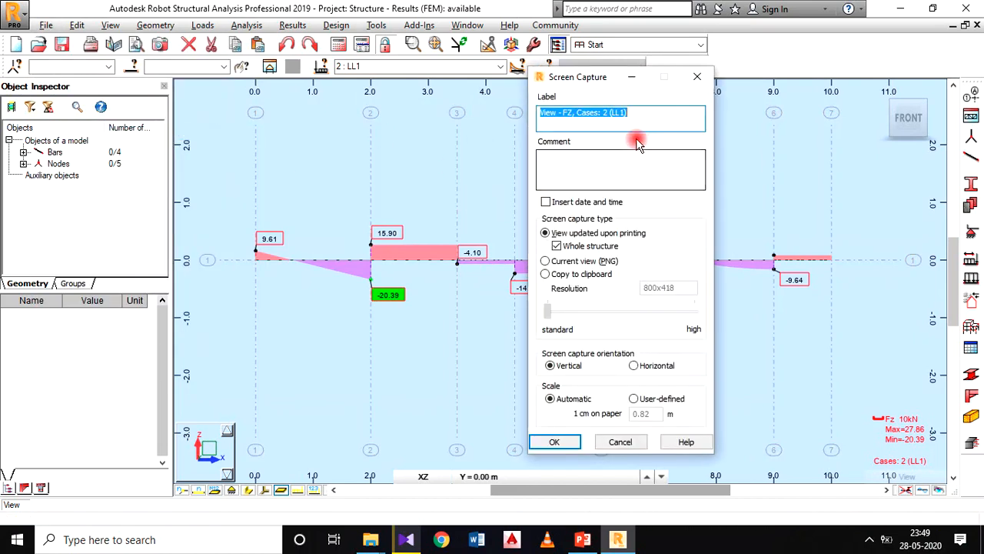
pyautogui.write('SHEAR FORCEDIAGRAM')
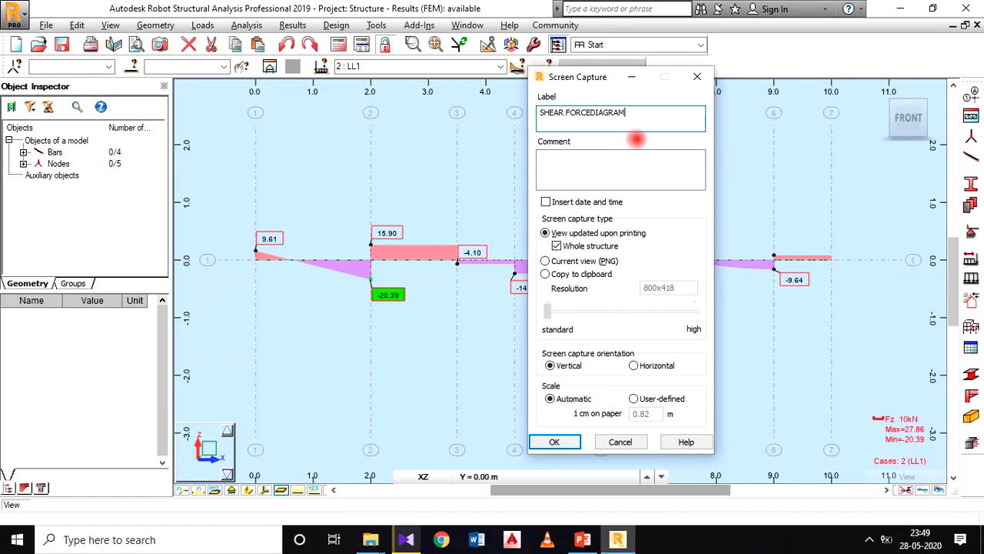
pyautogui.click(588, 110)
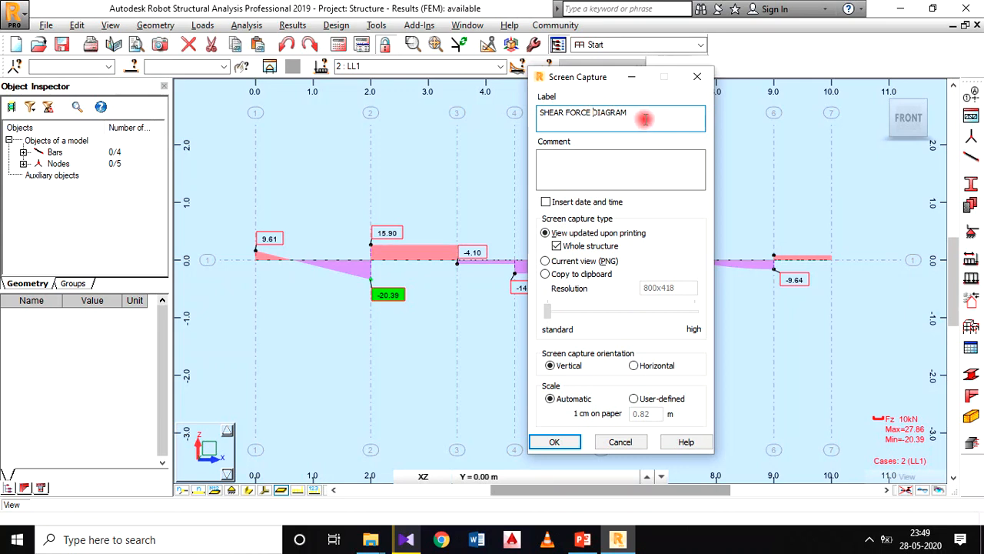
pyautogui.click(565, 443)
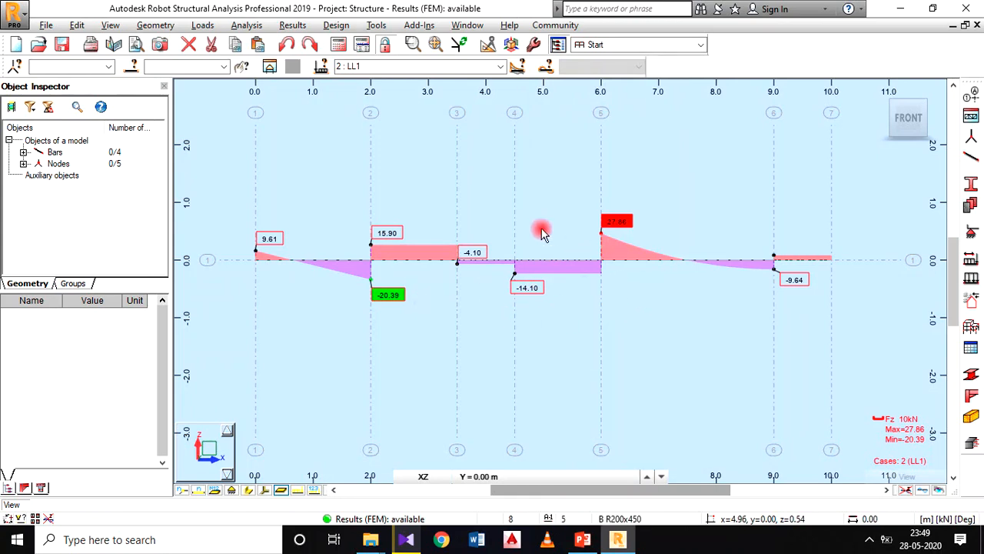
pyautogui.moveTo(590, 308); pyautogui.dragTo(598, 314, button='middle')
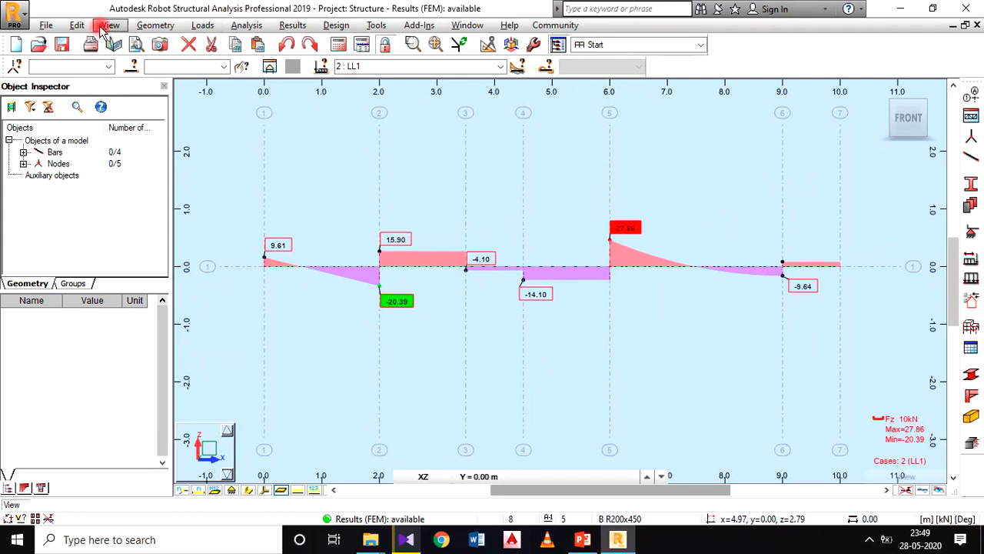
# Step: Review the printout header's author, file and project text in the page setup, save the header and accept the setup
pyautogui.click(38, 26)
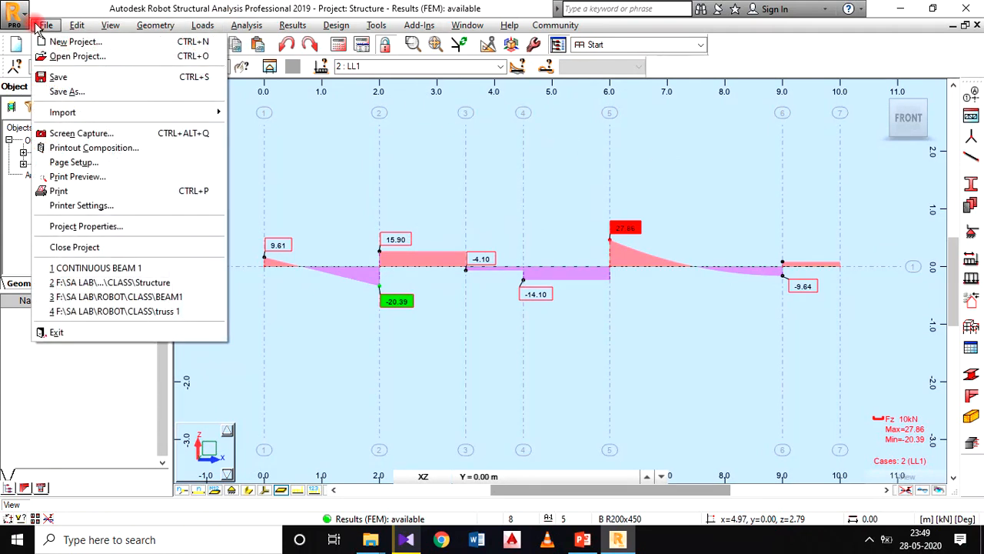
pyautogui.click(157, 164)
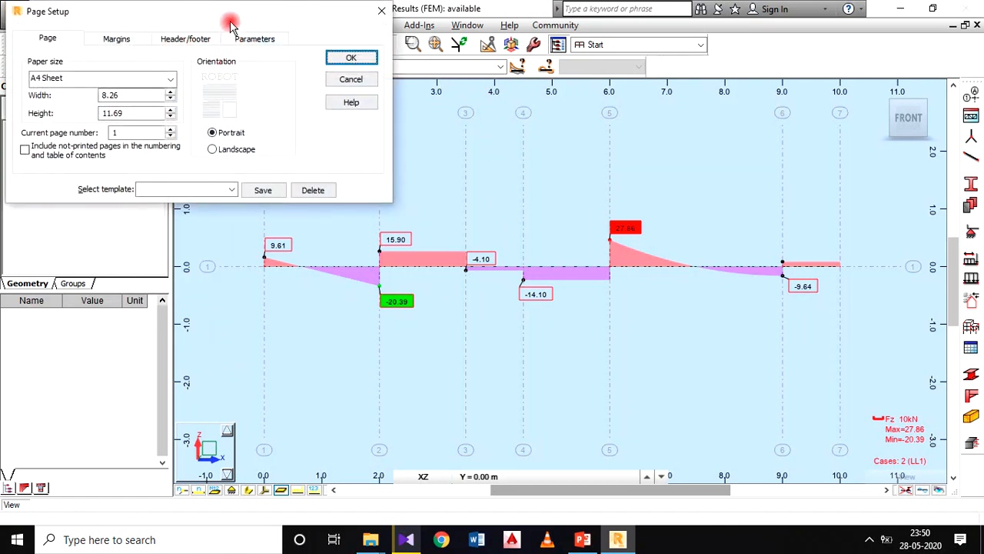
pyautogui.moveTo(232, 15); pyautogui.dragTo(288, 57)
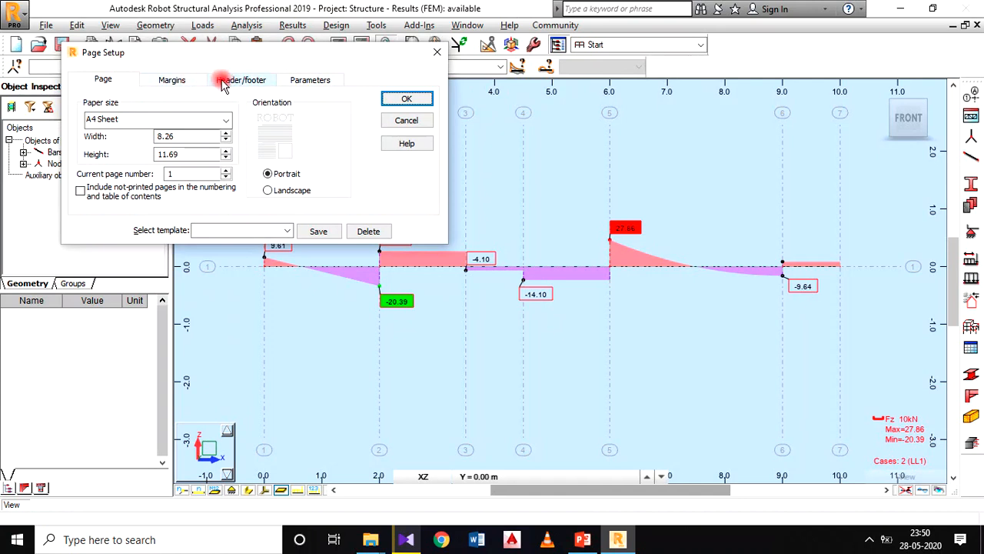
pyautogui.click(247, 80)
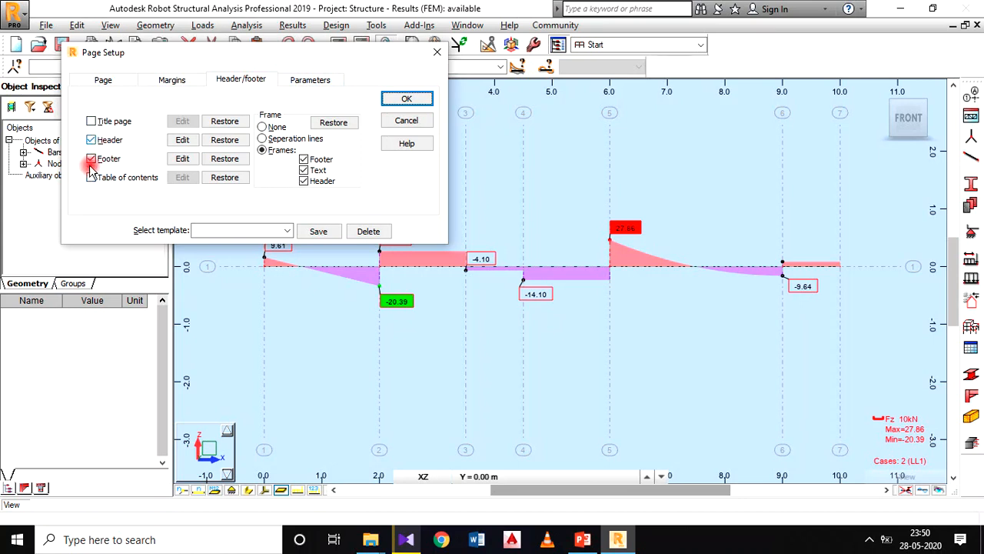
pyautogui.click(182, 141)
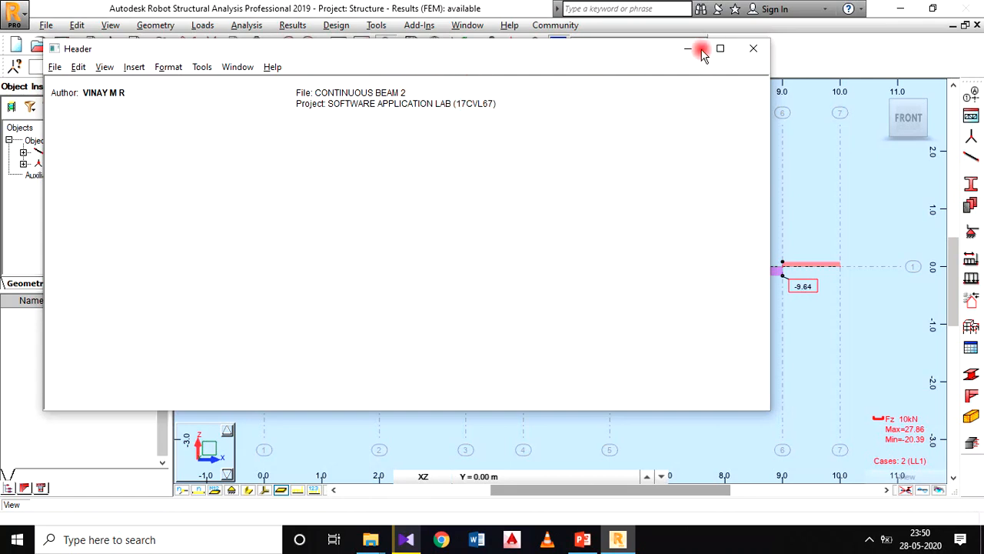
pyautogui.click(744, 49)
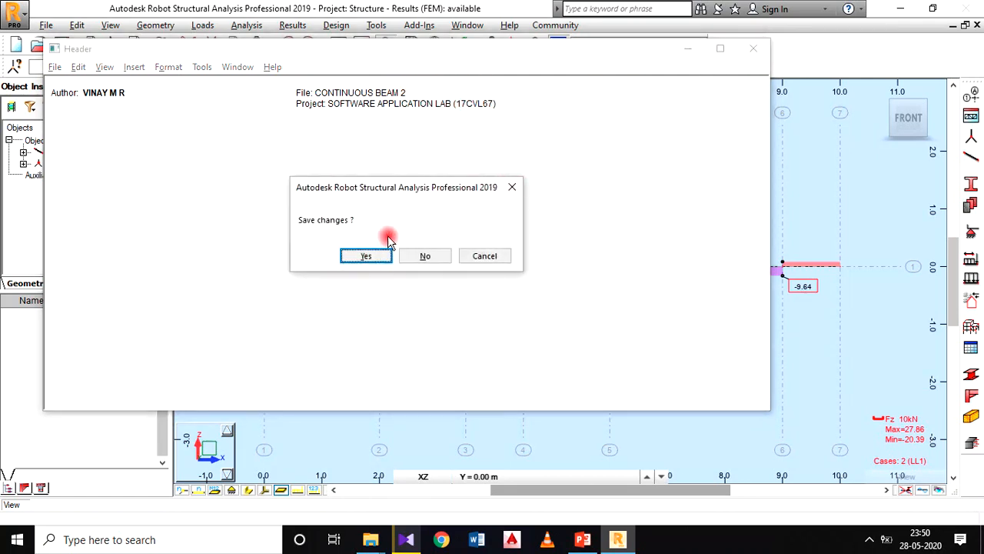
pyautogui.click(369, 256)
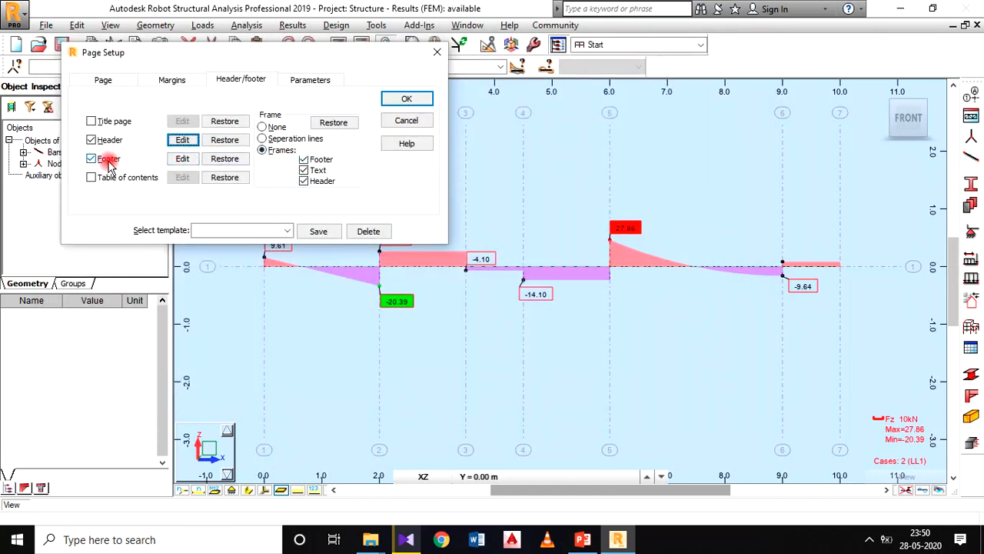
pyautogui.click(406, 99)
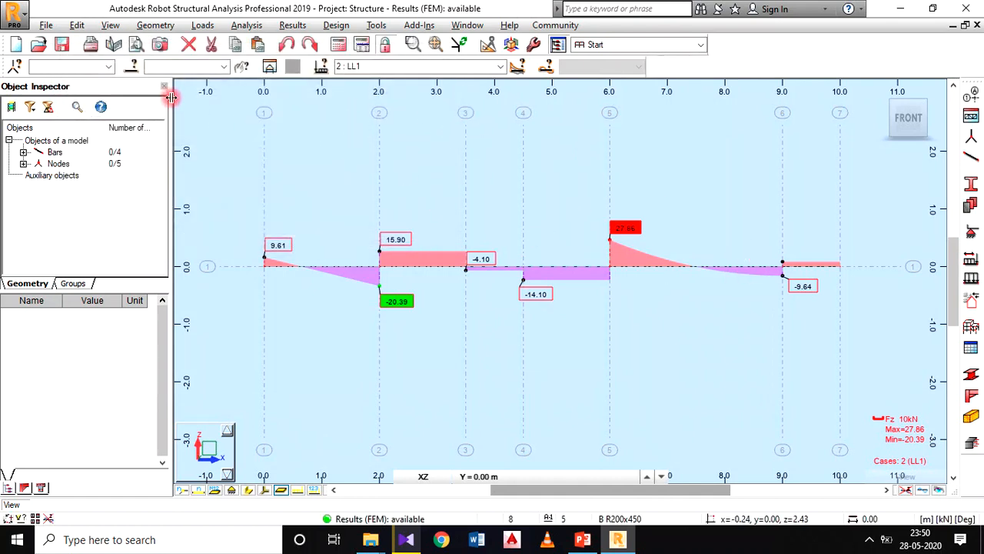
# Step: Open the printout composition and add all available screen captures to the report
pyautogui.click(44, 25)
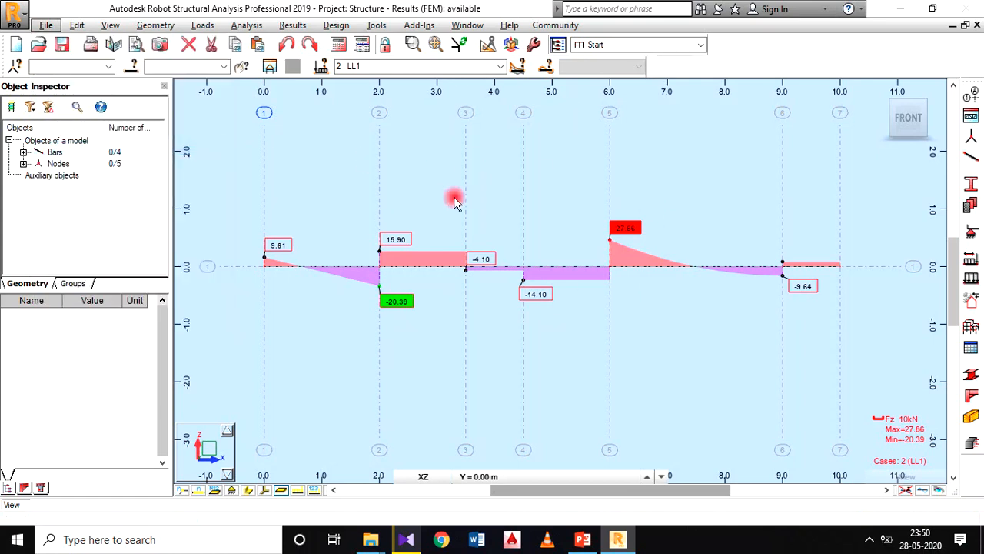
pyautogui.moveTo(237, 25); pyautogui.dragTo(337, 38)
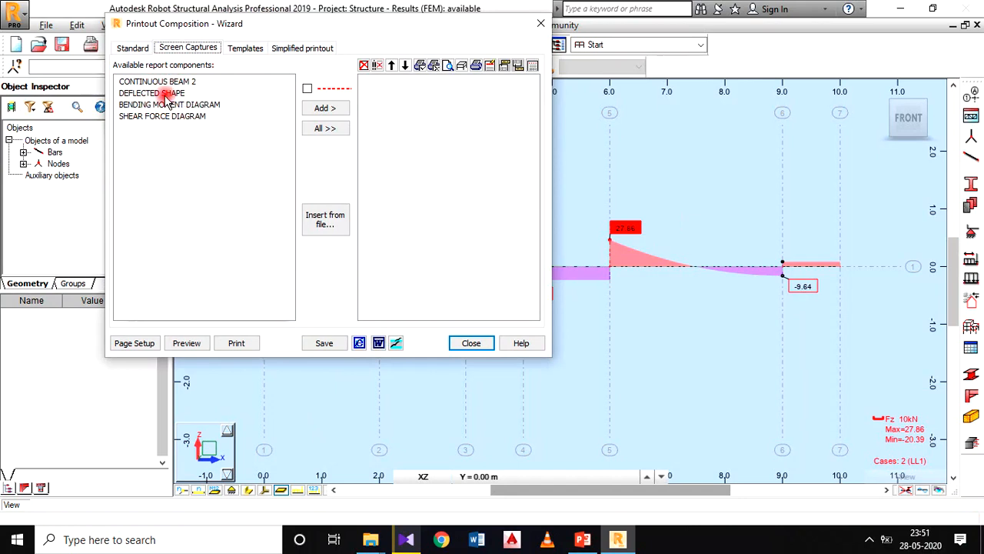
pyautogui.click(317, 129)
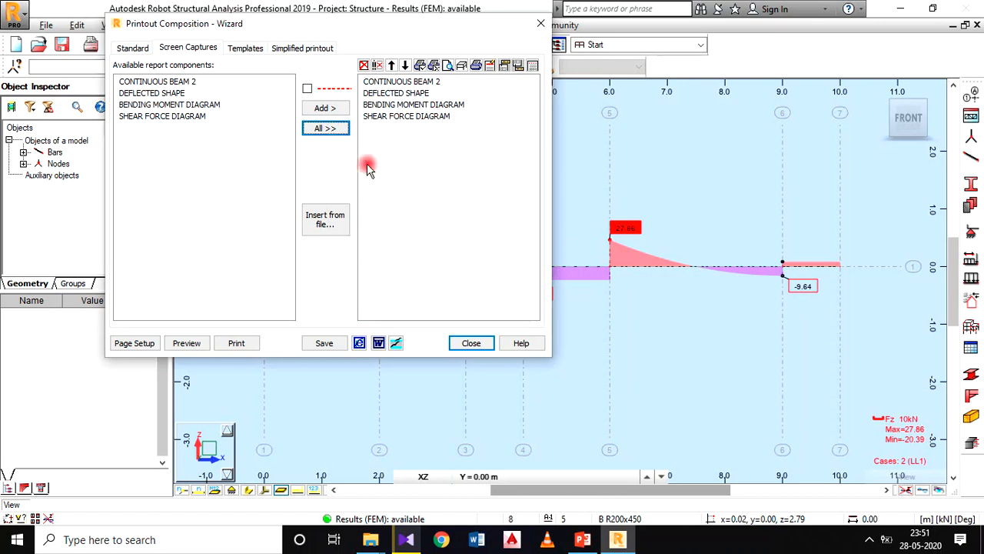
# Step: Preview the report, enter edit mode and reframe the CONTINUOUS BEAM 2 capture so the whole beam appears larger, then return to the preview
pyautogui.click(187, 344)
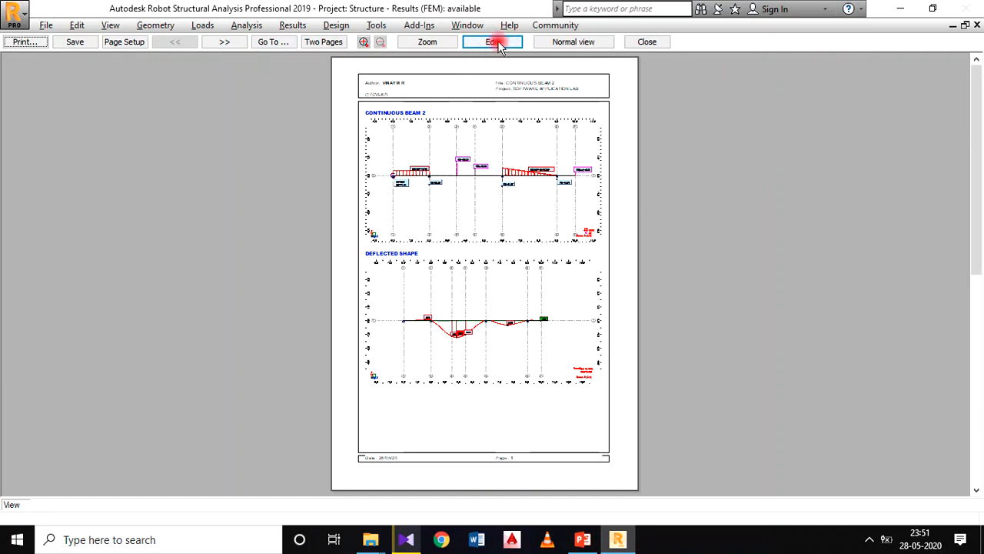
pyautogui.click(474, 43)
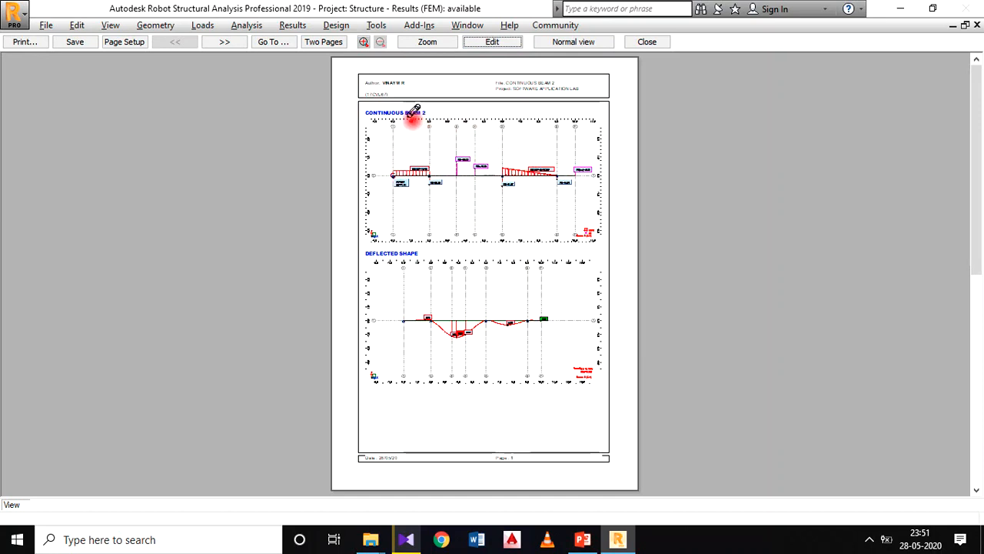
pyautogui.doubleClick(472, 177)
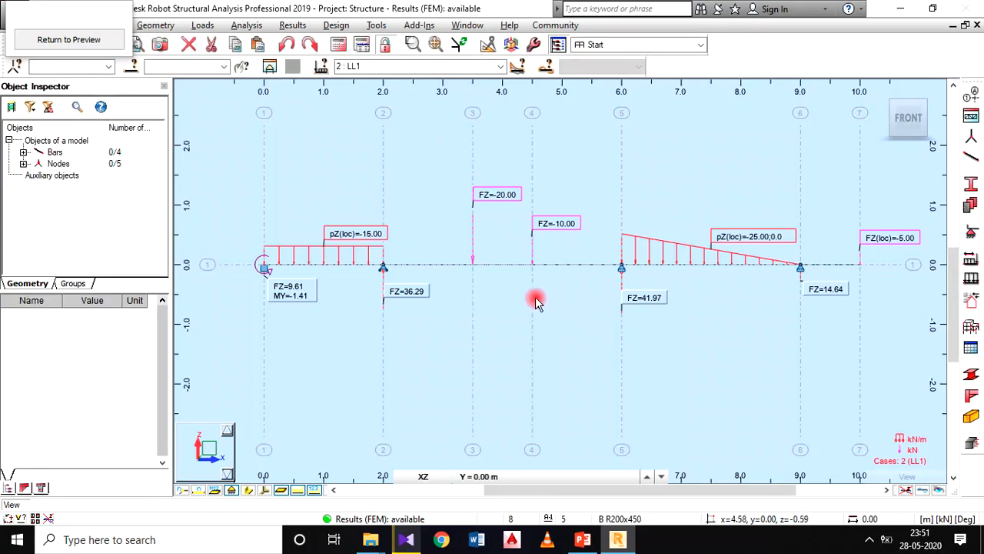
pyautogui.scroll(1, 532, 293)
pyautogui.scroll(-1, 532, 293)
pyautogui.moveTo(532, 293); pyautogui.dragTo(520, 312, button='middle')
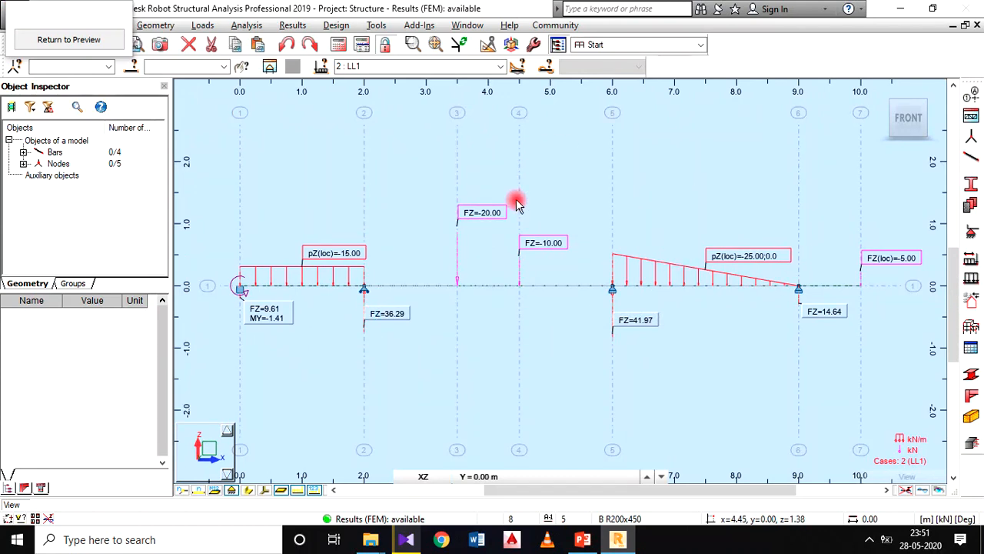
pyautogui.scroll(-2, 517, 204)
pyautogui.scroll(1, 518, 208)
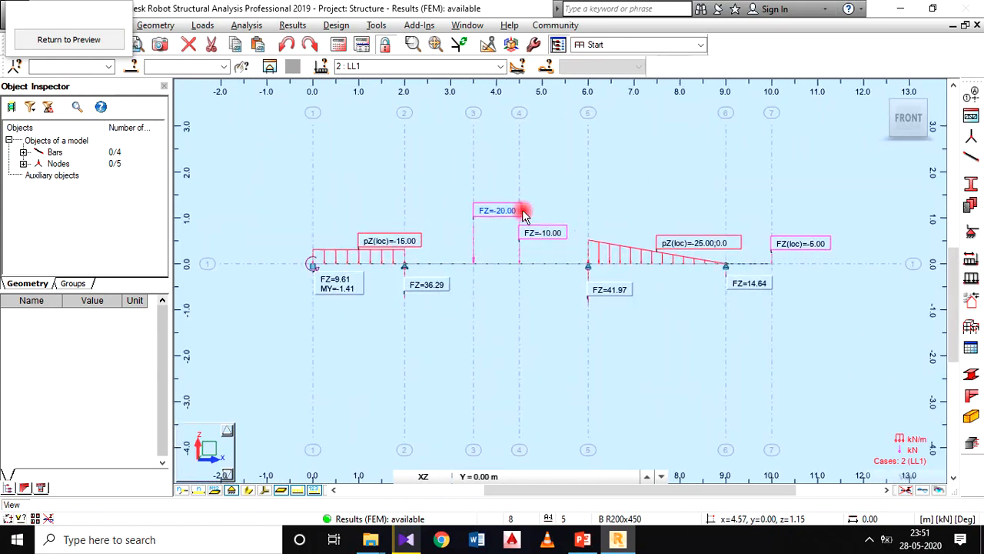
pyautogui.scroll(2, 530, 248)
pyautogui.moveTo(530, 248); pyautogui.dragTo(522, 246, button='middle')
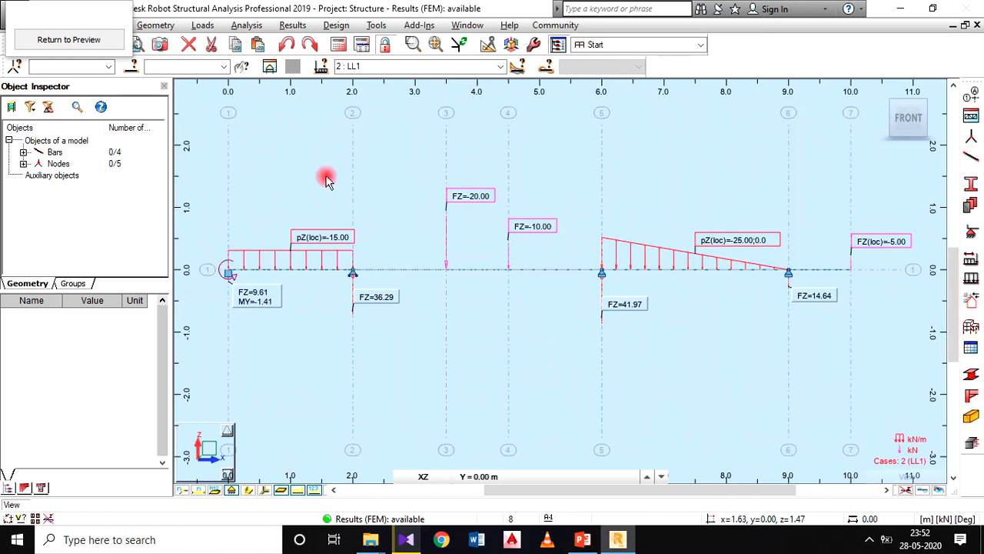
pyautogui.click(40, 39)
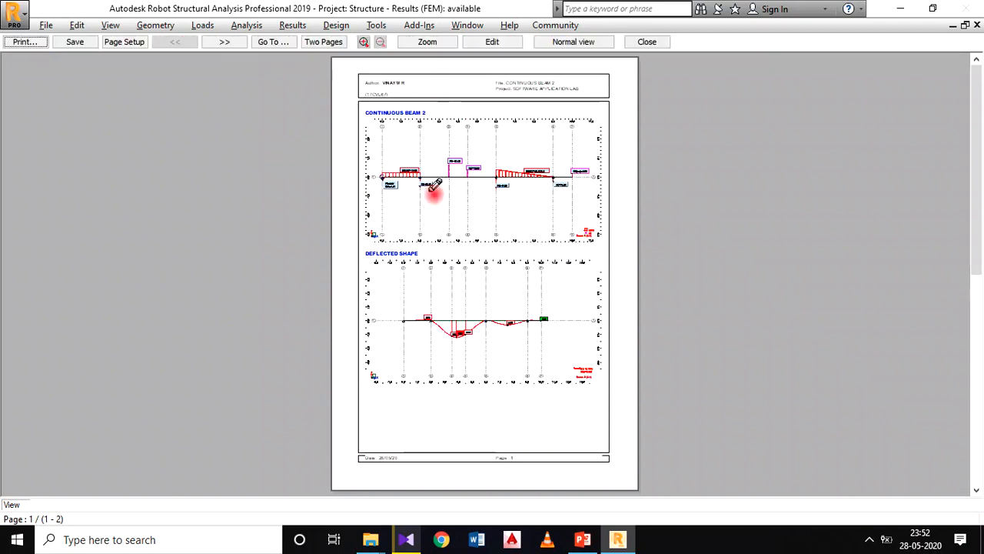
# Step: Reframe the DEFLECTED SHAPE capture so the full beam from grid 1 to 7 appears larger, and return to the preview
pyautogui.doubleClick(473, 298)
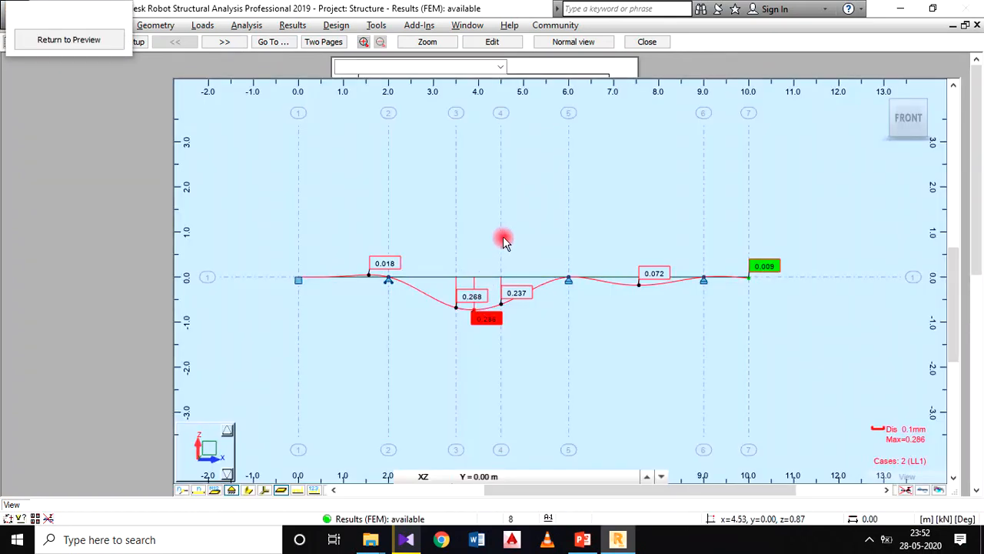
pyautogui.moveTo(514, 235); pyautogui.dragTo(535, 224, button='middle')
pyautogui.scroll(1, 535, 224)
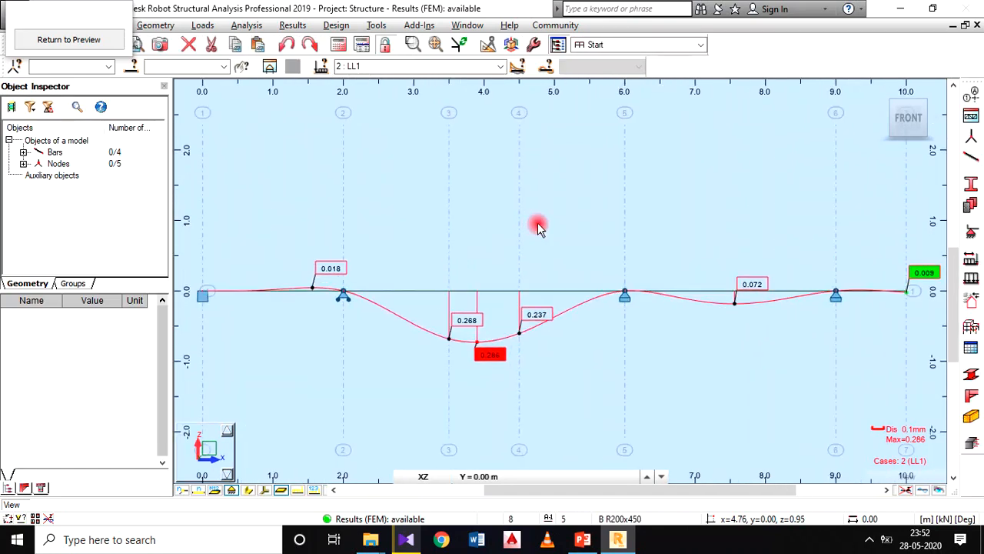
pyautogui.scroll(-1, 538, 226)
pyautogui.scroll(1, 537, 227)
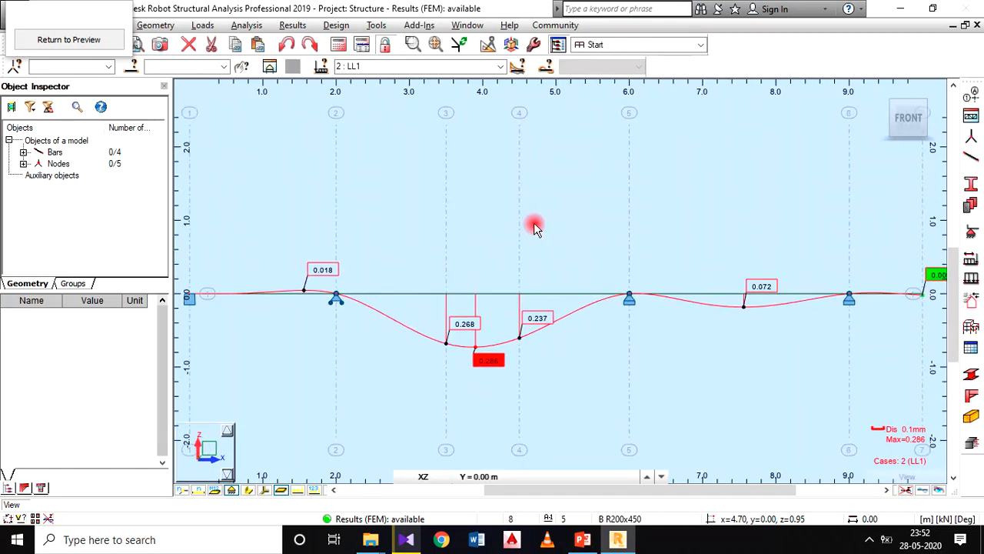
pyautogui.scroll(-1, 534, 222)
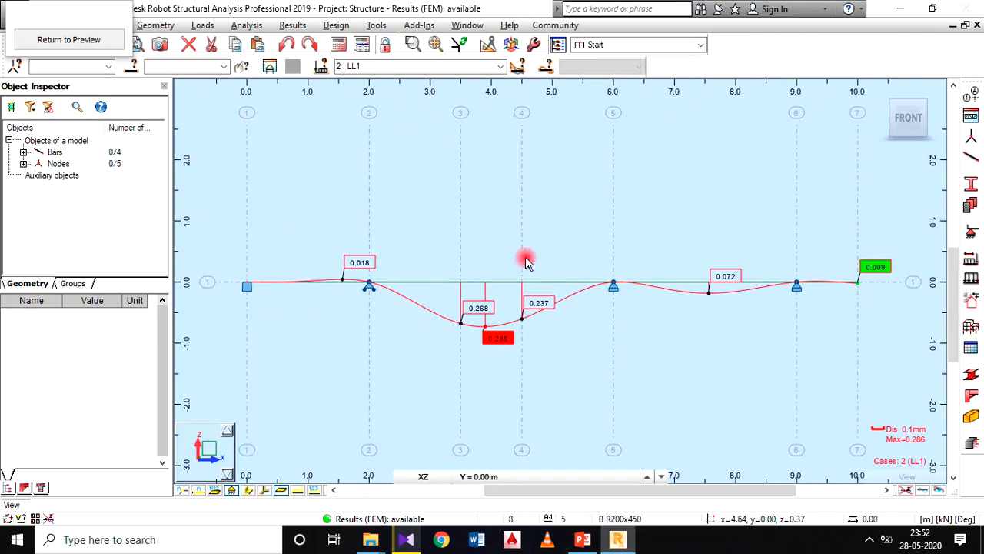
pyautogui.click(98, 40)
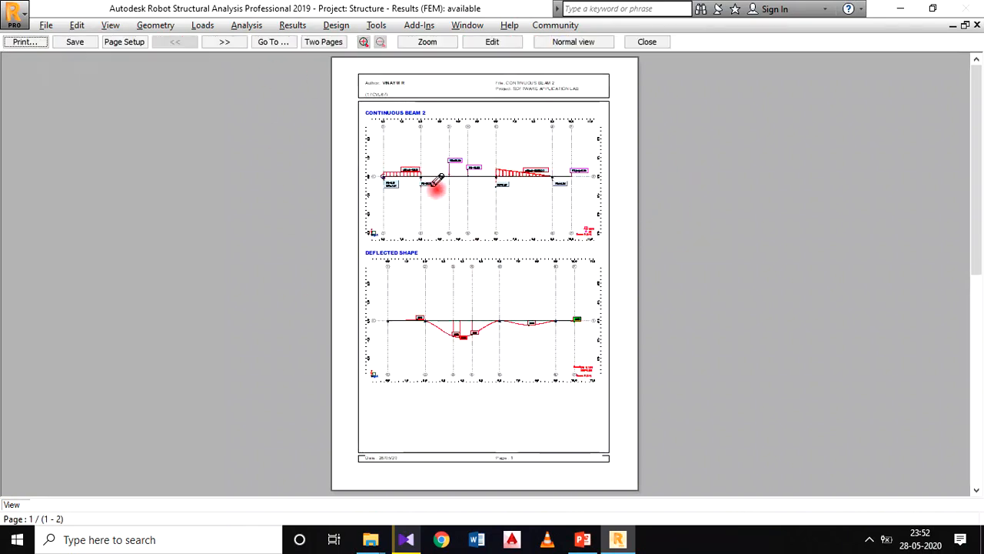
# Step: Go to the report's second page and enlarge the beam in the BENDING MOMENT DIAGRAM capture, returning to the preview
pyautogui.click(225, 40)
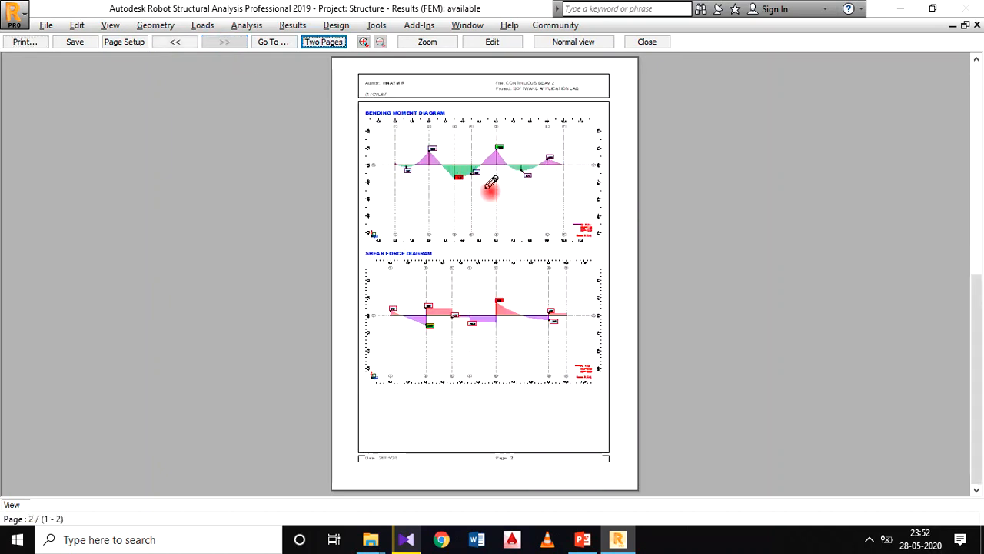
pyautogui.doubleClick(492, 186)
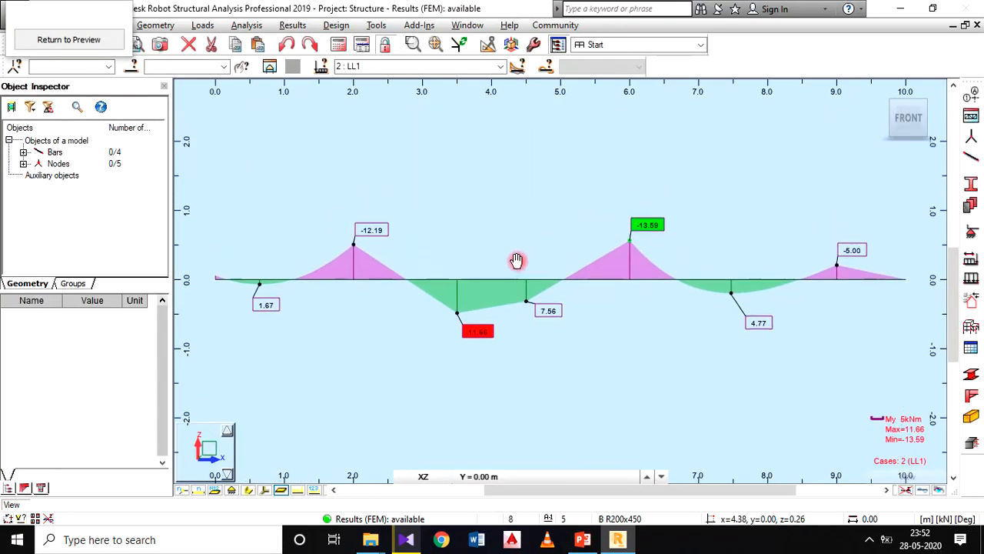
pyautogui.click(90, 38)
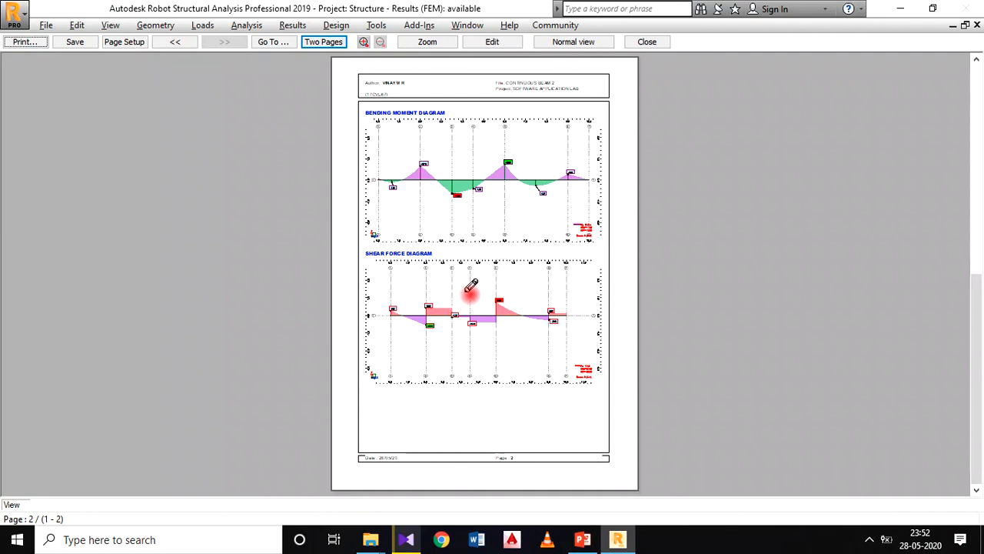
# Step: Reframe the SHEAR FORCE DIAGRAM capture to show the whole beam larger, and return to the preview
pyautogui.doubleClick(470, 288)
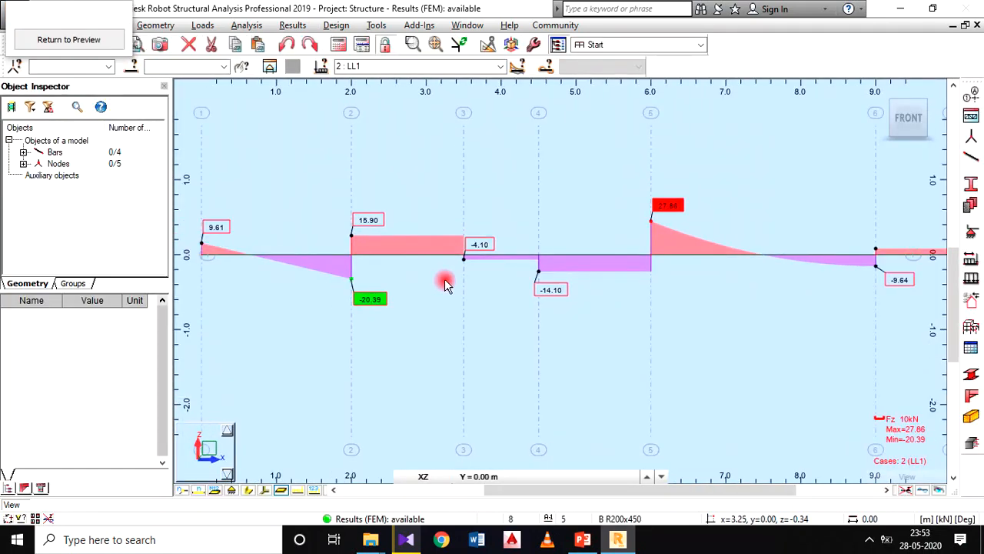
pyautogui.scroll(-3, 444, 283)
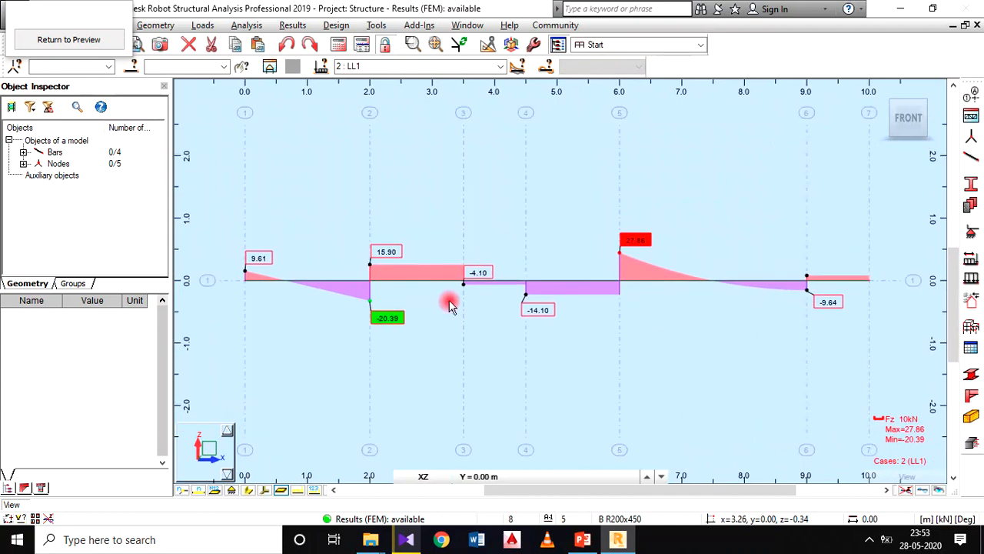
pyautogui.click(79, 39)
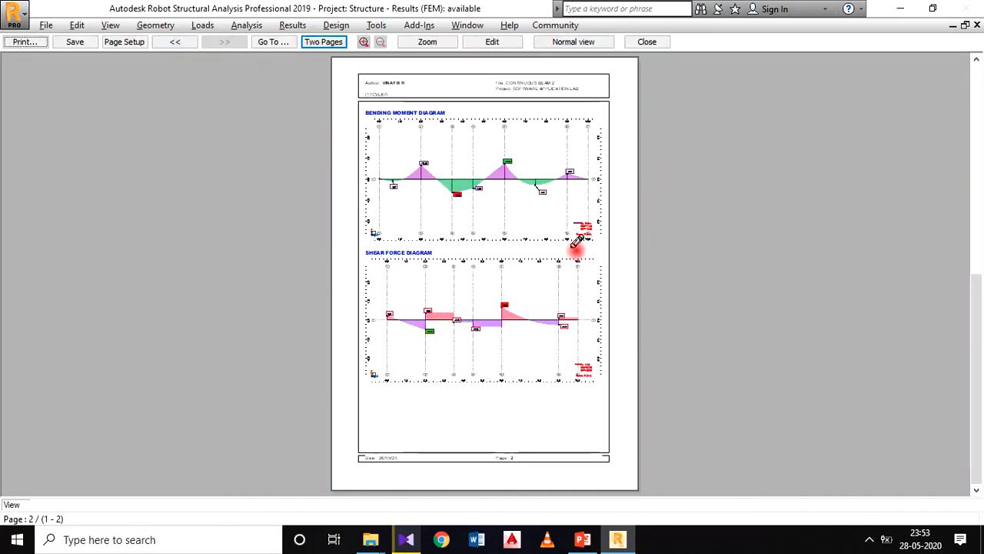
# Step: Print all pages of the report using the Microsoft Print to PDF printer
pyautogui.click(34, 46)
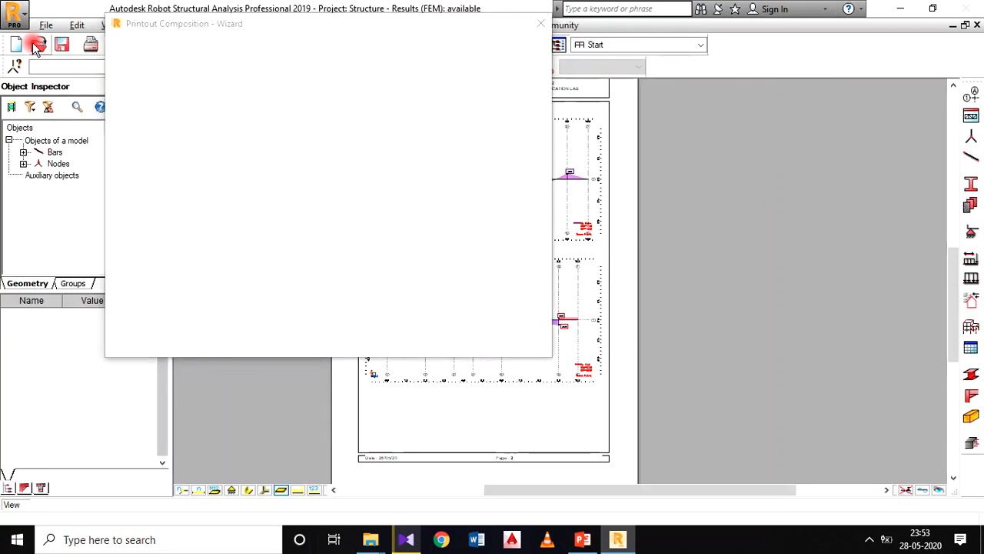
pyautogui.moveTo(372, 89); pyautogui.dragTo(335, 97)
pyautogui.moveTo(270, 93); pyautogui.dragTo(284, 70)
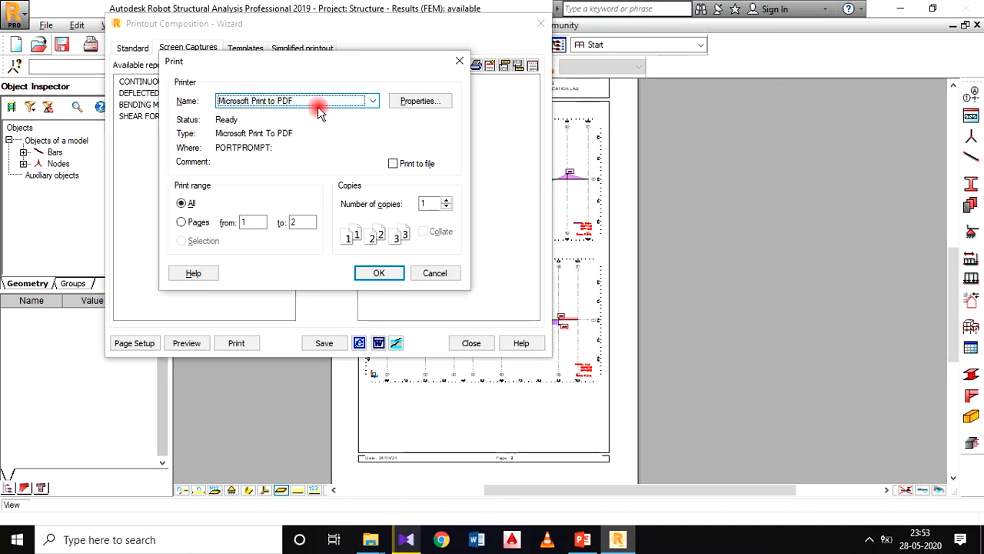
pyautogui.moveTo(311, 74); pyautogui.dragTo(293, 76)
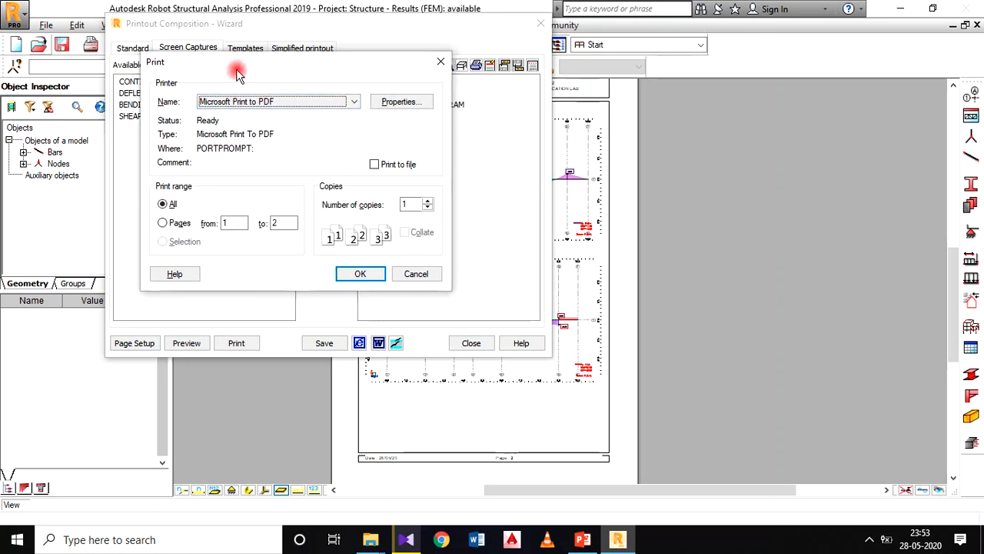
pyautogui.click(357, 274)
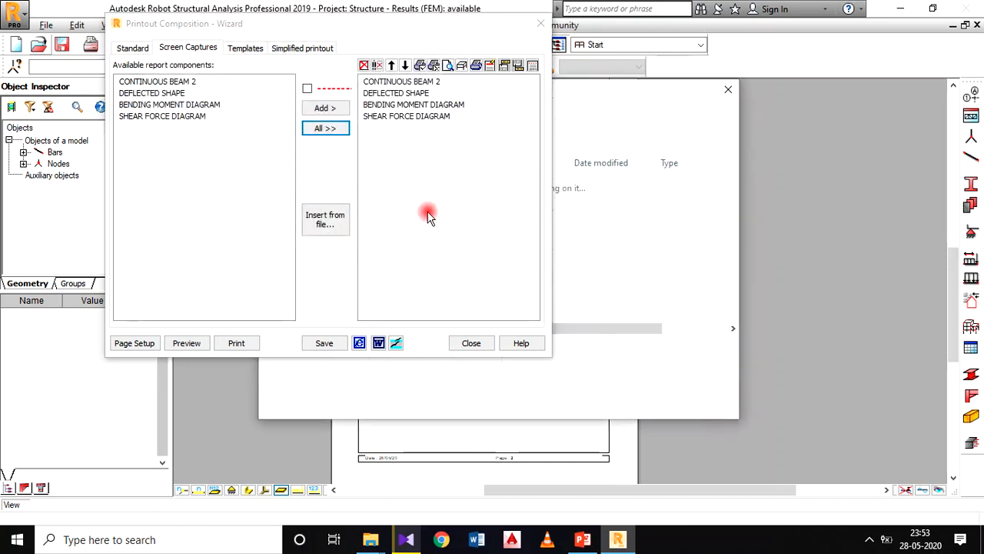
# Step: Save the print output as a PDF named CB2 on the Desktop and close the printout composition
pyautogui.moveTo(730, 83); pyautogui.dragTo(863, 60)
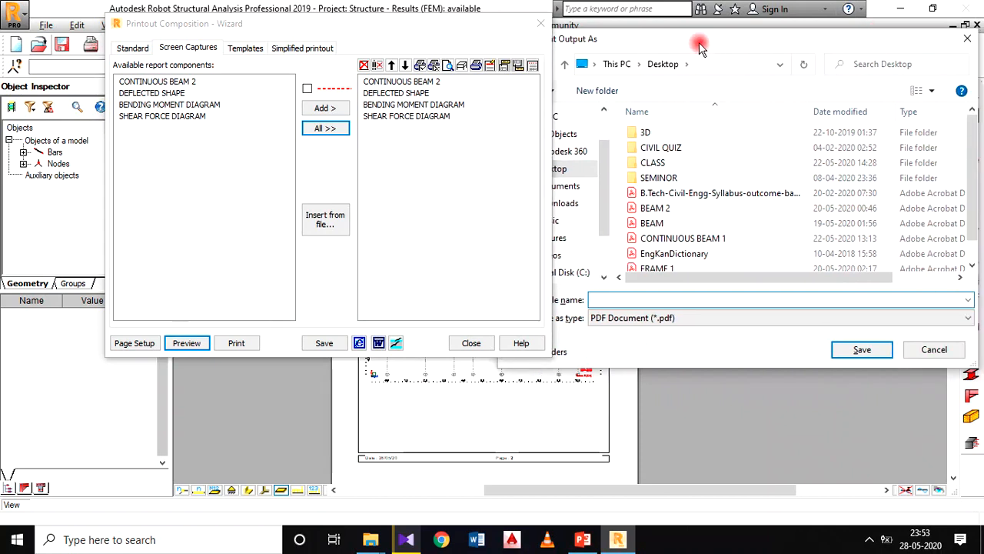
pyautogui.moveTo(699, 39); pyautogui.dragTo(815, 28)
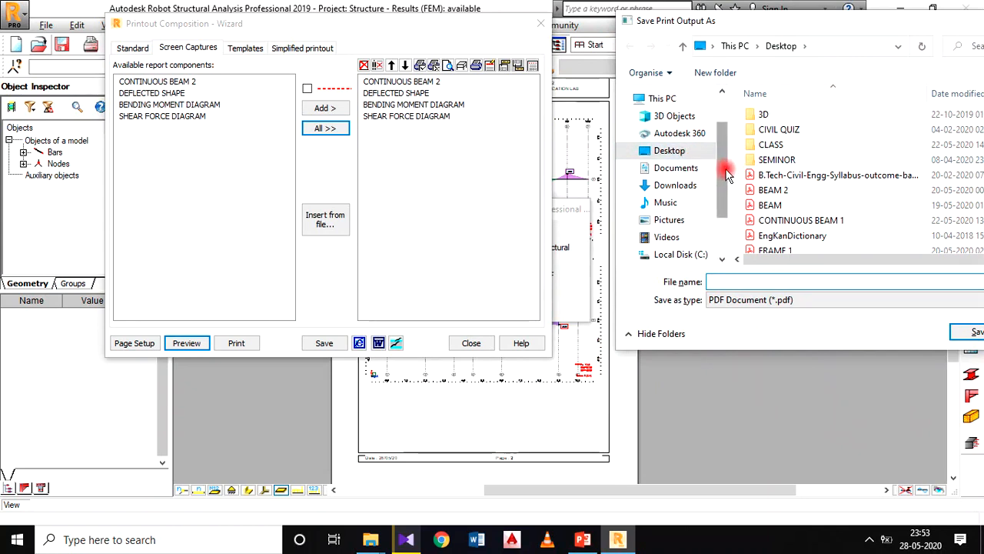
pyautogui.scroll(-2, 726, 176)
pyautogui.scroll(2, 692, 154)
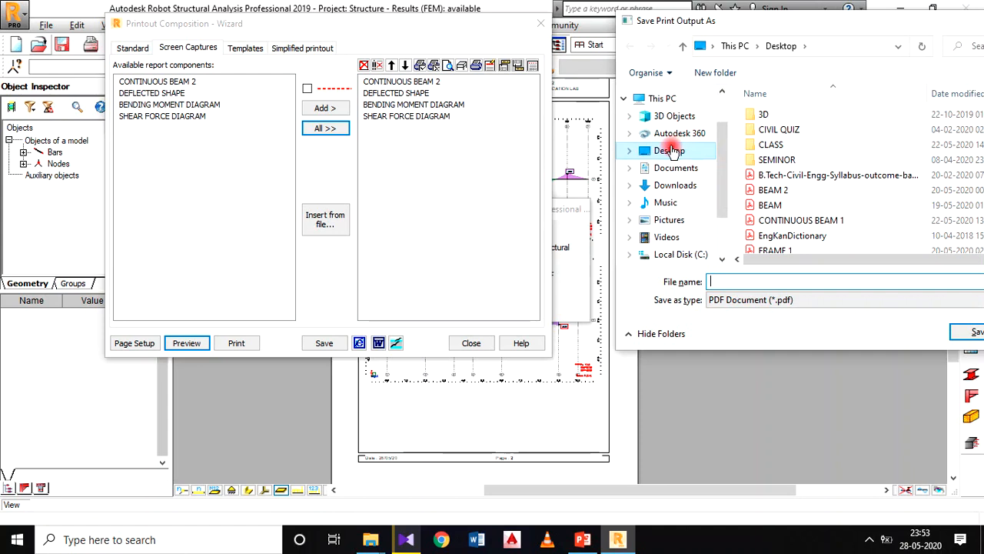
pyautogui.click(671, 151)
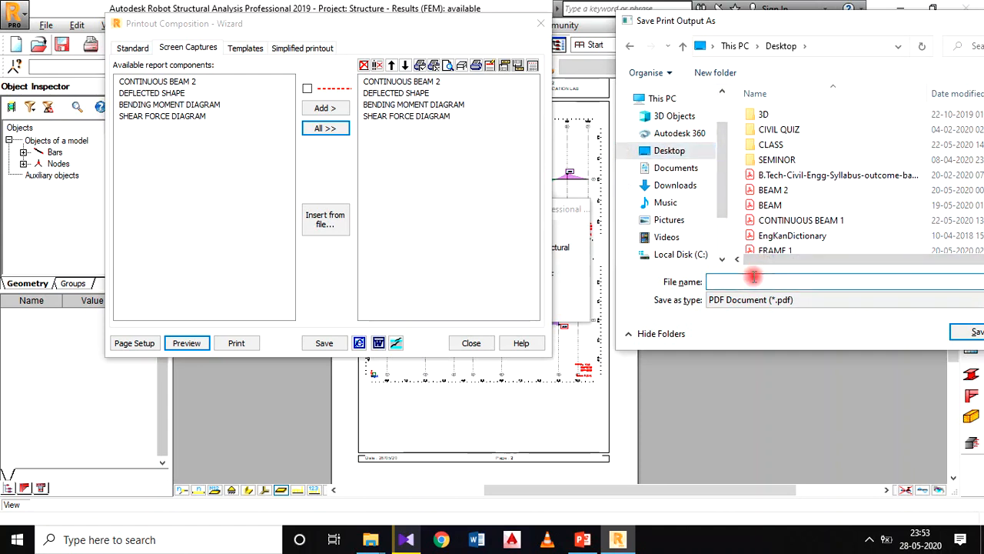
pyautogui.write('CB2')
pyautogui.moveTo(807, 13); pyautogui.dragTo(689, 13)
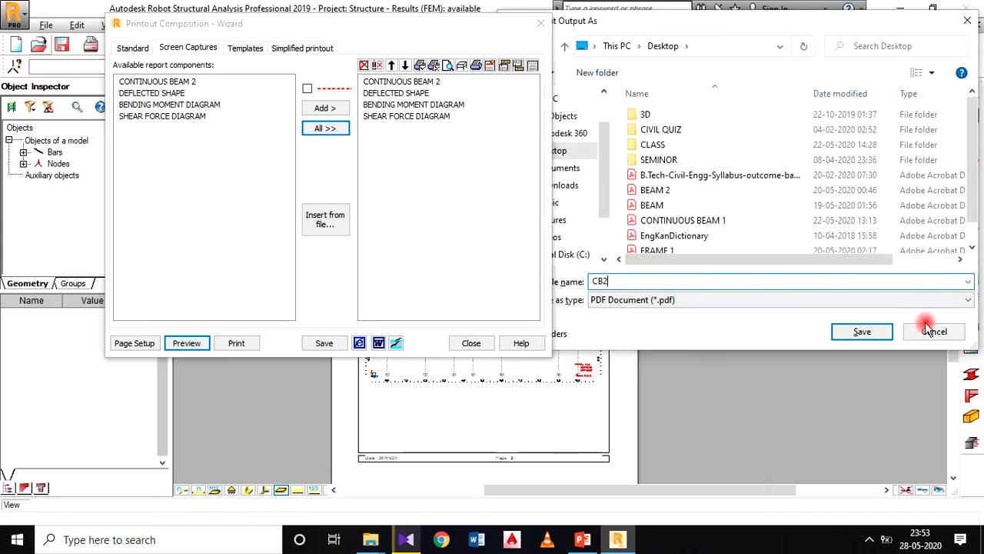
pyautogui.click(861, 332)
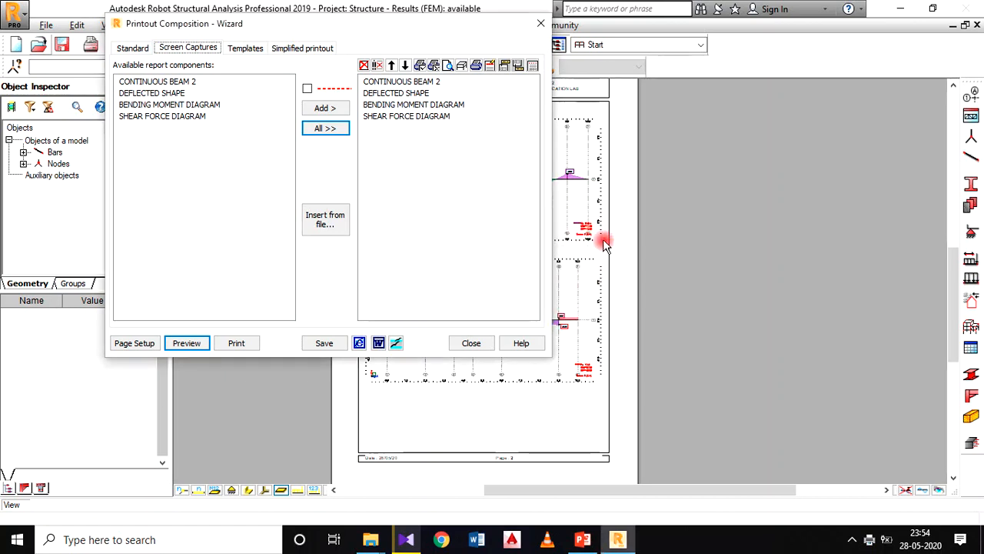
pyautogui.click(464, 343)
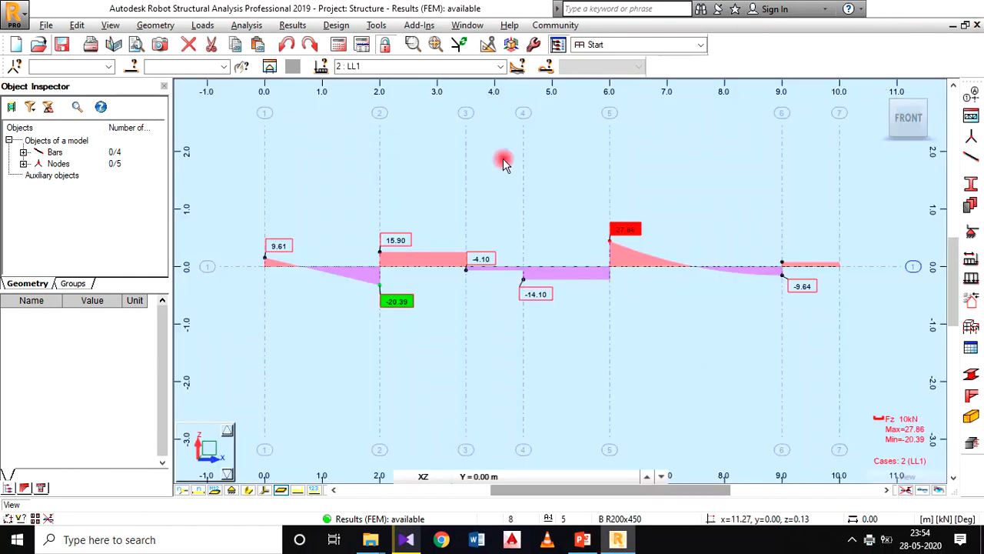
# Step: Minimize the open windows, open the CB2 PDF from the desktop and examine its header and CONTINUOUS BEAM 2 load diagram
pyautogui.click(904, 9)
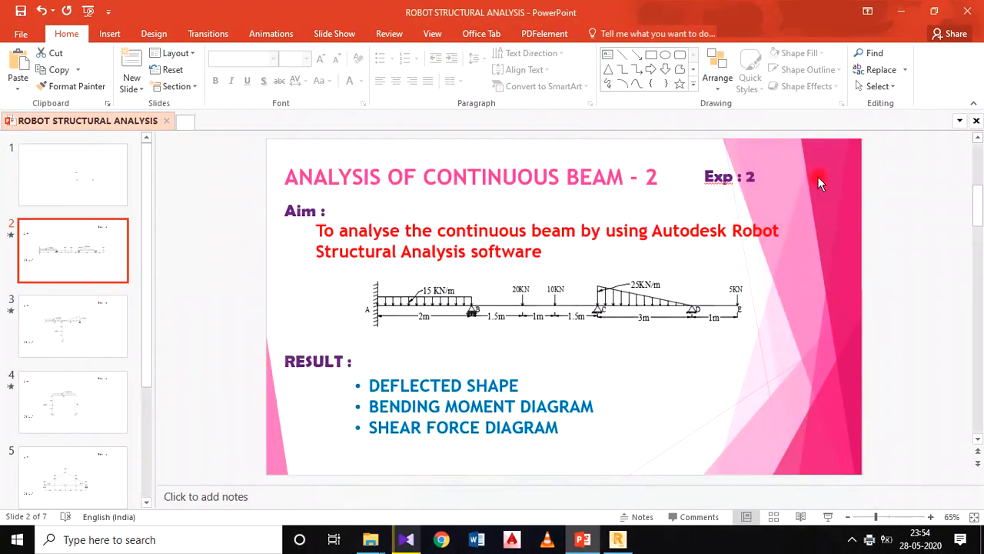
pyautogui.click(904, 11)
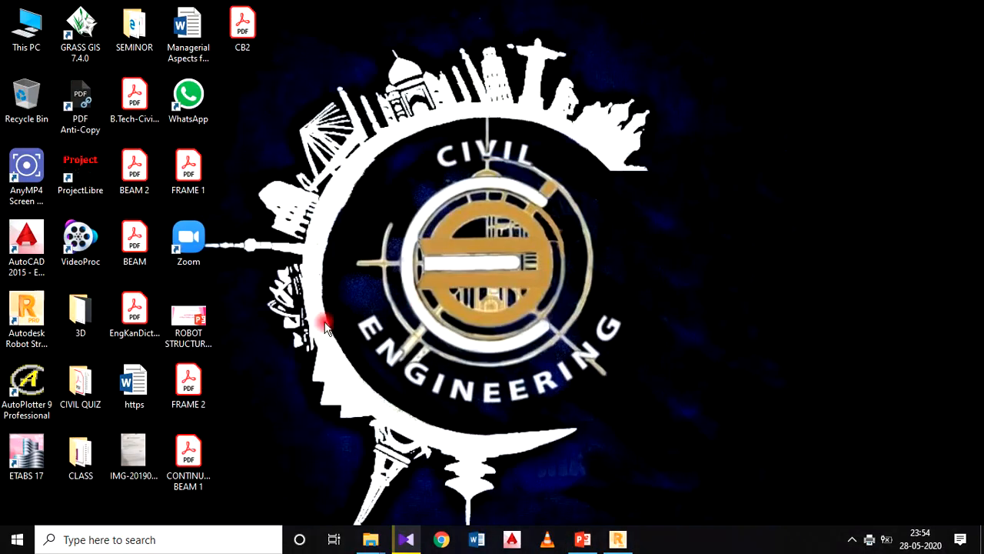
pyautogui.doubleClick(243, 29)
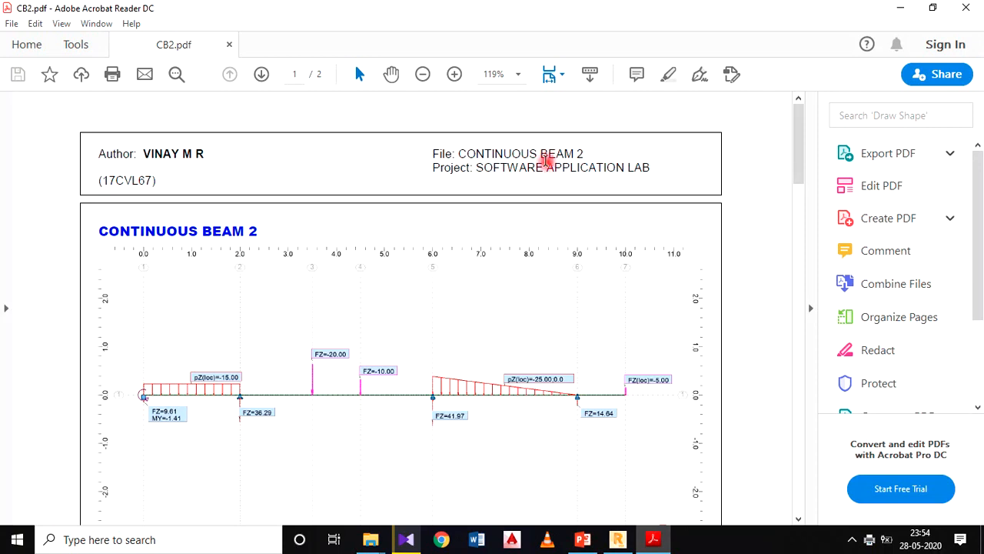
pyautogui.scroll(-1, 556, 176)
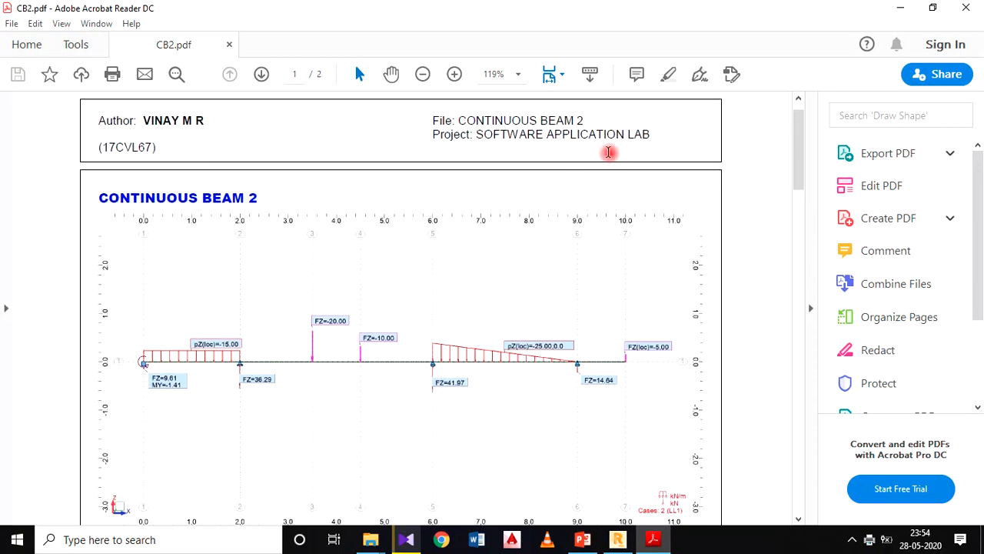
pyautogui.scroll(-3, 543, 166)
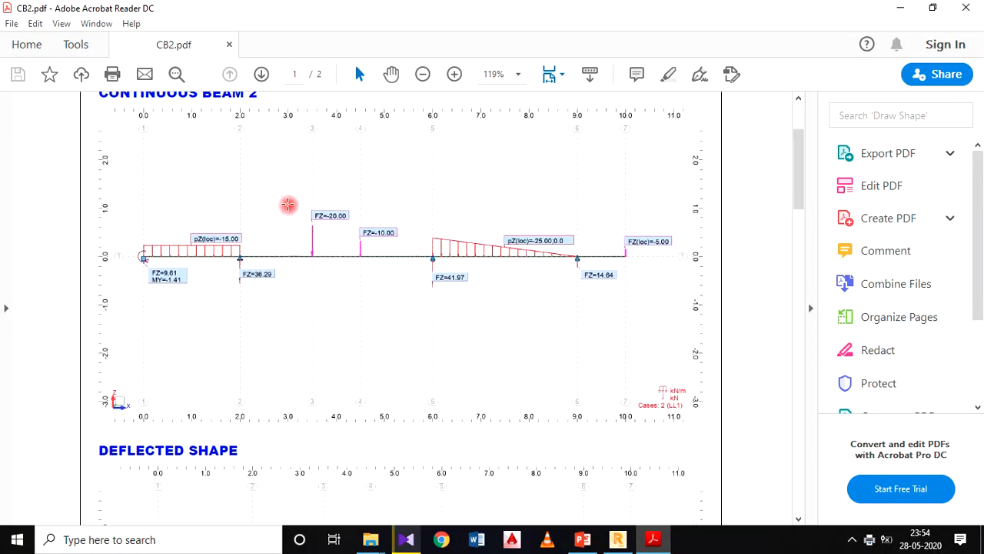
pyautogui.scroll(1, 224, 189)
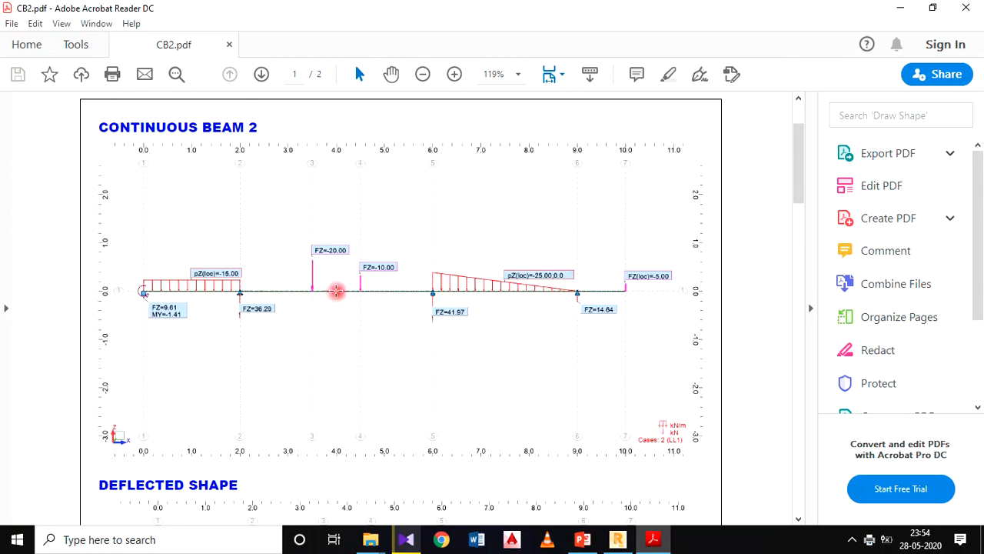
# Step: Review the deflected shape, bending moment and shear force diagrams across both pages of the CB2 PDF, and return to the first page's header
pyautogui.scroll(-10, 492, 289)
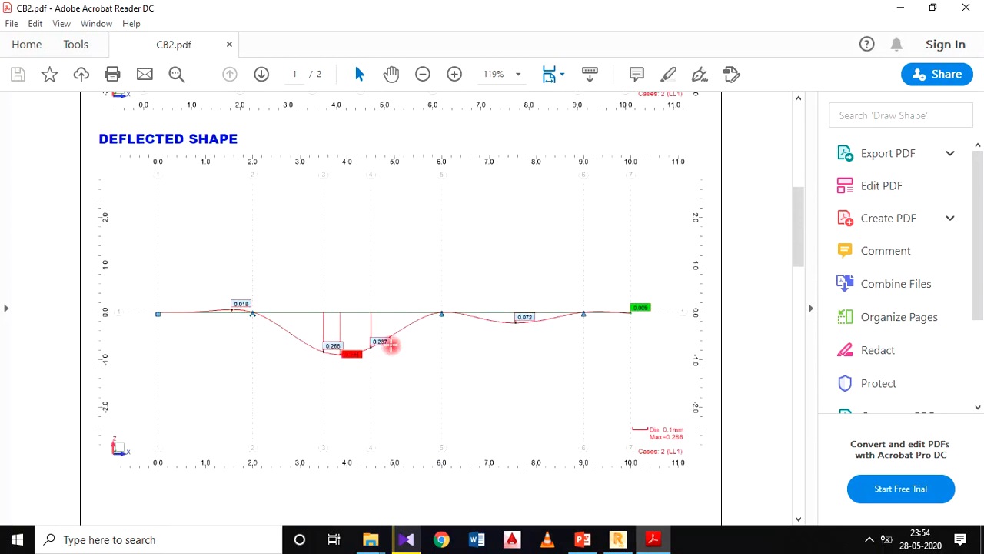
pyautogui.scroll(-16, 569, 292)
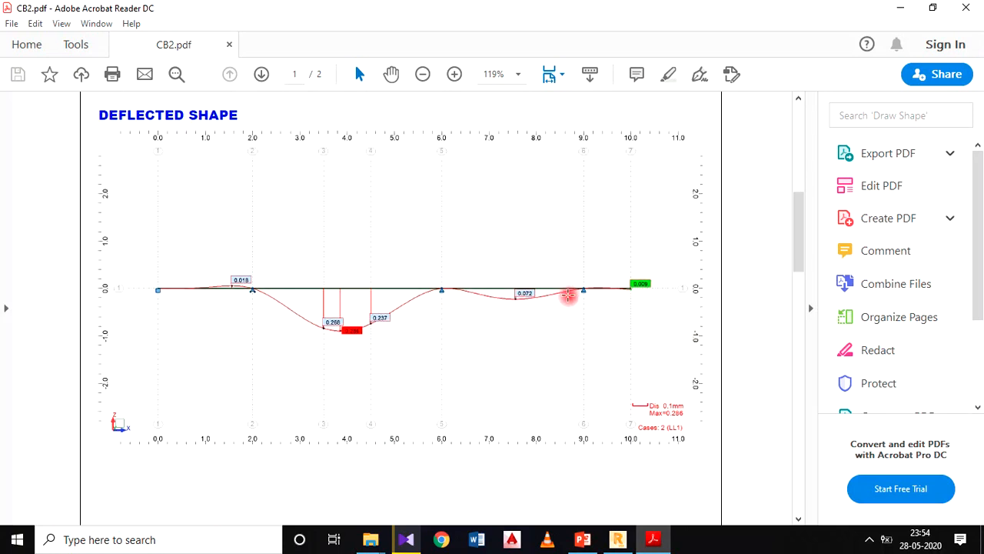
pyautogui.scroll(-8, 442, 267)
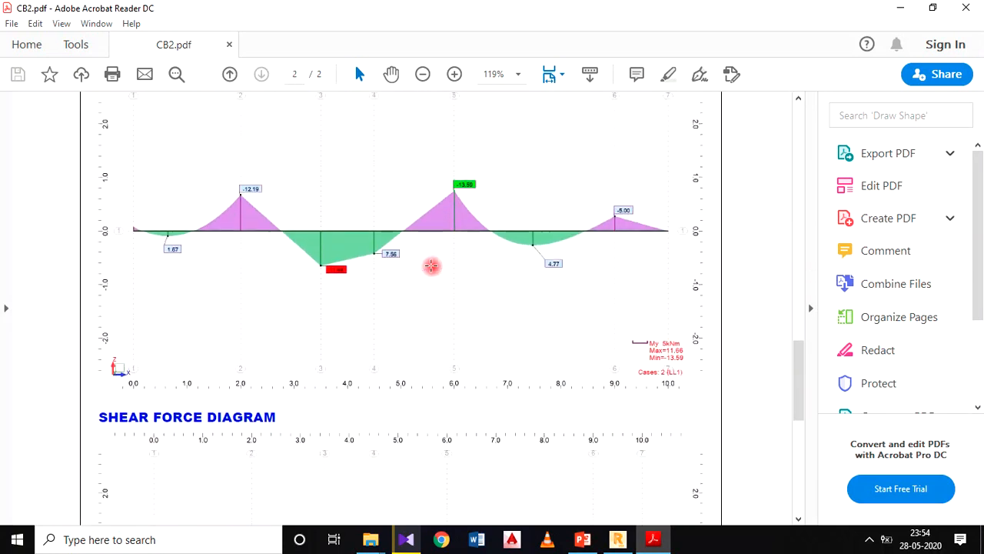
pyautogui.scroll(3, 176, 243)
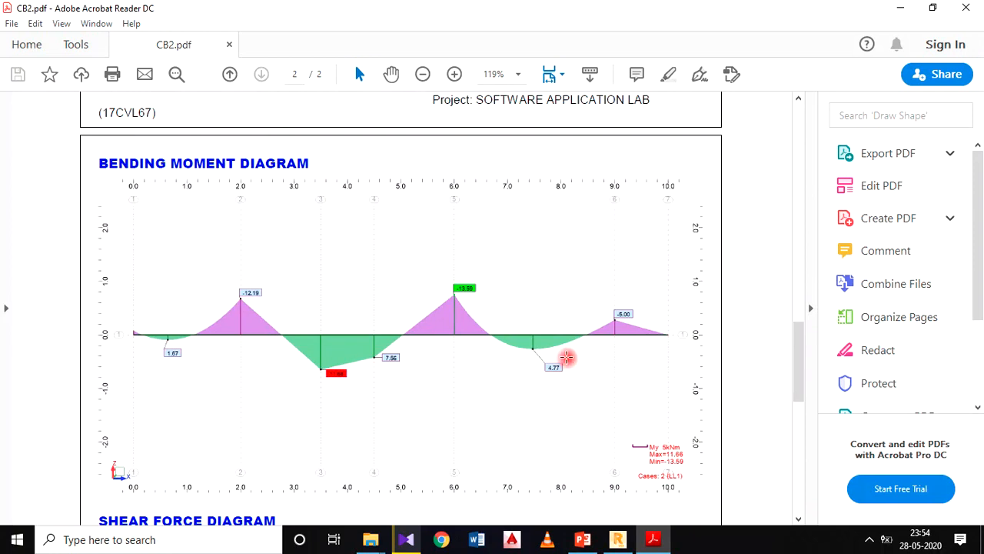
pyautogui.scroll(-13, 567, 357)
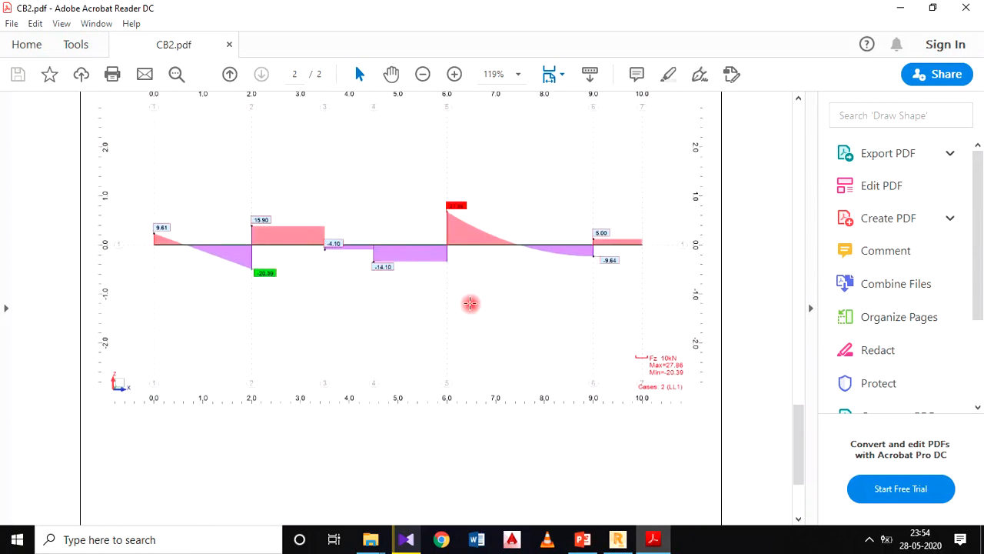
pyautogui.scroll(-4, 604, 286)
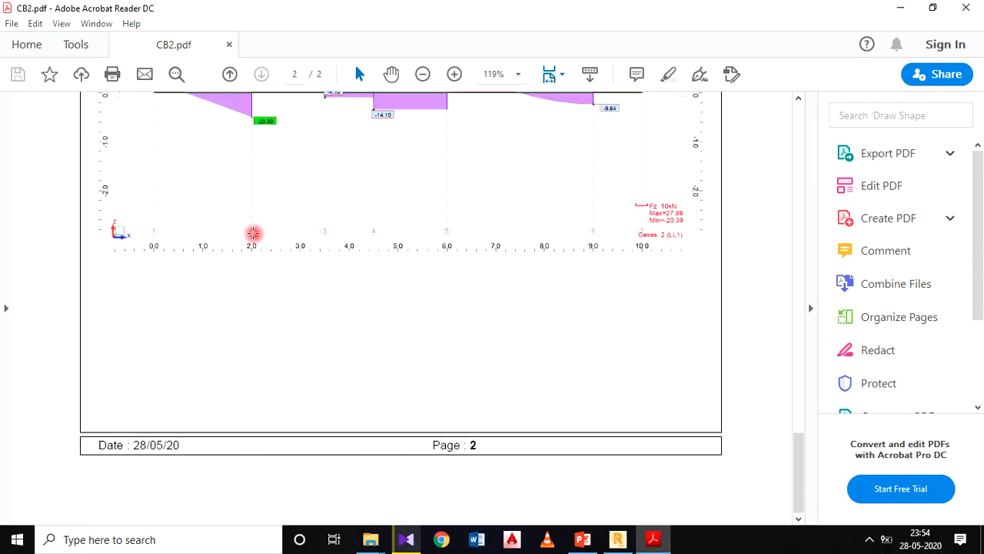
pyautogui.scroll(4, 401, 253)
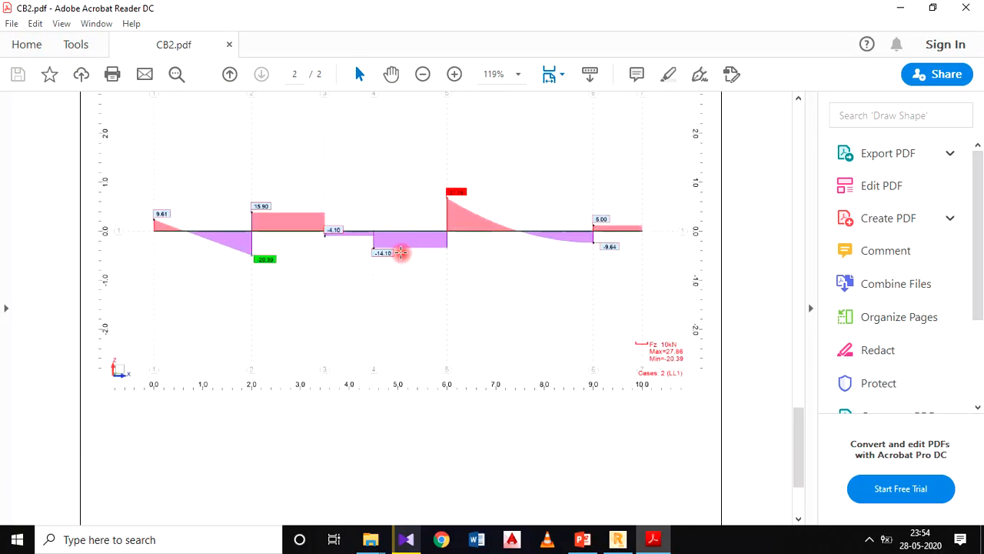
pyautogui.scroll(20, 401, 253)
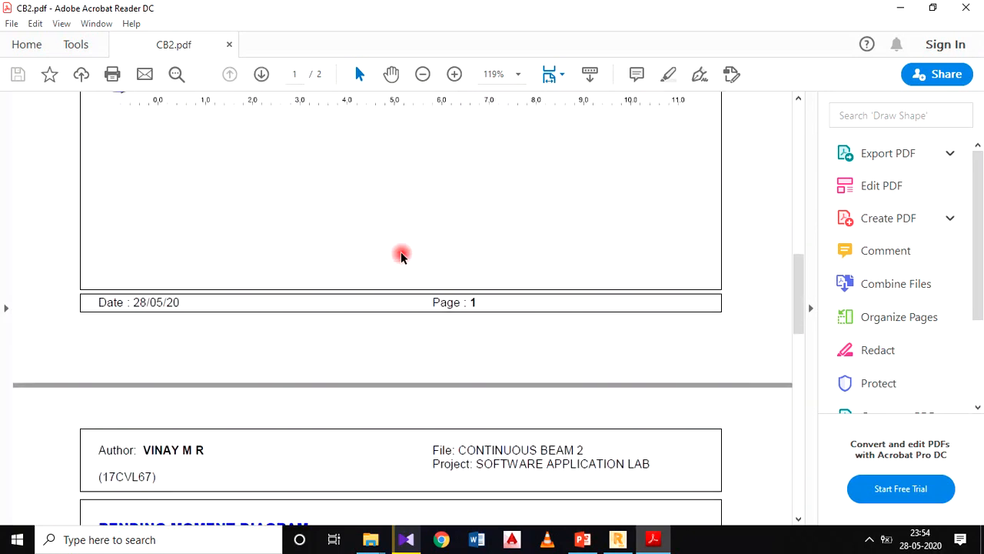
pyautogui.scroll(6, 401, 253)
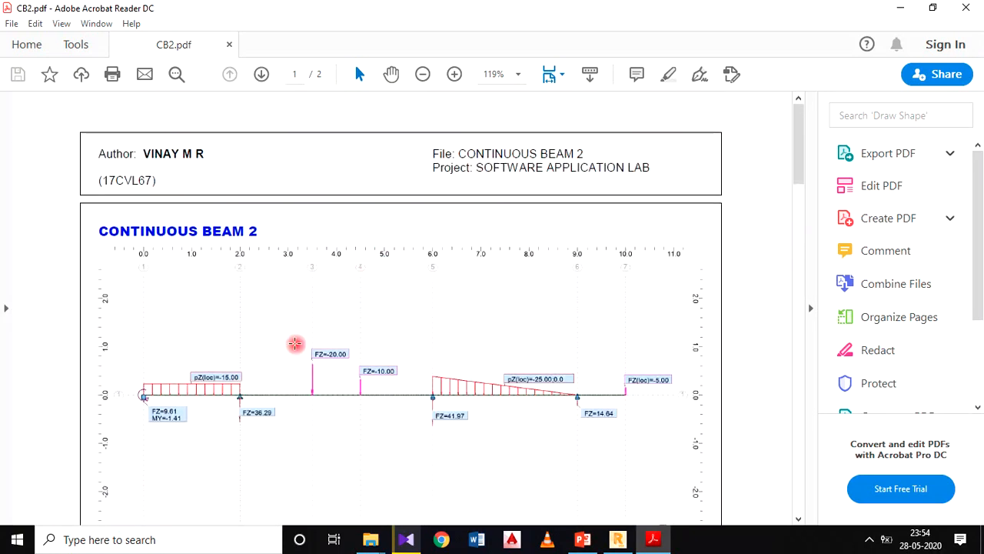